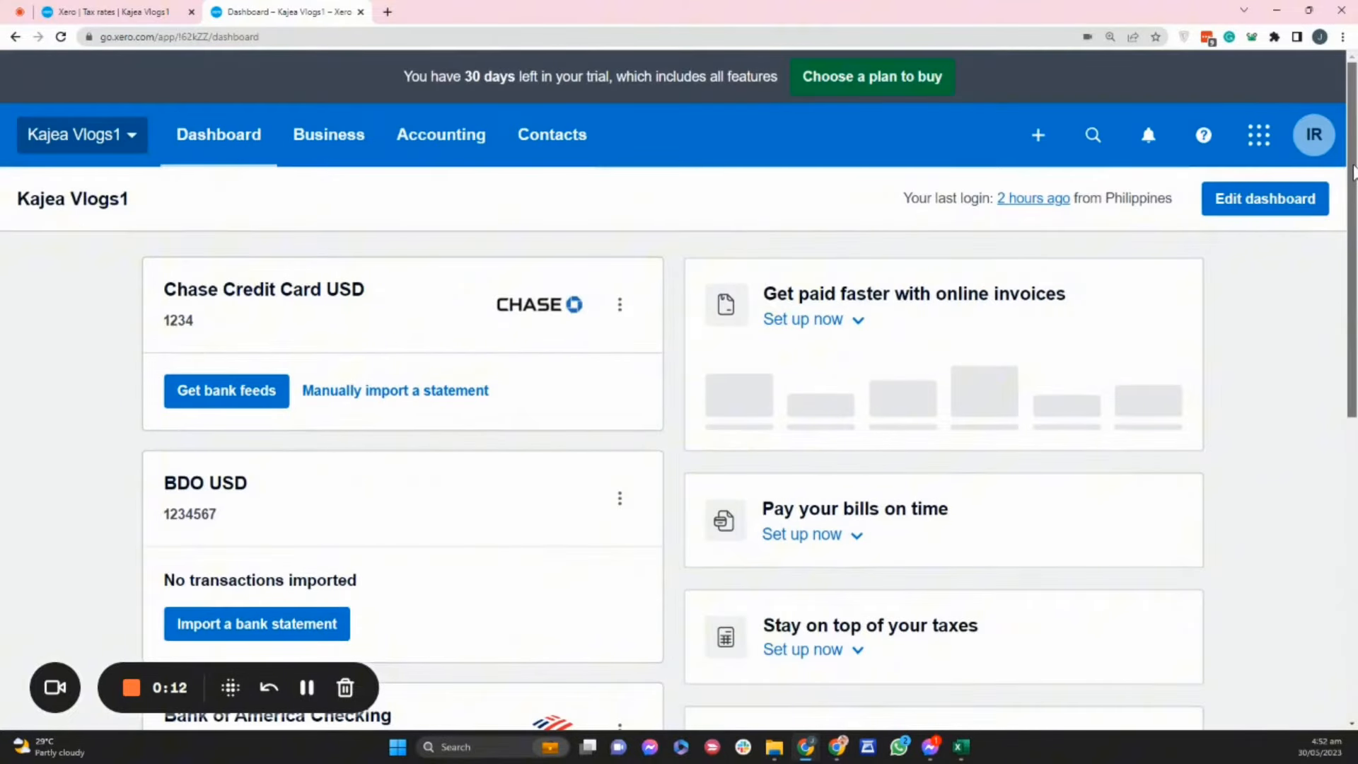
# Look over the BDO USD account's available actions and its account transactions page, returning to the dashboard
pyautogui.moveTo(1352, 172); pyautogui.dragTo(1343, 221)
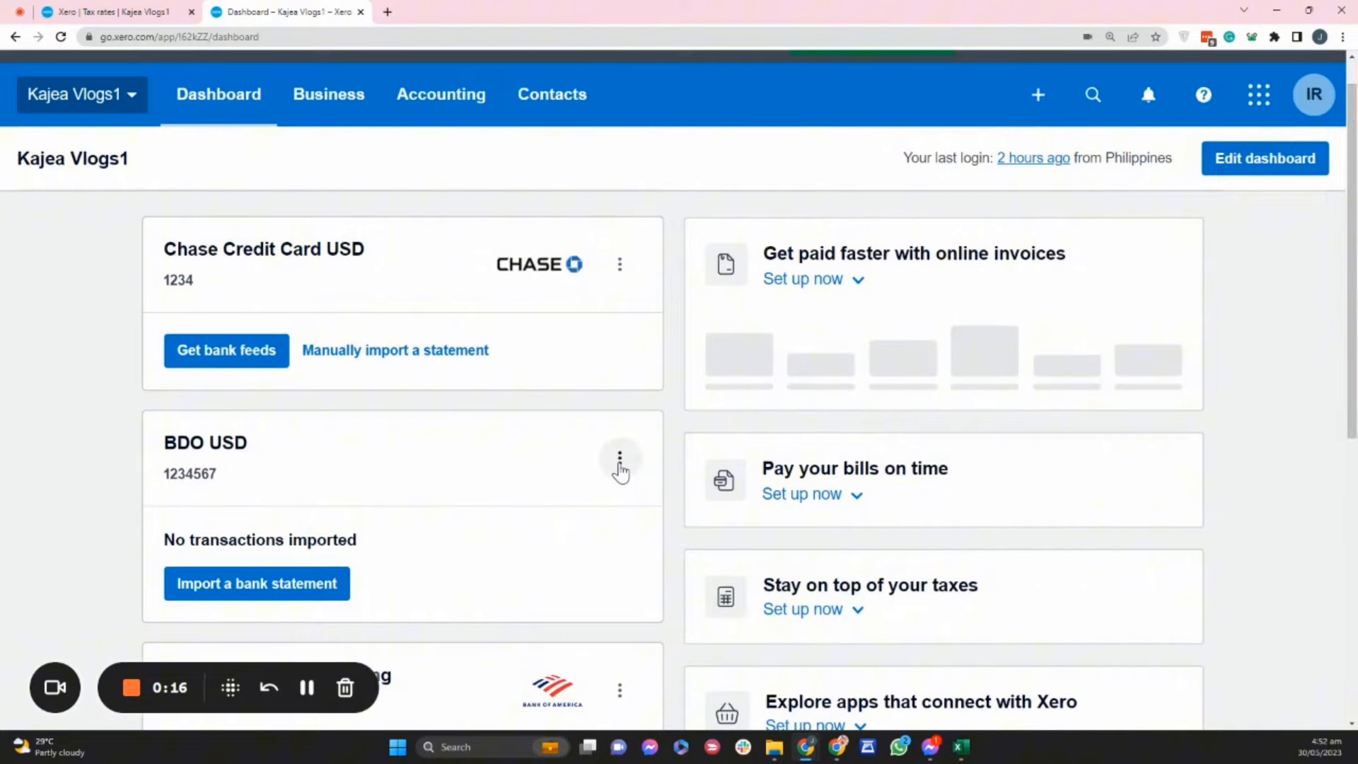
pyautogui.click(620, 467)
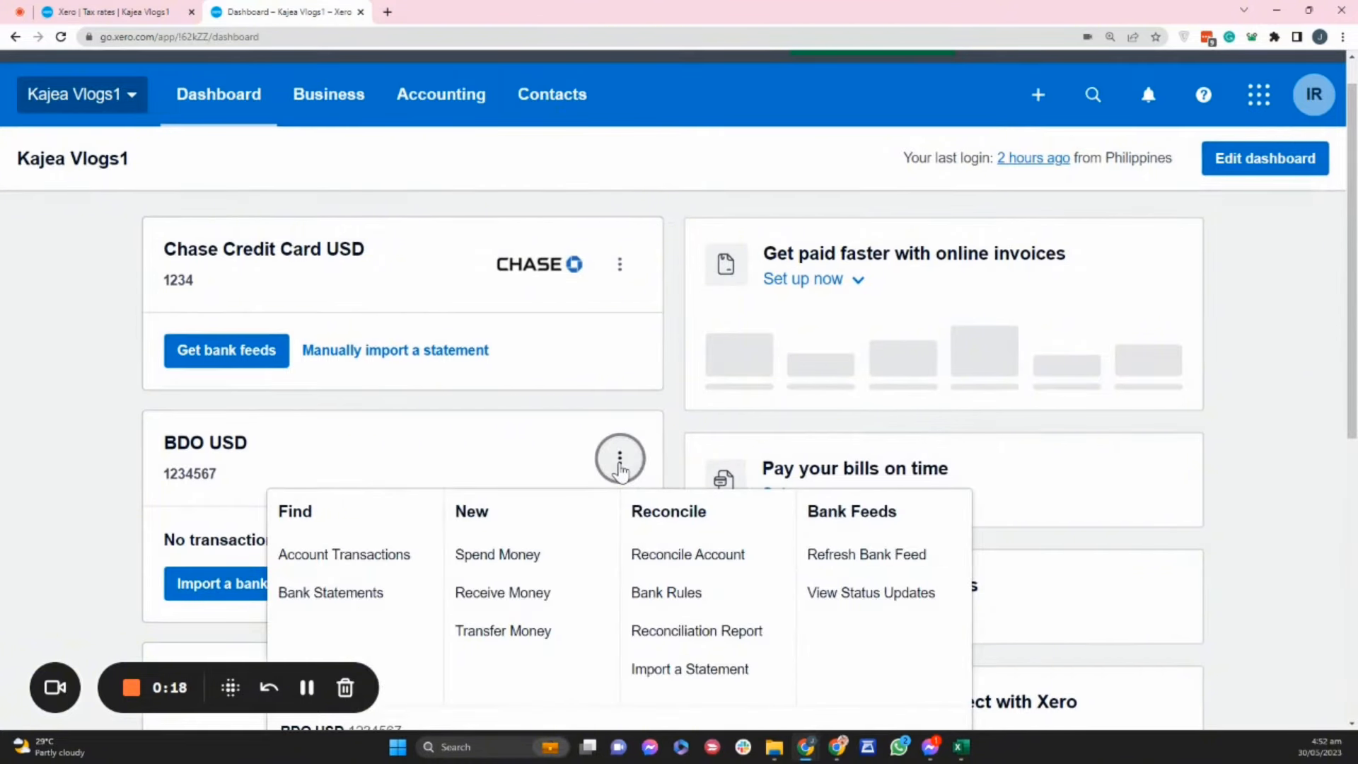
pyautogui.scroll(-1, 620, 469)
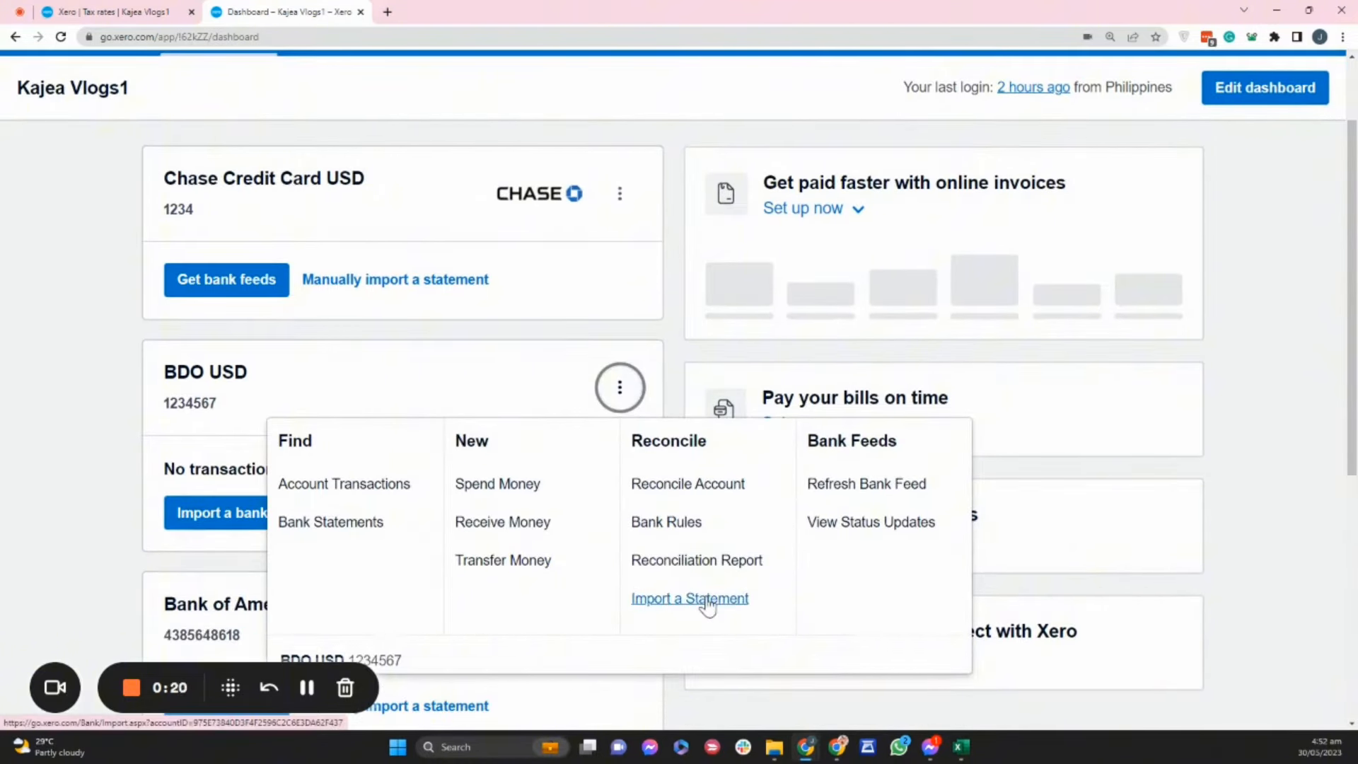
pyautogui.click(85, 392)
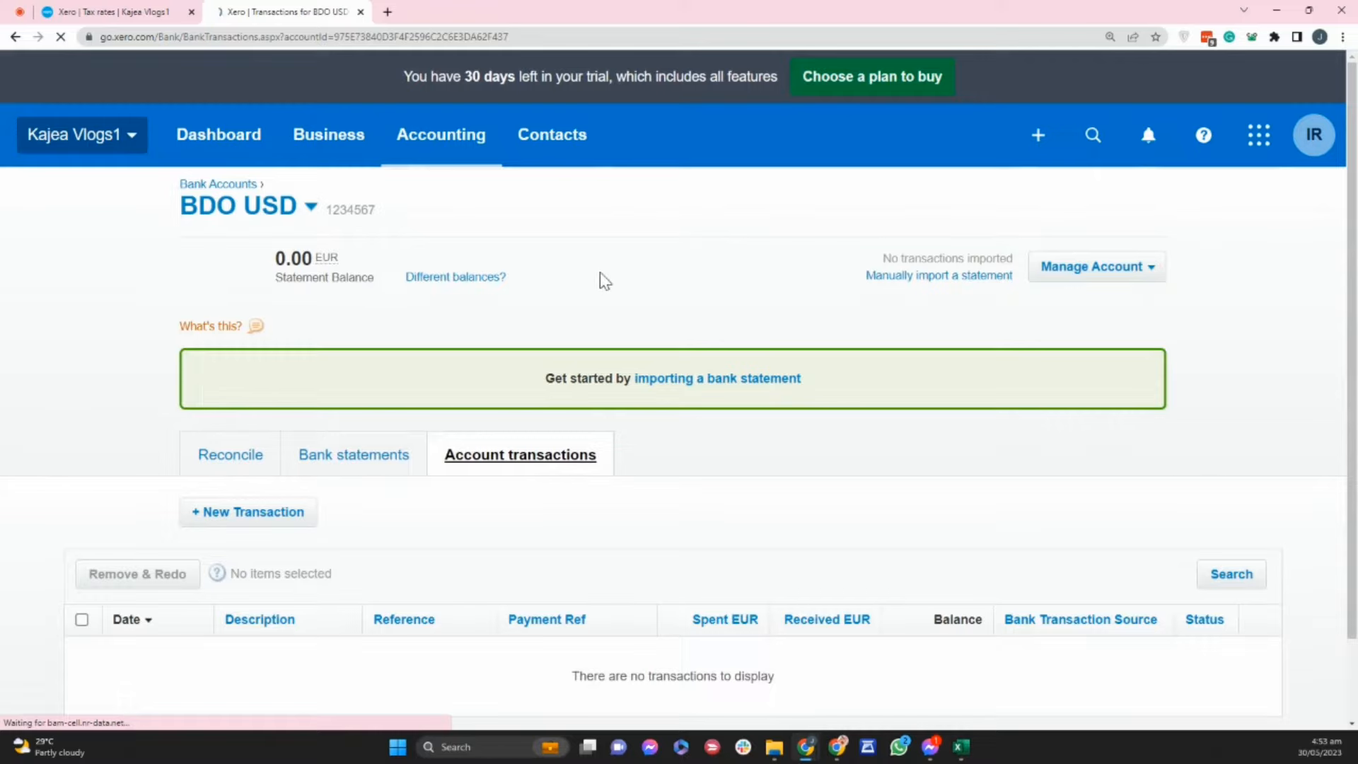
pyautogui.click(1149, 272)
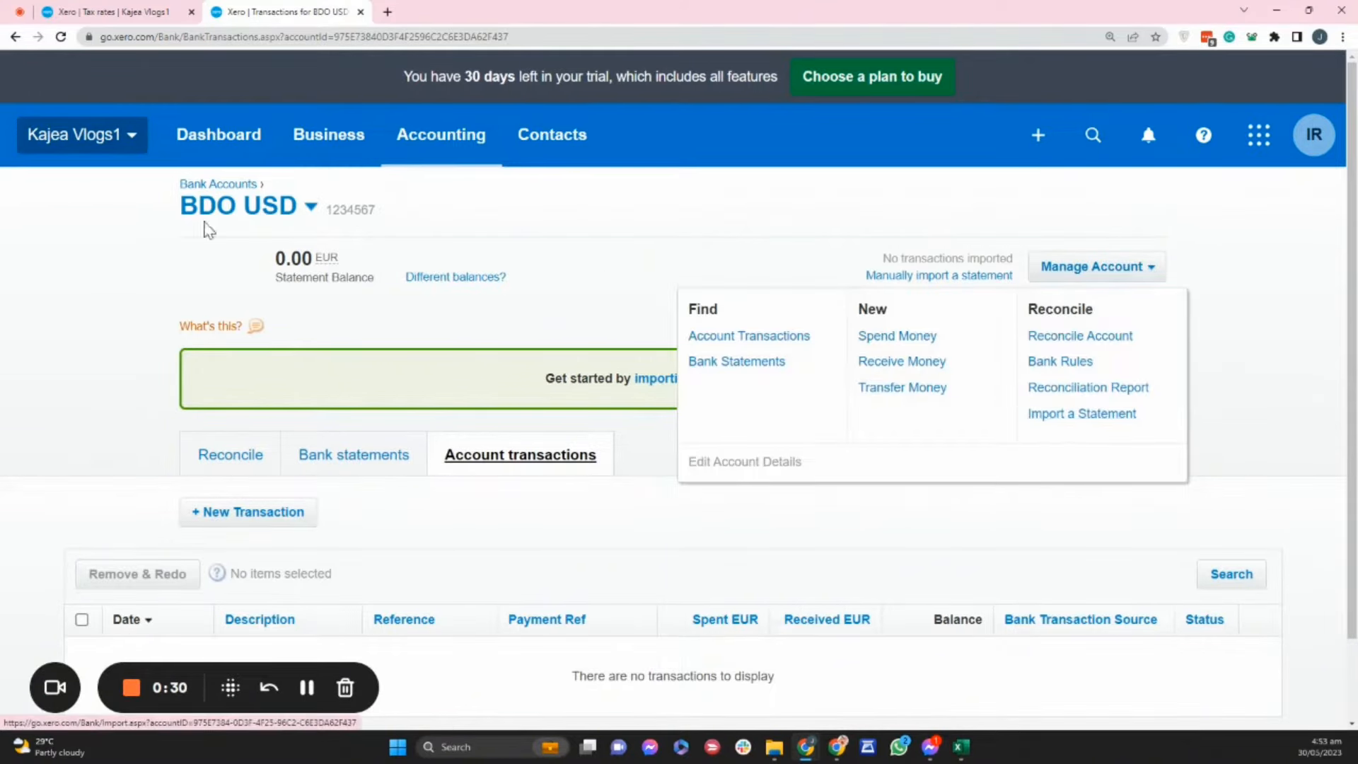
pyautogui.click(16, 37)
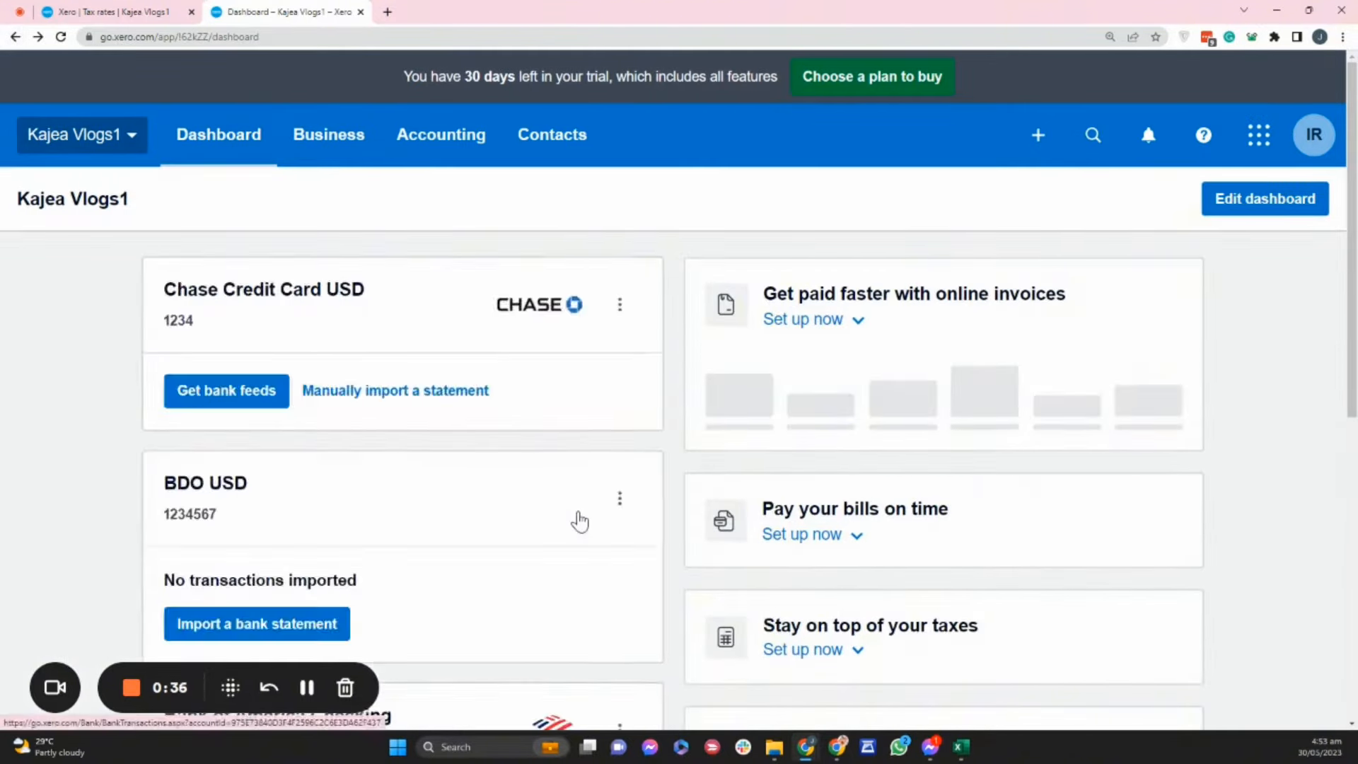
# Open the statement import page for the BDO USD bank account
pyautogui.scroll(-2, 594, 502)
pyautogui.click(621, 357)
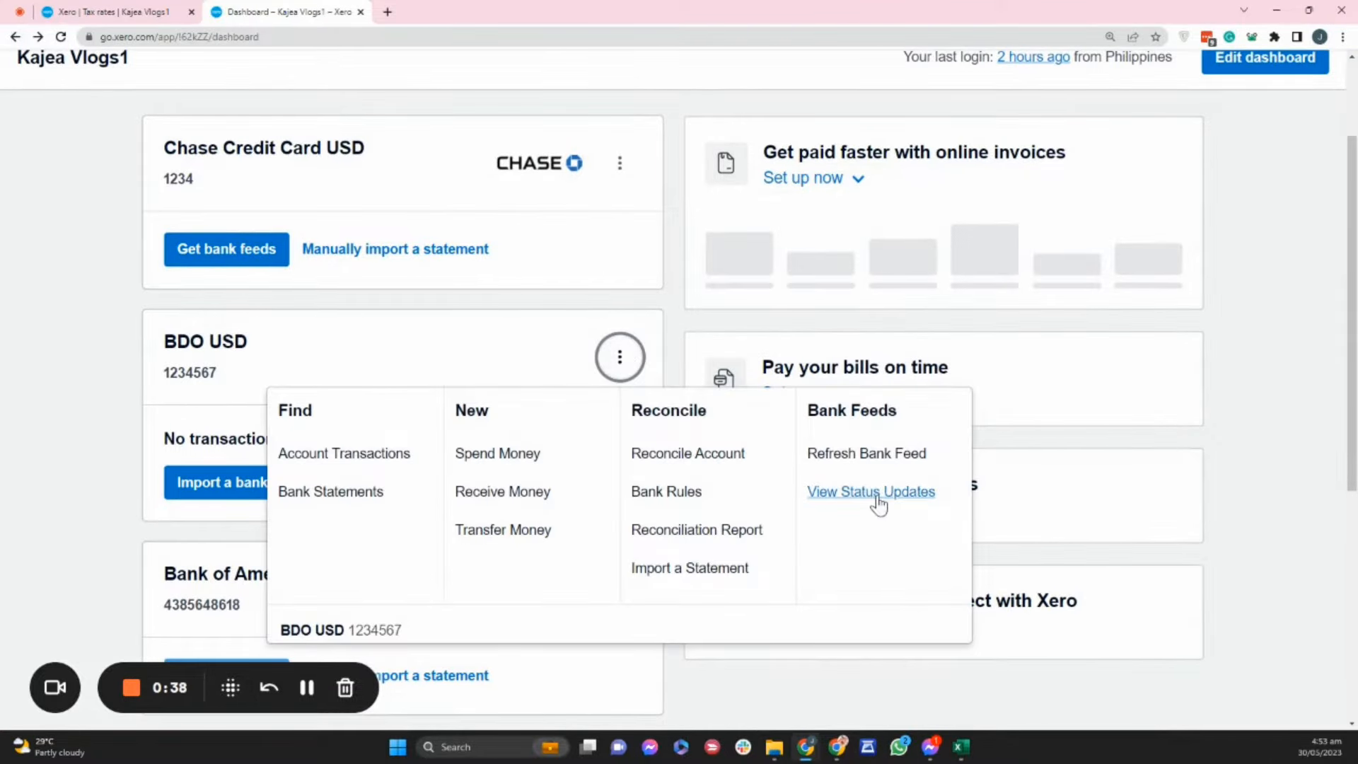
pyautogui.click(677, 570)
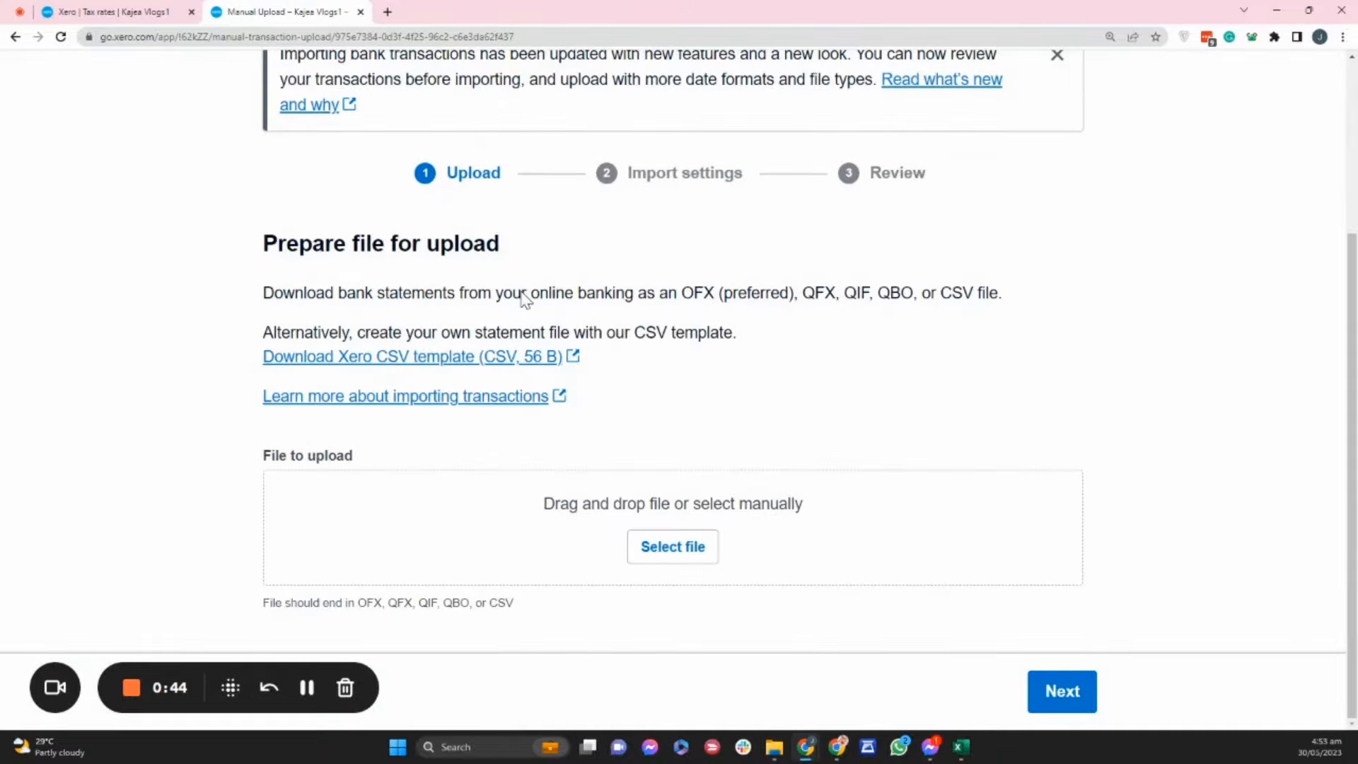
# Download the Xero CSV statement template and open the downloaded file in Excel
pyautogui.scroll(3, 521, 292)
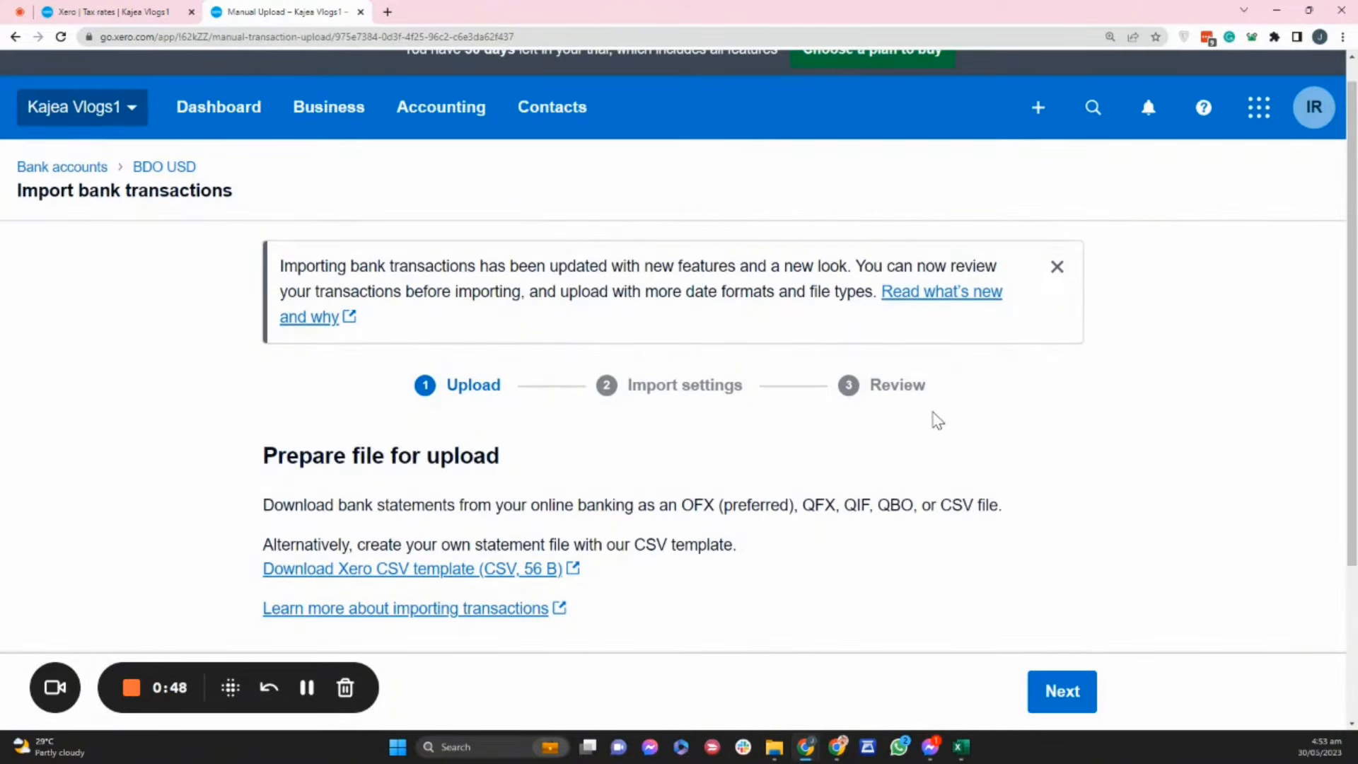
pyautogui.scroll(-1, 937, 421)
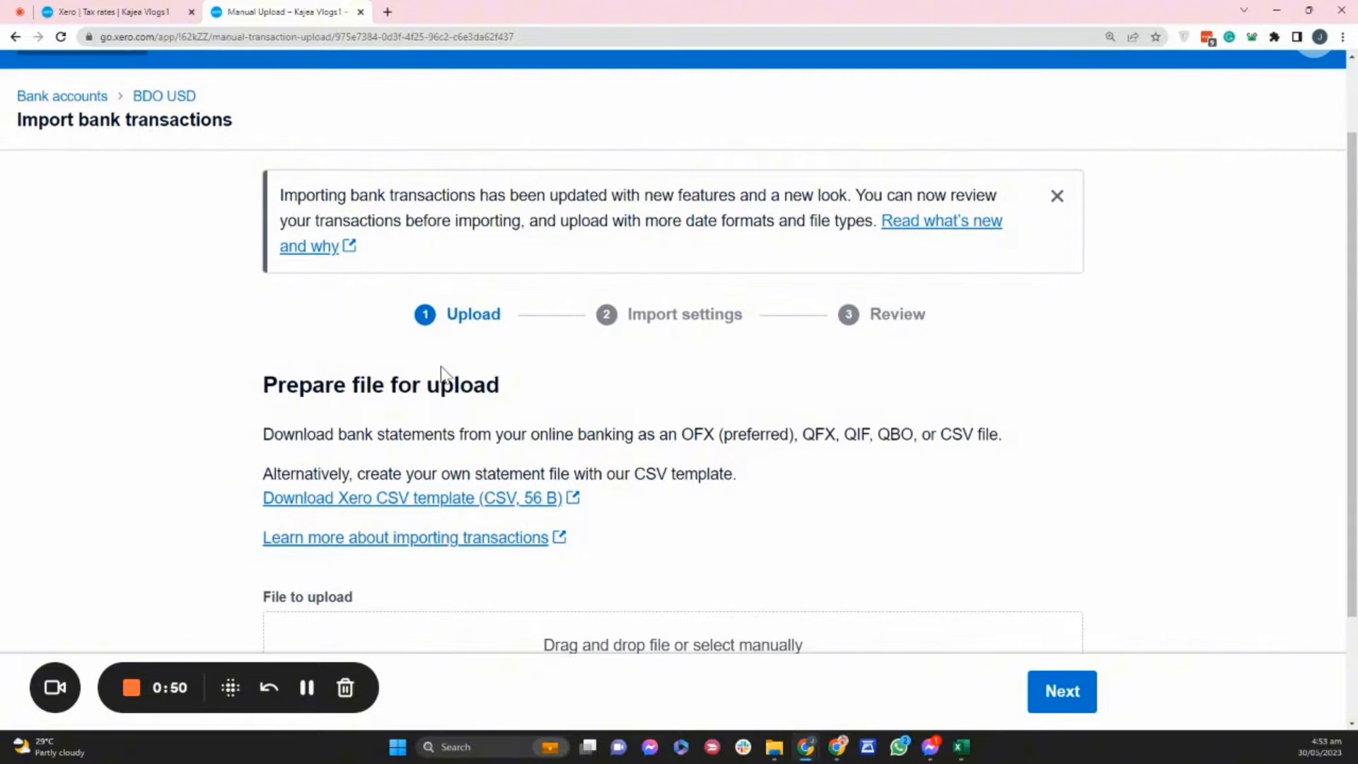
pyautogui.scroll(-2, 598, 390)
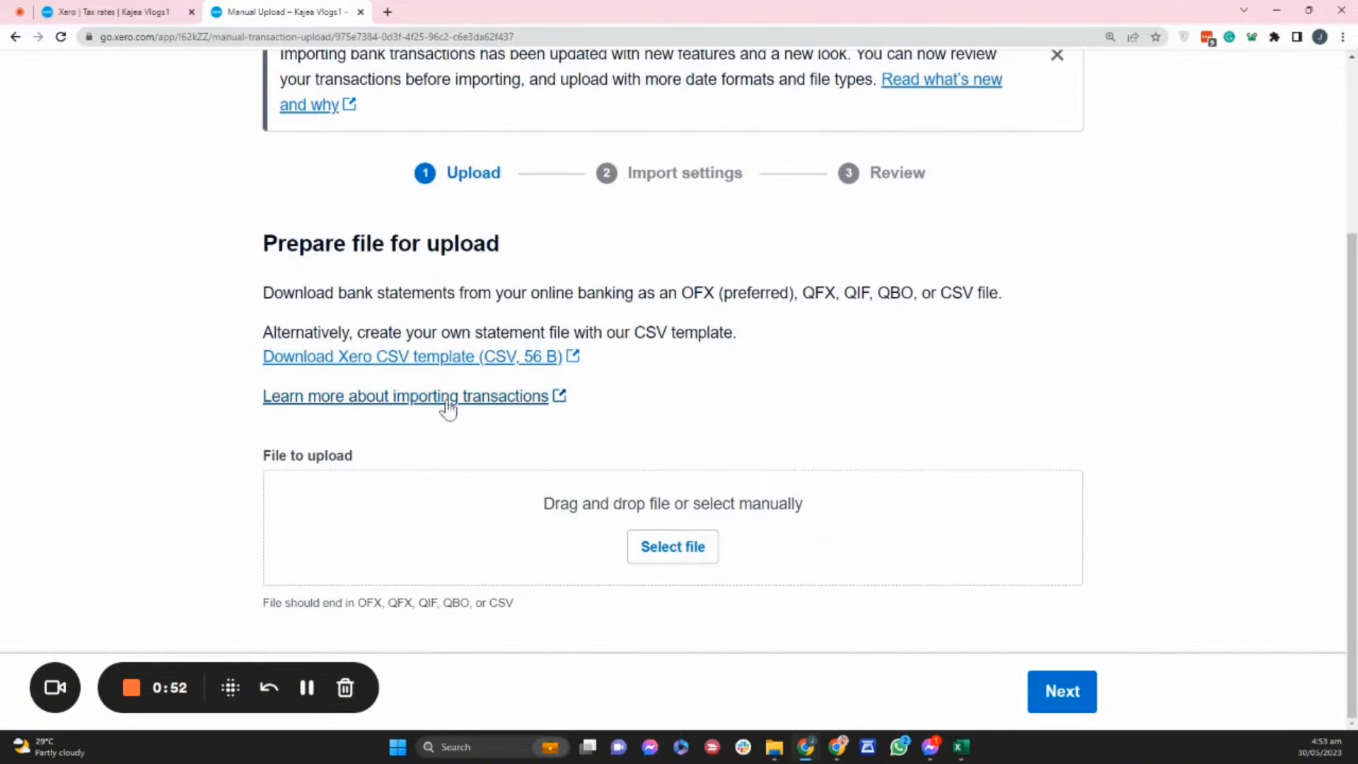
pyautogui.click(407, 366)
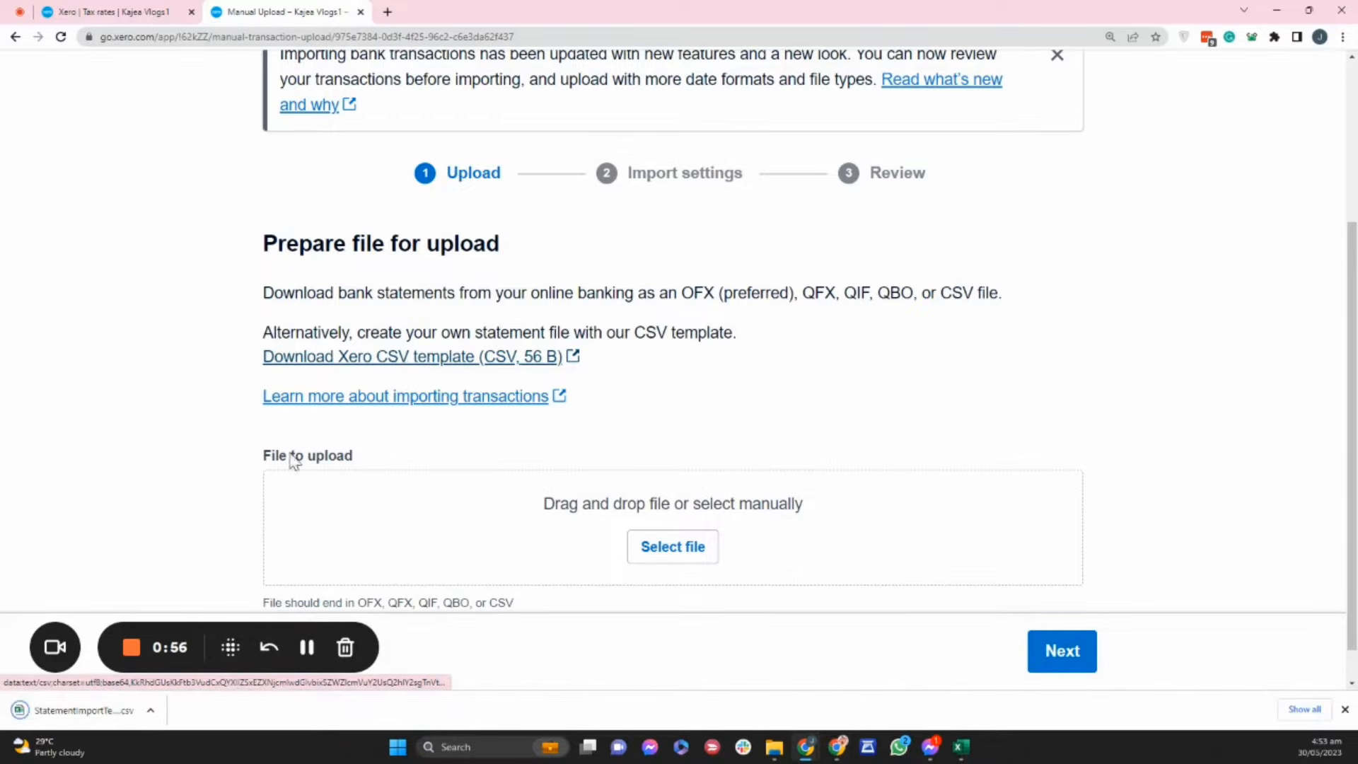
pyautogui.click(153, 713)
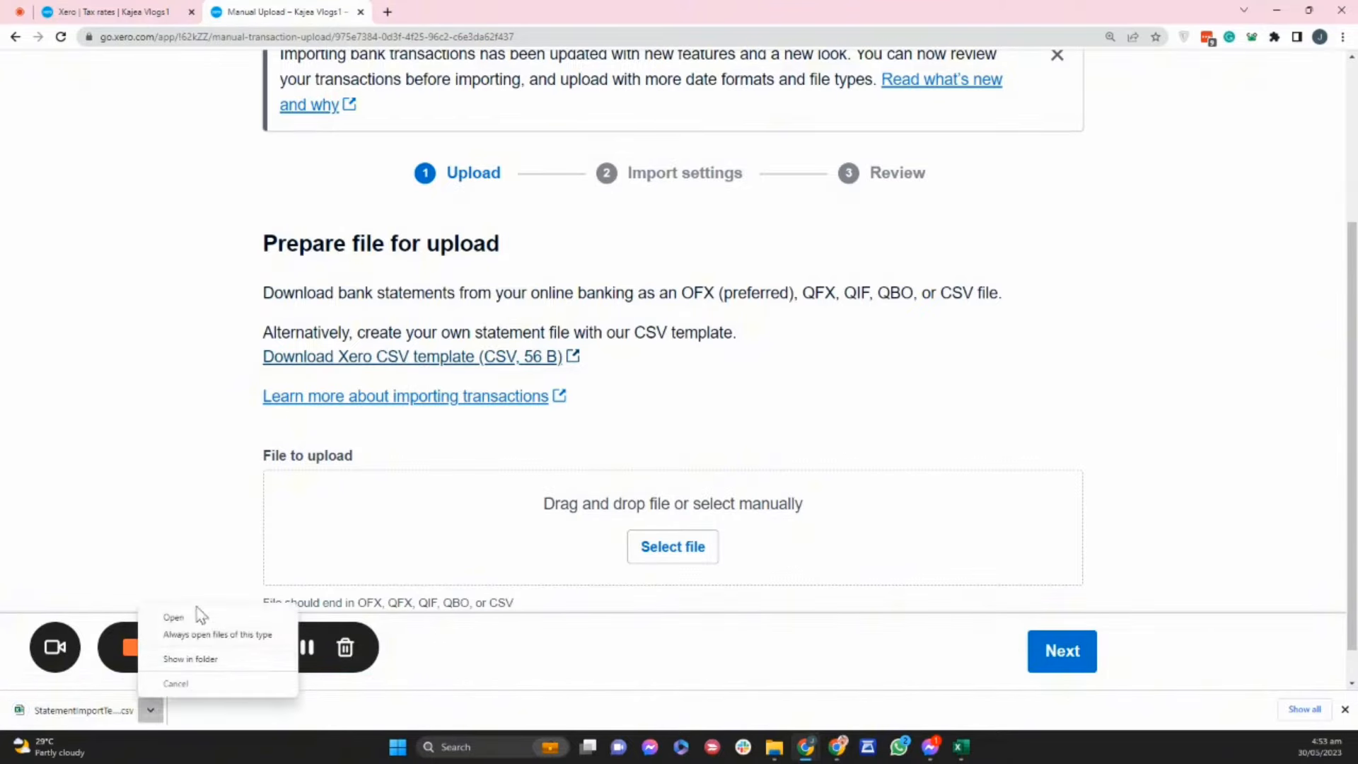
pyautogui.click(199, 615)
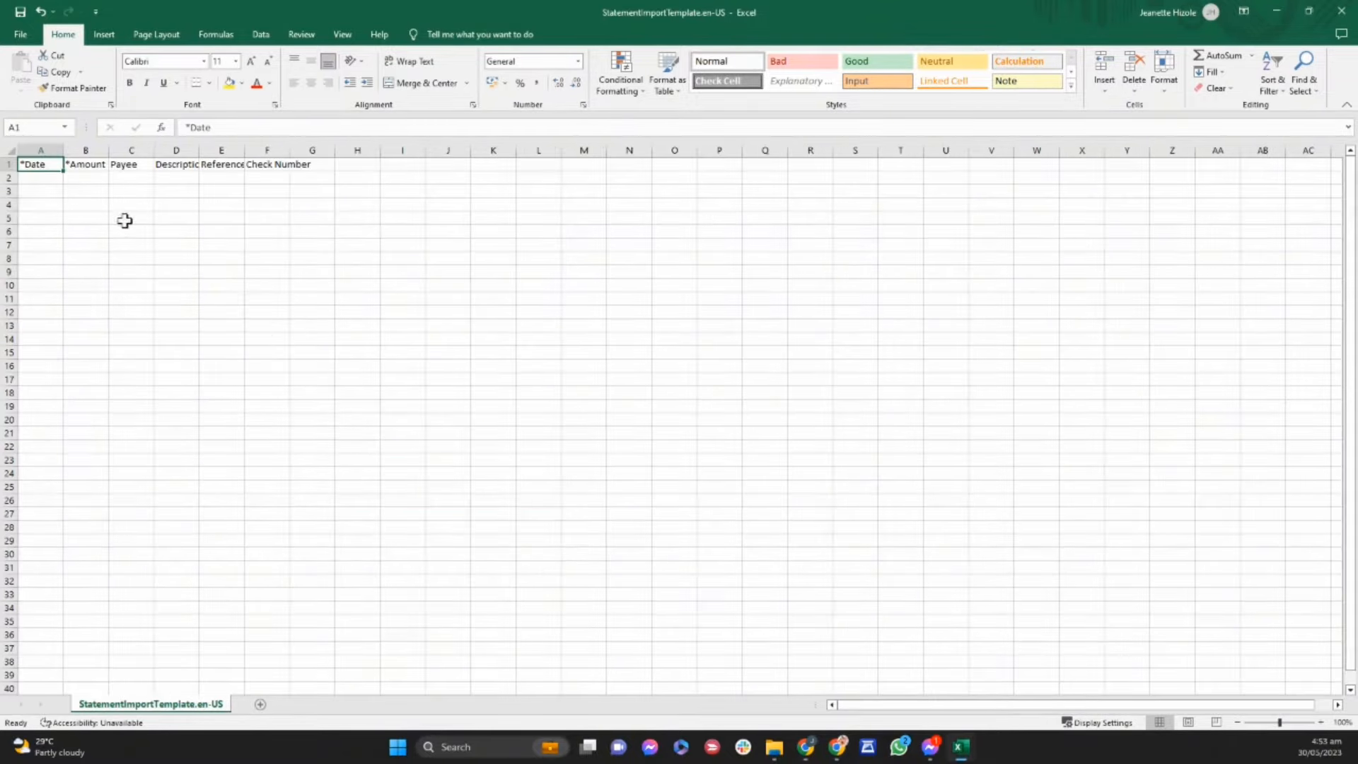
# Widen the Reference, Description and Amount columns of the template so their headers fit
pyautogui.click(1321, 722)
pyautogui.click(1320, 722)
pyautogui.click(1321, 722)
pyautogui.click(1320, 723)
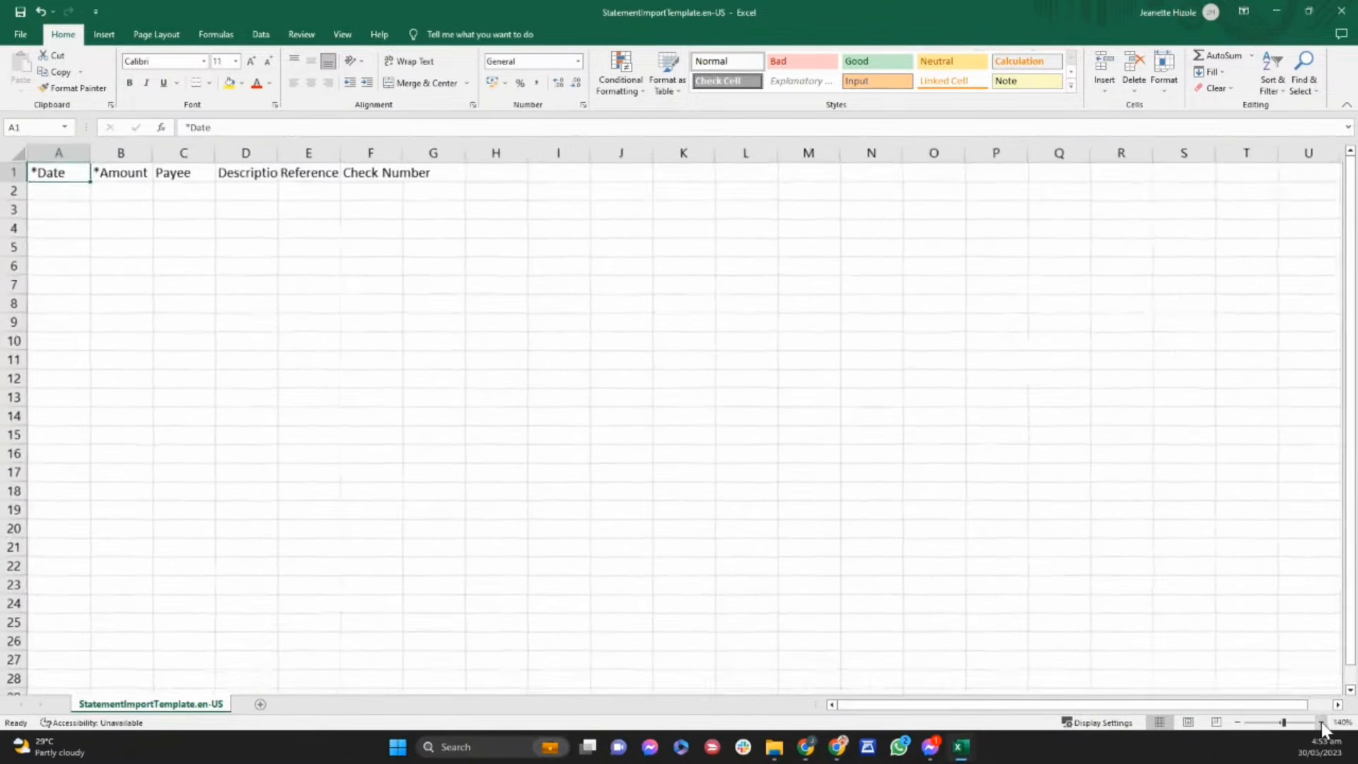
pyautogui.click(1320, 722)
pyautogui.click(1320, 722)
pyautogui.click(1321, 722)
pyautogui.click(1321, 723)
pyautogui.click(1321, 722)
pyautogui.click(1321, 723)
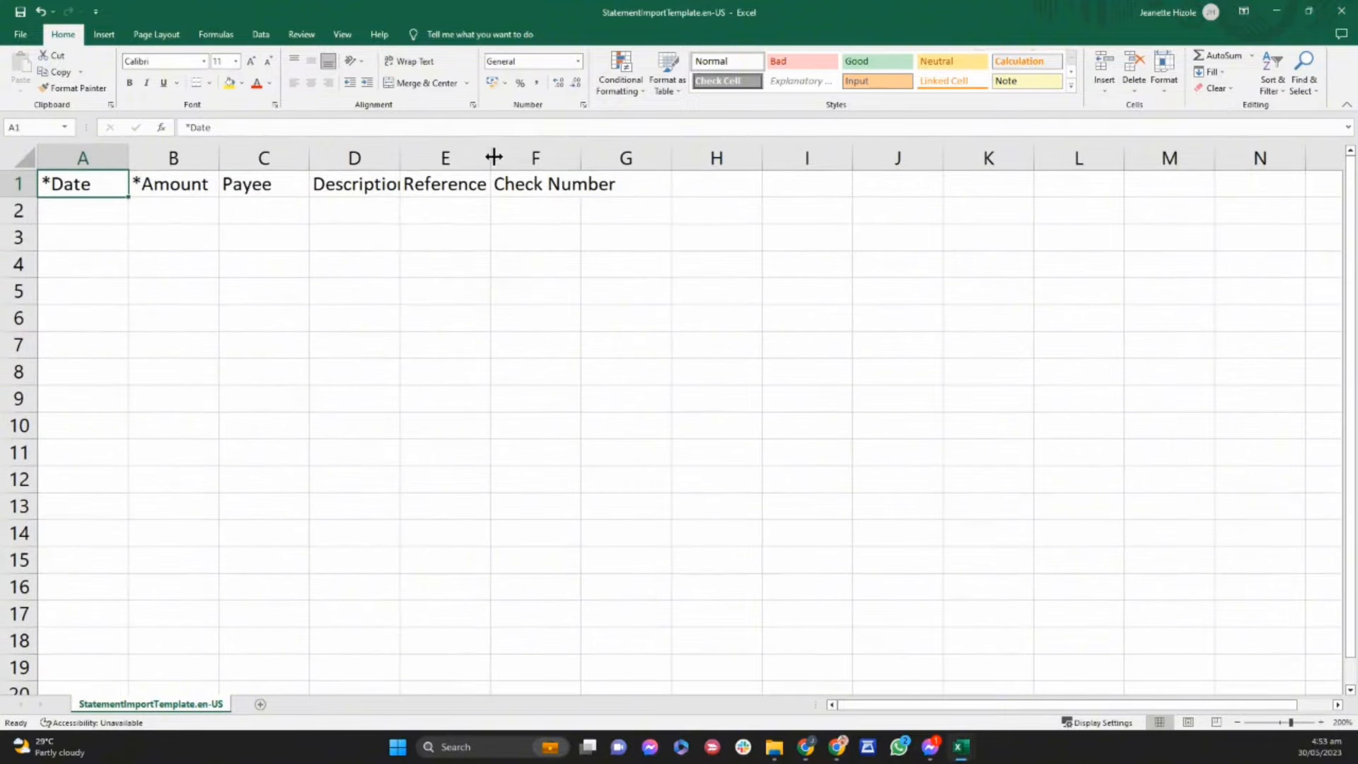
pyautogui.moveTo(491, 158); pyautogui.dragTo(535, 157)
pyautogui.moveTo(400, 157); pyautogui.dragTo(474, 170)
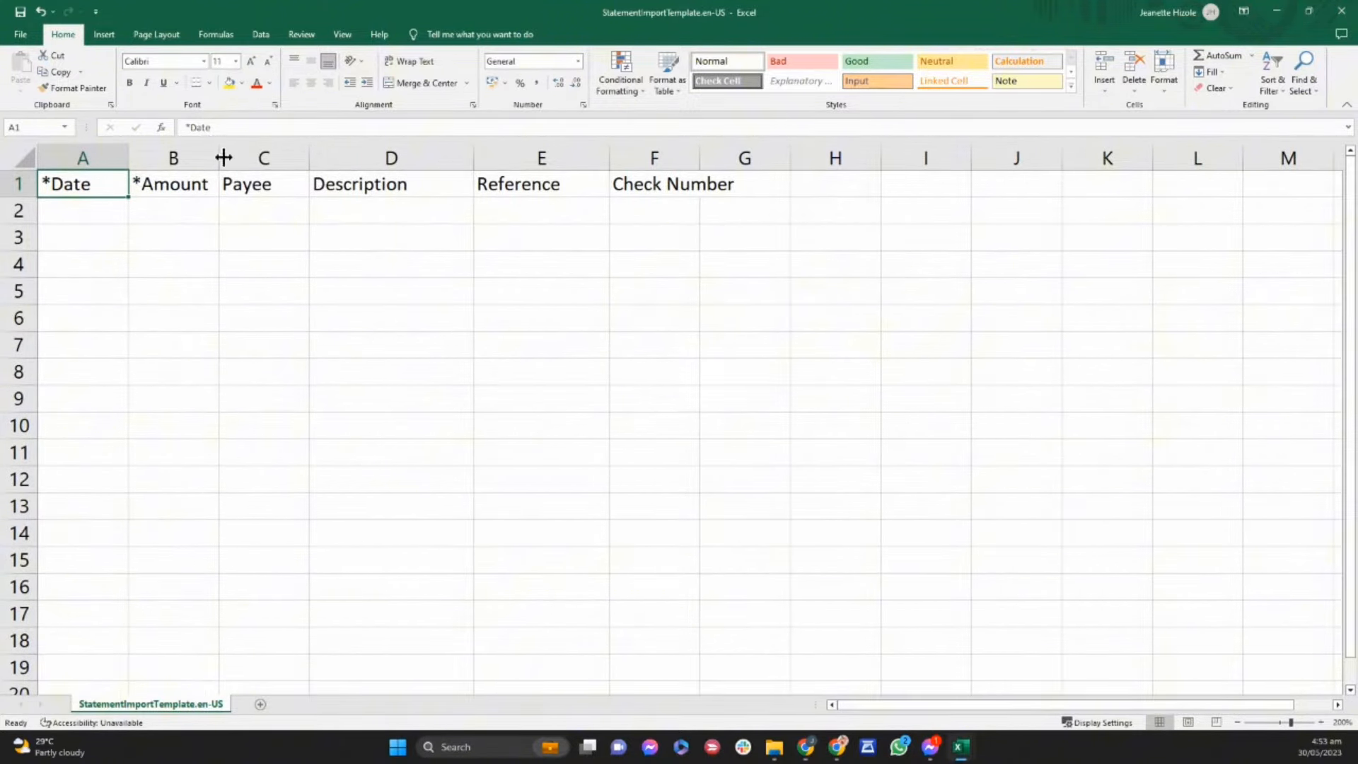
pyautogui.moveTo(223, 157); pyautogui.dragTo(246, 157)
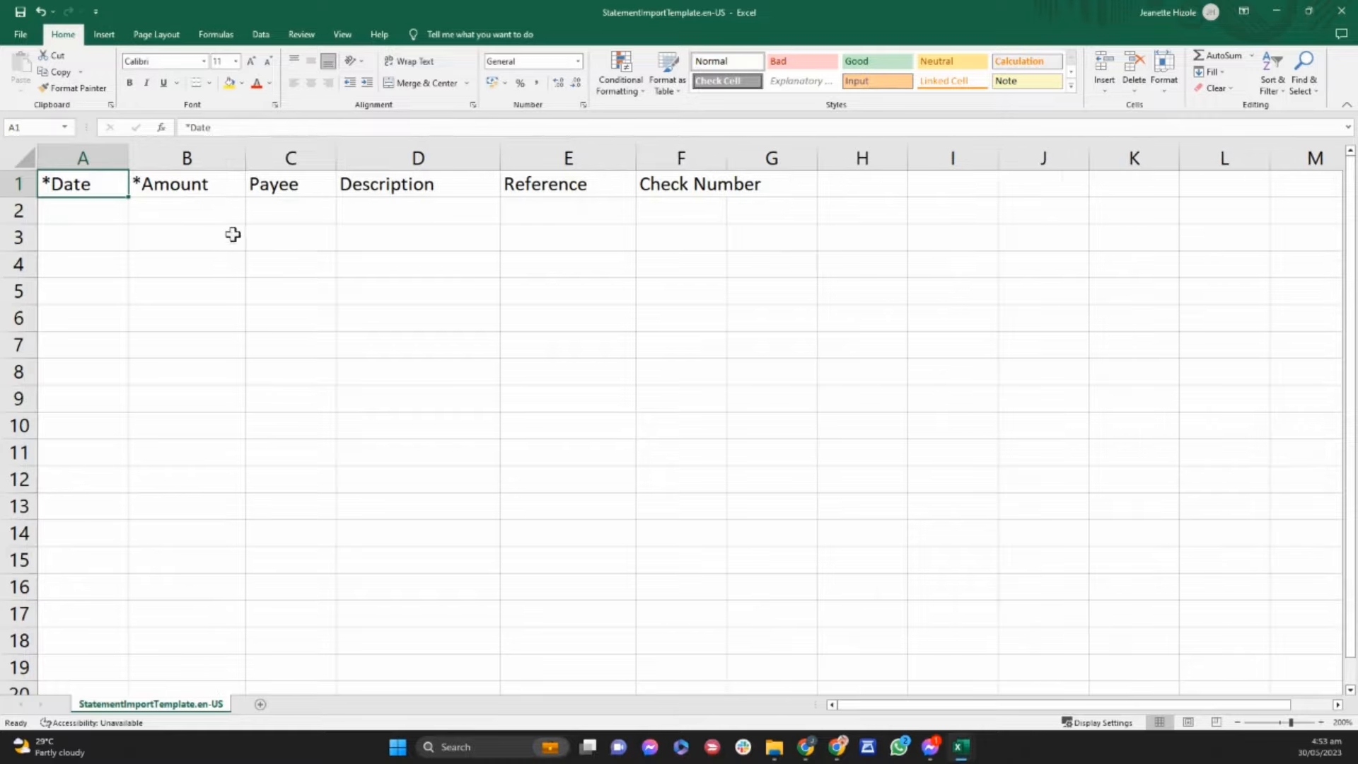
# Switch to the unified_payments (12) workbook and look over its transaction data in A2:D7
pyautogui.click(107, 218)
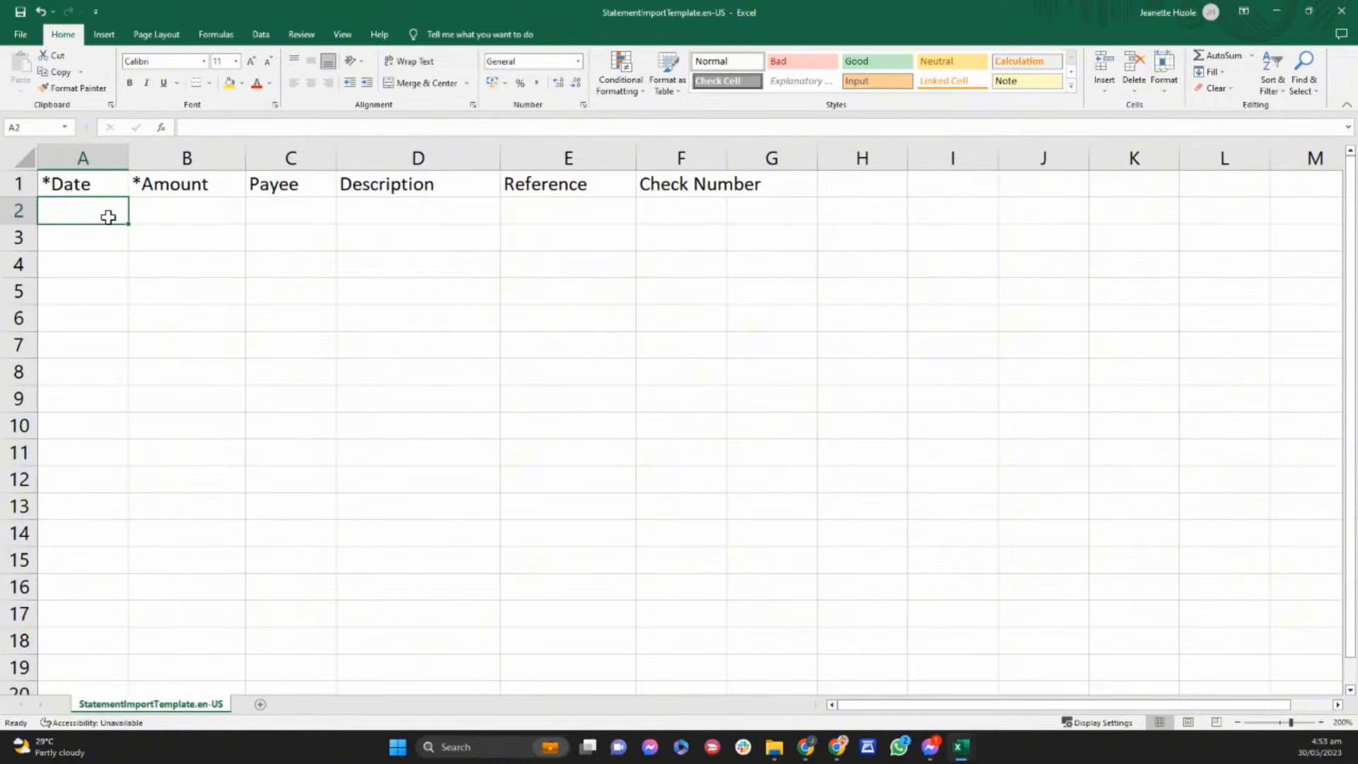
pyautogui.moveTo(108, 217); pyautogui.dragTo(726, 224)
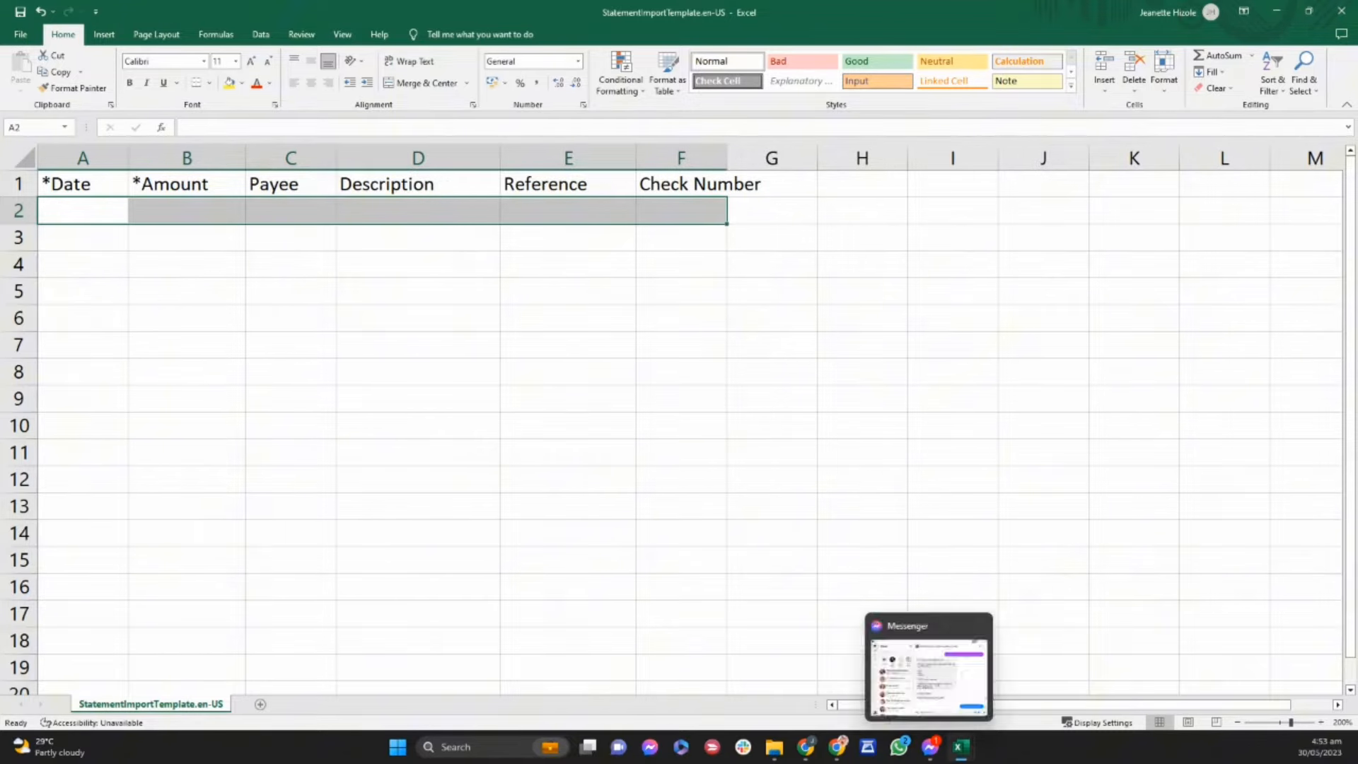
pyautogui.moveTo(966, 755)
pyautogui.click(929, 661)
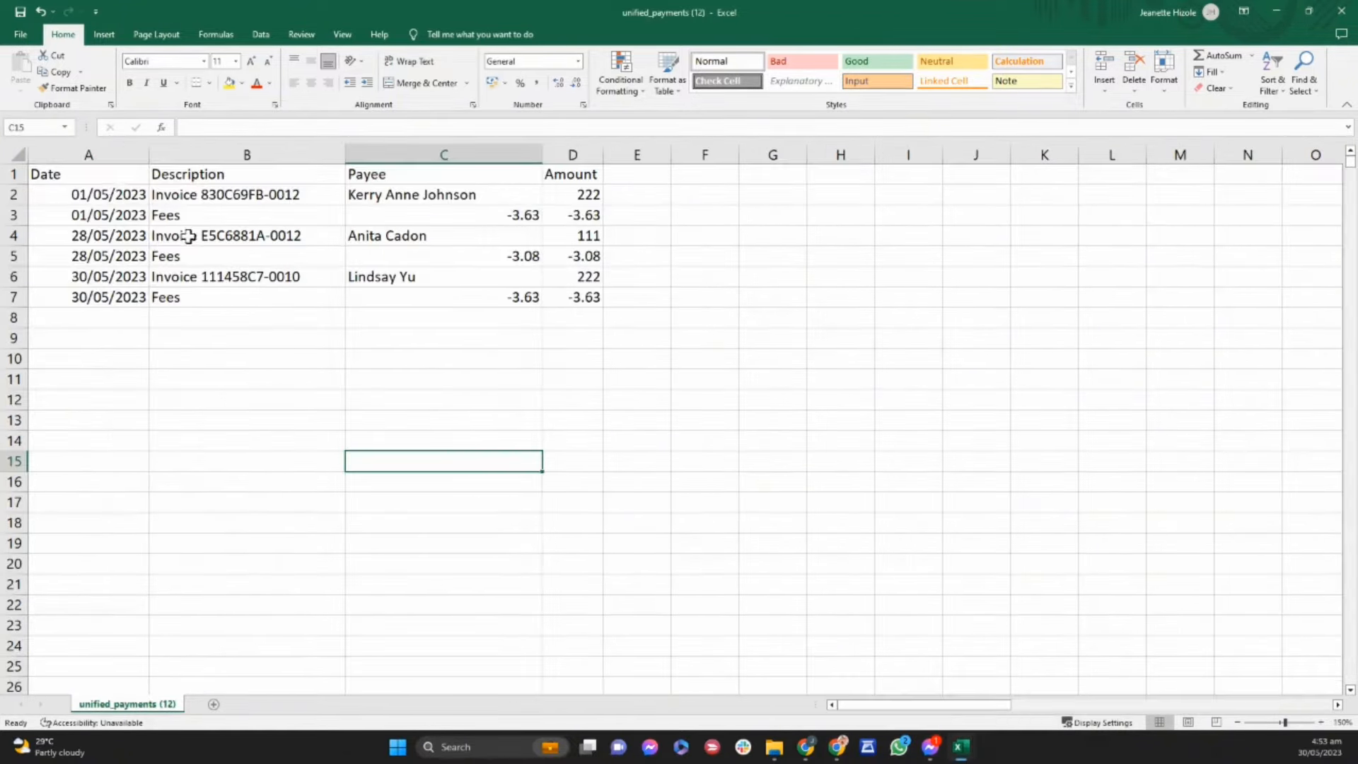
pyautogui.moveTo(67, 203); pyautogui.dragTo(566, 297)
pyautogui.hotkey('ctrl', 'q')
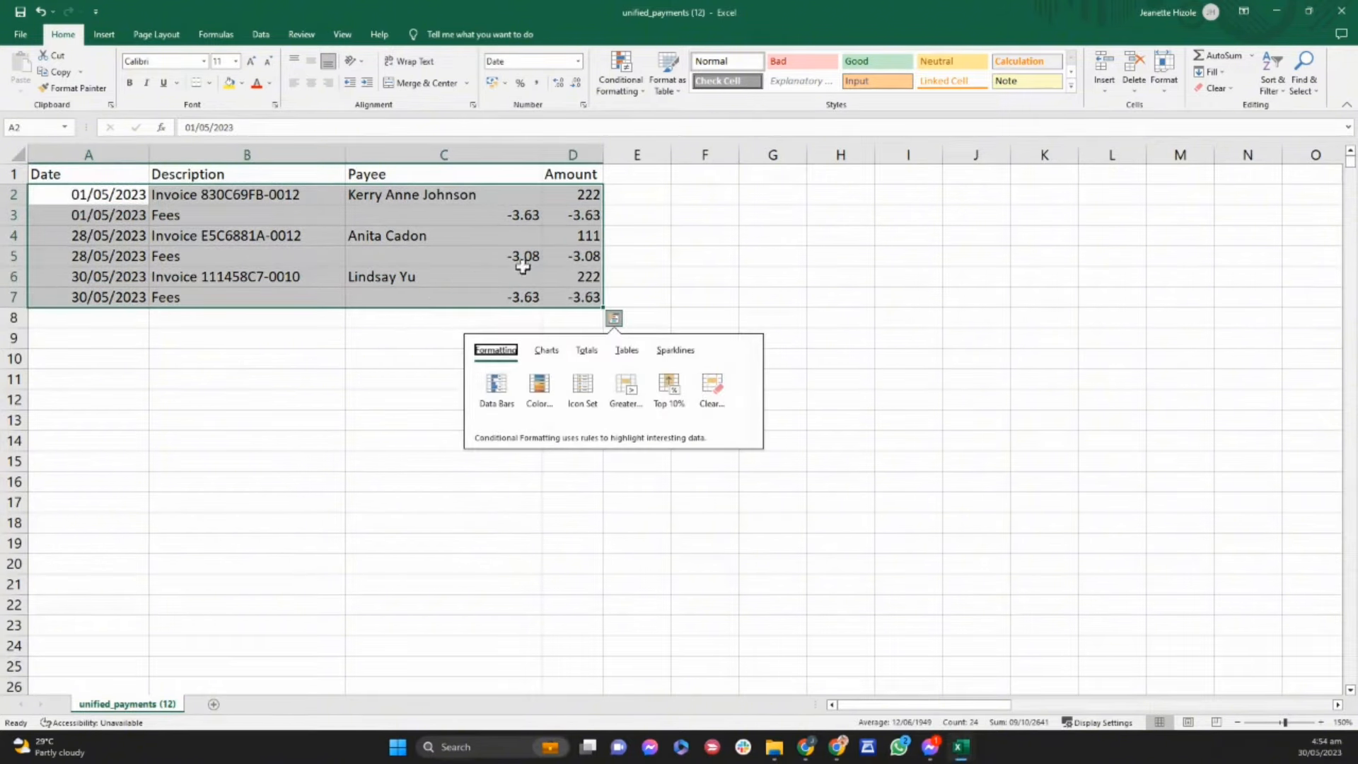
pyautogui.click(673, 236)
# Make the header row A1:D1 of the payments sheet bold
pyautogui.click(112, 194)
pyautogui.click(77, 171)
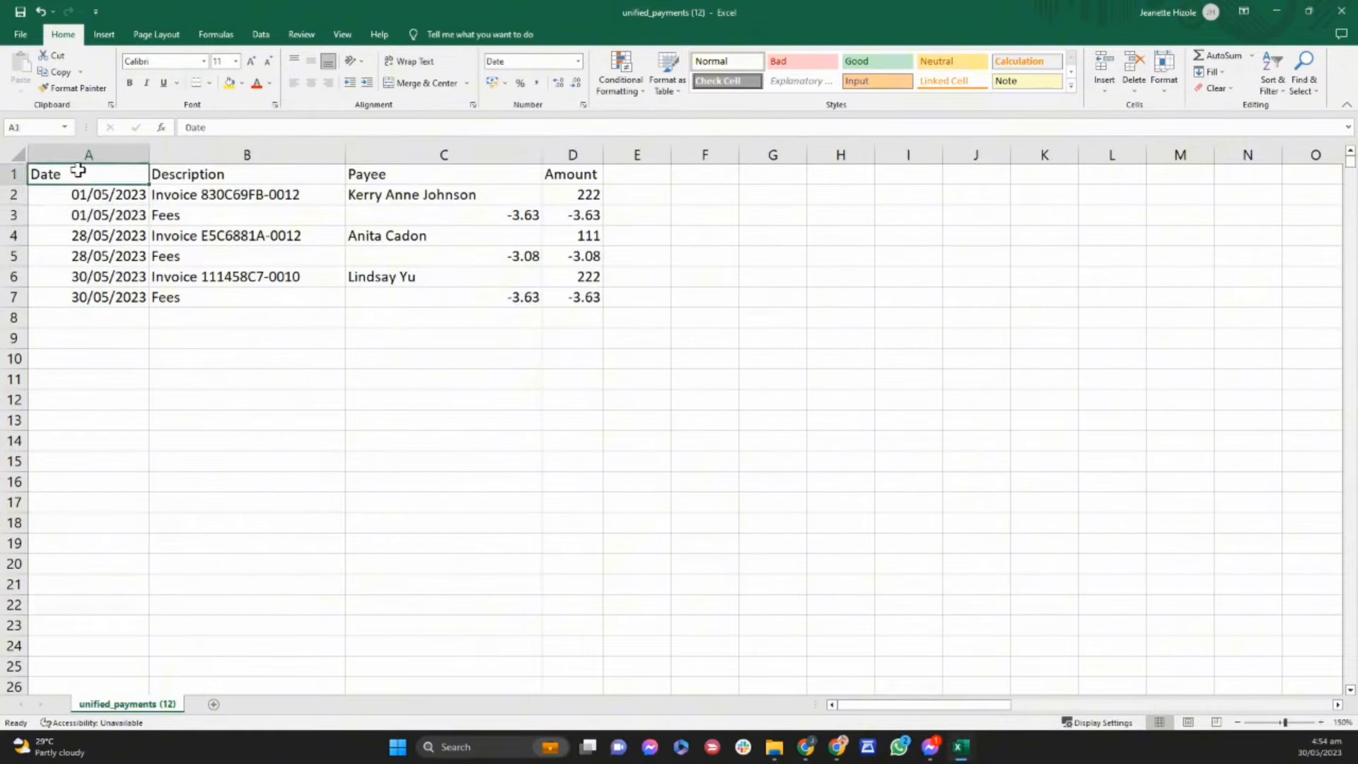
pyautogui.moveTo(78, 171); pyautogui.dragTo(586, 162)
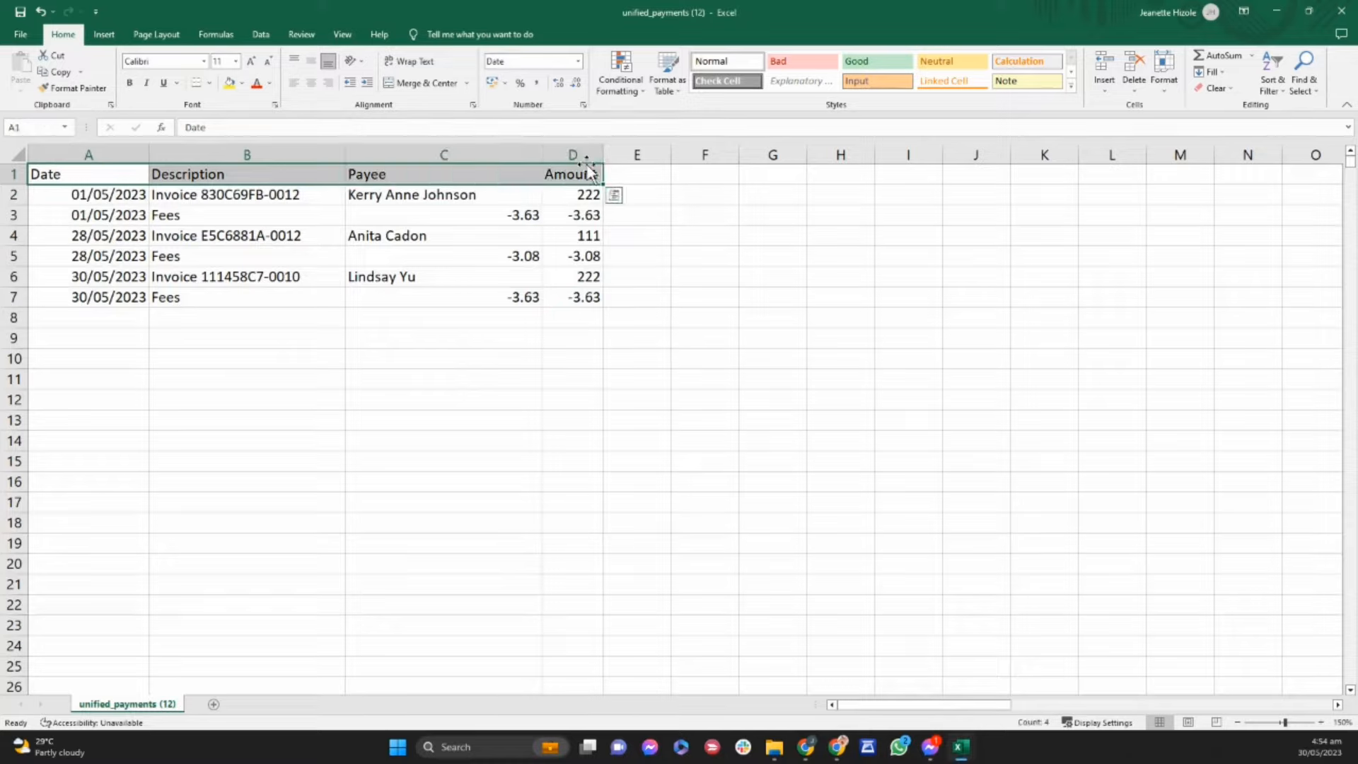
pyautogui.hotkey('ctrl', 'b')
pyautogui.click(382, 351)
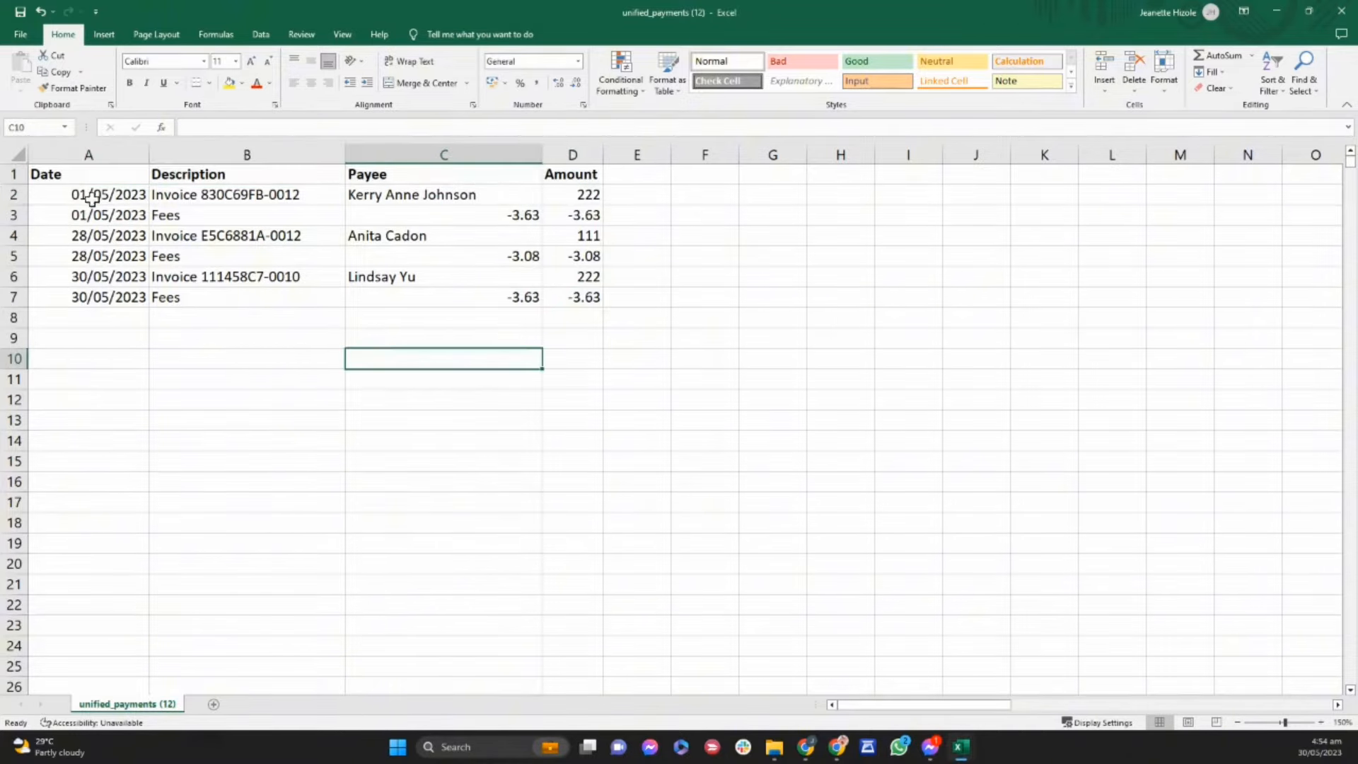
# Try to replace the payments sheet's headers with the template's header row A1:F1, and widen the Description column
pyautogui.click(93, 188)
pyautogui.moveTo(93, 187); pyautogui.dragTo(94, 293)
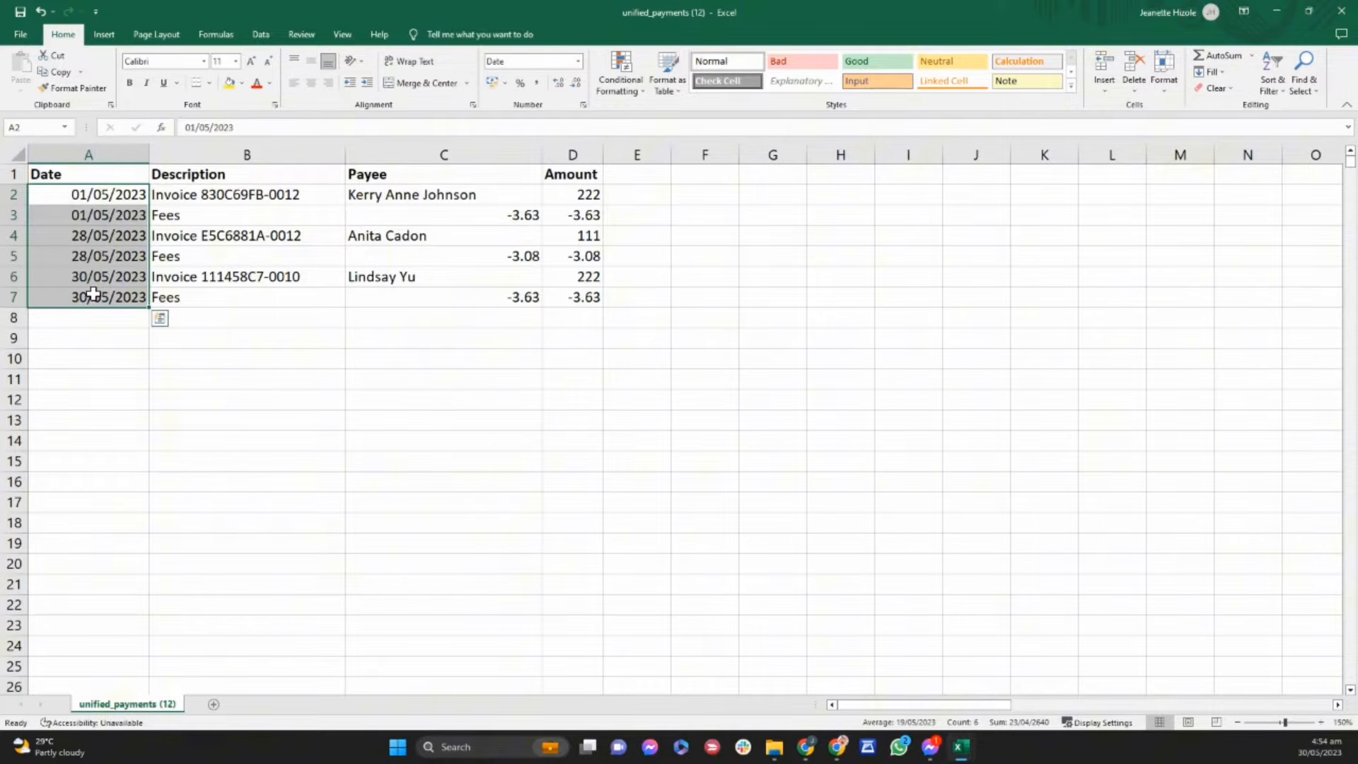
pyautogui.hotkey('alt', 'Tab')
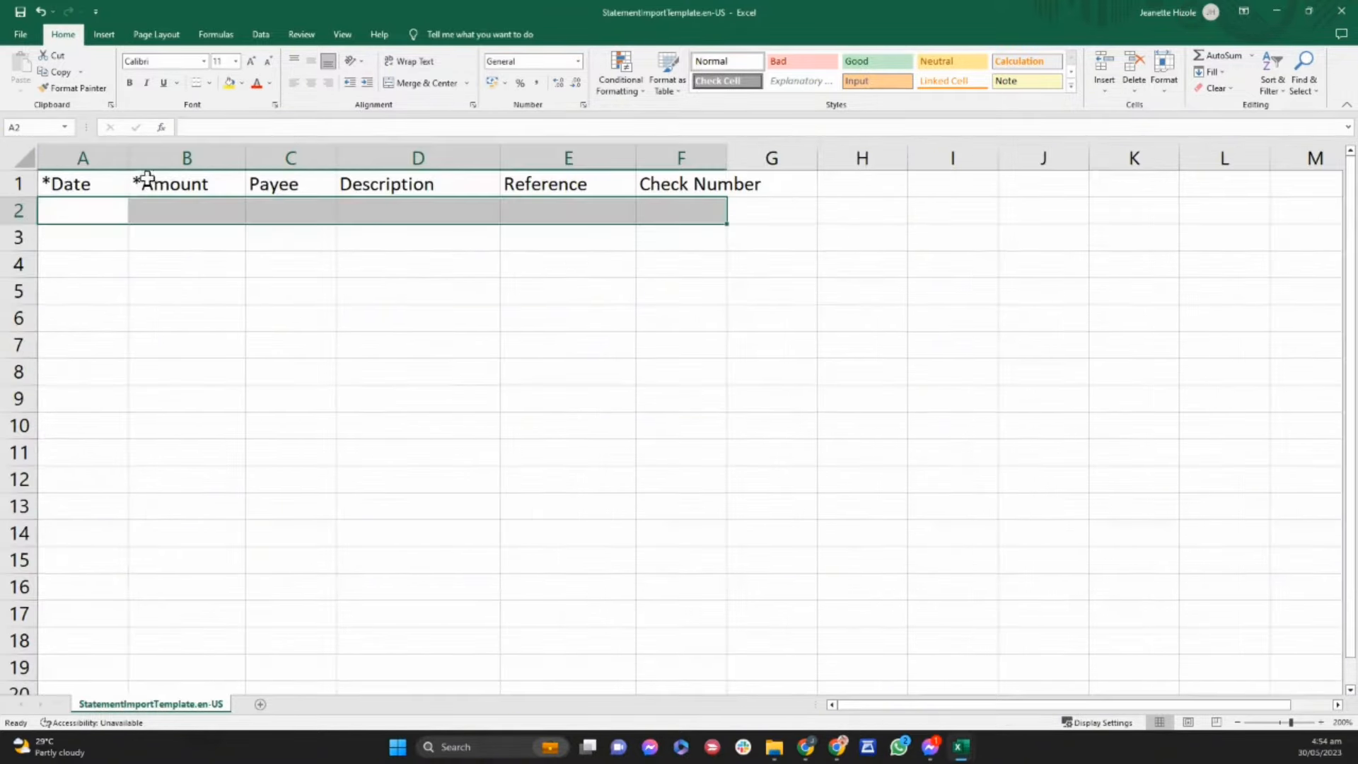
pyautogui.moveTo(82, 182); pyautogui.dragTo(657, 173)
pyautogui.hotkey('ctrl', 'c')
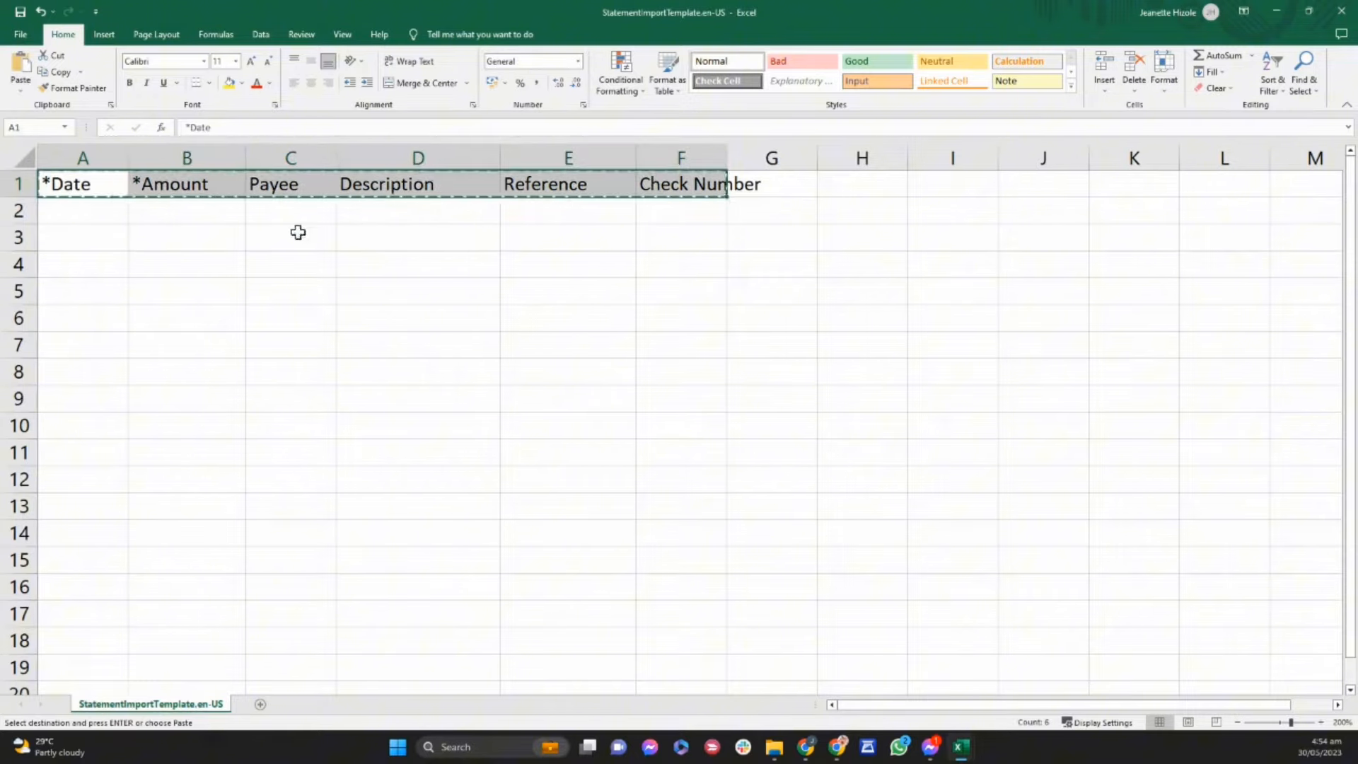
pyautogui.hotkey('alt', 'Tab')
pyautogui.click(65, 169)
pyautogui.hotkey('ctrl', 'v')
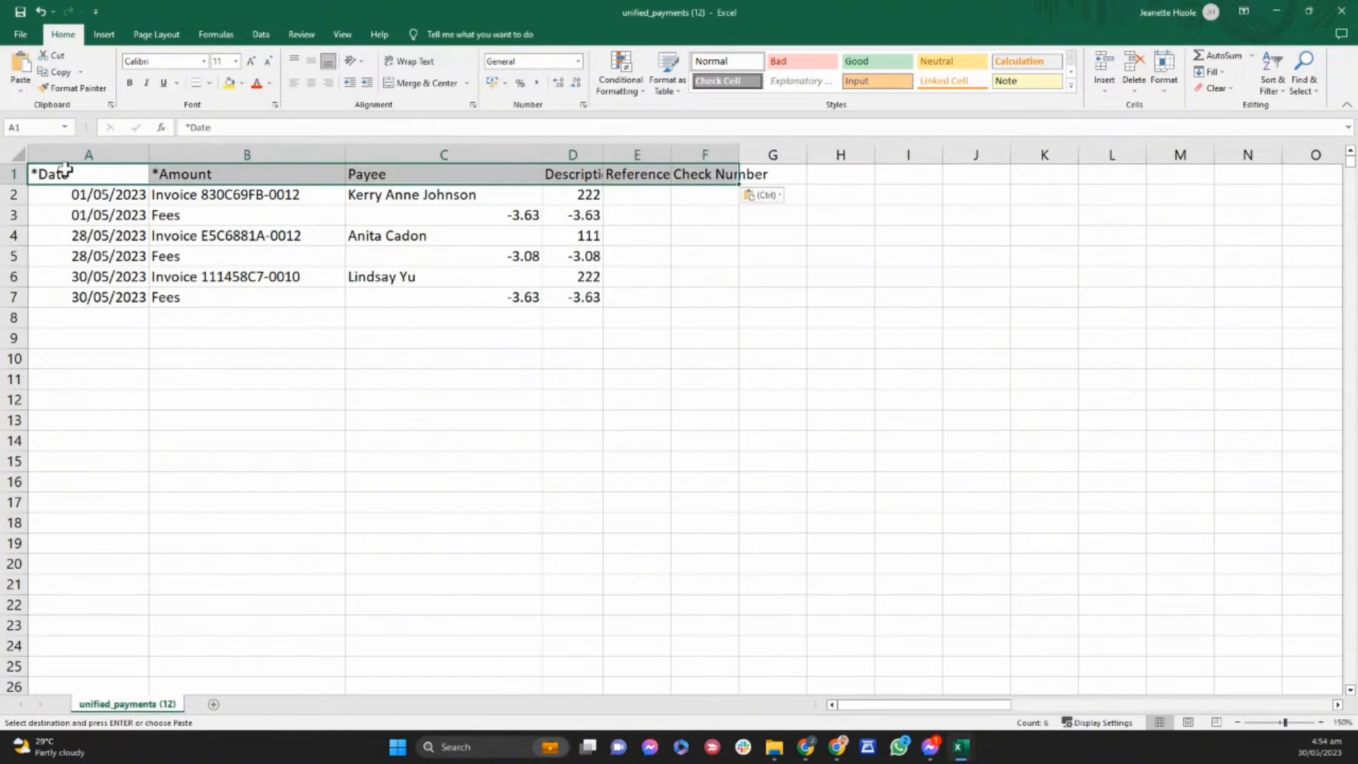
pyautogui.moveTo(601, 154); pyautogui.dragTo(622, 154)
# Undo the column widening and the pasted template headers in the payments sheet
pyautogui.moveTo(250, 205); pyautogui.dragTo(255, 279)
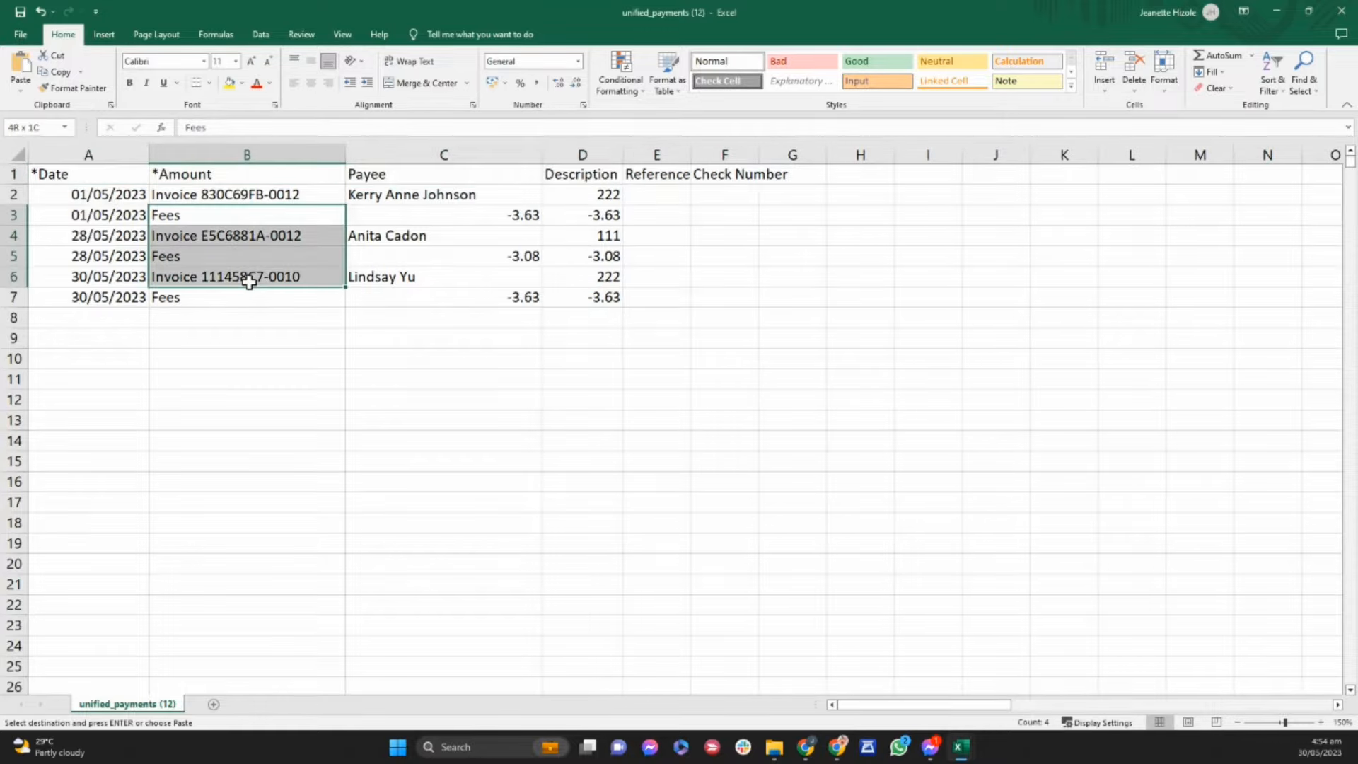
pyautogui.click(244, 192)
pyautogui.hotkey('ctrl', 'z')
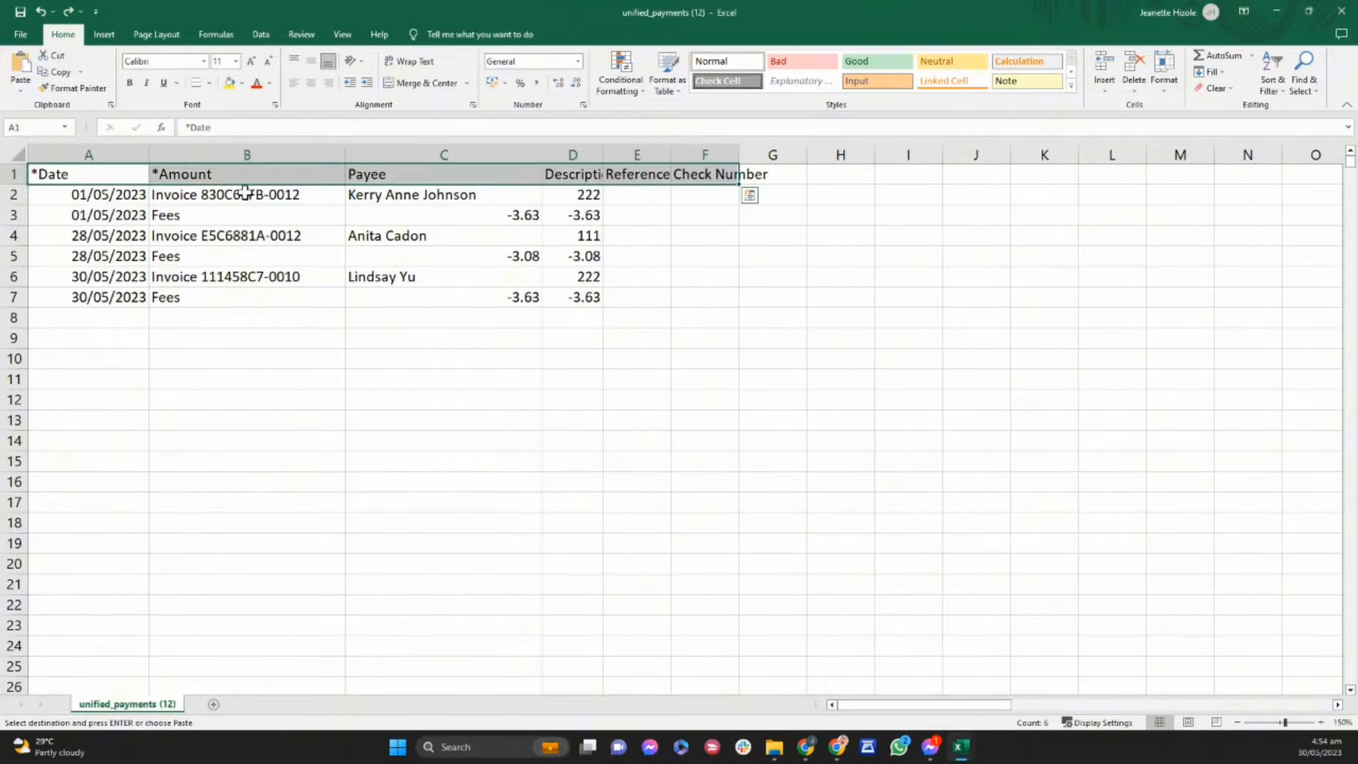
pyautogui.hotkey('alt', 'Tab')
pyautogui.hotkey('alt', 'Tab')
pyautogui.hotkey('ctrl', 'z')
# Compare the import template's column headers with the column order of the payments sheet
pyautogui.hotkey('alt', 'Tab')
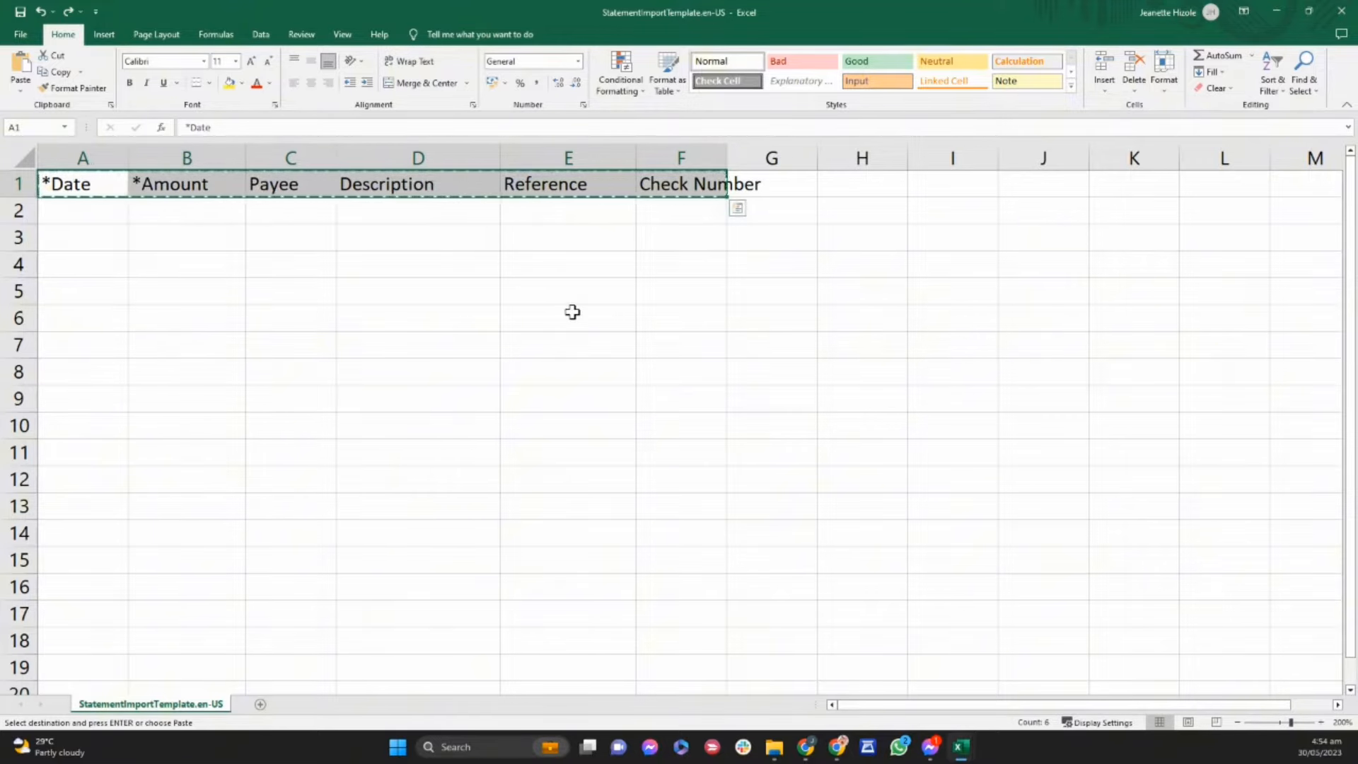
pyautogui.hotkey('alt', 'Tab')
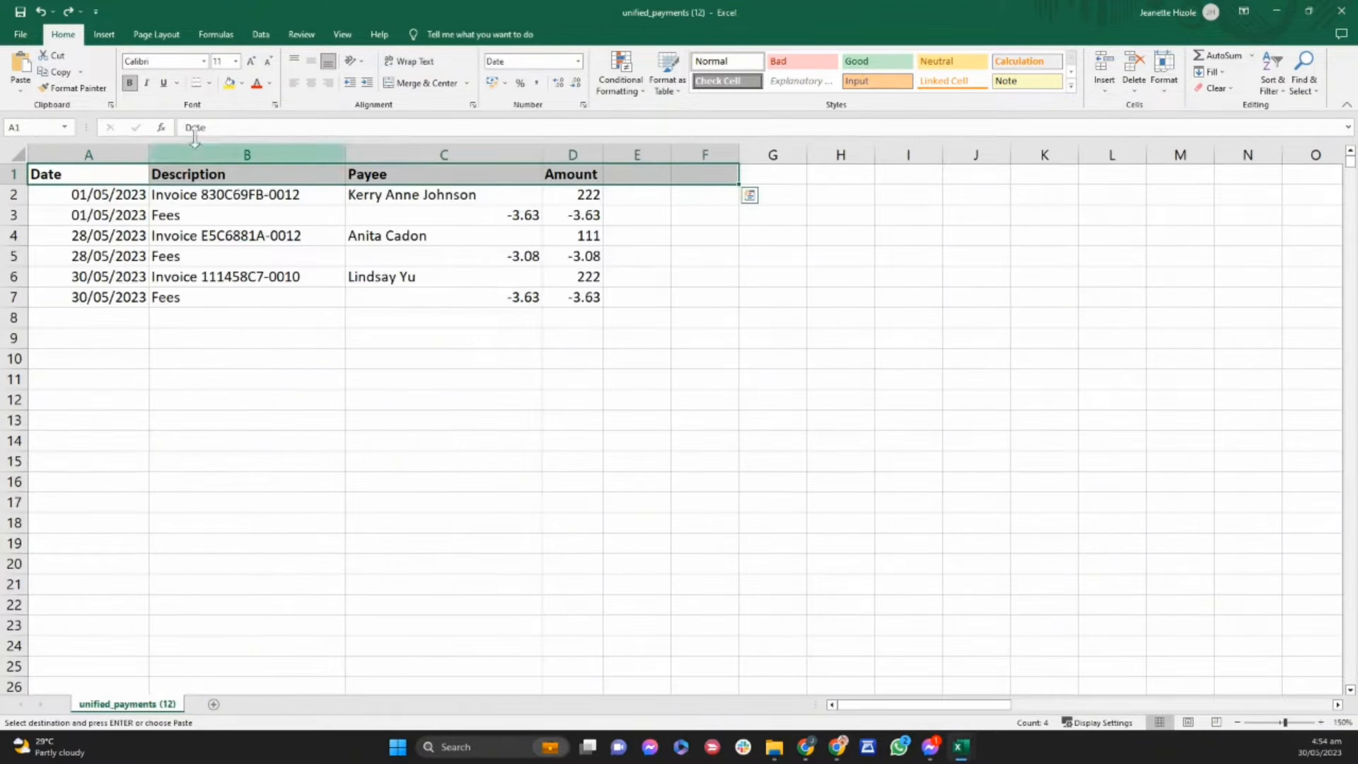
pyautogui.hotkey('alt', 'Tab')
pyautogui.hotkey('alt', 'Tab')
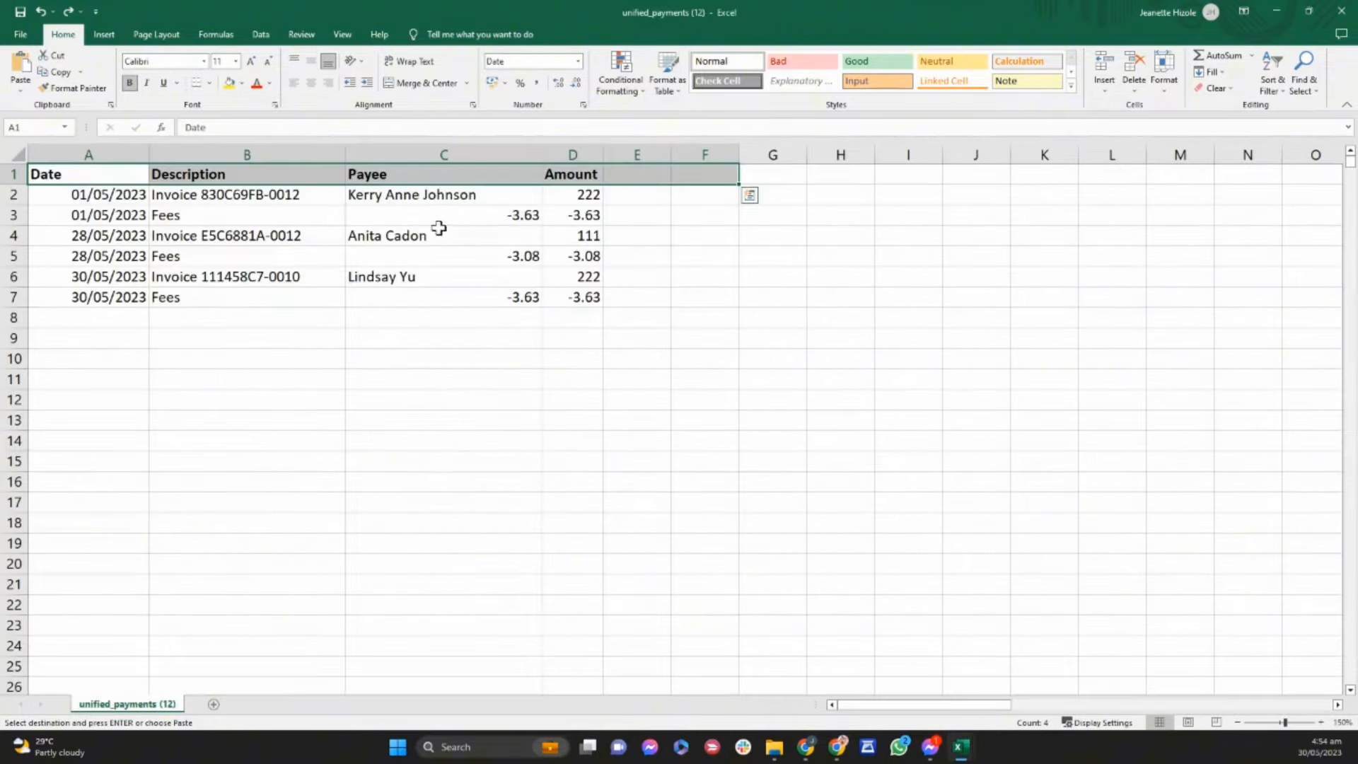
pyautogui.hotkey('alt', 'Tab')
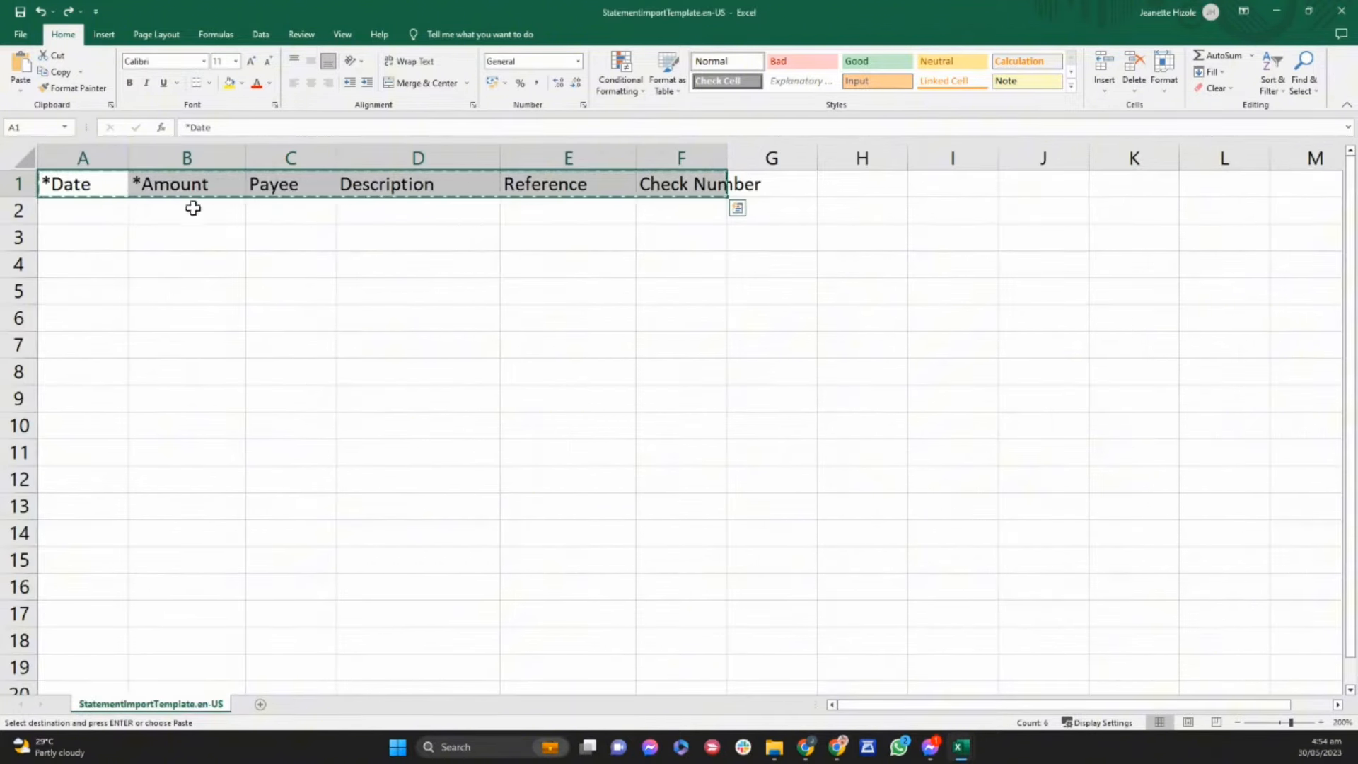
# Copy the dates in A2:A7 of the payments sheet into the template's Date column from A2, and widen that column to fit
pyautogui.hotkey('alt', 'Tab')
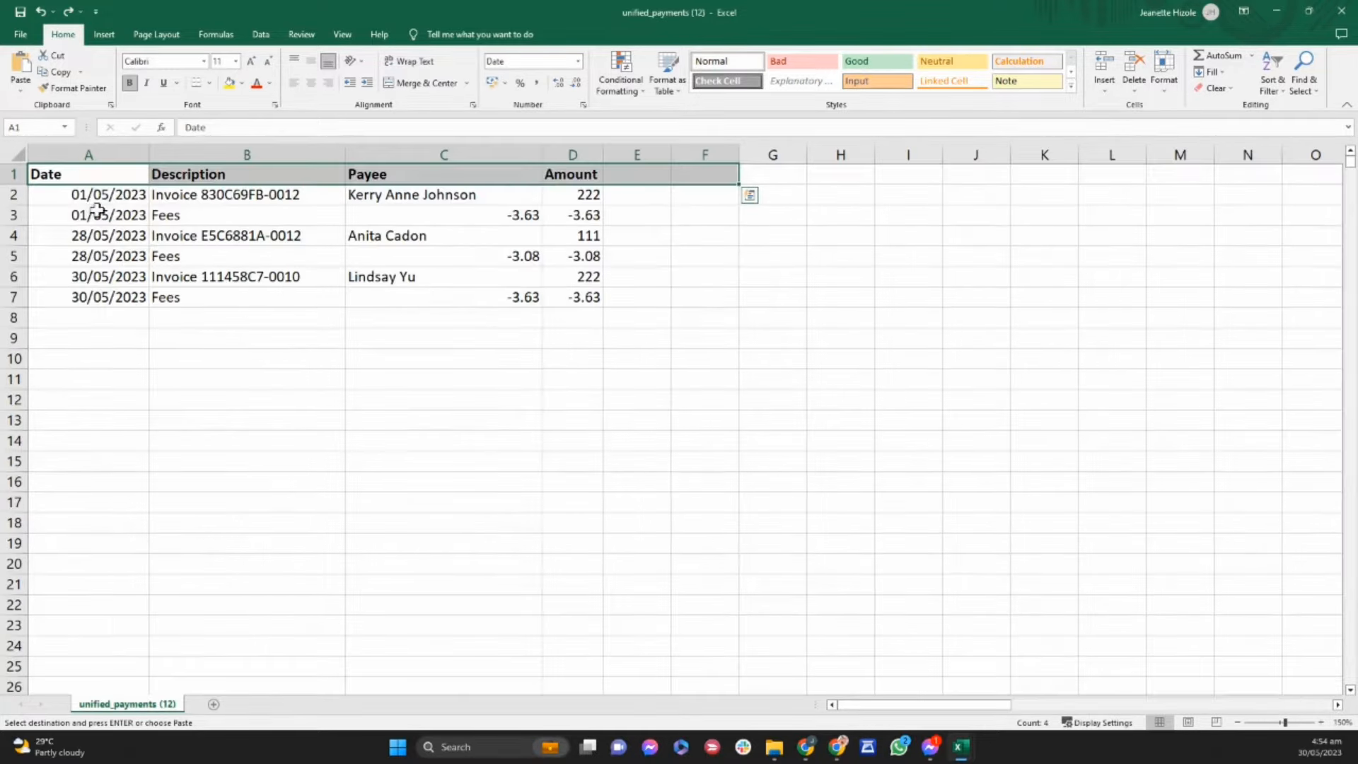
pyautogui.moveTo(99, 212); pyautogui.dragTo(107, 281)
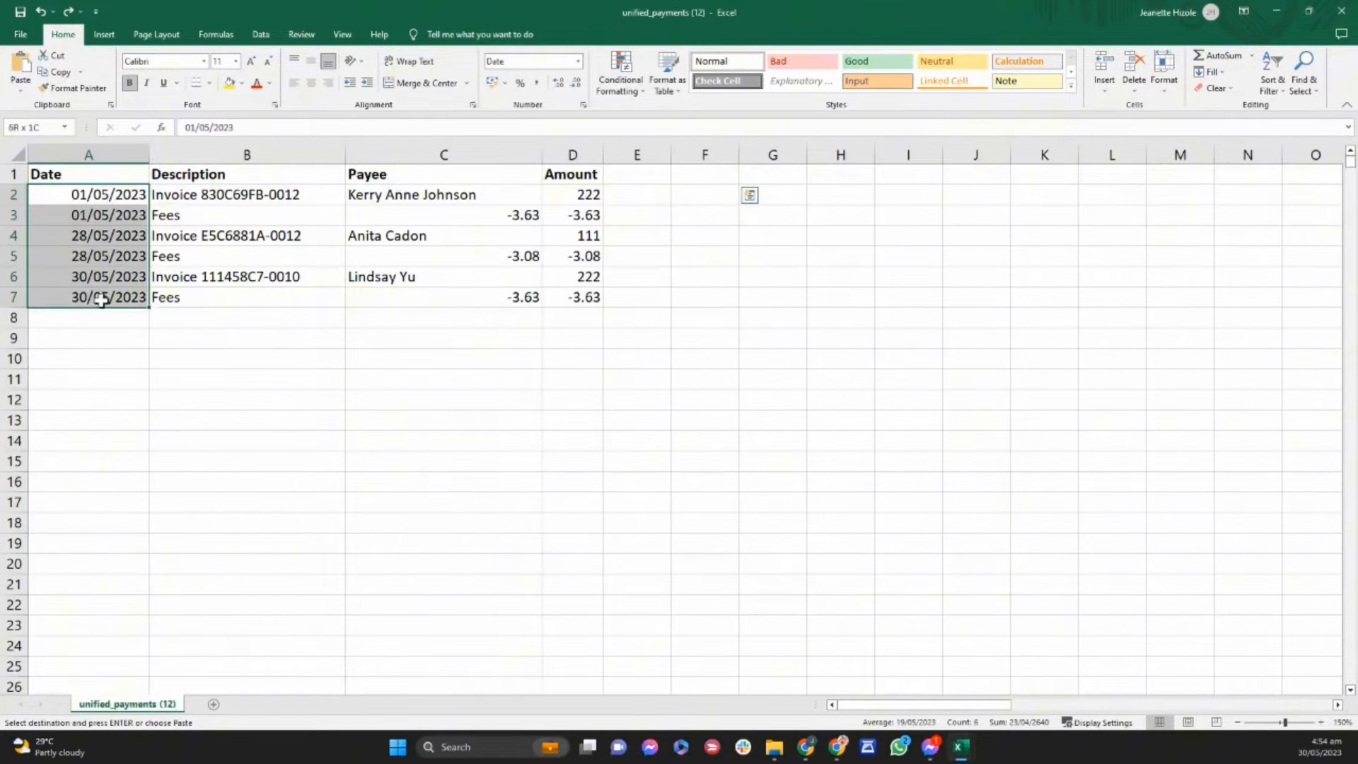
pyautogui.hotkey('alt', 'Tab')
pyautogui.hotkey('ctrl', 'v')
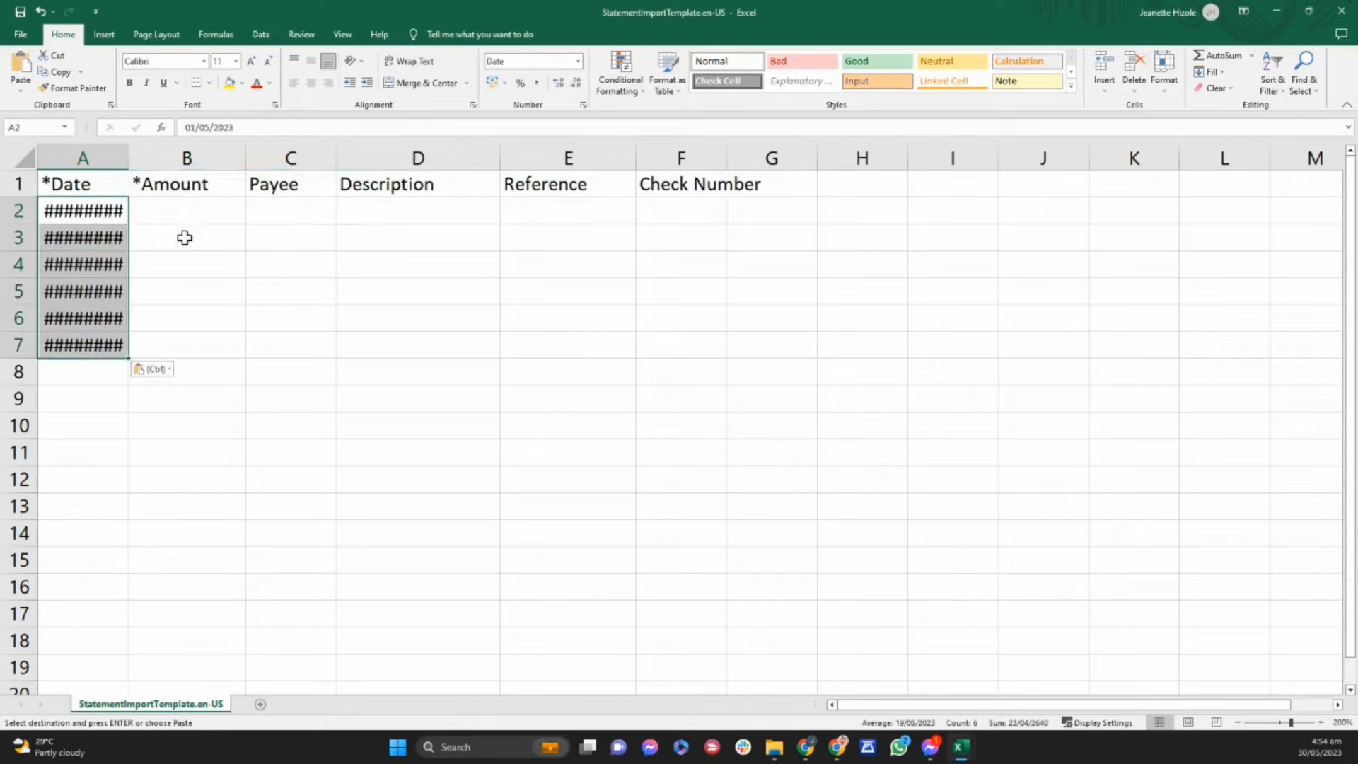
pyautogui.doubleClick(130, 169)
# Copy the amounts in D2:D7 of the payments sheet into the template's Amount column, starting at B2
pyautogui.hotkey('alt', 'Tab')
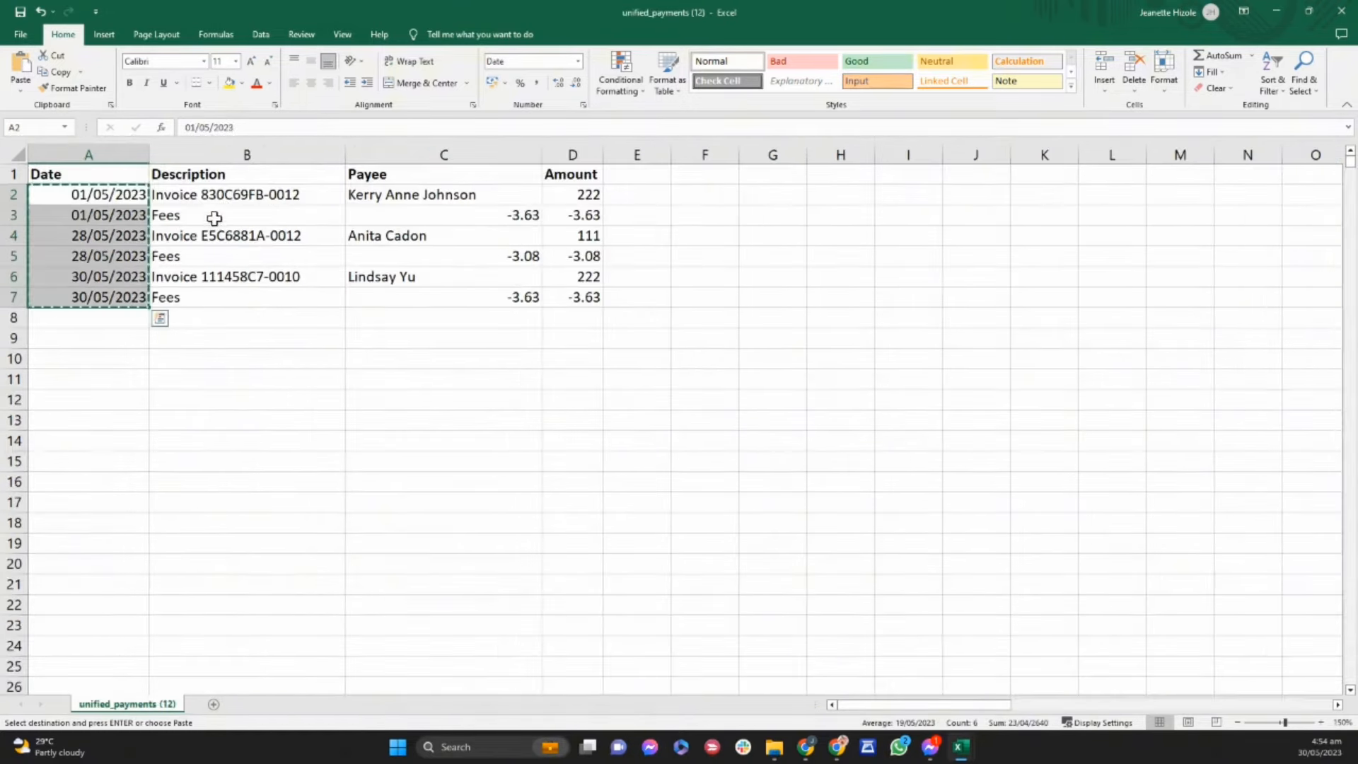
pyautogui.moveTo(558, 200); pyautogui.dragTo(563, 297)
pyautogui.hotkey('ctrl', 'c')
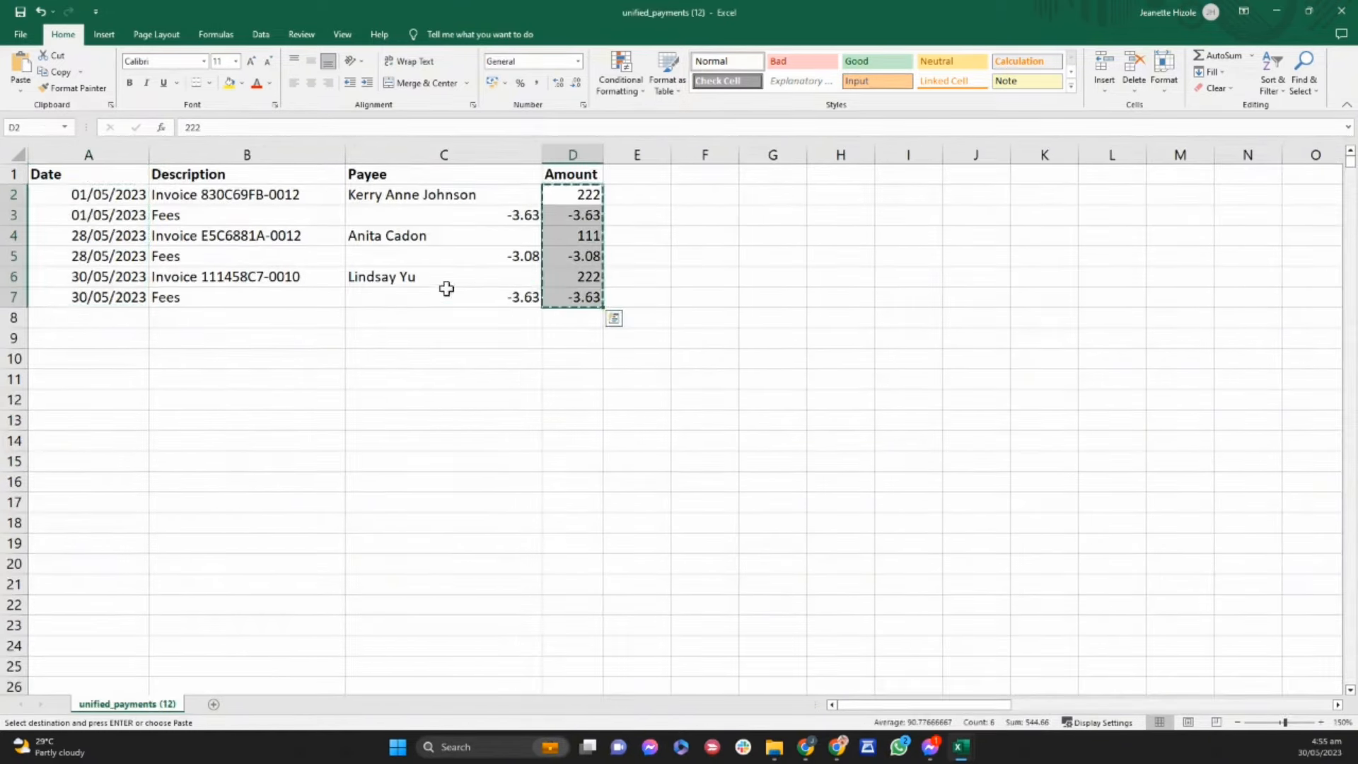
pyautogui.hotkey('alt', 'Tab')
pyautogui.click(224, 212)
pyautogui.hotkey('ctrl', 'v')
# Clear the fee amounts from the Payee column of the payments sheet, in cells C3, C5 and C7
pyautogui.hotkey('alt', 'Tab')
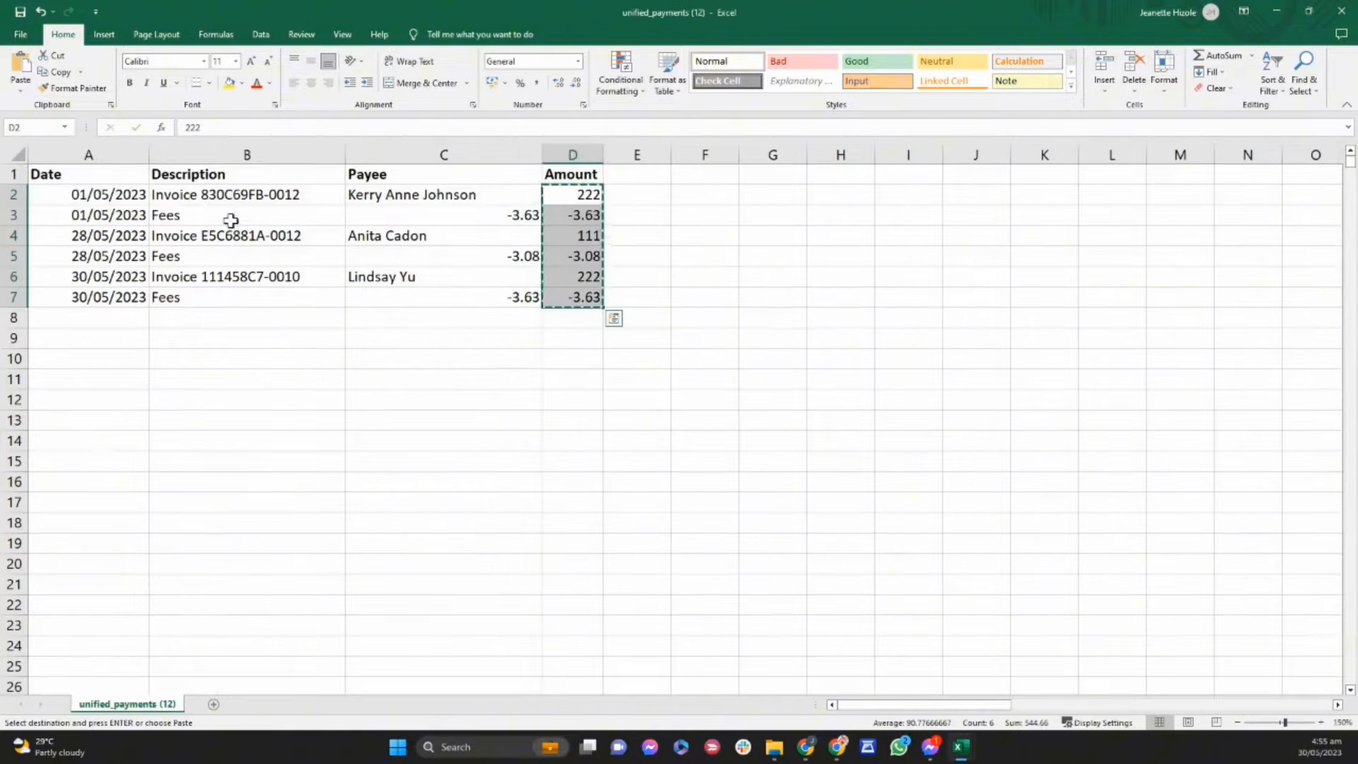
pyautogui.moveTo(415, 195); pyautogui.dragTo(396, 300)
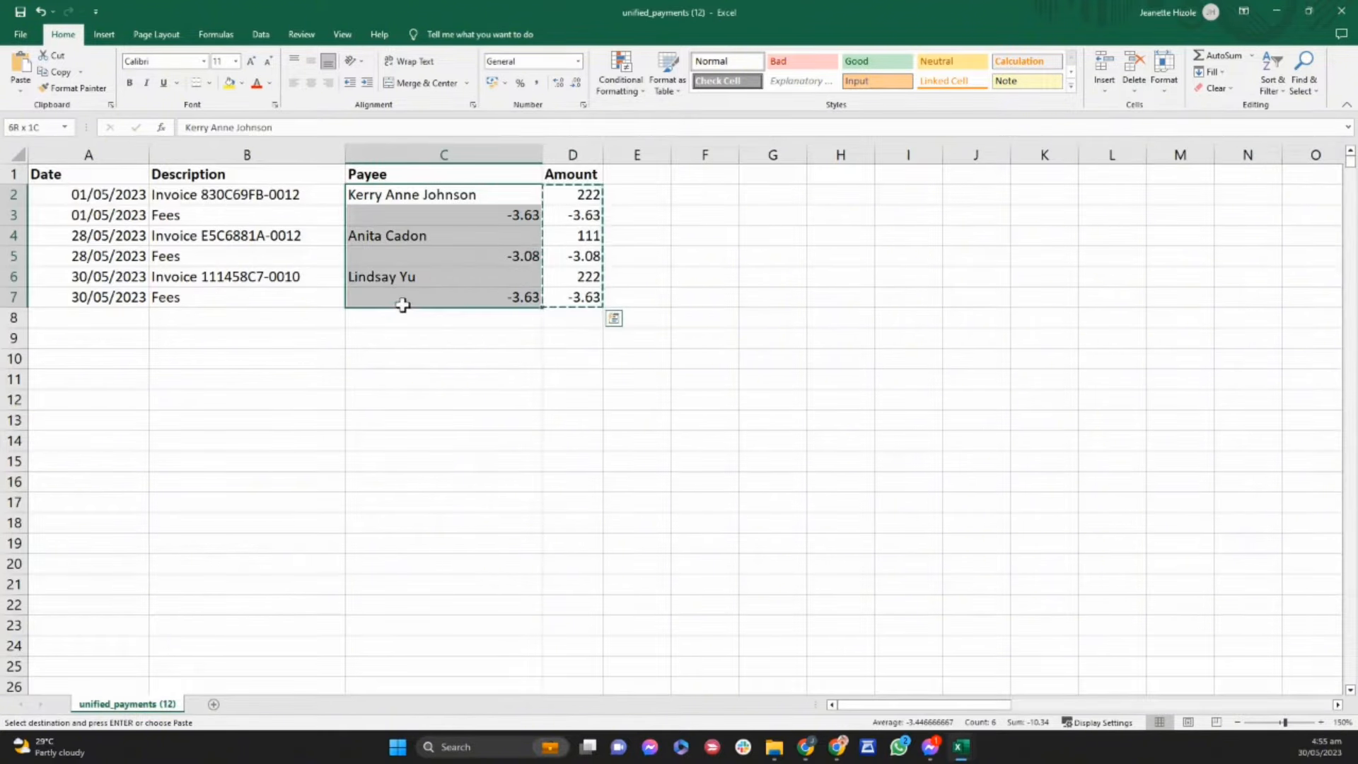
pyautogui.click(472, 215)
pyautogui.press('Delete')
pyautogui.click(470, 256)
pyautogui.press('Delete')
pyautogui.click(467, 299)
pyautogui.press('Delete')
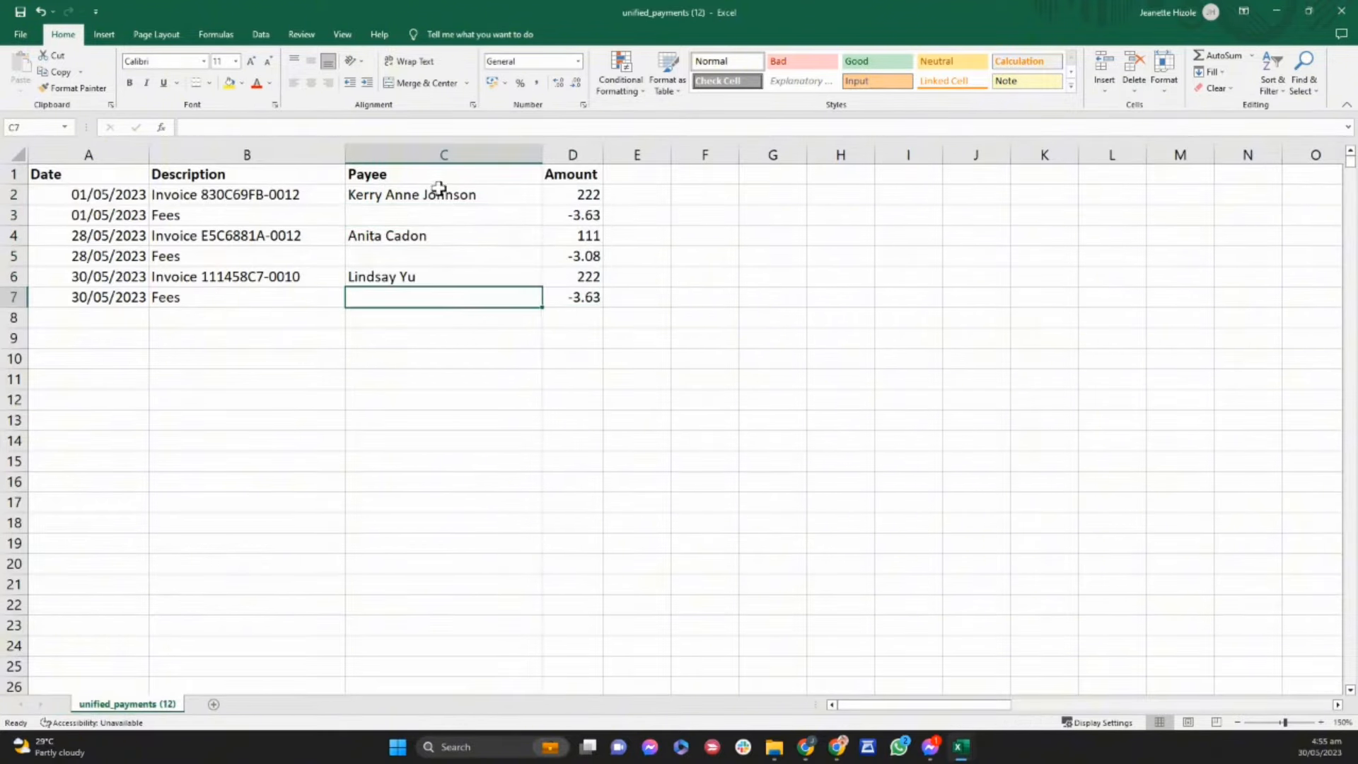
# Copy the payees in C2:C7 of the payments sheet into the template's Payee column from C2, and widen that column to fit
pyautogui.moveTo(439, 187); pyautogui.dragTo(430, 297)
pyautogui.hotkey('ctrl', 'c')
pyautogui.hotkey('alt', 'Tab')
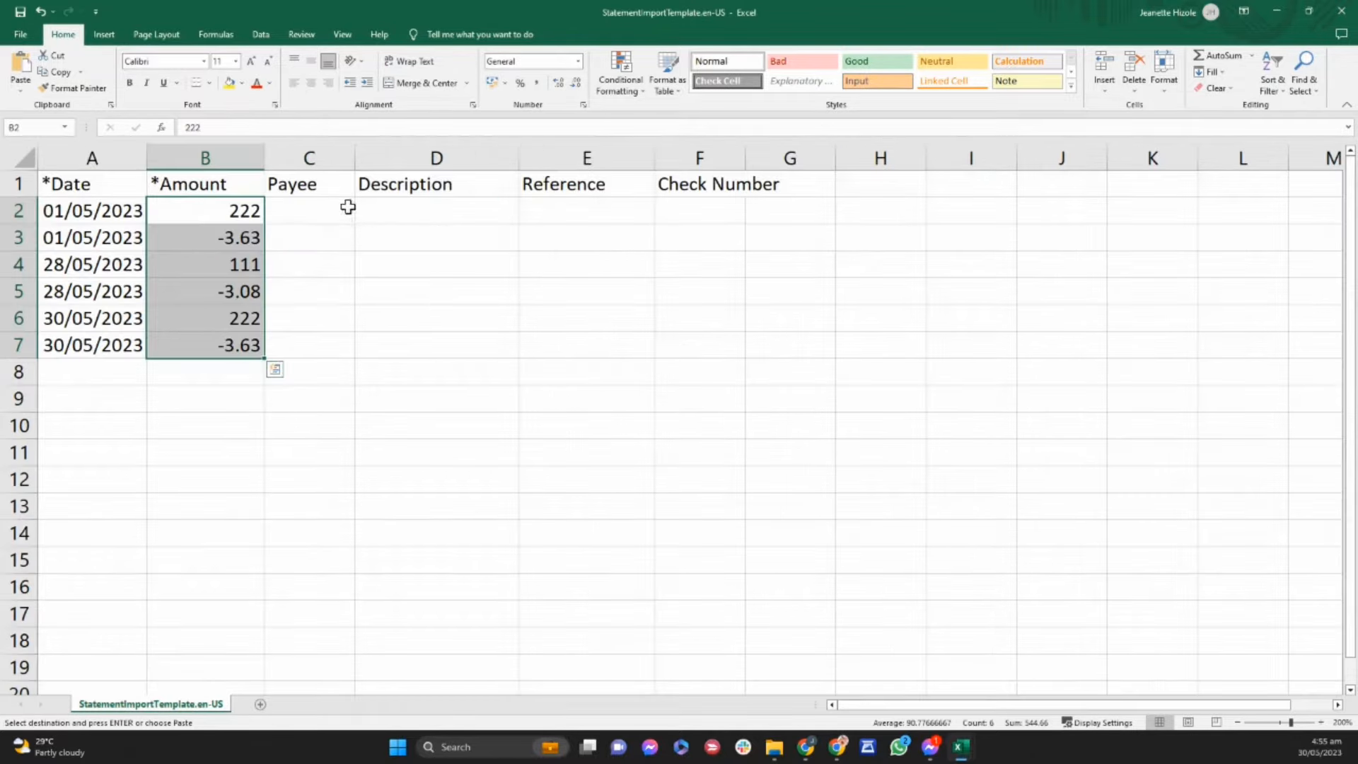
pyautogui.click(348, 206)
pyautogui.hotkey('ctrl', 'v')
pyautogui.doubleClick(355, 157)
# Copy the descriptions in B2:B7 of the payments sheet into the template's Description column from D2, and widen that column to fit
pyautogui.hotkey('alt', 'Tab')
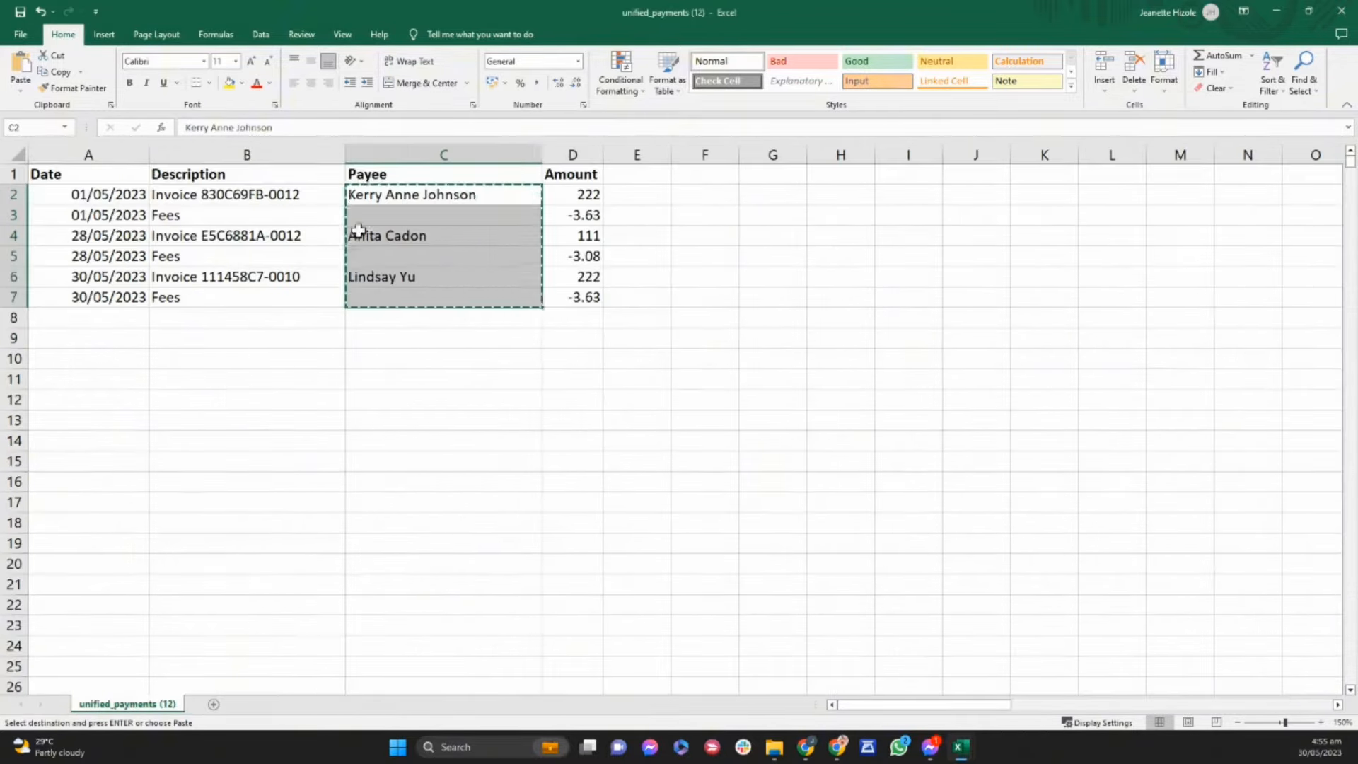
pyautogui.moveTo(257, 199); pyautogui.dragTo(252, 297)
pyautogui.hotkey('ctrl', 'c')
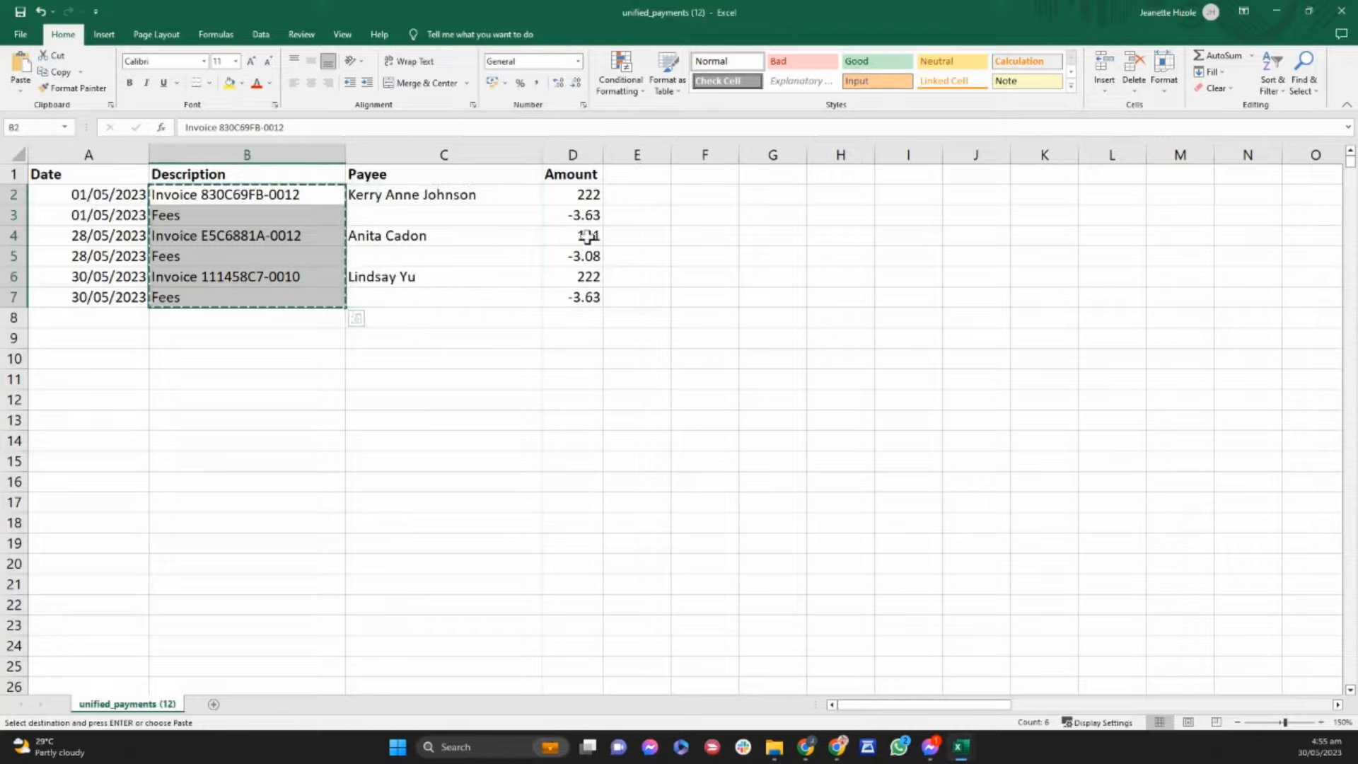
pyautogui.hotkey('alt', 'Tab')
pyautogui.click(560, 205)
pyautogui.hotkey('ctrl', 'v')
pyautogui.click(631, 212)
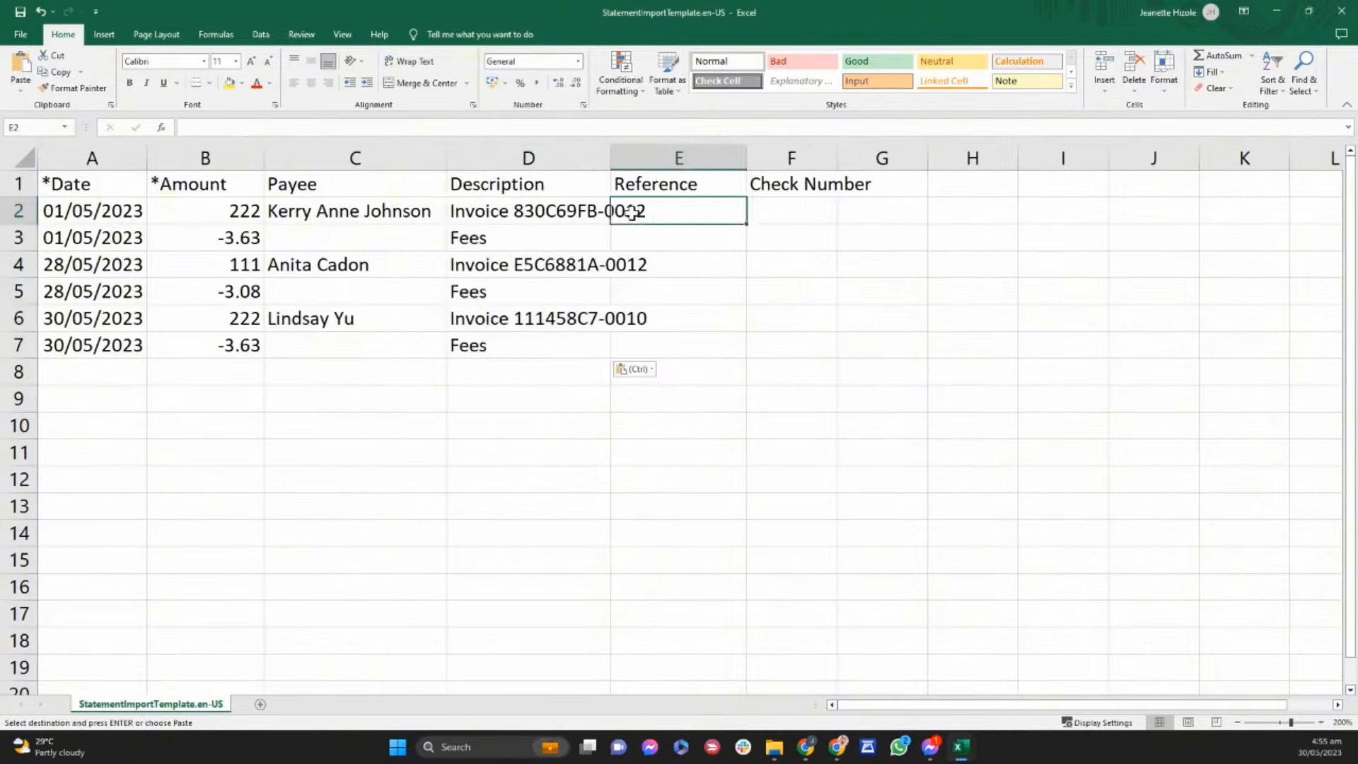
pyautogui.hotkey('alt', 'Tab')
pyautogui.hotkey('alt', 'Tab')
pyautogui.click(774, 217)
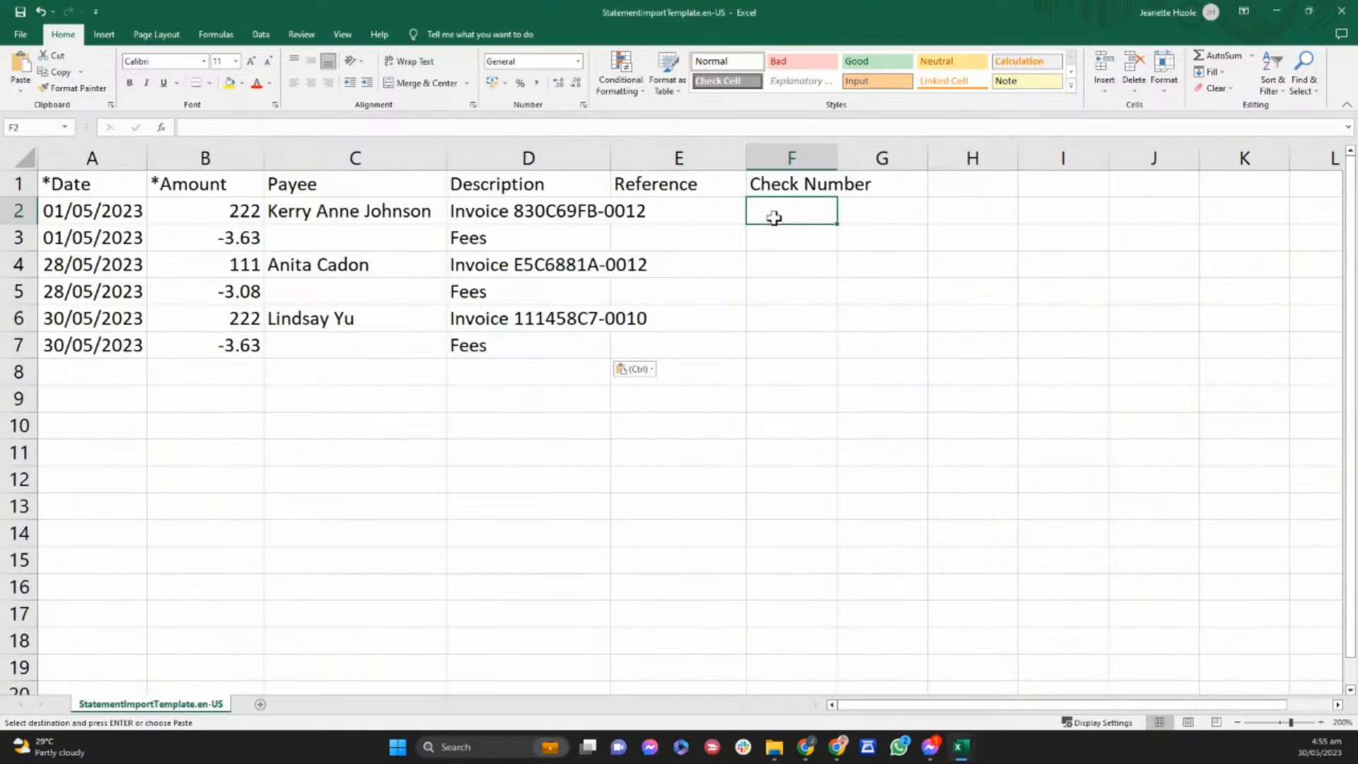
pyautogui.doubleClick(611, 162)
pyautogui.click(673, 379)
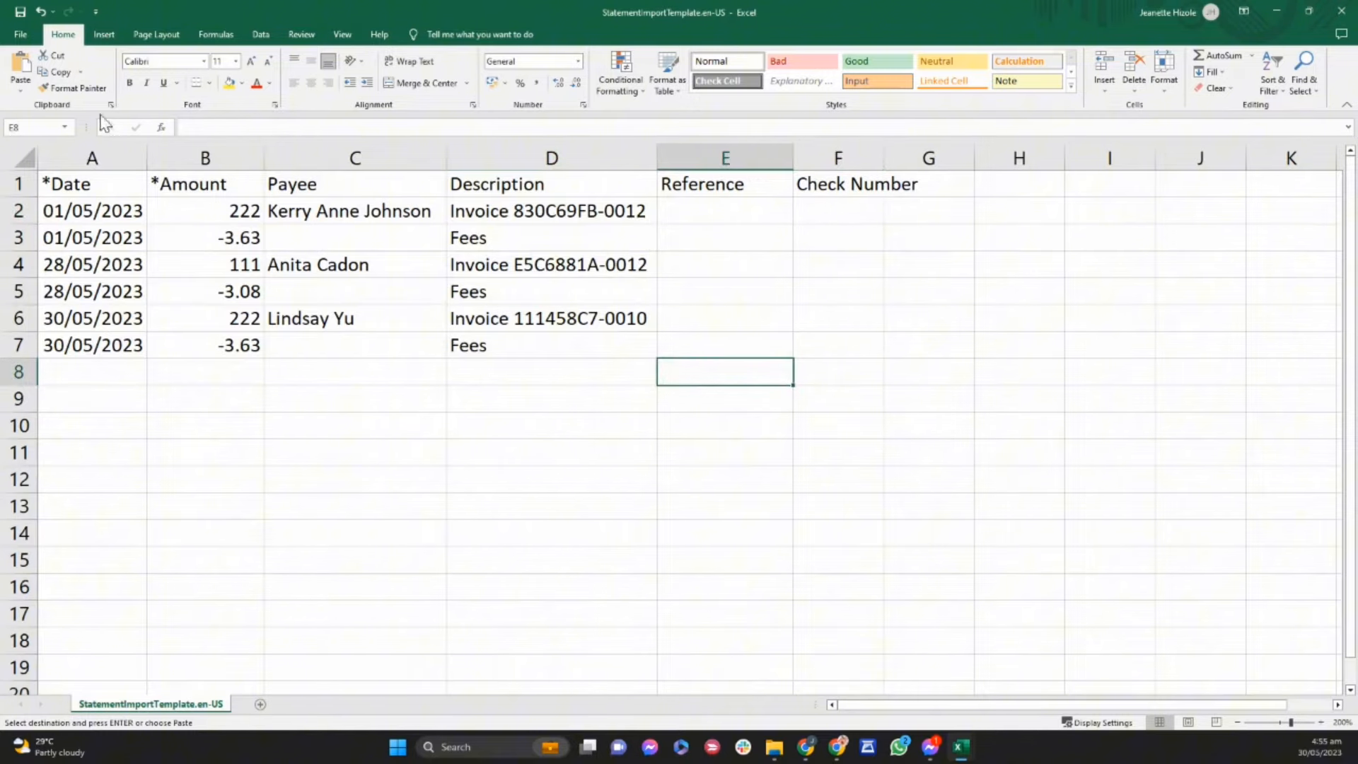
# Save the filled template as the CSV file StatementImportTemplate.en-US in Downloads, replacing the existing file, and close the workbook
pyautogui.click(21, 34)
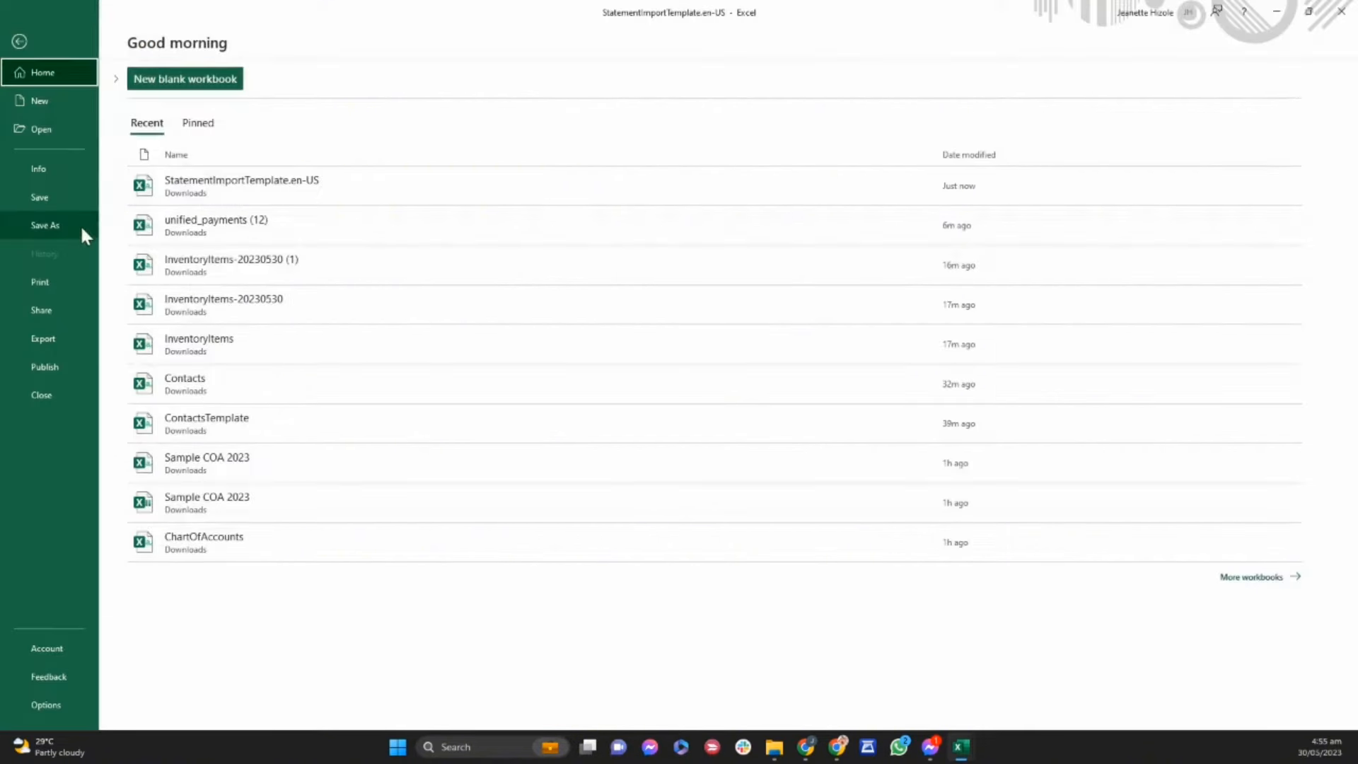
pyautogui.click(81, 228)
pyautogui.click(469, 163)
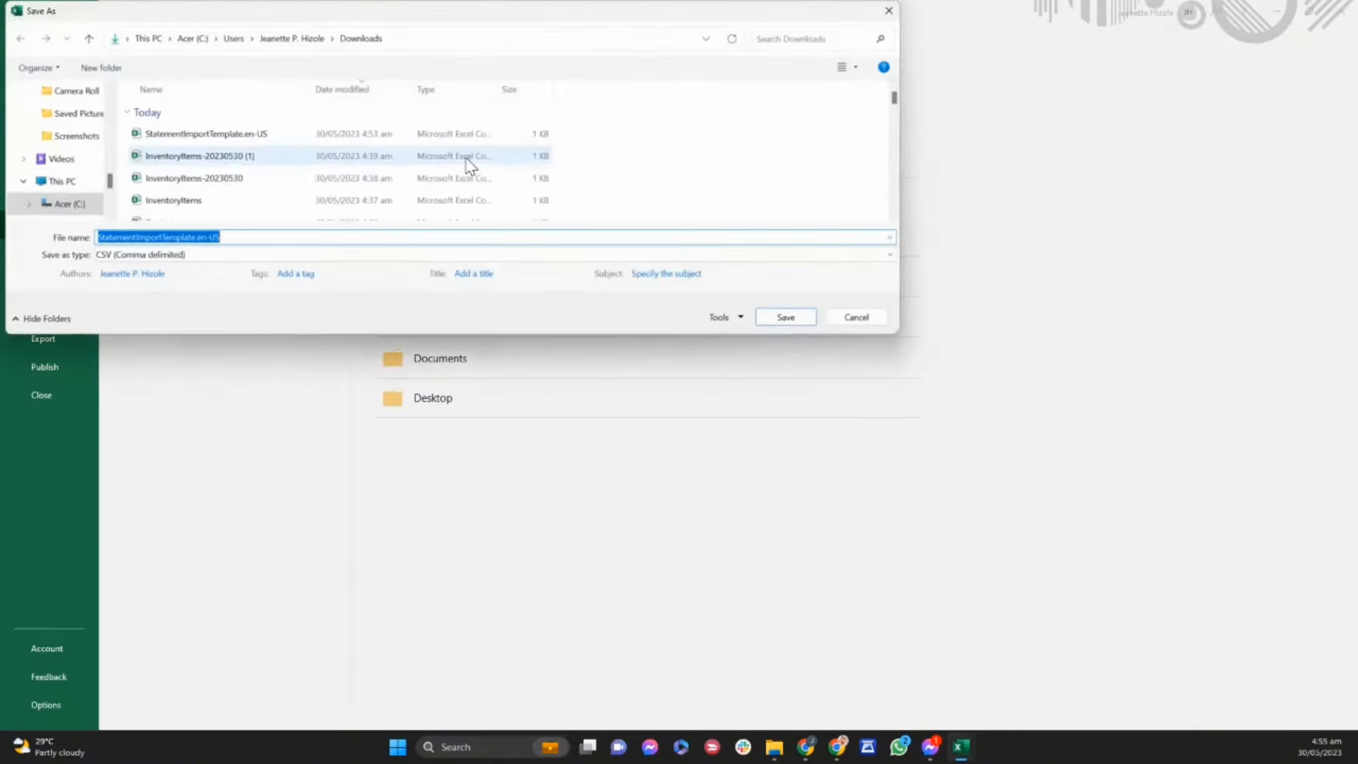
pyautogui.click(776, 319)
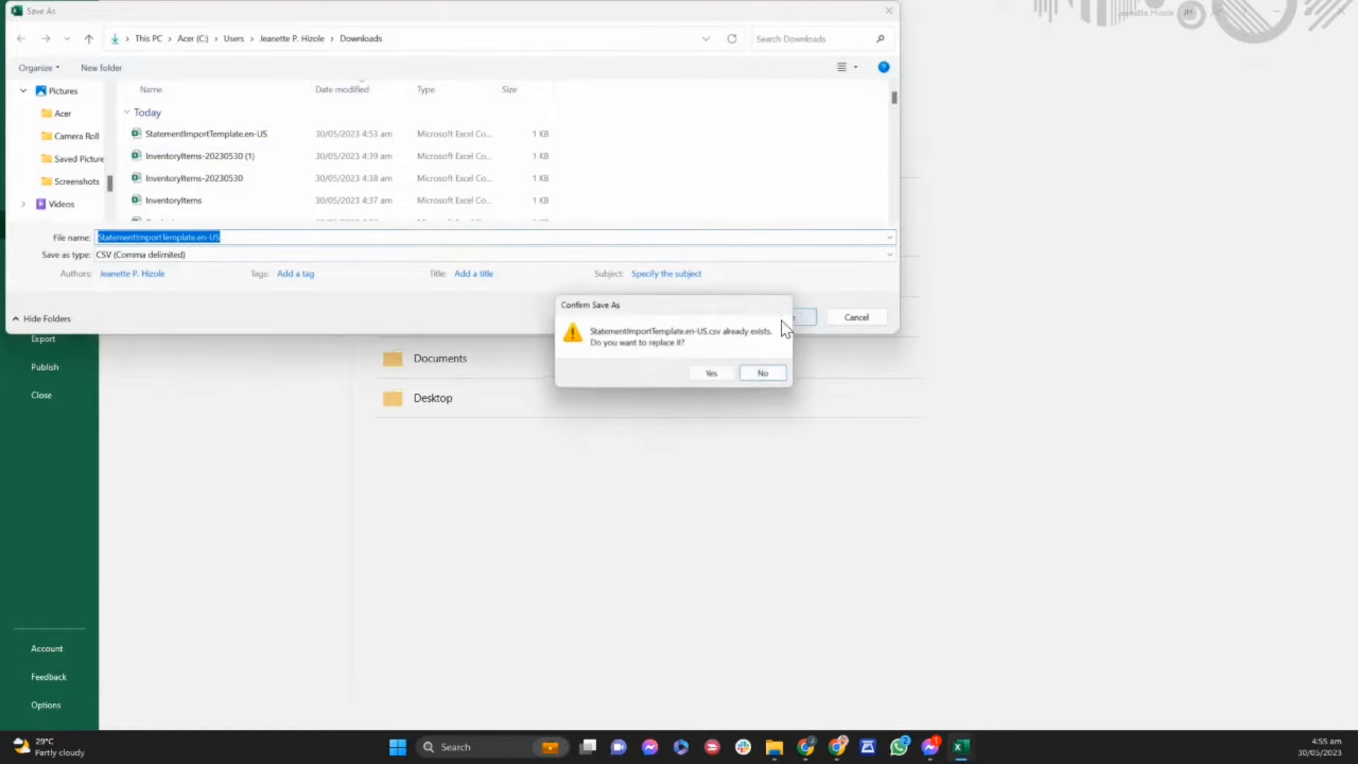
pyautogui.click(714, 373)
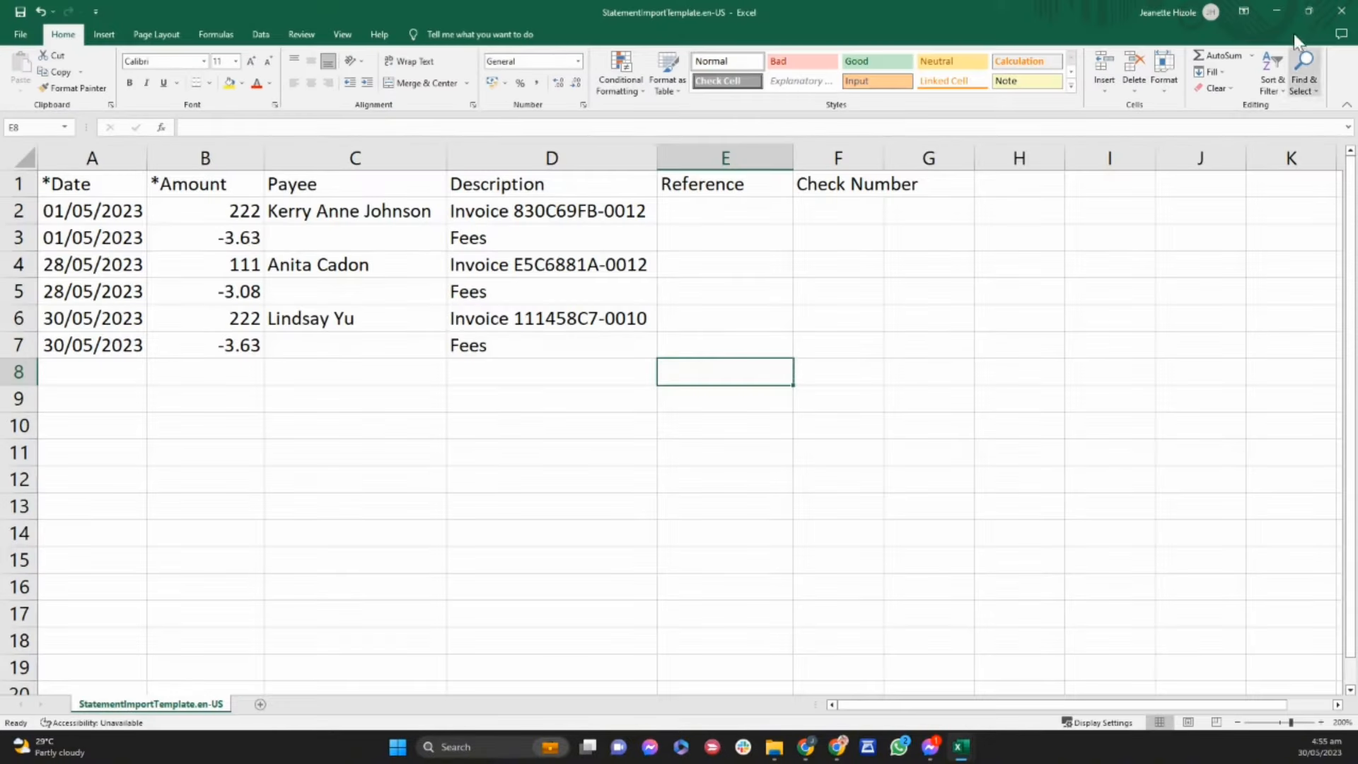
pyautogui.click(1341, 14)
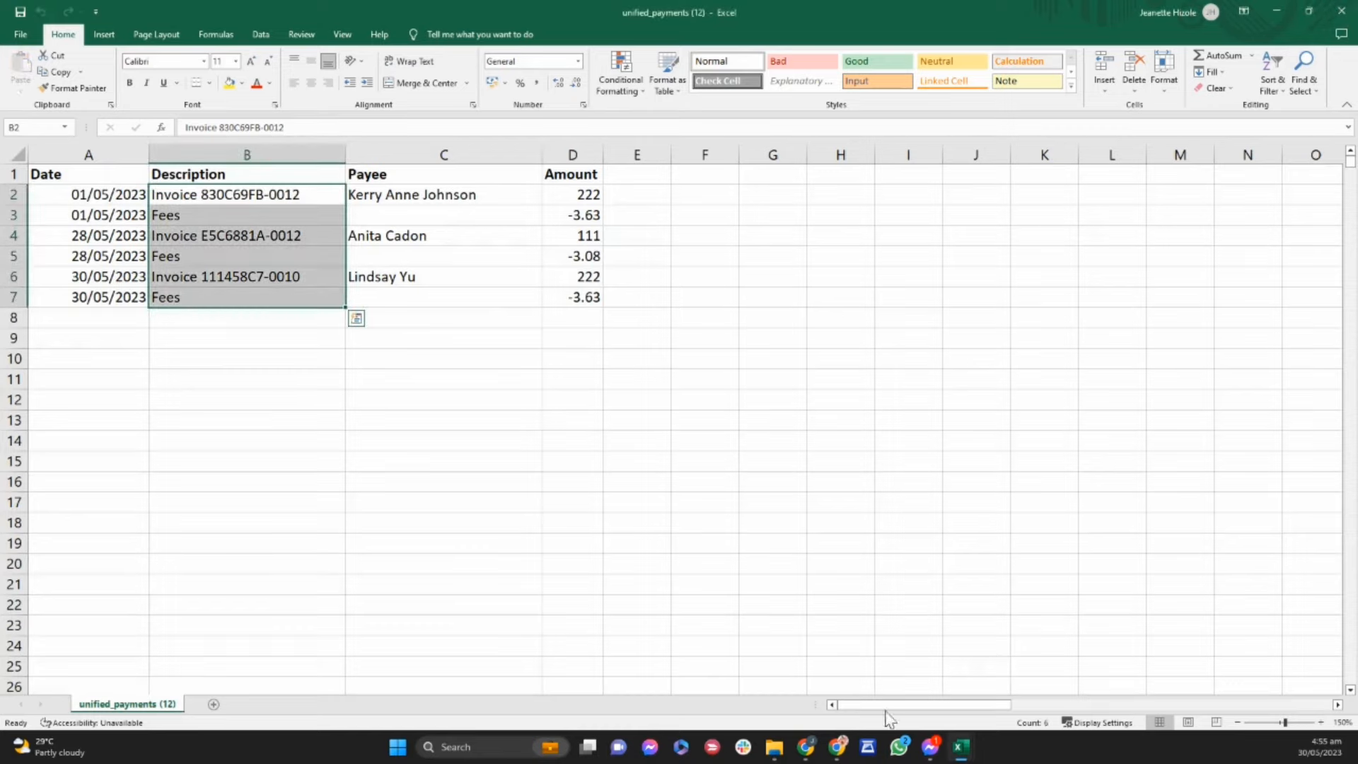
# Switch to Xero's manual upload page in the browser, add StatementImportTemplate.en-US.csv as the file to upload, and continue to the import settings
pyautogui.moveTo(810, 753)
pyautogui.click(879, 663)
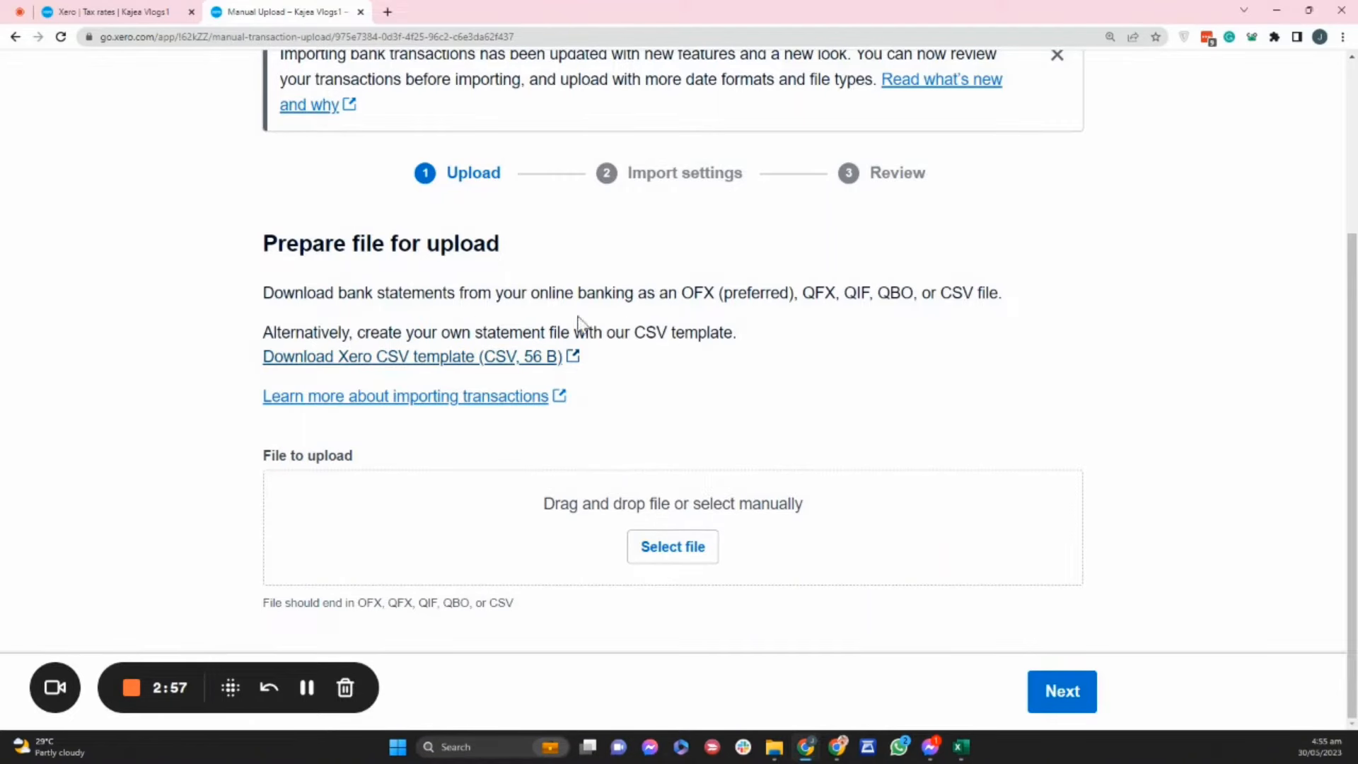
pyautogui.click(684, 553)
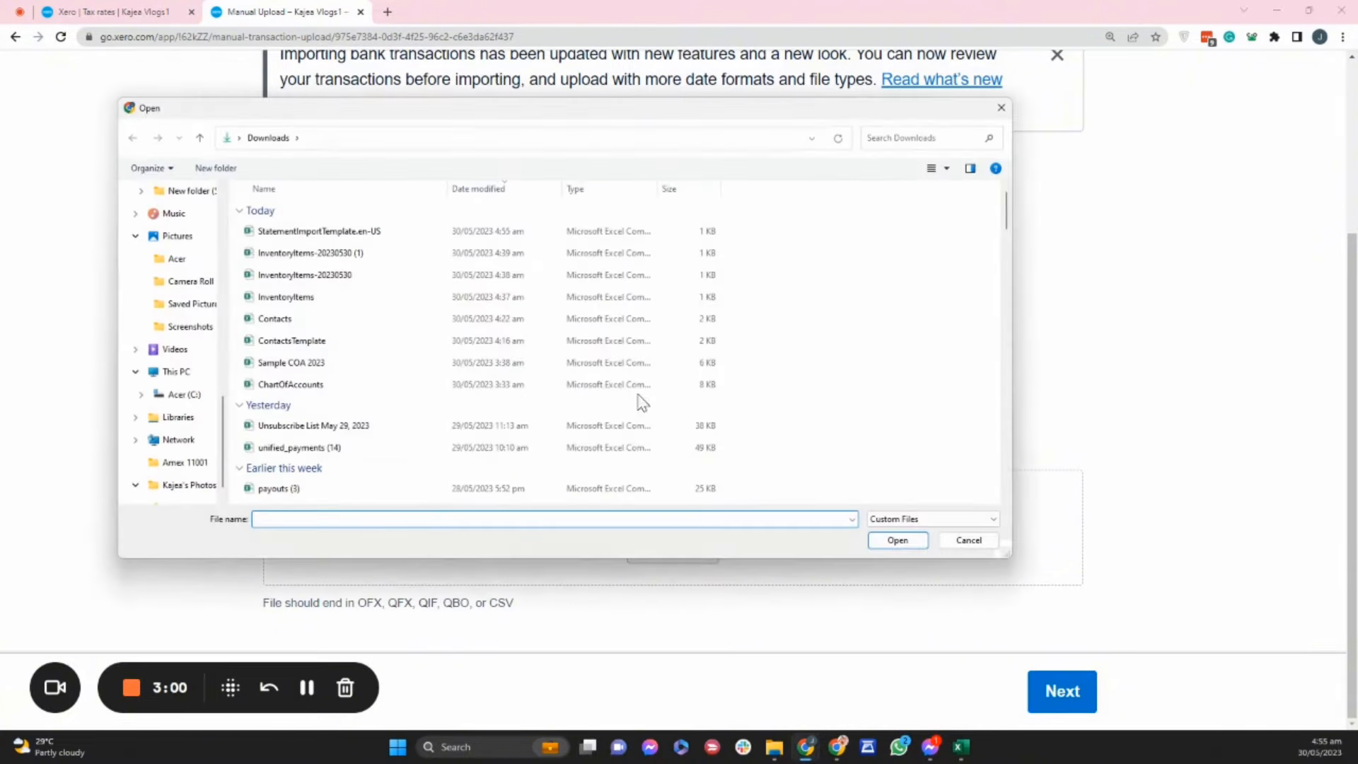
pyautogui.click(331, 231)
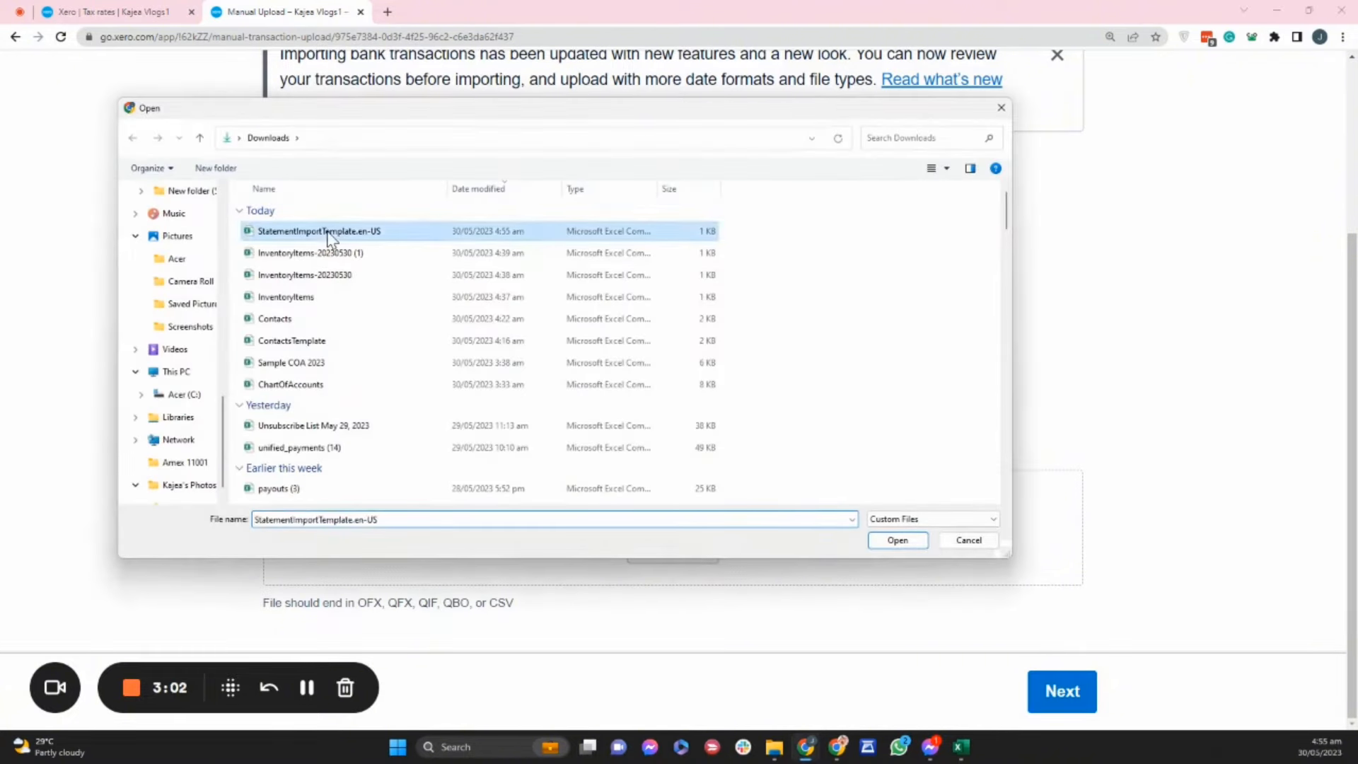
pyautogui.click(895, 540)
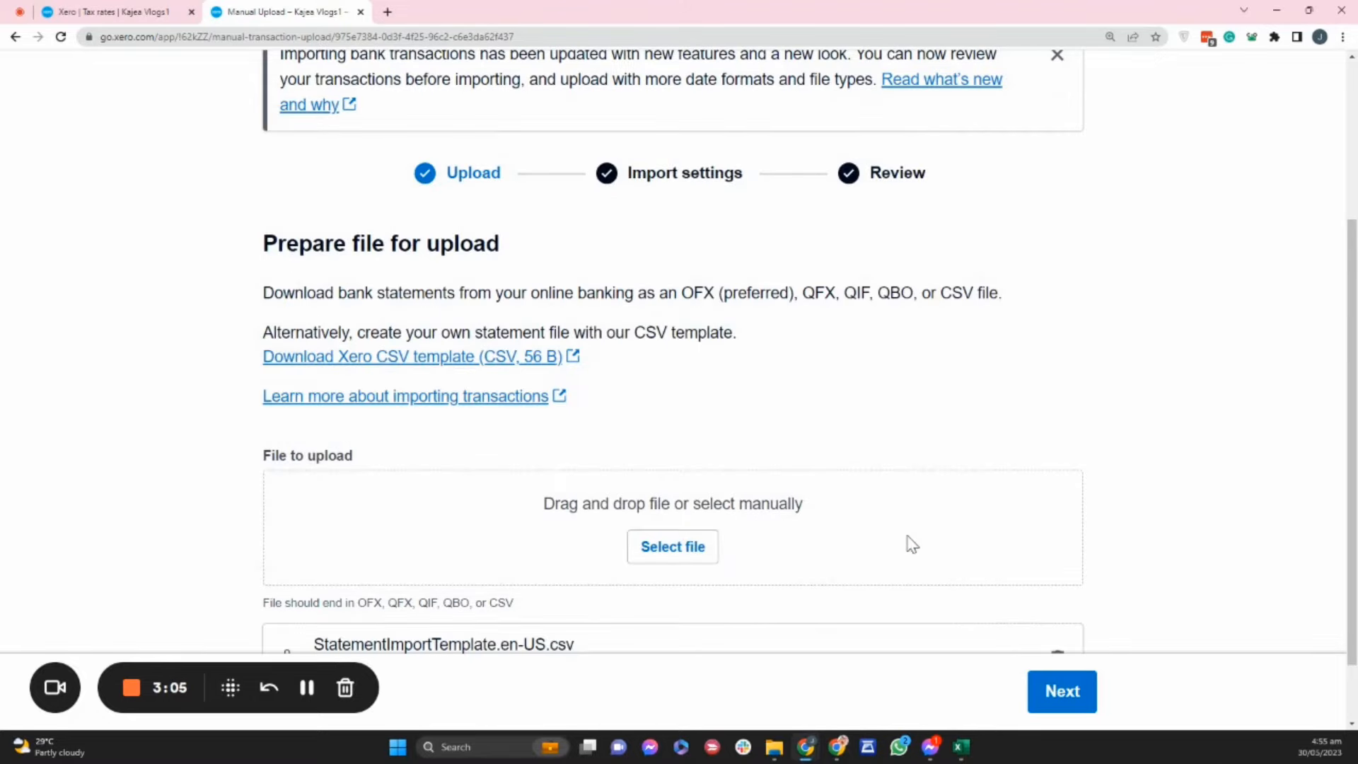
pyautogui.scroll(1, 906, 499)
pyautogui.scroll(-1, 906, 498)
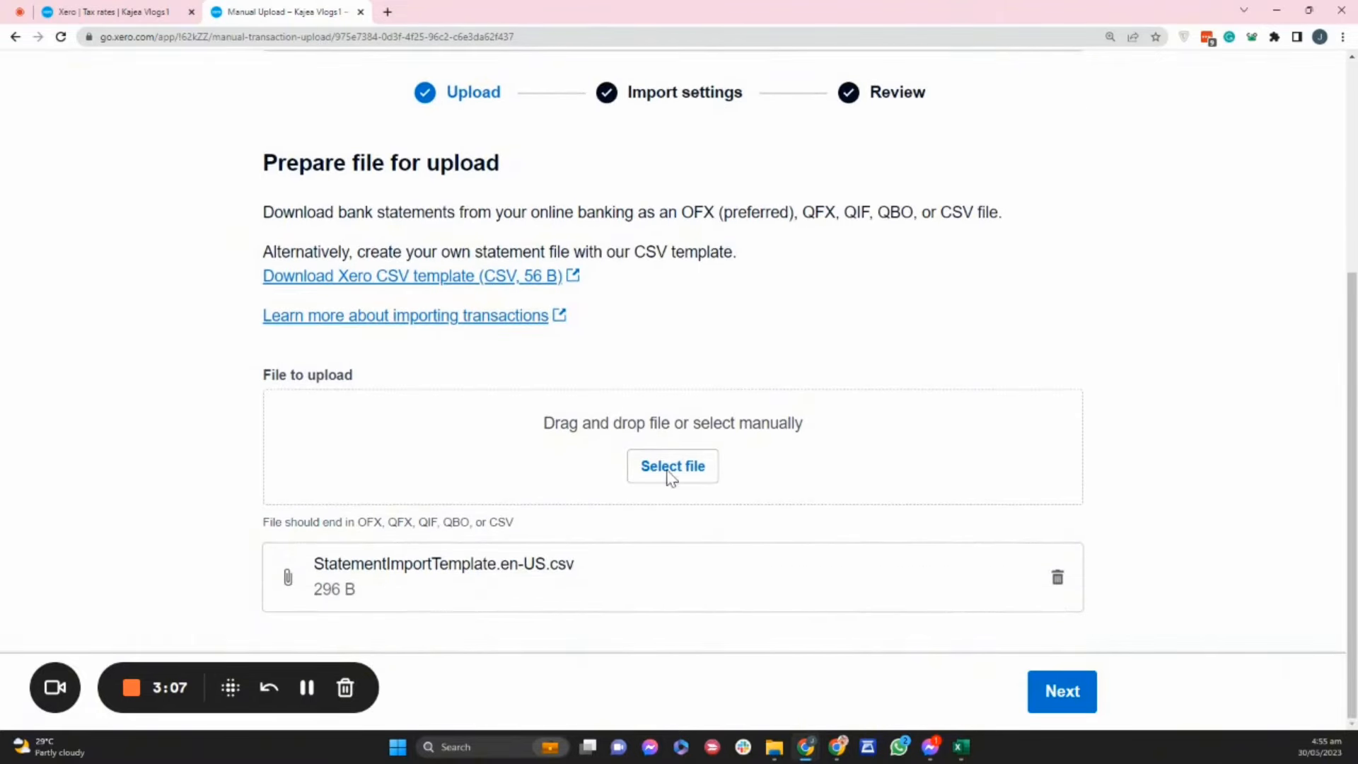
pyautogui.click(1073, 693)
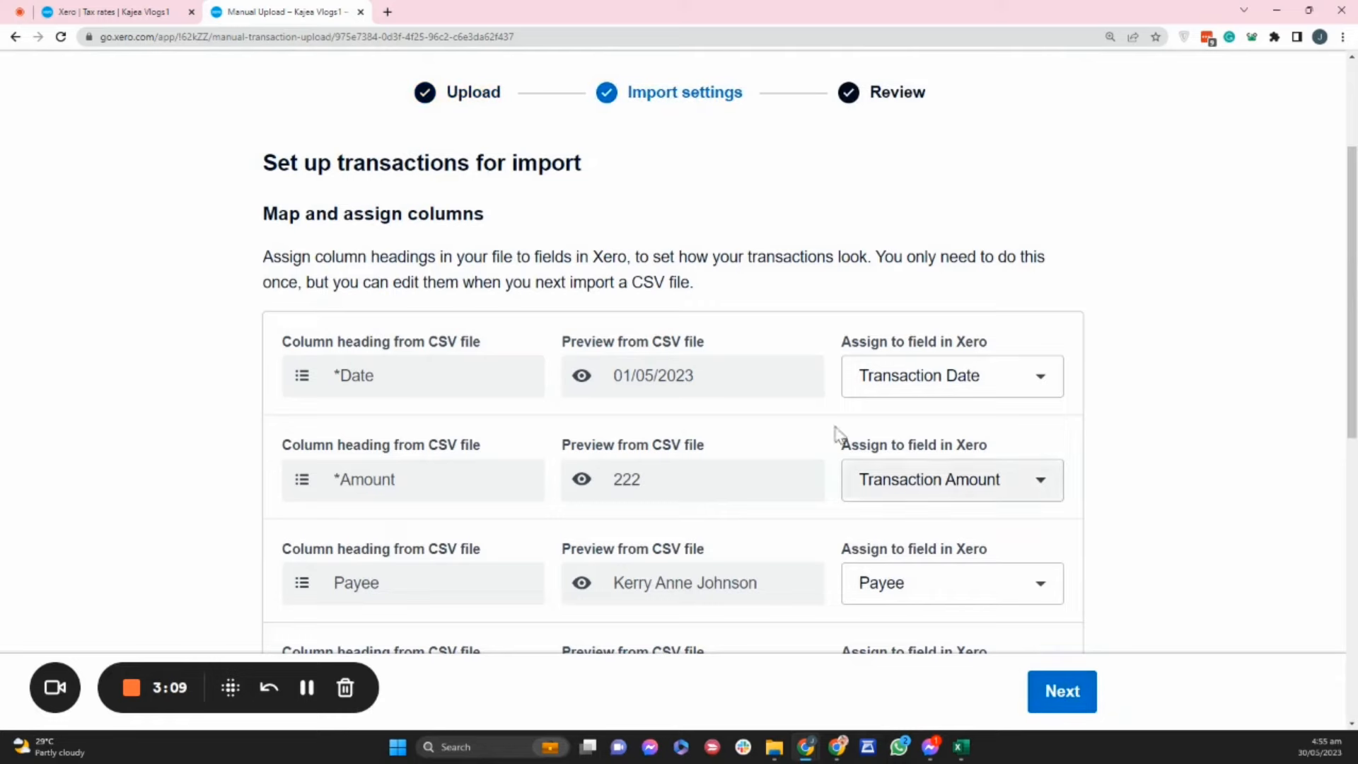
# Assign the CSV's Reference column to the Reference field and its Check Number column to the Check No. field
pyautogui.scroll(-1, 988, 248)
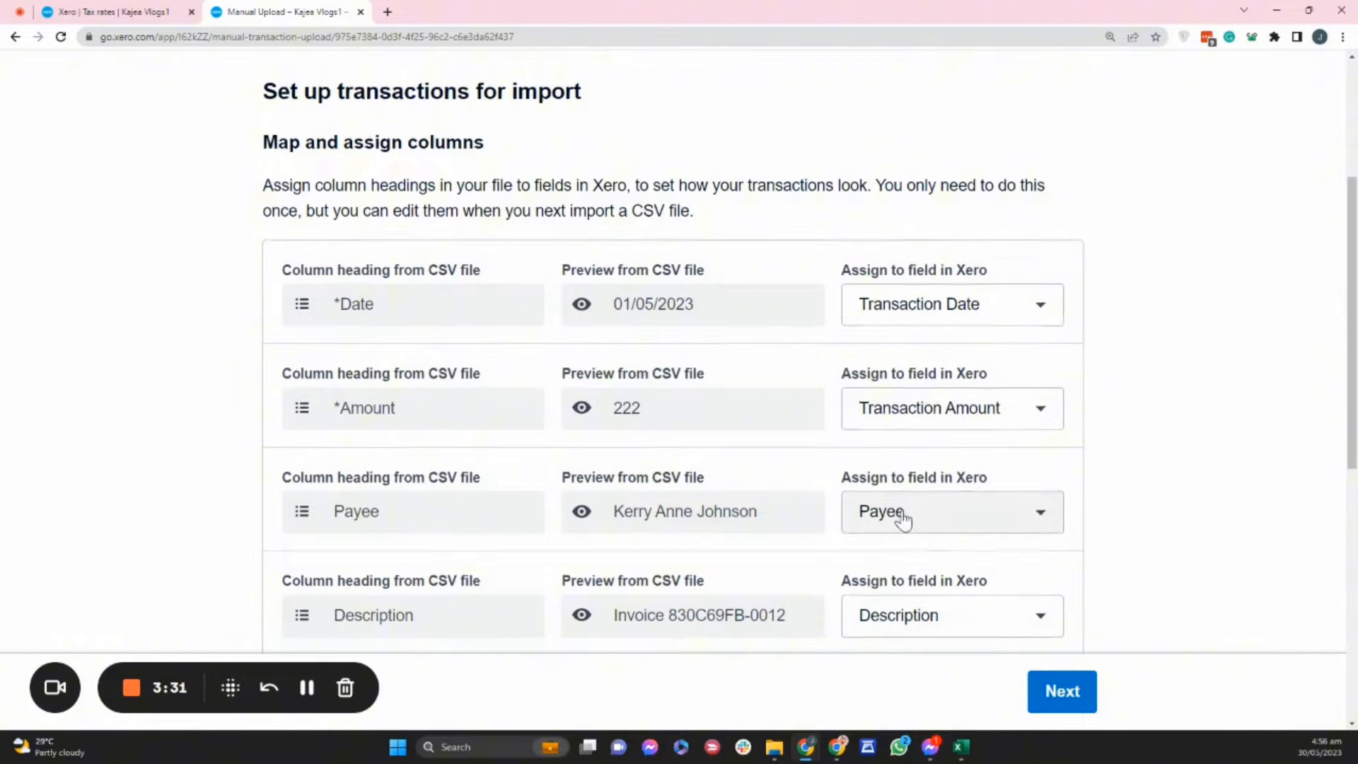
pyautogui.scroll(-3, 897, 523)
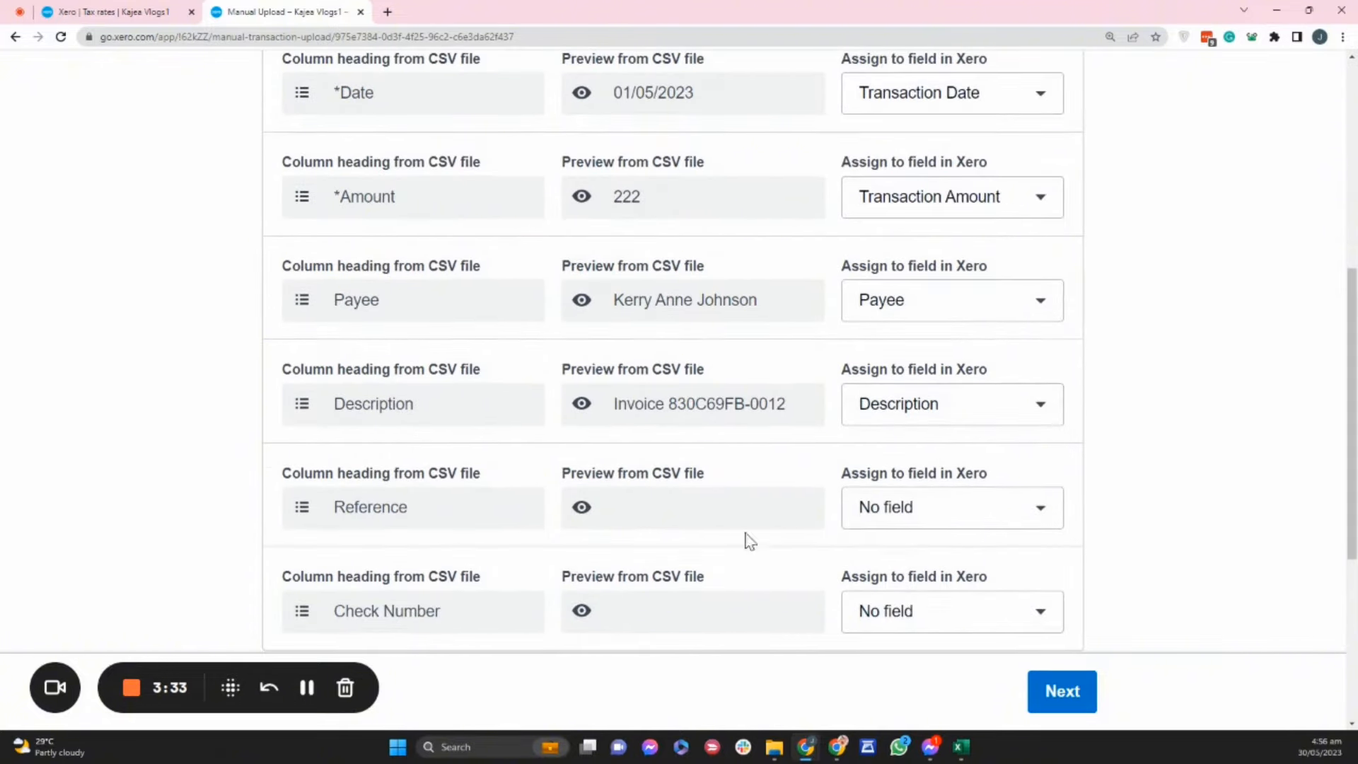
pyautogui.click(897, 509)
pyautogui.click(913, 427)
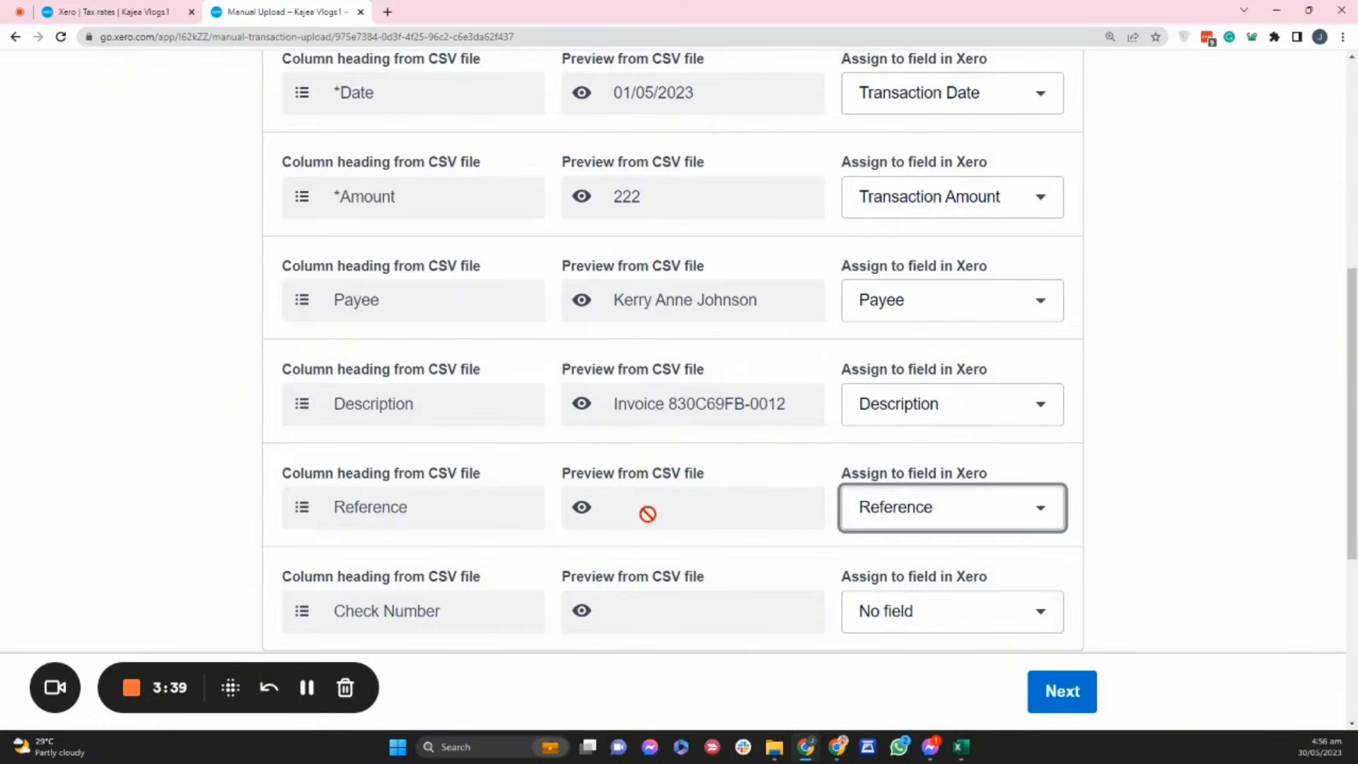
pyautogui.click(918, 617)
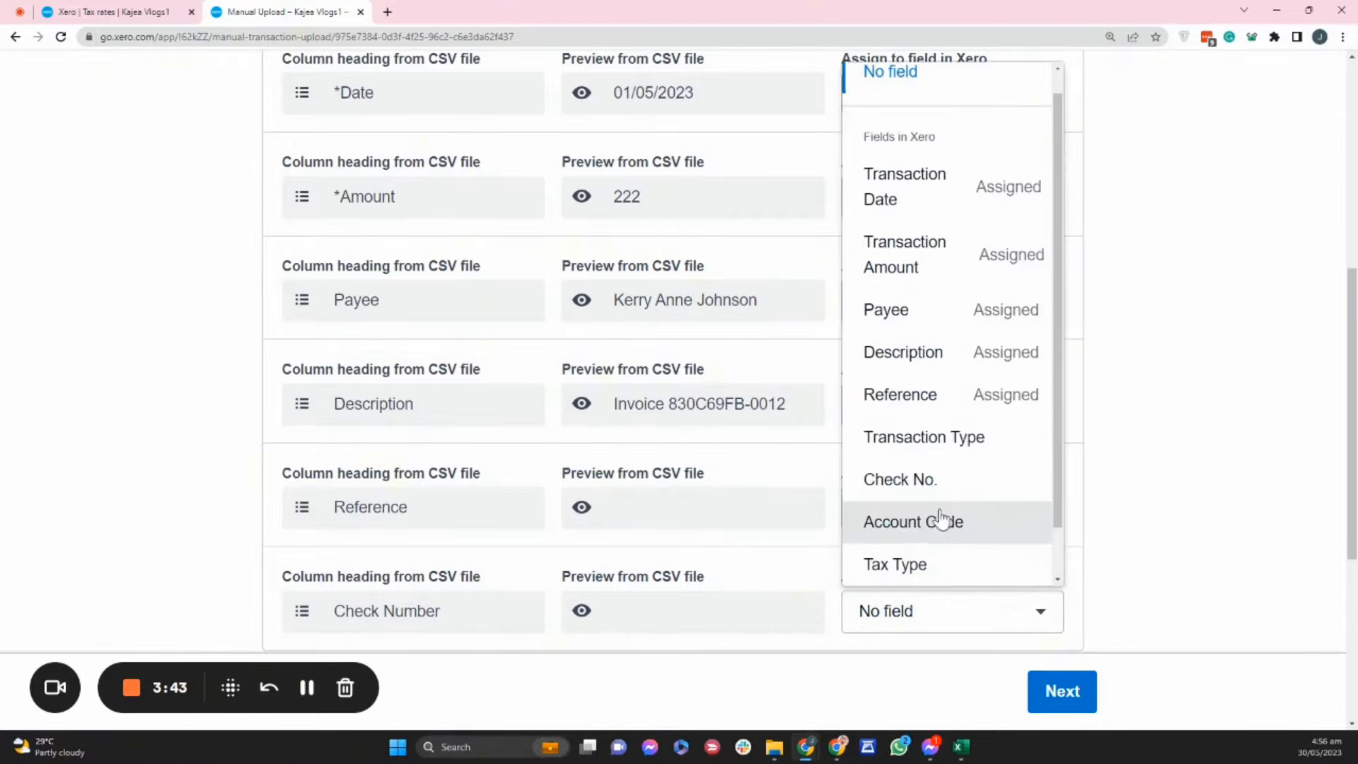
pyautogui.click(938, 481)
# Examine the transaction preview below the column mapping, stepping through every transaction up to the last one
pyautogui.scroll(1, 940, 500)
pyautogui.scroll(-4, 955, 524)
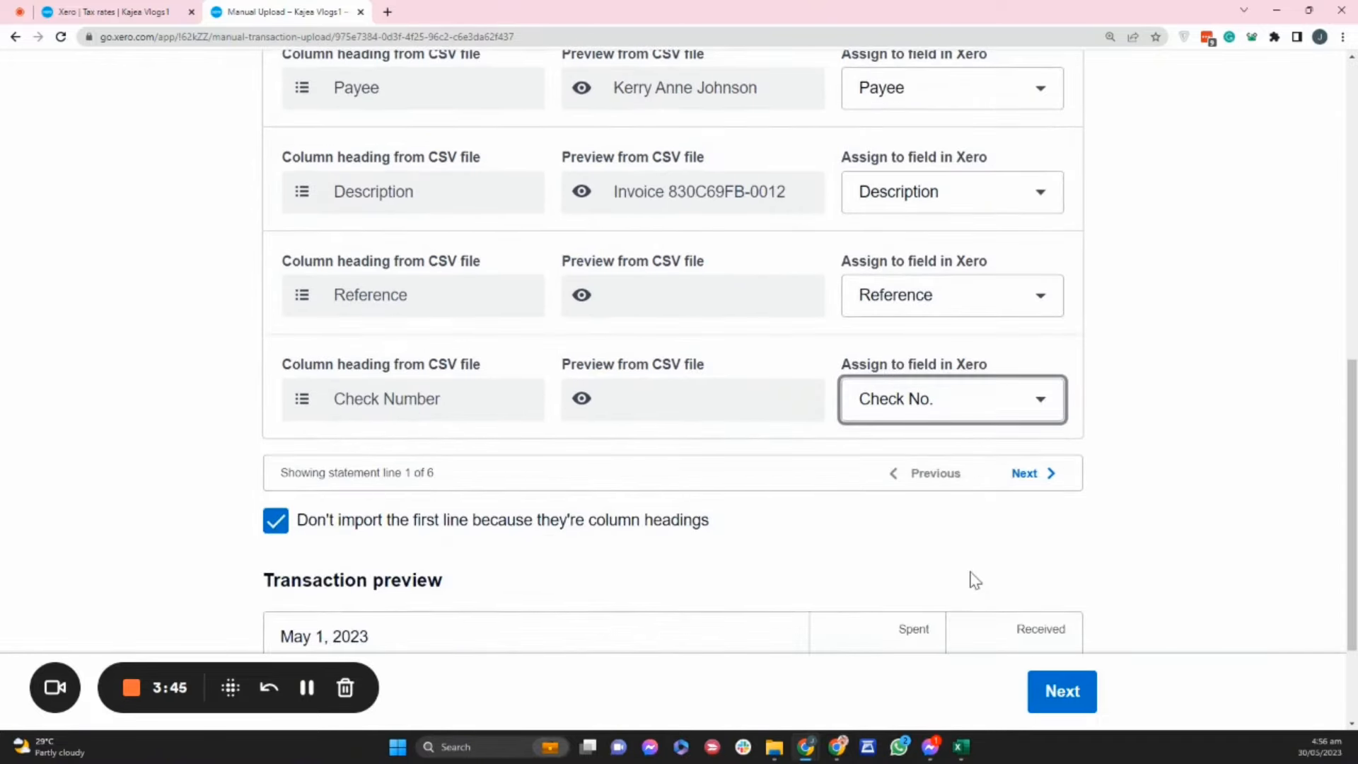
pyautogui.scroll(-2, 962, 566)
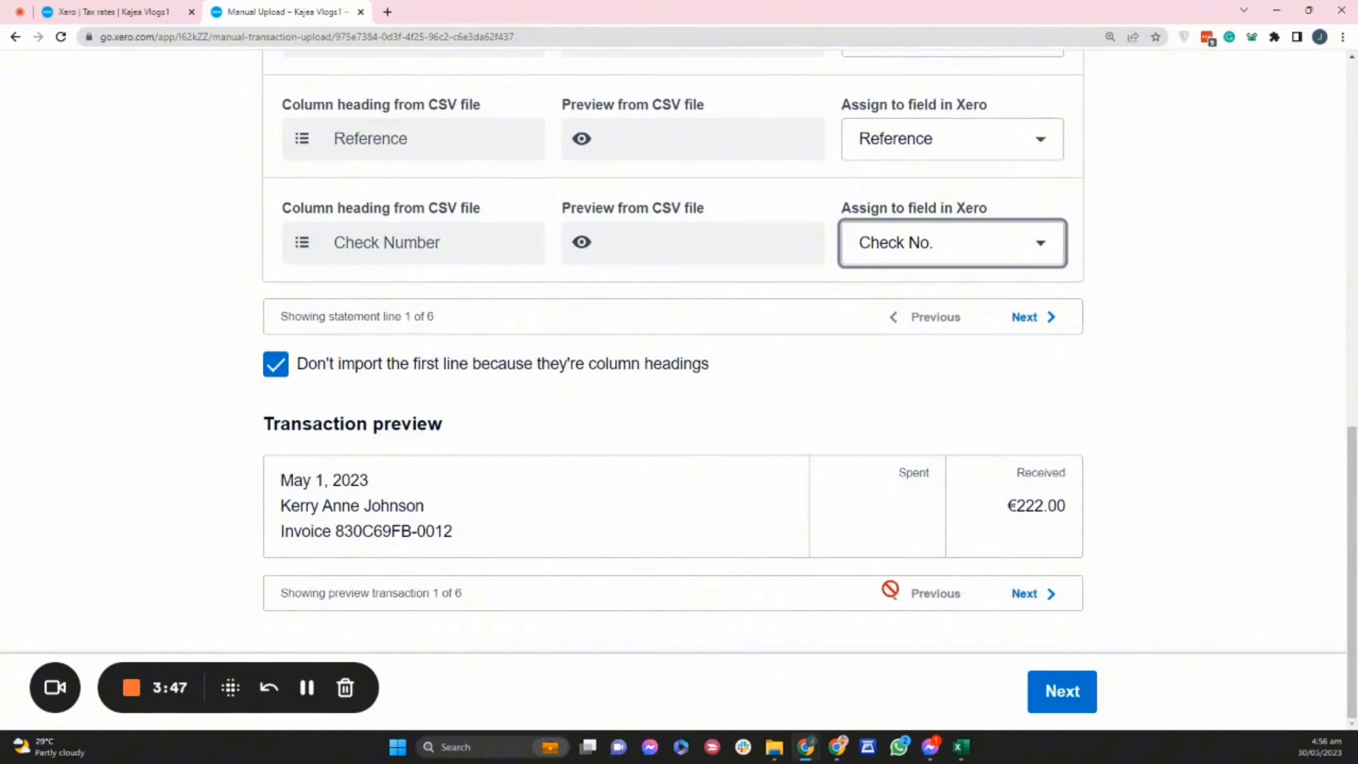
pyautogui.click(1031, 603)
pyautogui.click(1033, 602)
pyautogui.click(1032, 603)
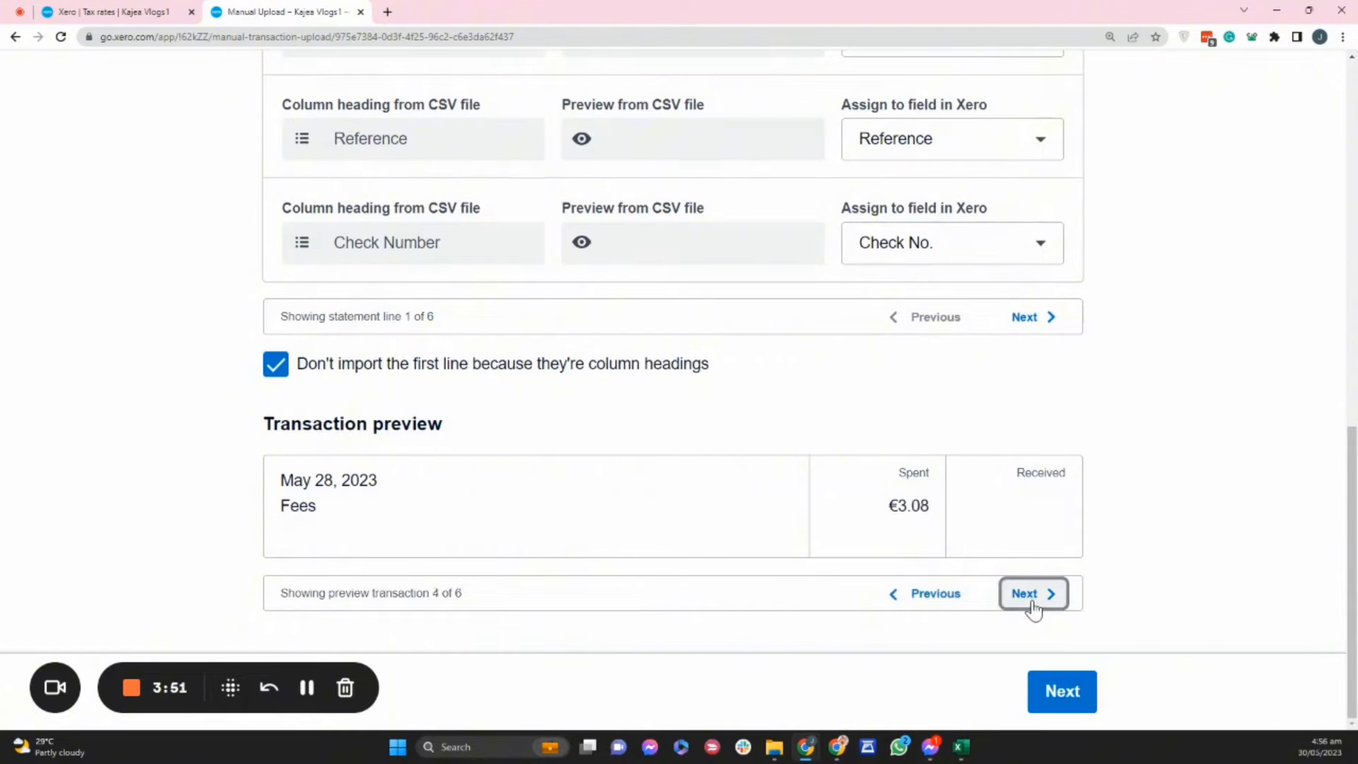
pyautogui.click(1033, 602)
pyautogui.click(1032, 601)
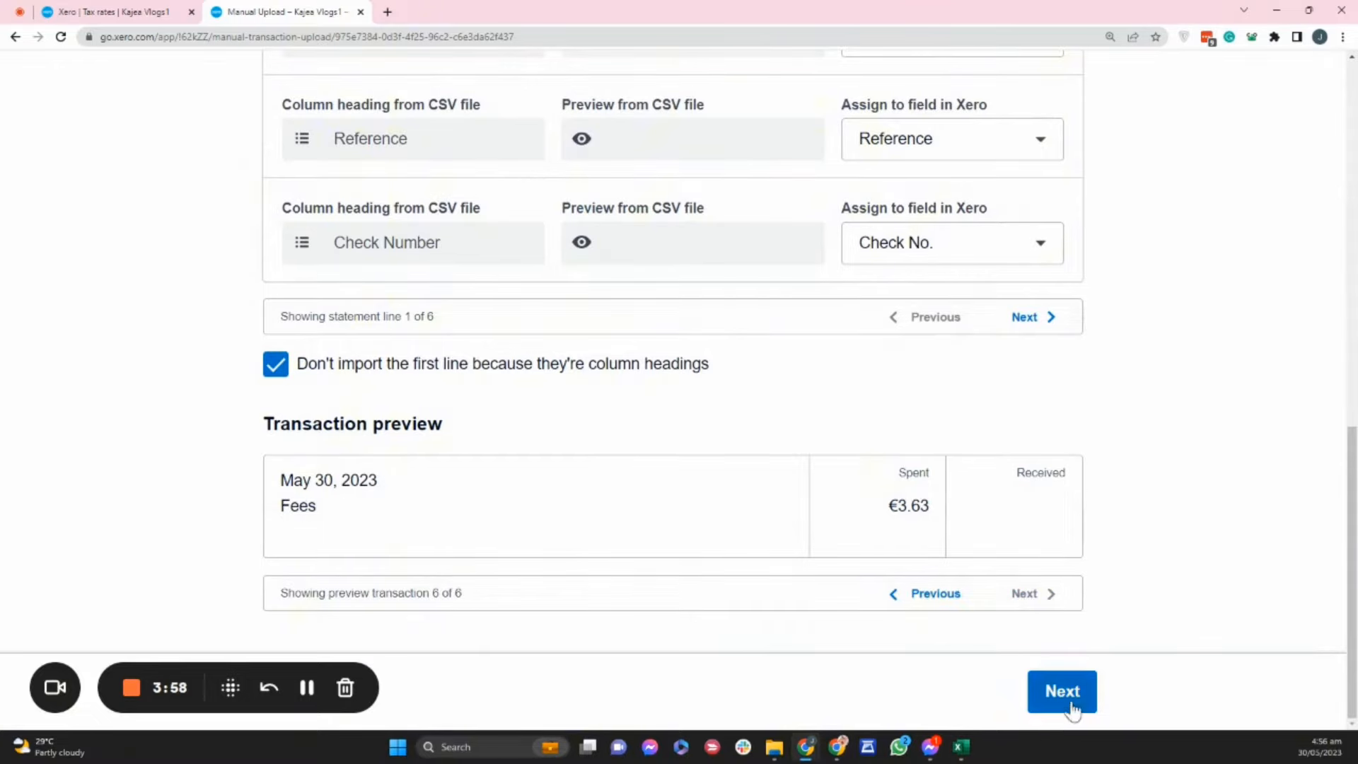
# Continue to the import review and look over the transactions that are ready to import
pyautogui.click(1069, 706)
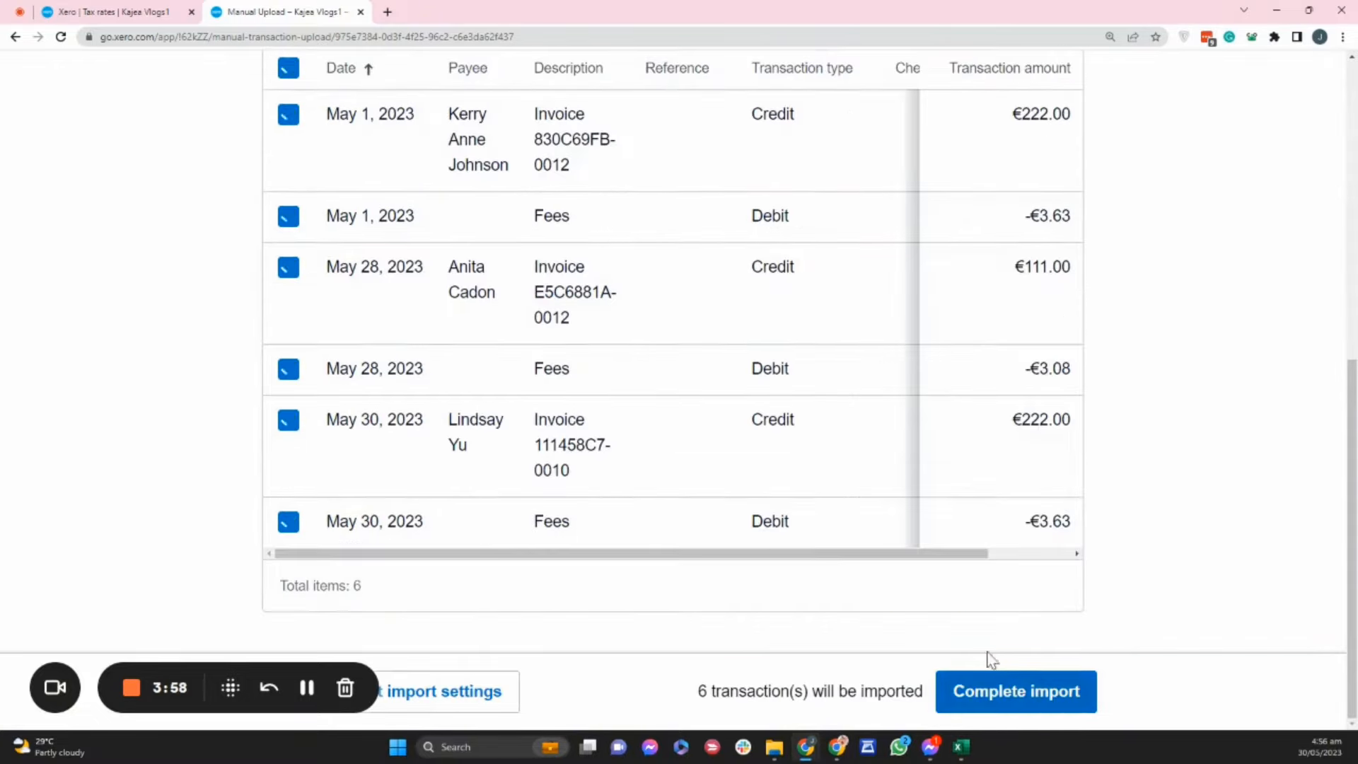
pyautogui.scroll(5, 767, 495)
pyautogui.scroll(-3, 767, 471)
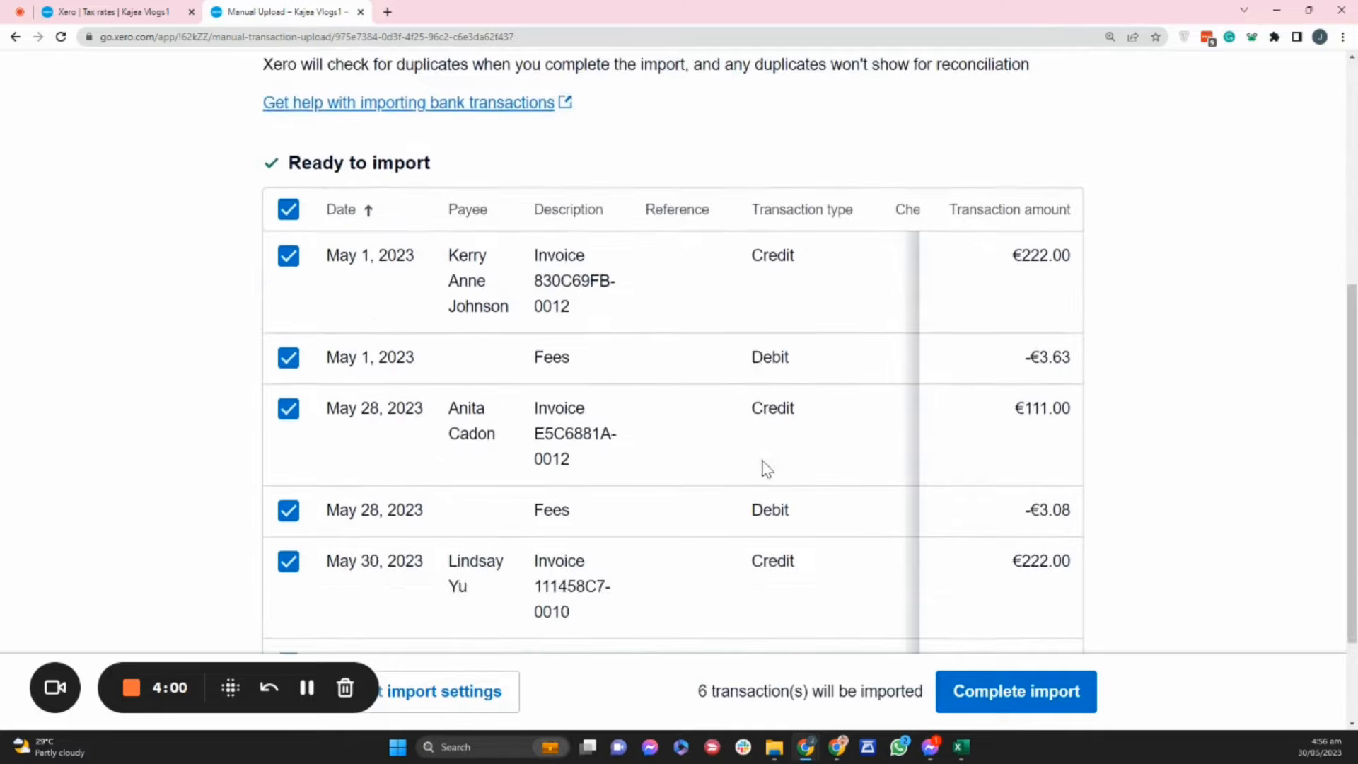
# Complete the import of the reviewed transactions and look over the imported statement lines in the account's Reconcile list
pyautogui.scroll(1, 765, 469)
pyautogui.scroll(5, 766, 468)
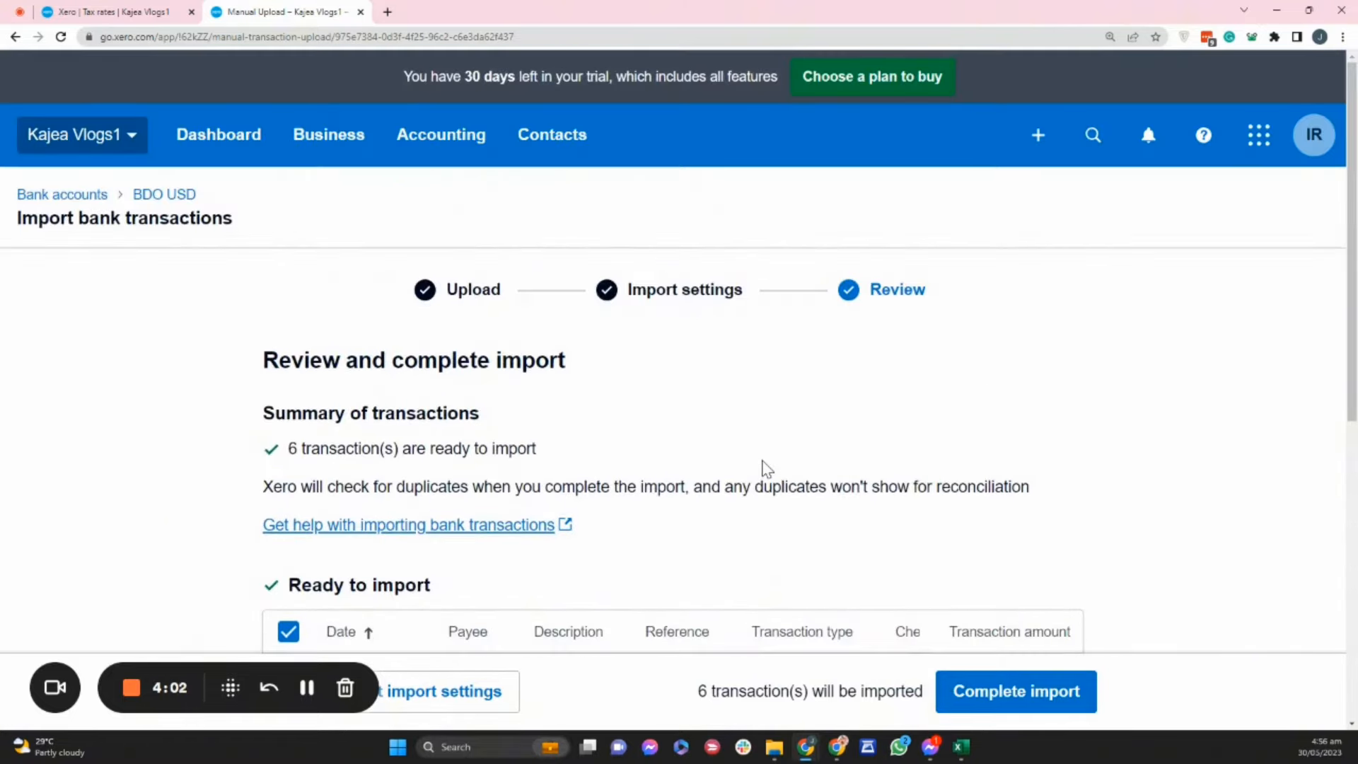
pyautogui.scroll(-7, 765, 469)
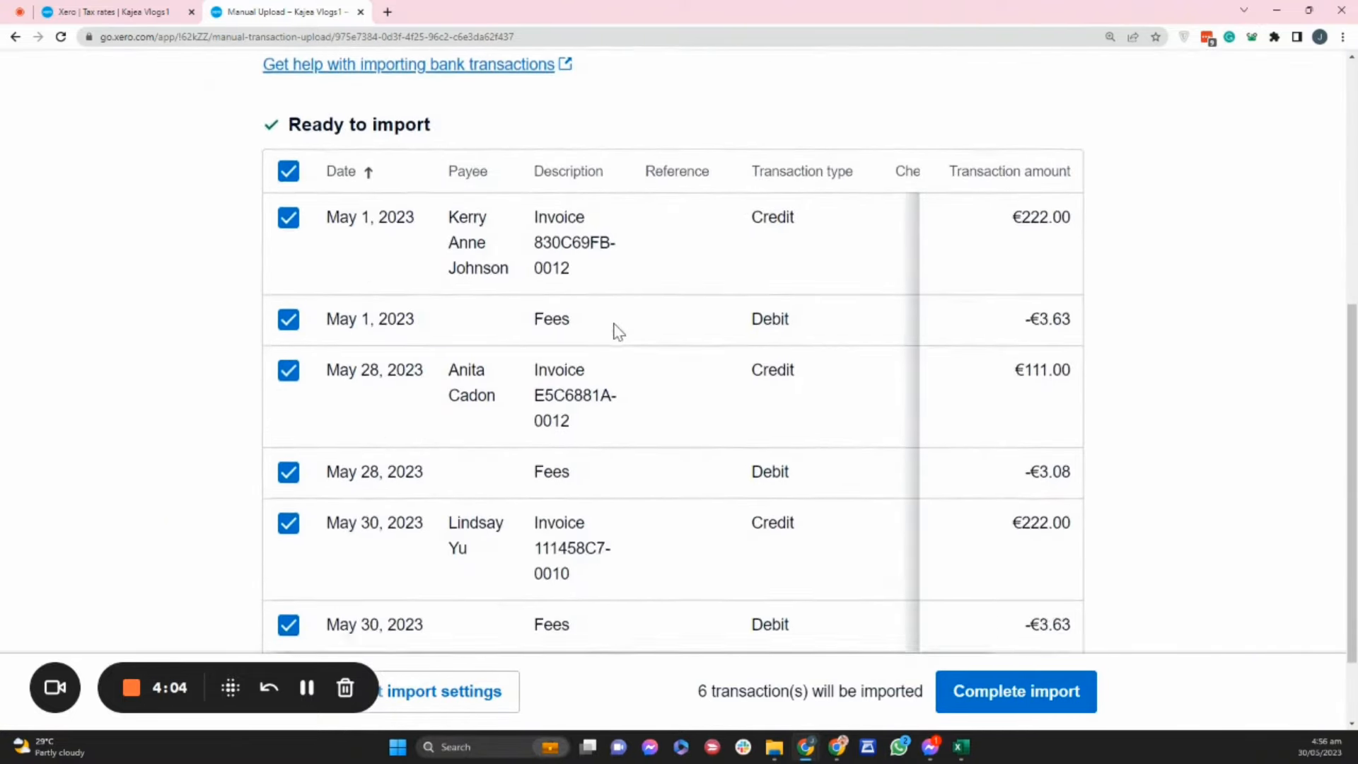
pyautogui.scroll(-1, 619, 332)
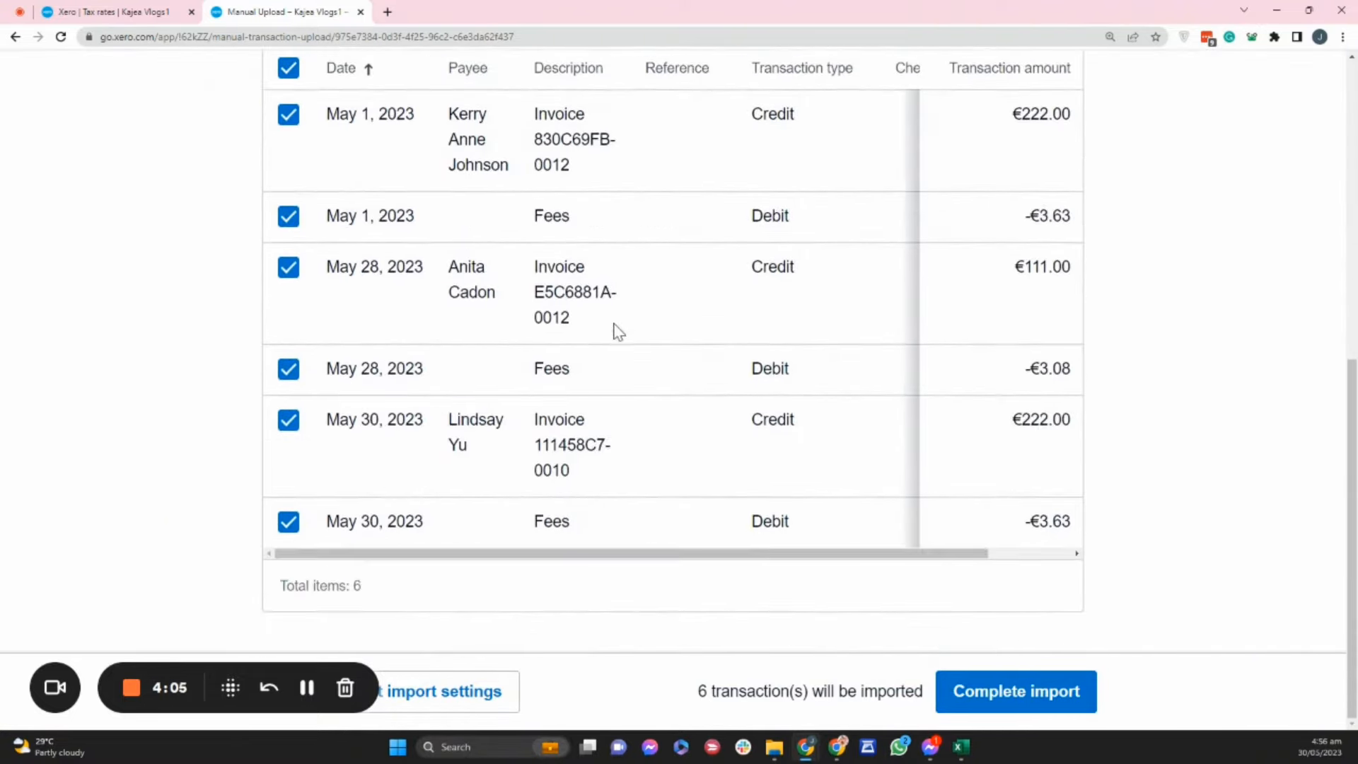
pyautogui.click(1021, 688)
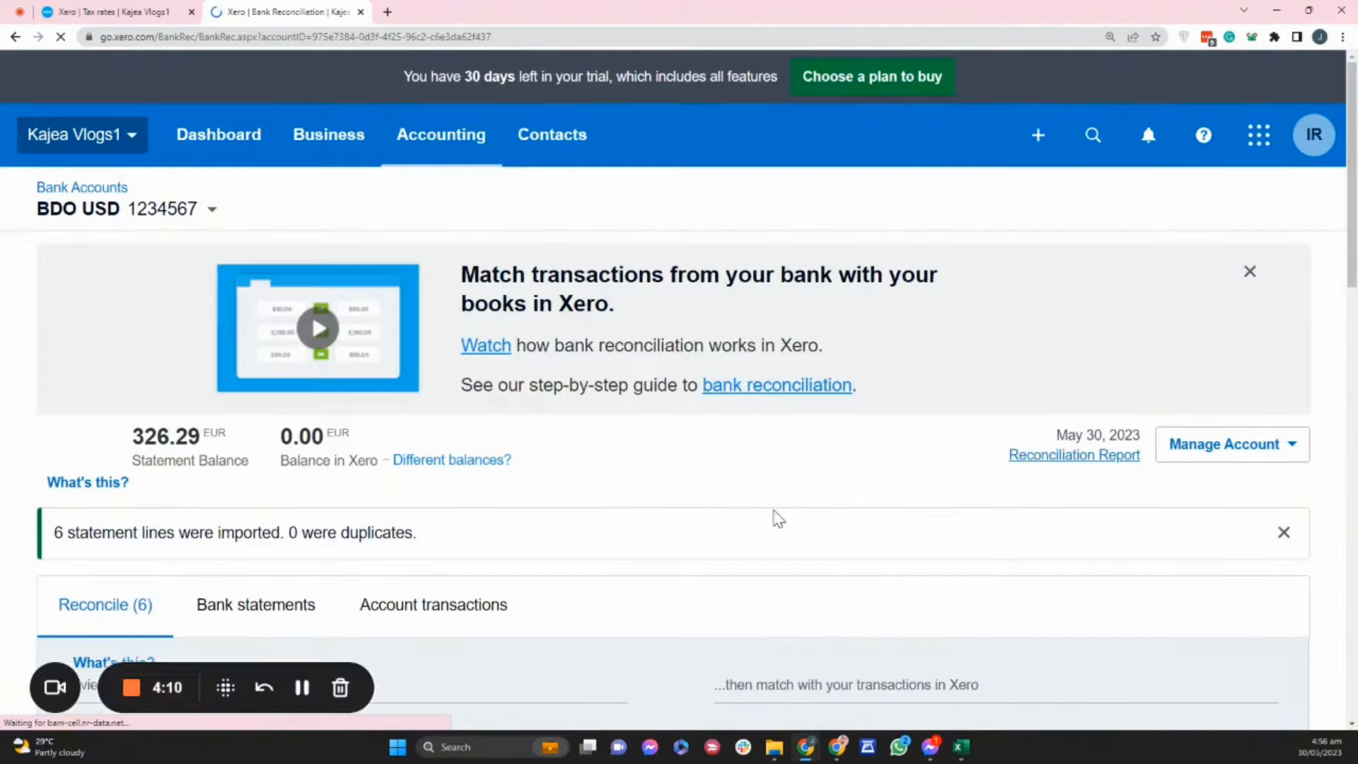
pyautogui.scroll(-4, 778, 519)
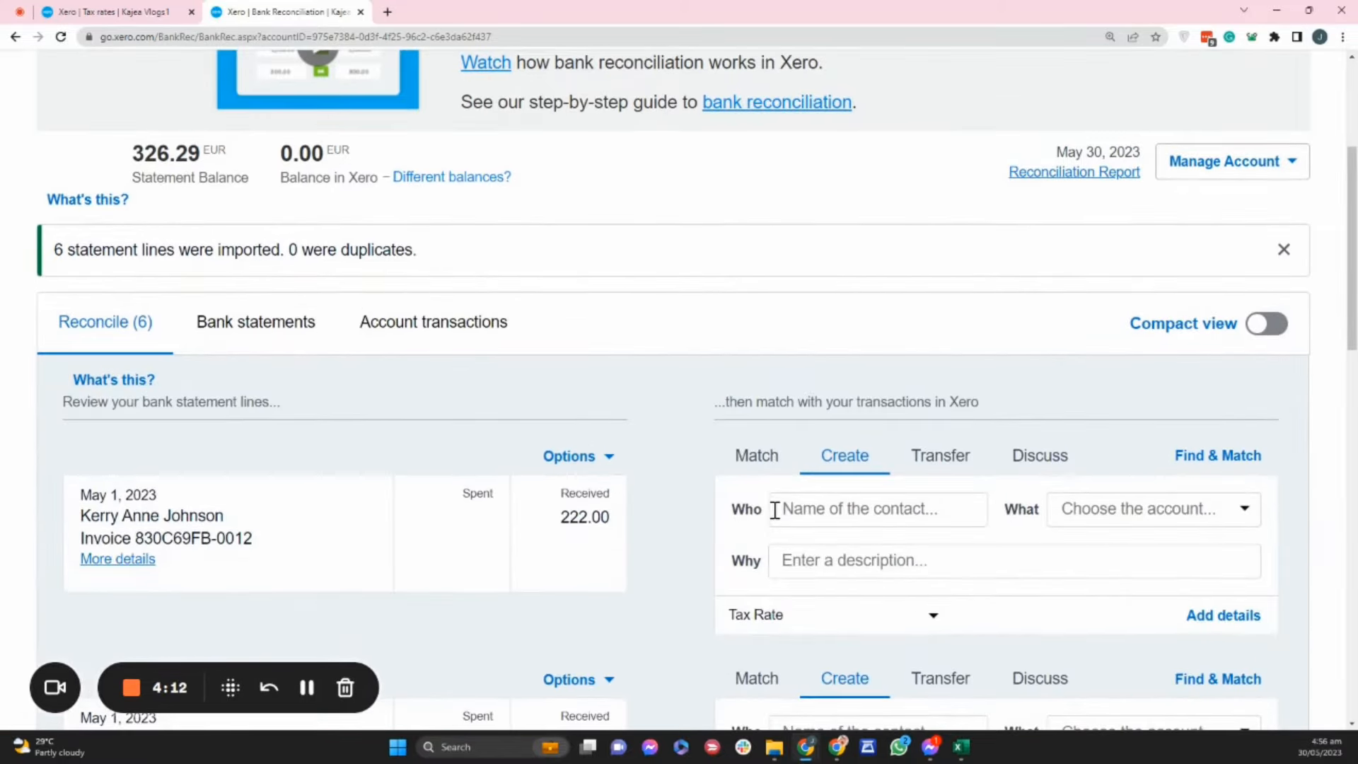
pyautogui.scroll(-10, 776, 510)
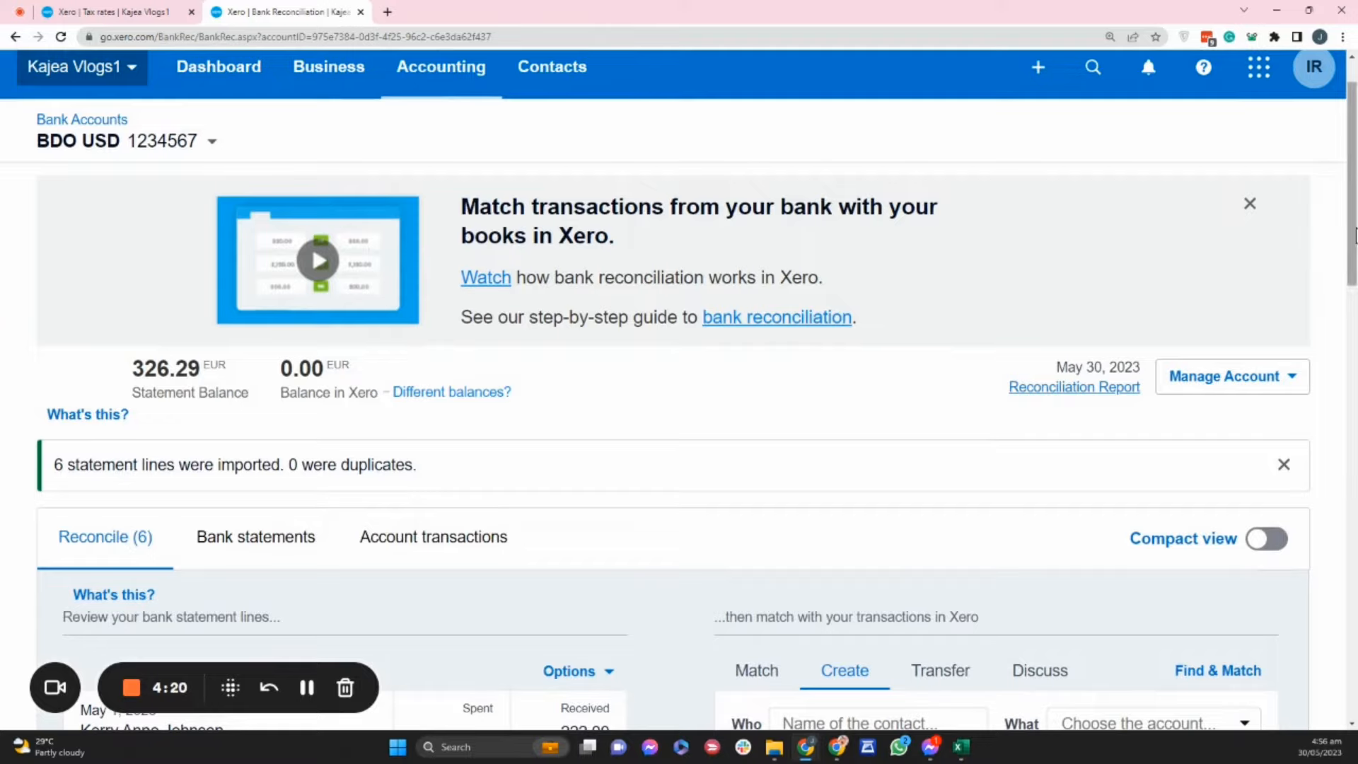
pyautogui.moveTo(1352, 184); pyautogui.dragTo(1355, 387)
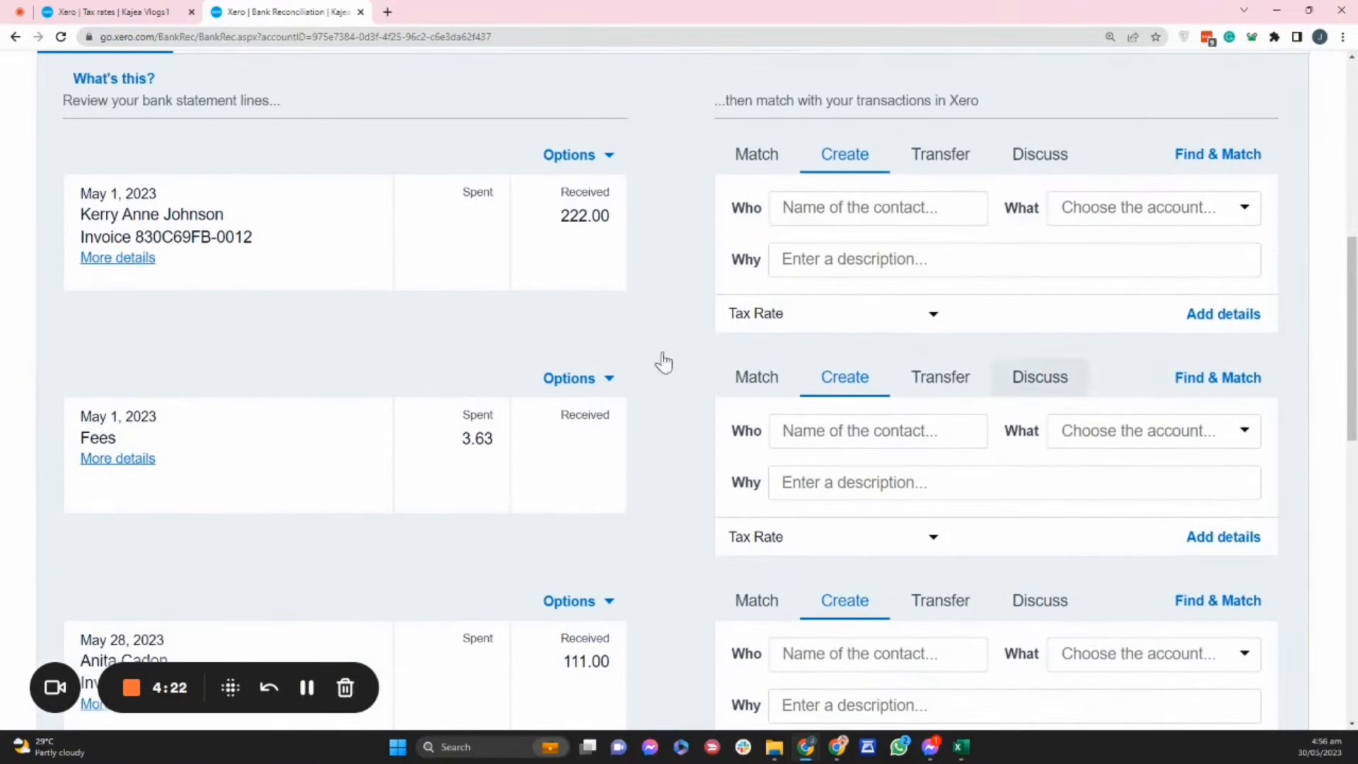
pyautogui.moveTo(1355, 290); pyautogui.dragTo(1307, 163)
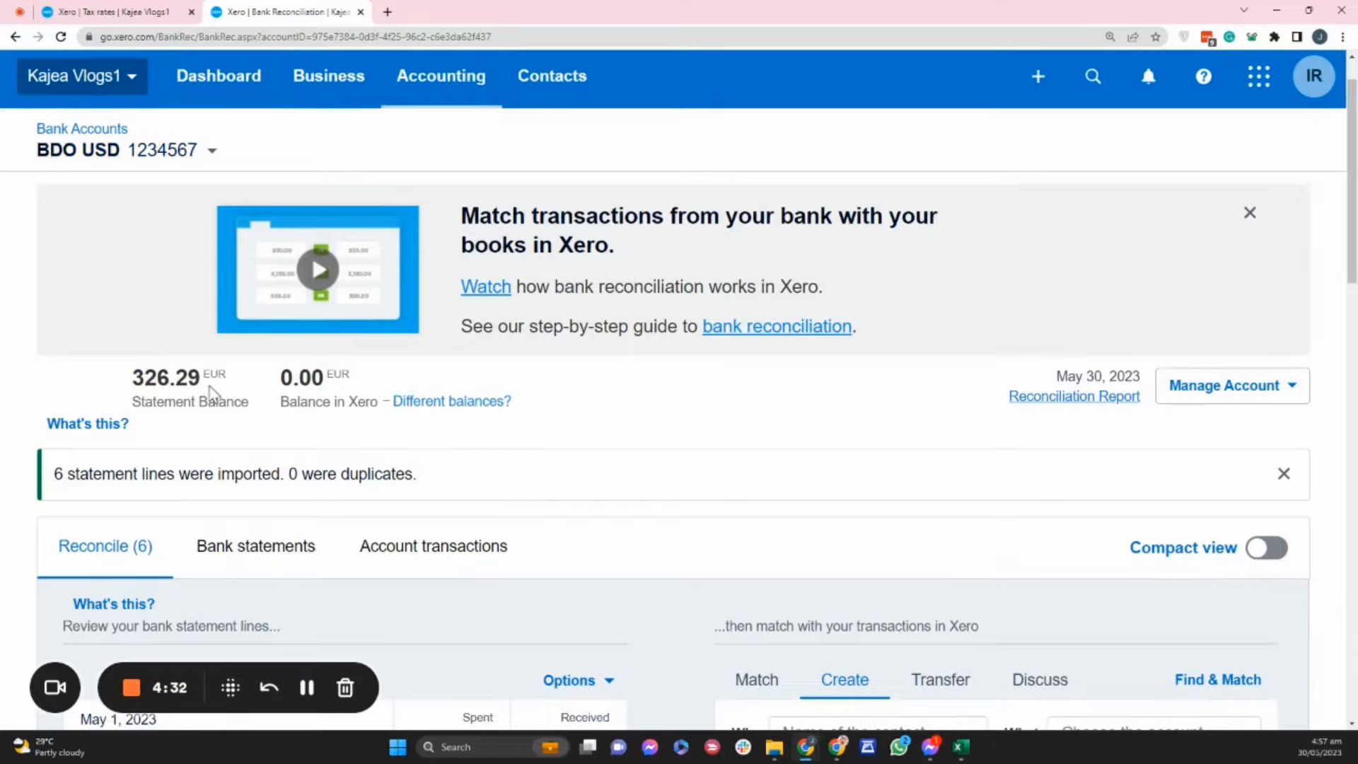
# Edit the bank account's details to rename it BDO EUR, and save the change
pyautogui.moveTo(206, 377); pyautogui.dragTo(225, 375)
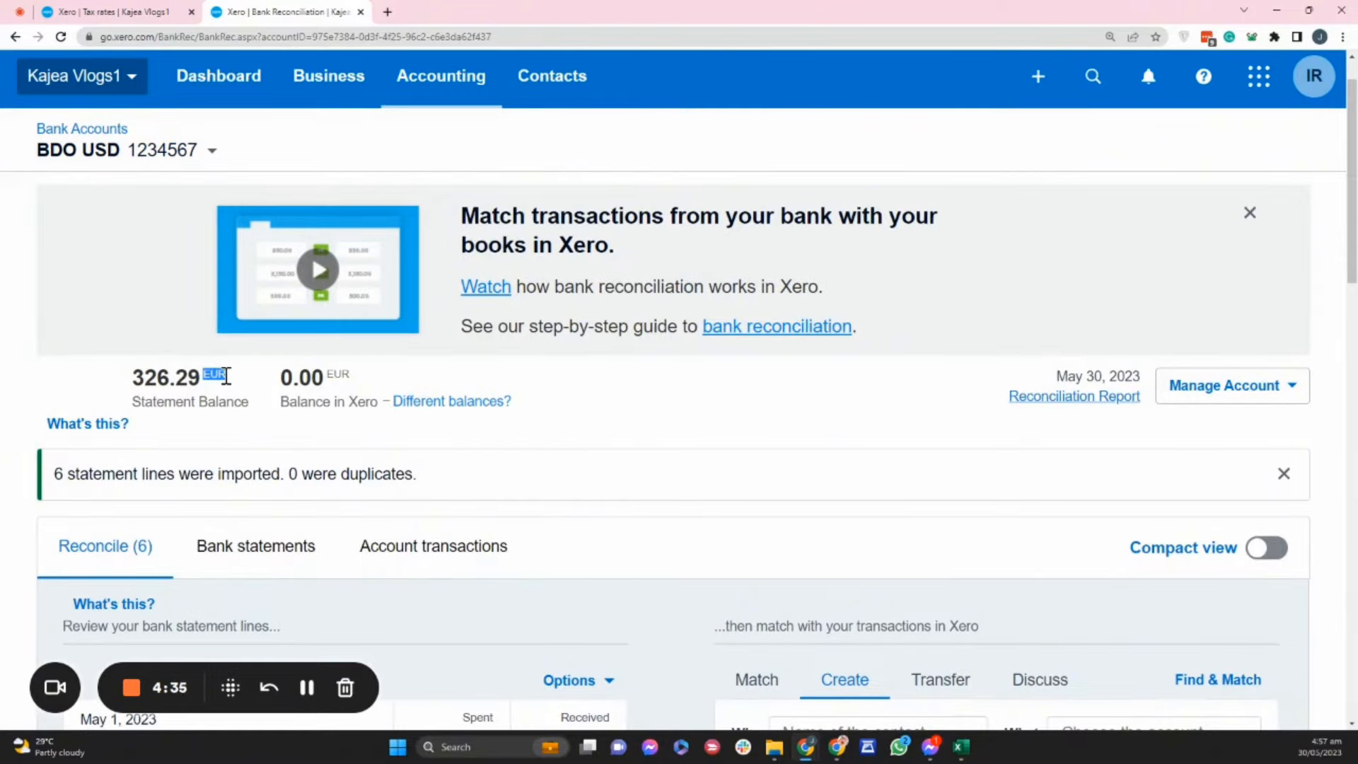
pyautogui.click(1283, 389)
pyautogui.click(821, 661)
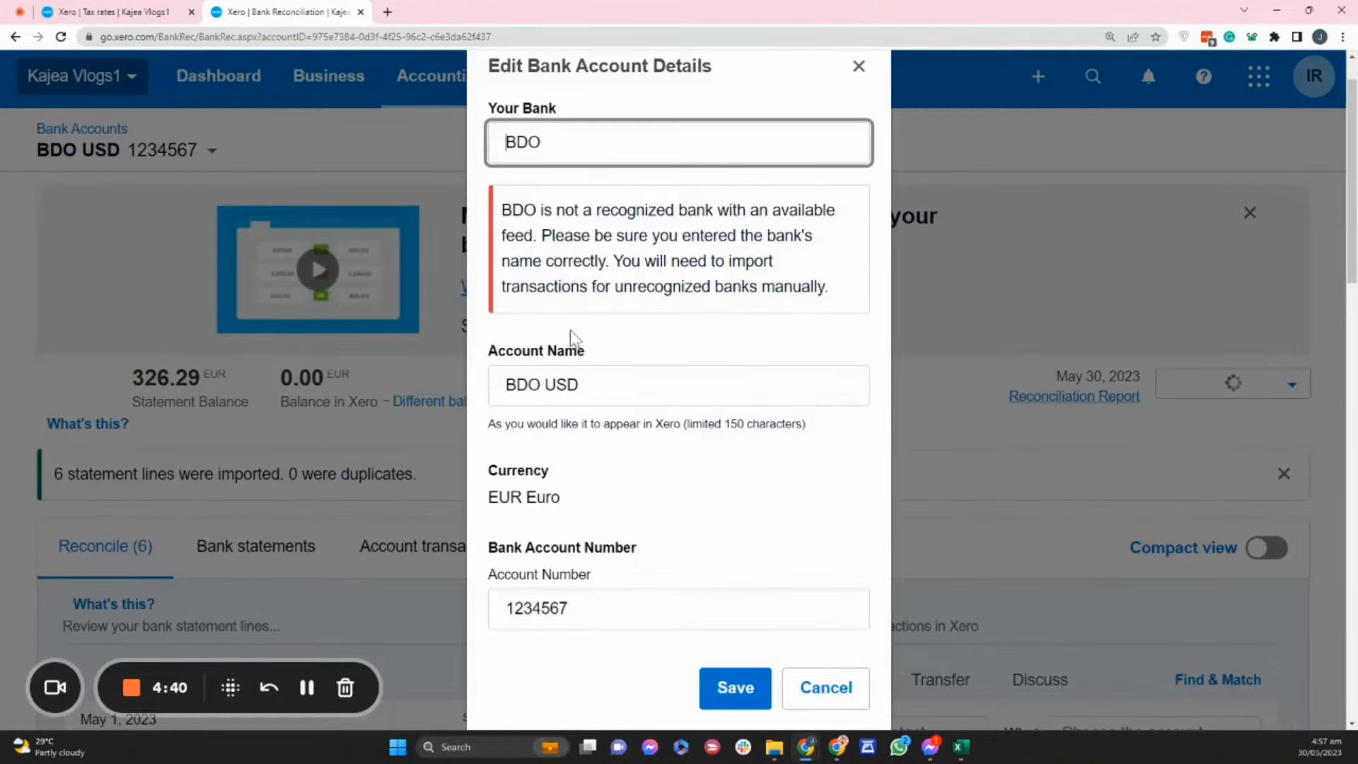
pyautogui.moveTo(552, 387); pyautogui.dragTo(621, 388)
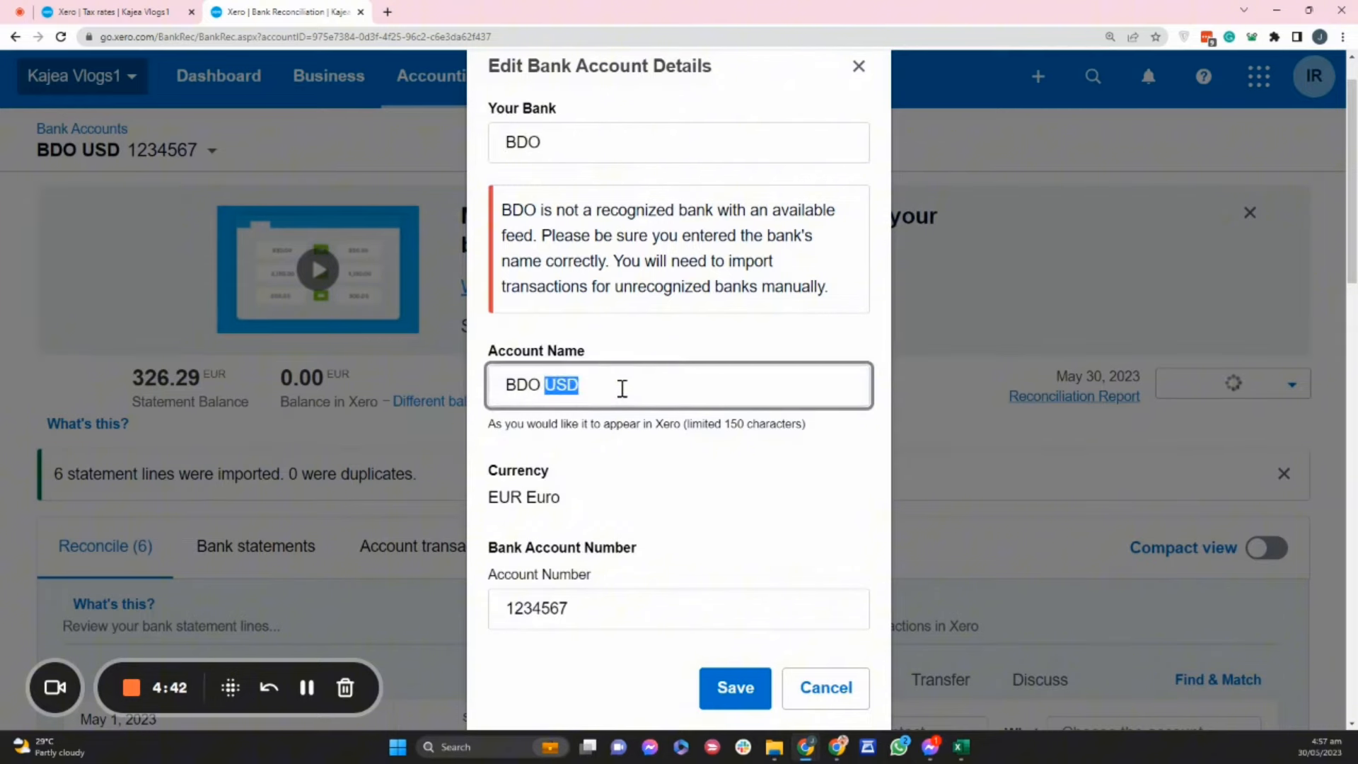
pyautogui.write('EUR')
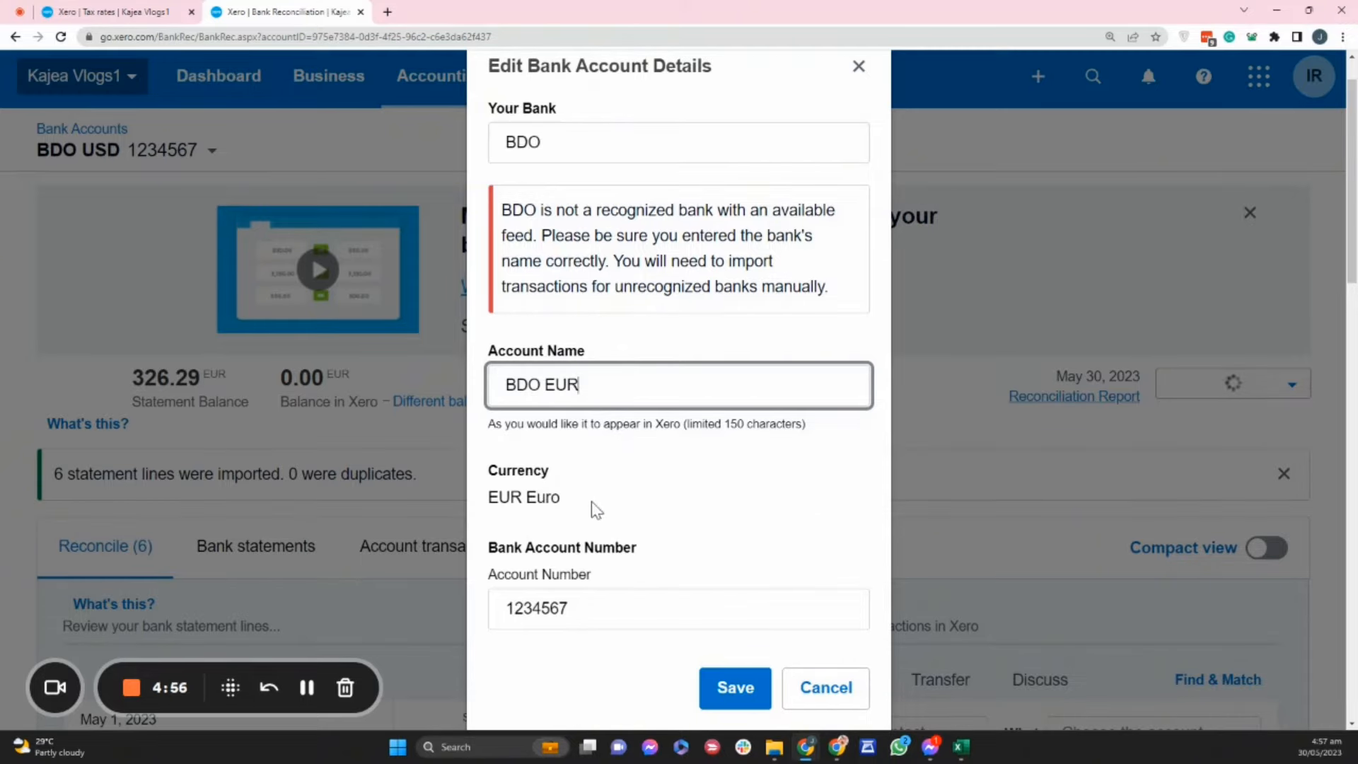
pyautogui.click(732, 704)
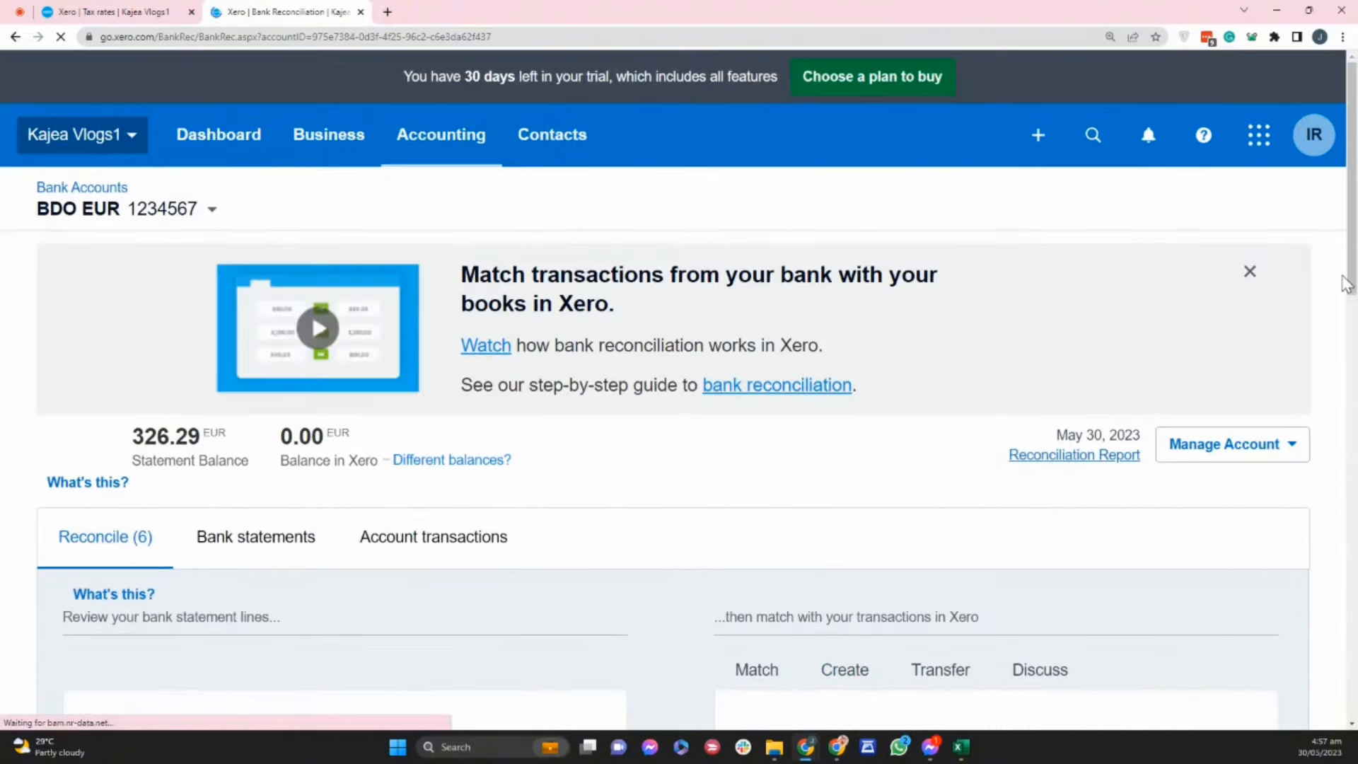
# Look through the BDO EUR account's statement lines awaiting reconciliation, from the first to the last
pyautogui.scroll(-15, 1345, 283)
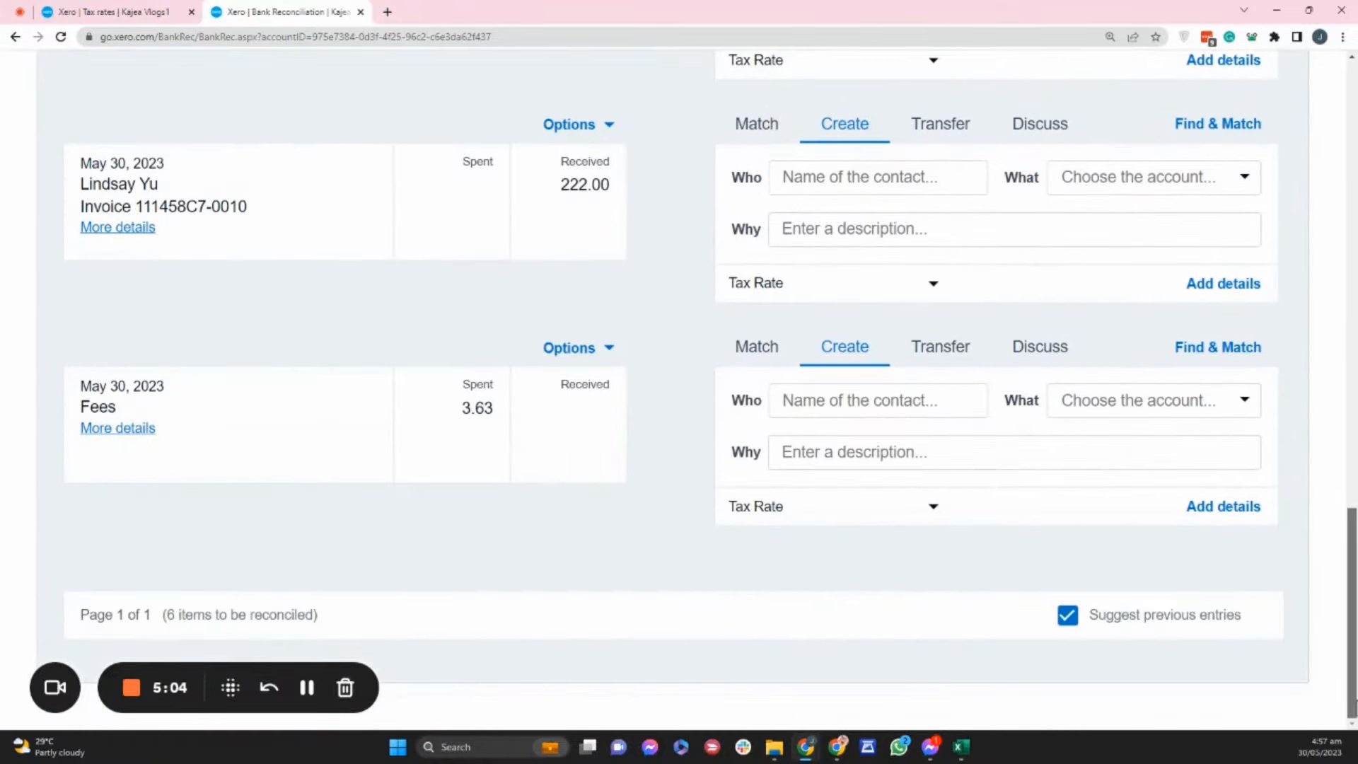
pyautogui.scroll(15, 1332, 240)
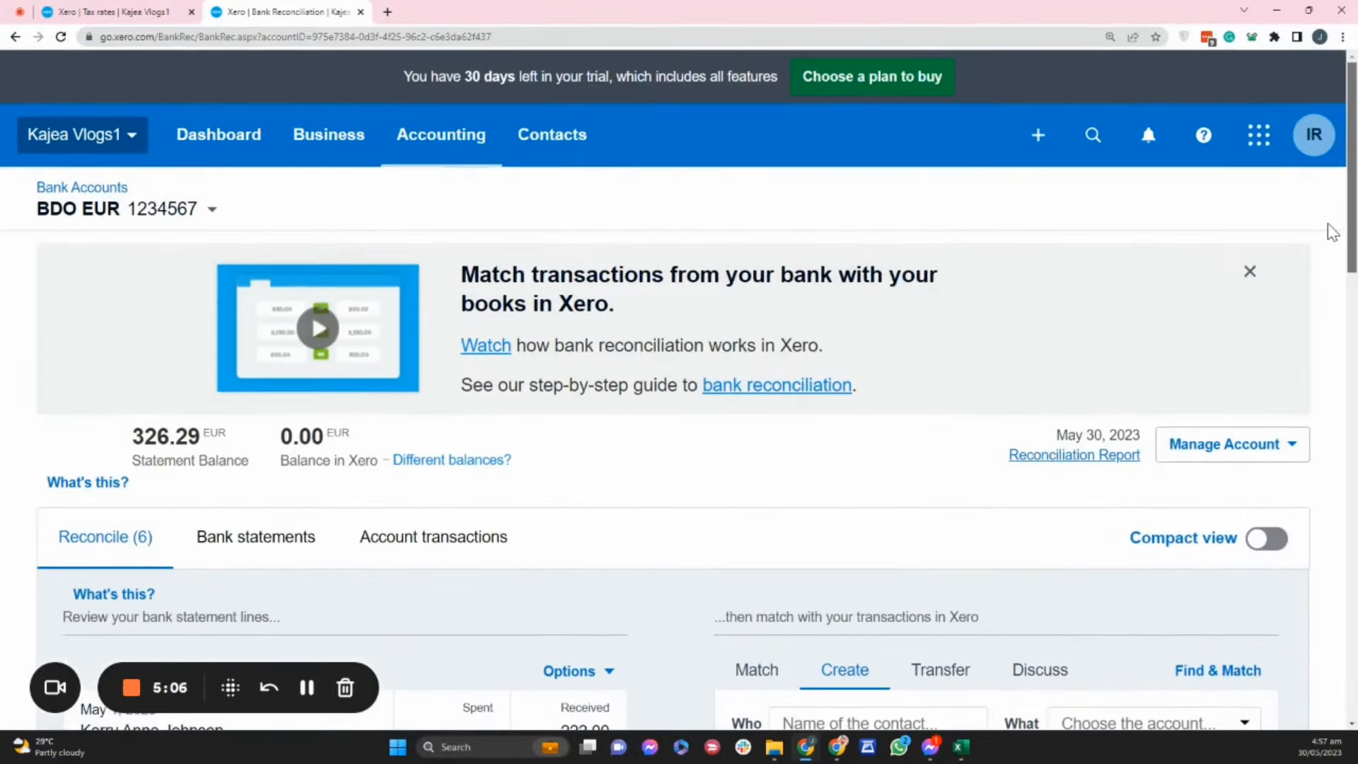
pyautogui.scroll(-10, 1333, 232)
pyautogui.scroll(10, 1315, 229)
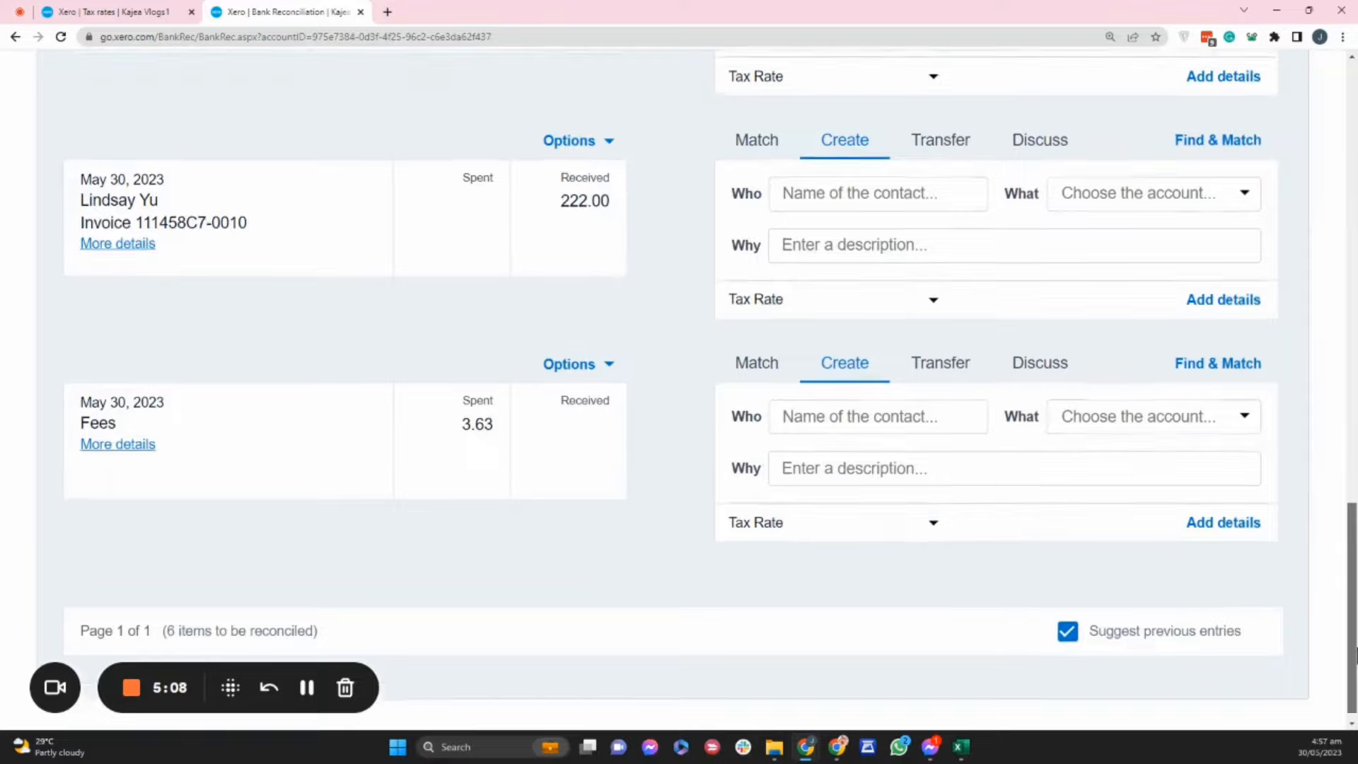
pyautogui.scroll(-10, 1313, 227)
pyautogui.scroll(10, 1322, 213)
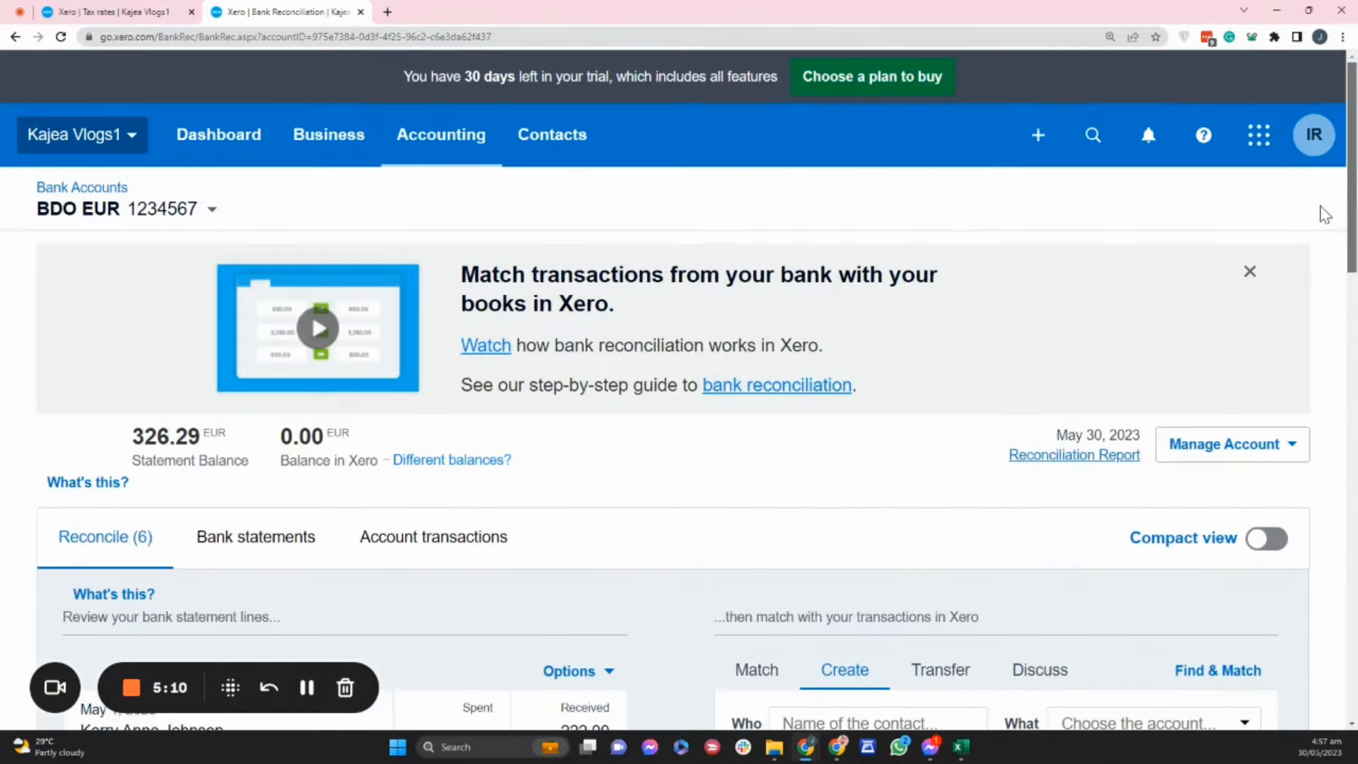
# Switch to the unified_payments (12) workbook in Excel and examine its payment rows and column headings, including Date and Description
pyautogui.moveTo(964, 748)
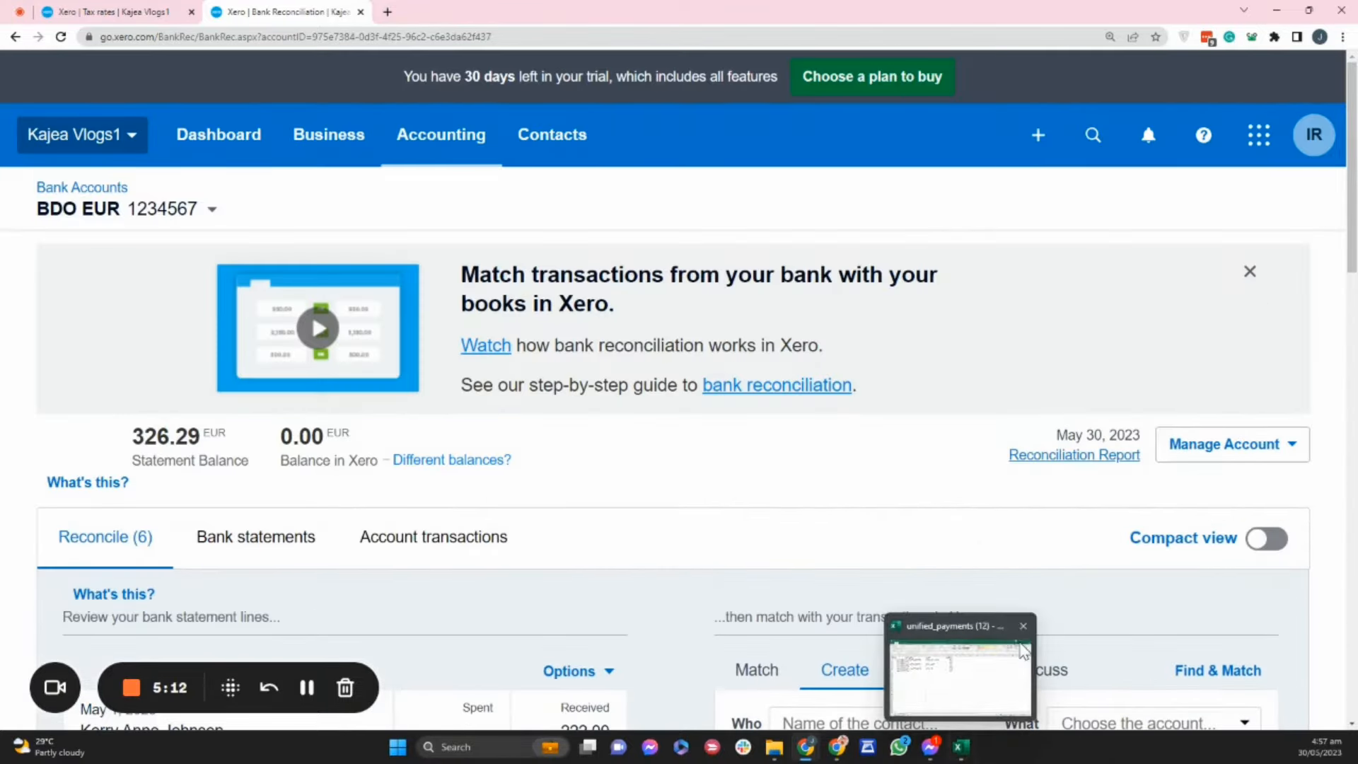
pyautogui.click(986, 654)
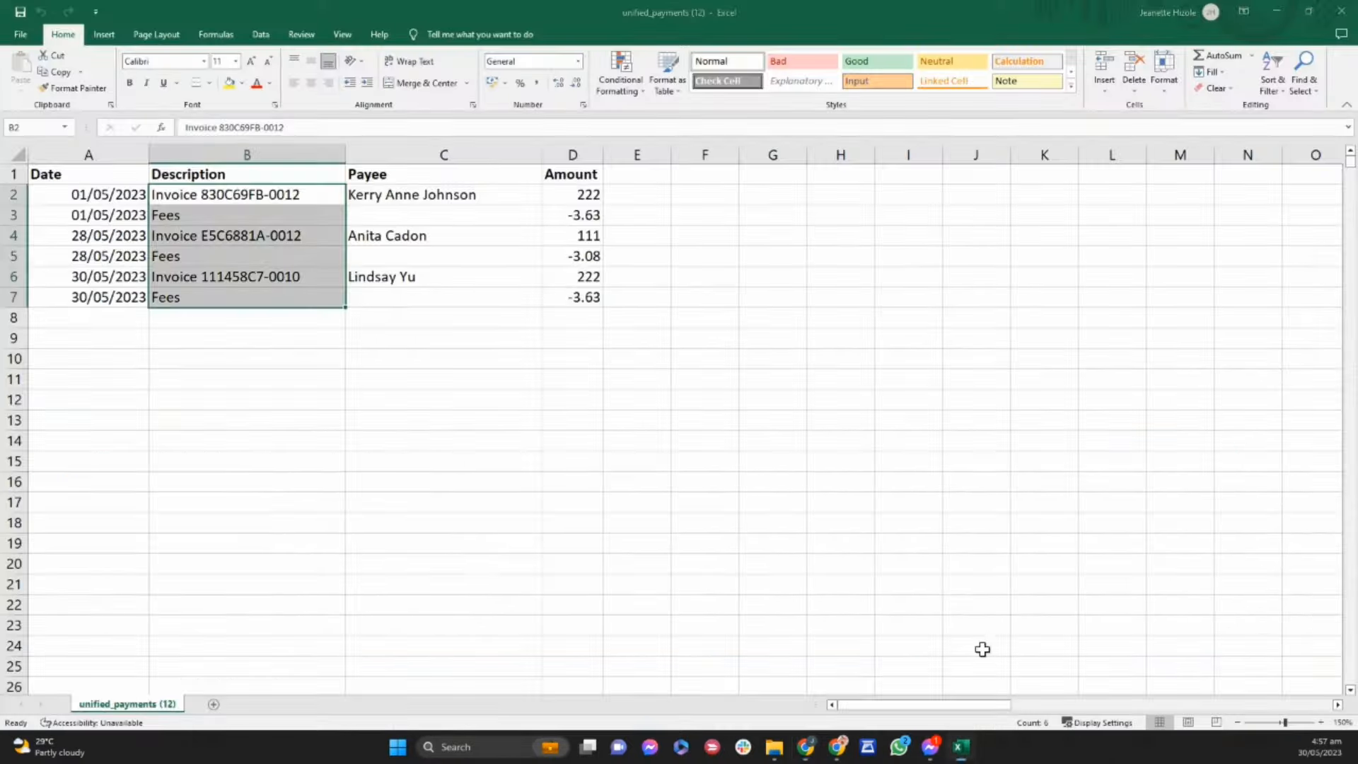
pyautogui.click(606, 347)
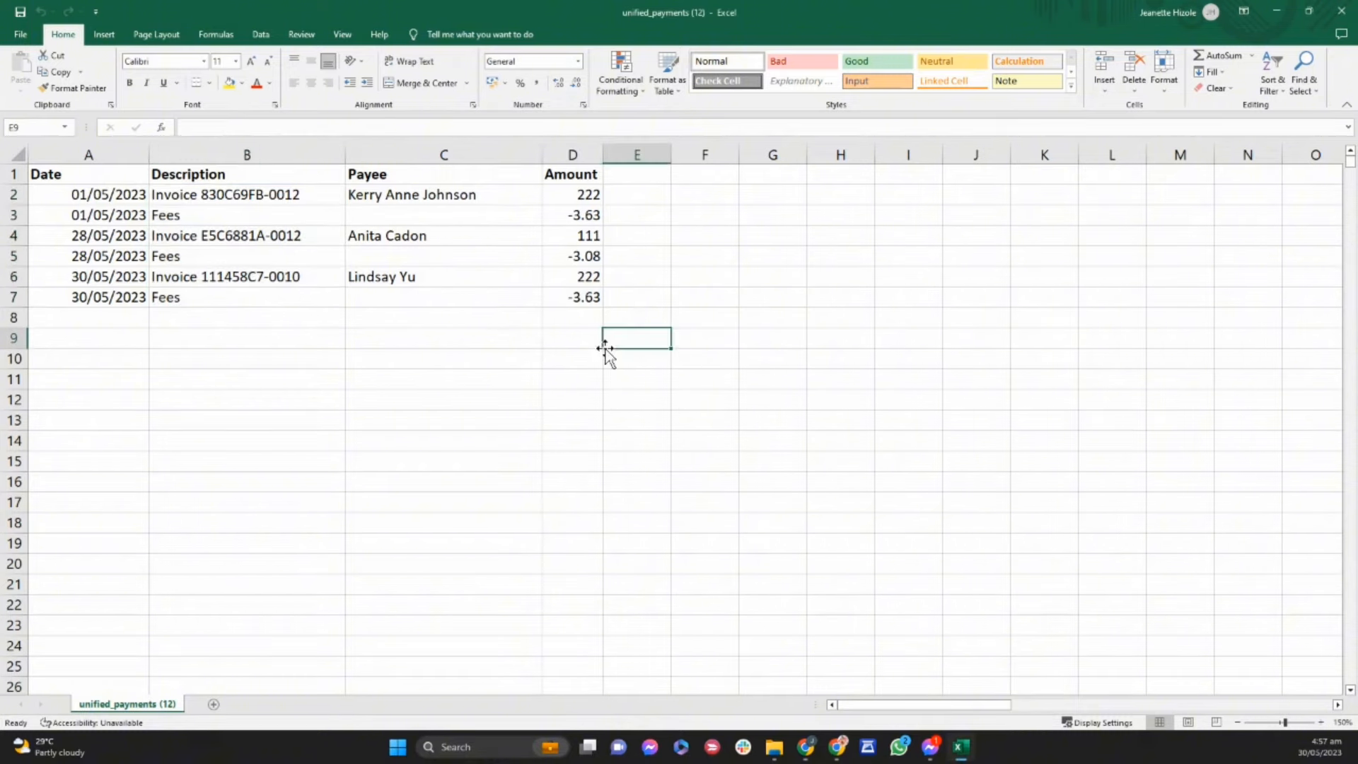
pyautogui.click(249, 336)
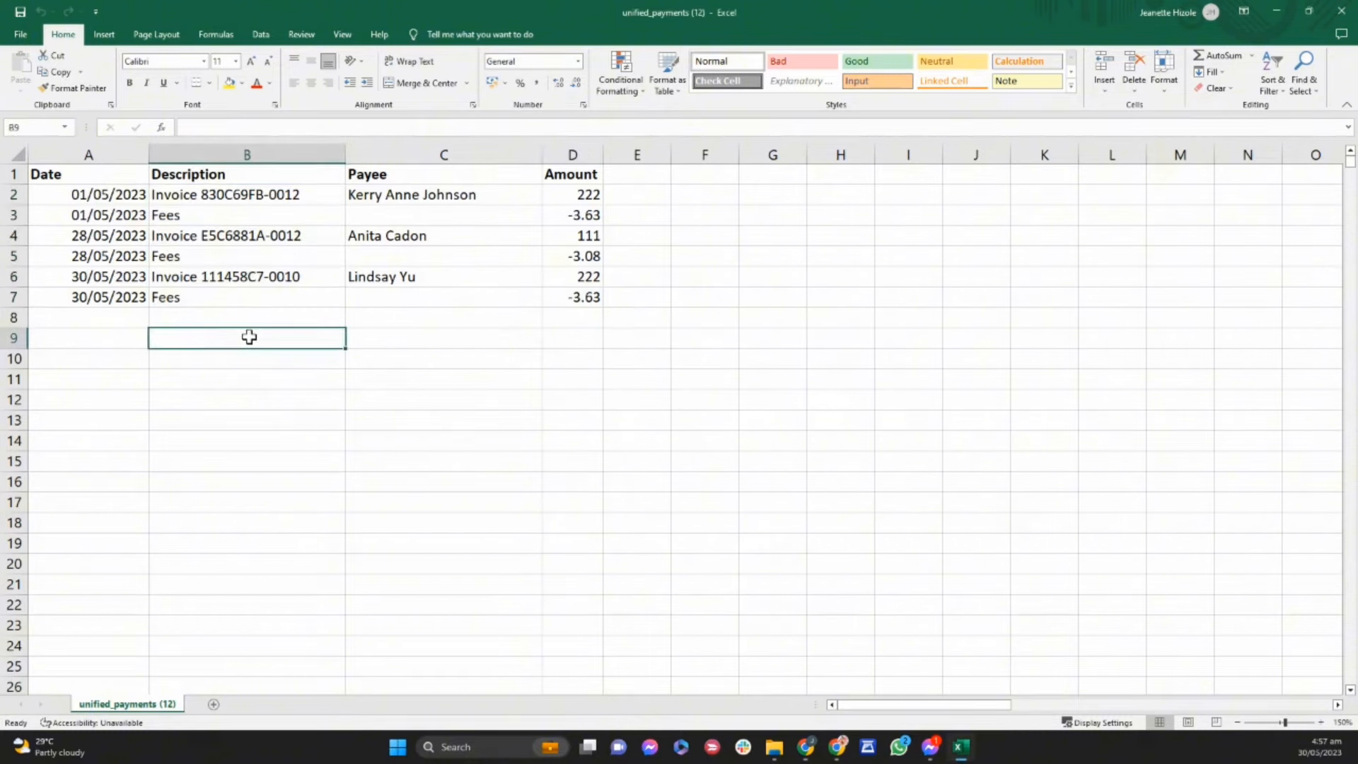
pyautogui.click(20, 36)
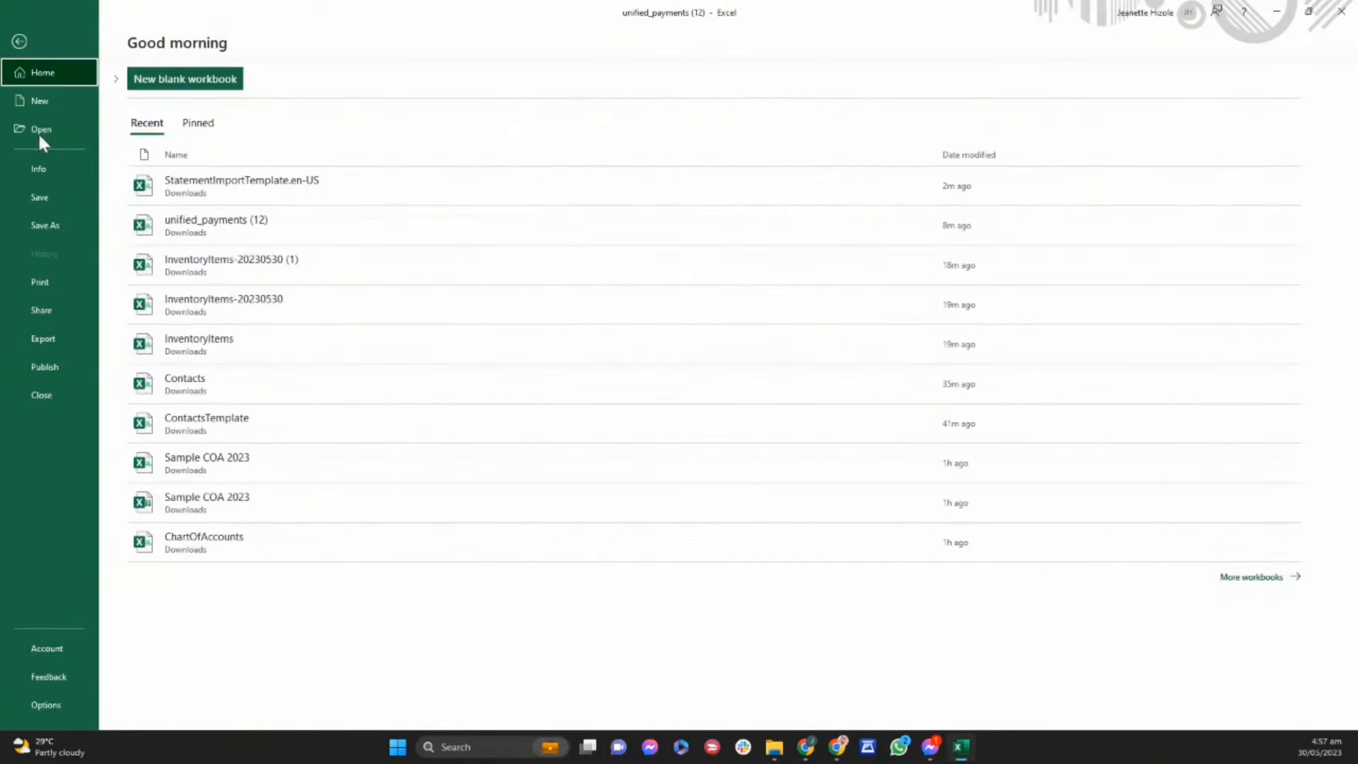
pyautogui.click(21, 40)
pyautogui.click(69, 174)
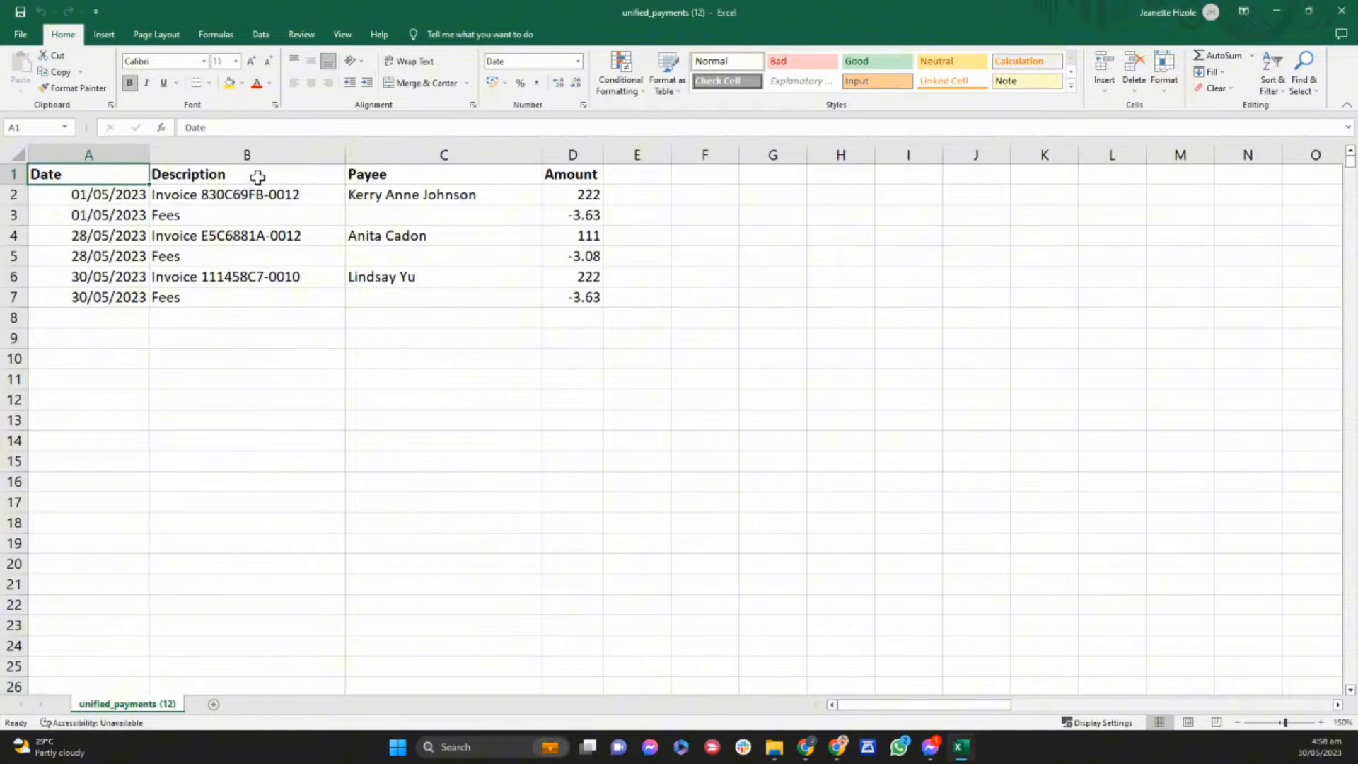
pyautogui.click(258, 177)
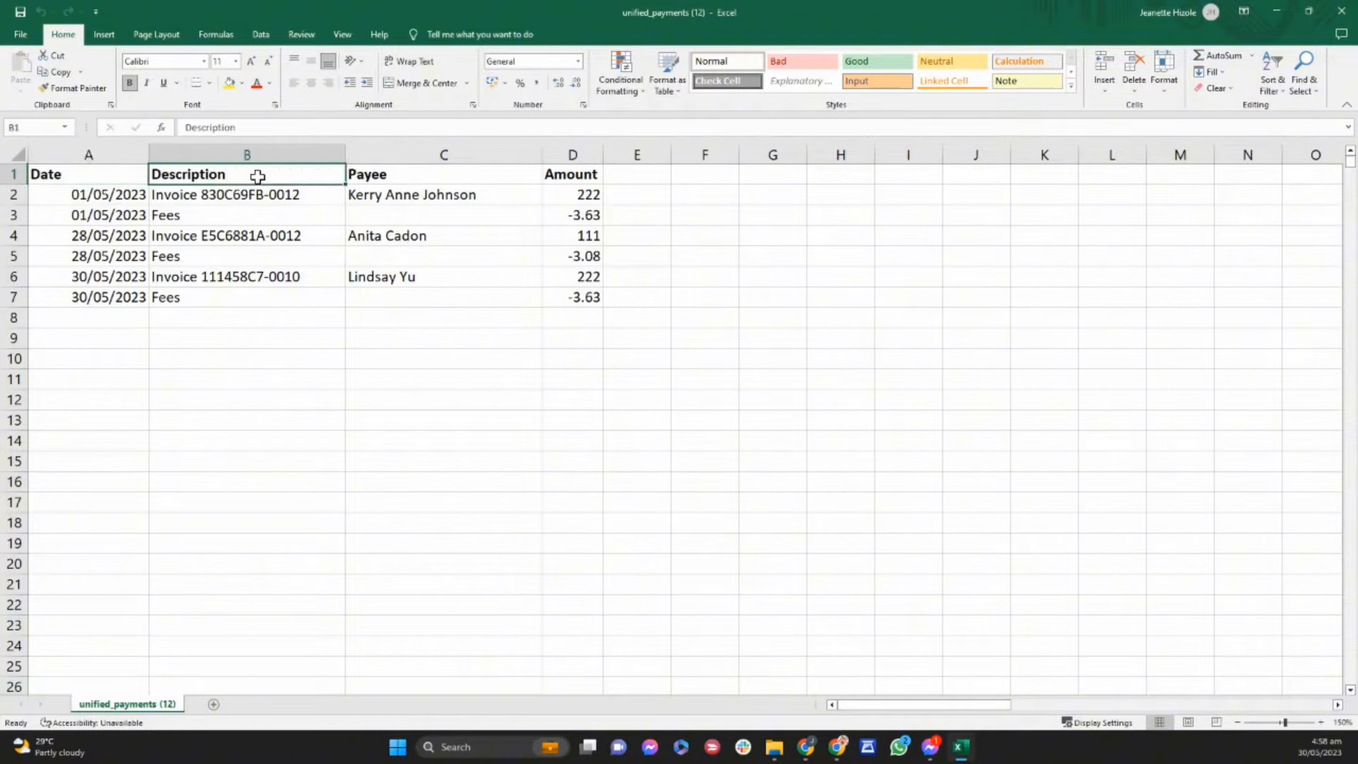
# Save the workbook to Downloads as unified_payments (12) in CSV (Comma delimited) format, replacing the existing file, and close it
pyautogui.click(17, 35)
pyautogui.click(61, 227)
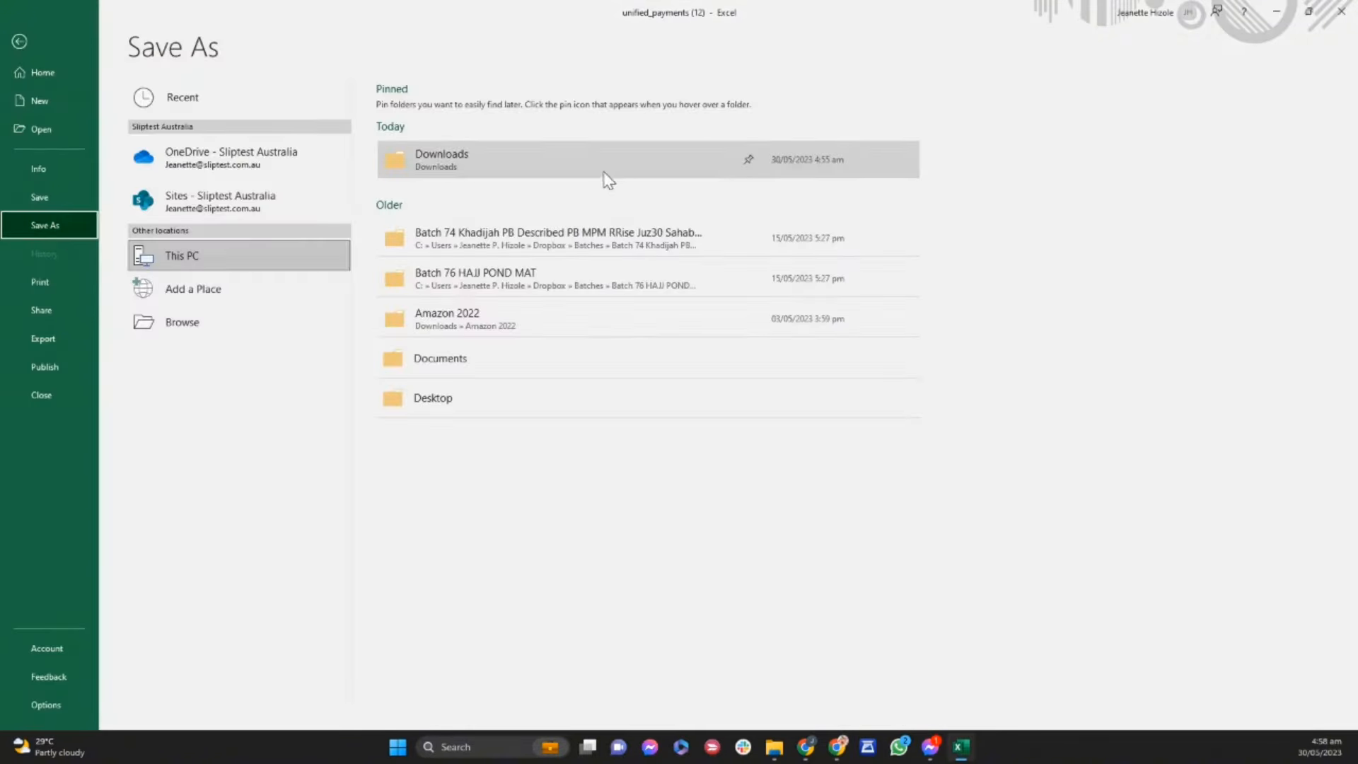
pyautogui.click(592, 176)
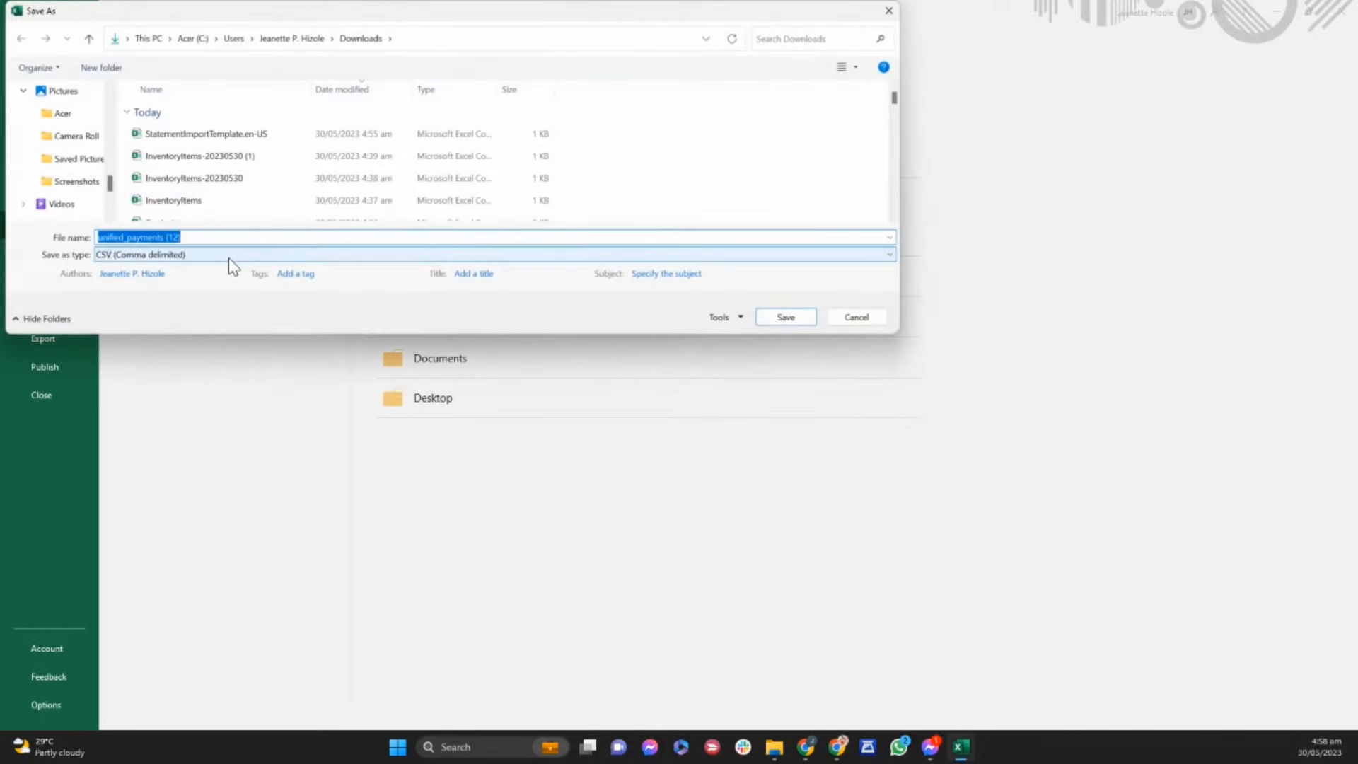
pyautogui.click(778, 318)
pyautogui.click(721, 376)
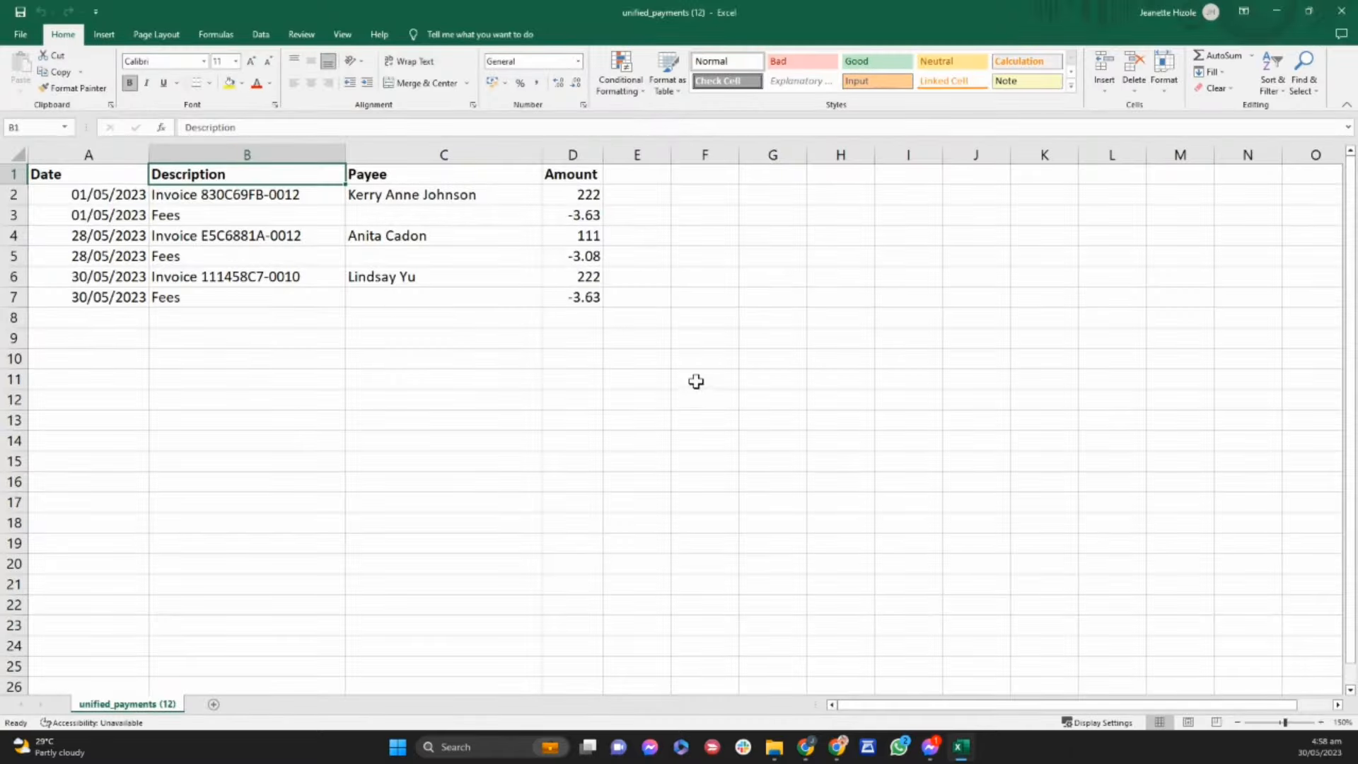
pyautogui.click(1347, 20)
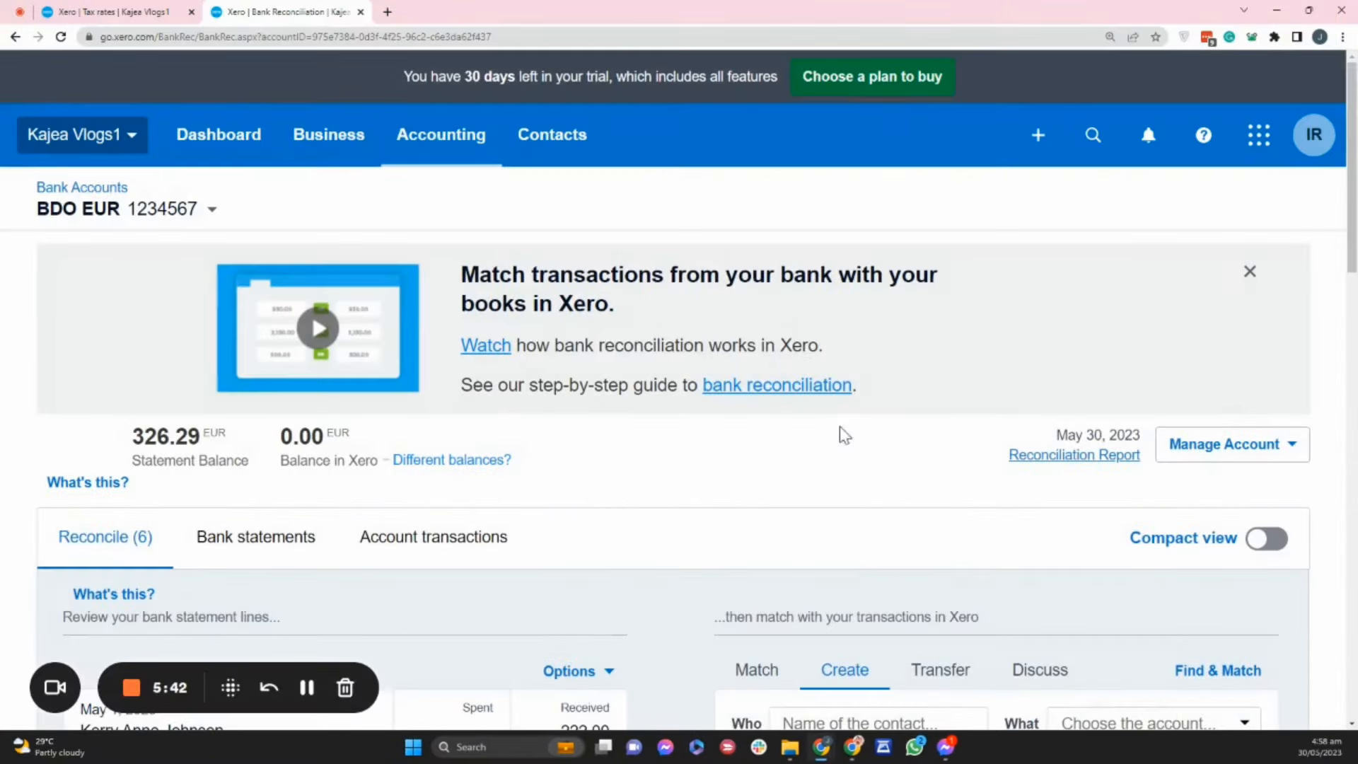
# Start another statement import for the BDO EUR account in Xero, upload unified_payments (12).csv, and continue to the import settings
pyautogui.click(1292, 447)
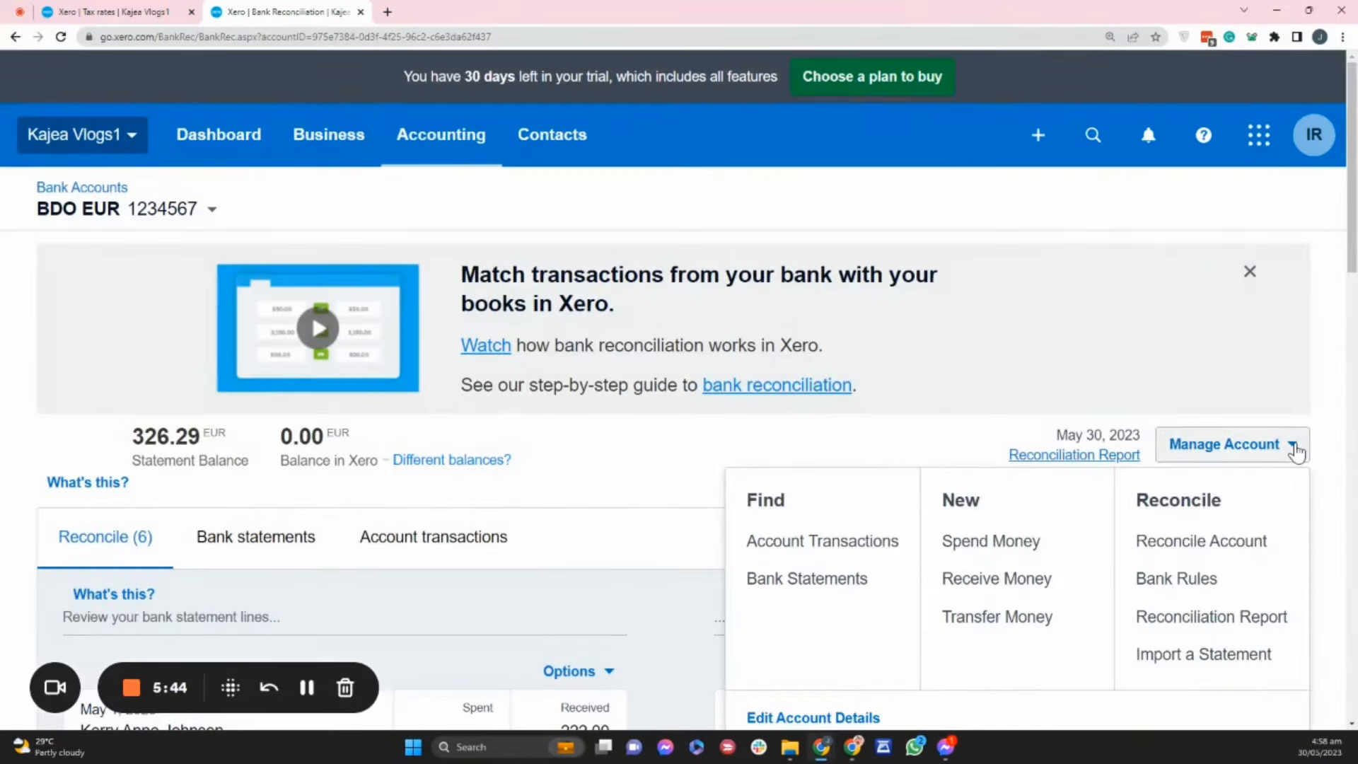
pyautogui.click(1195, 656)
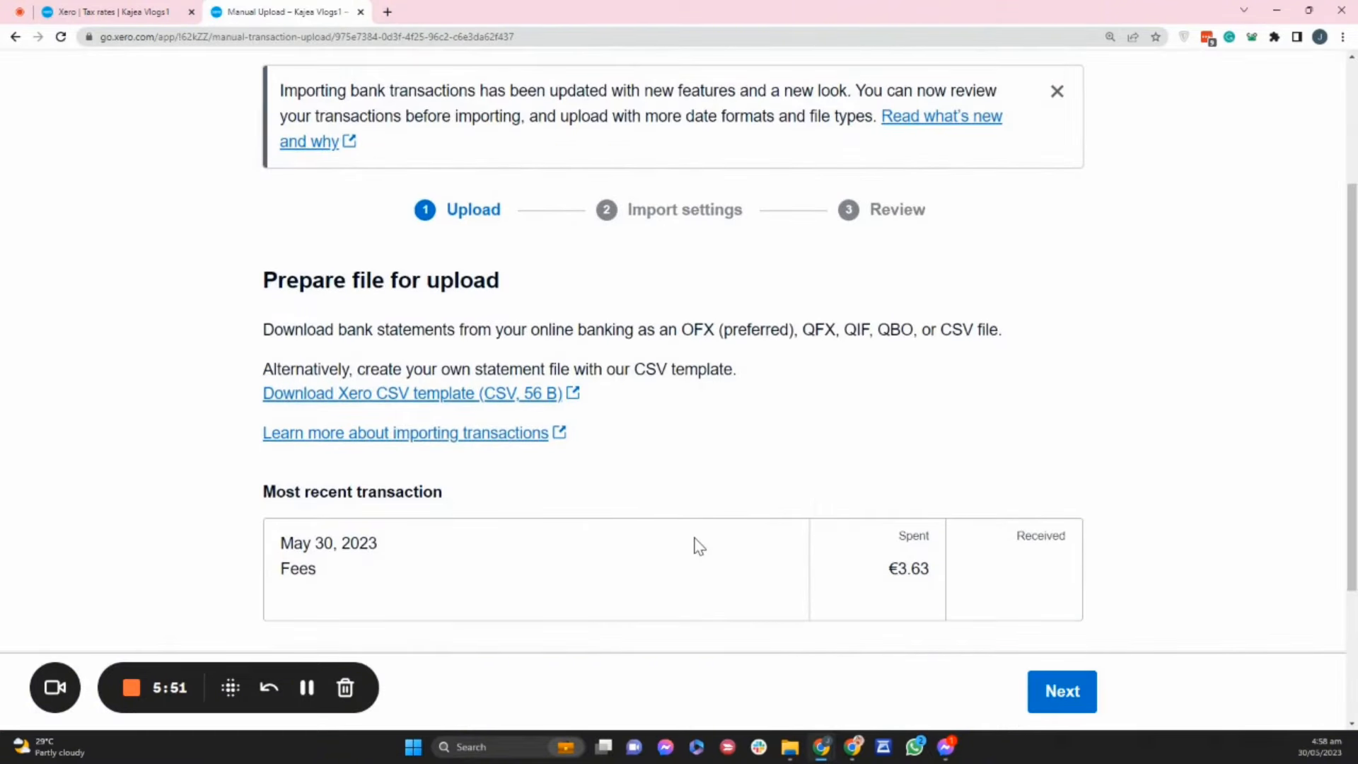
pyautogui.scroll(-3, 699, 546)
pyautogui.click(685, 559)
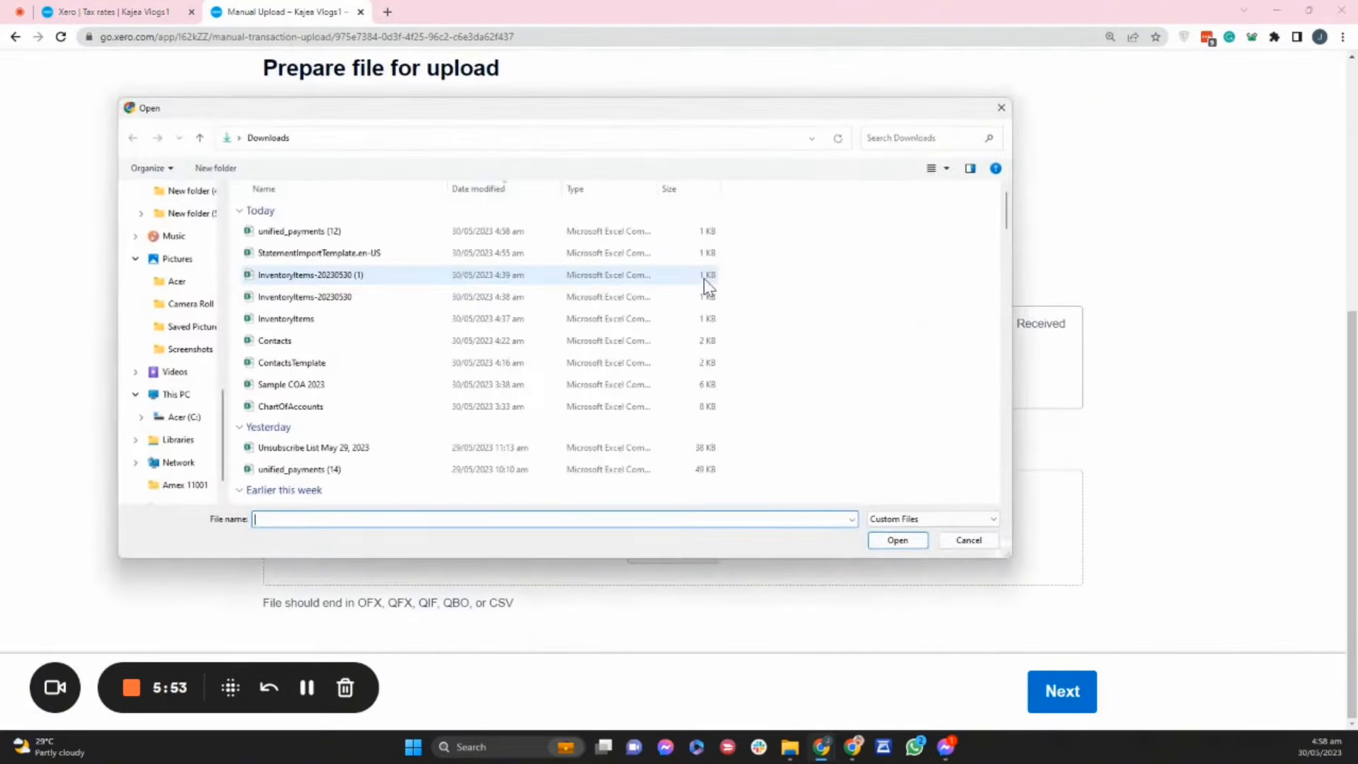
pyautogui.click(357, 233)
pyautogui.click(898, 540)
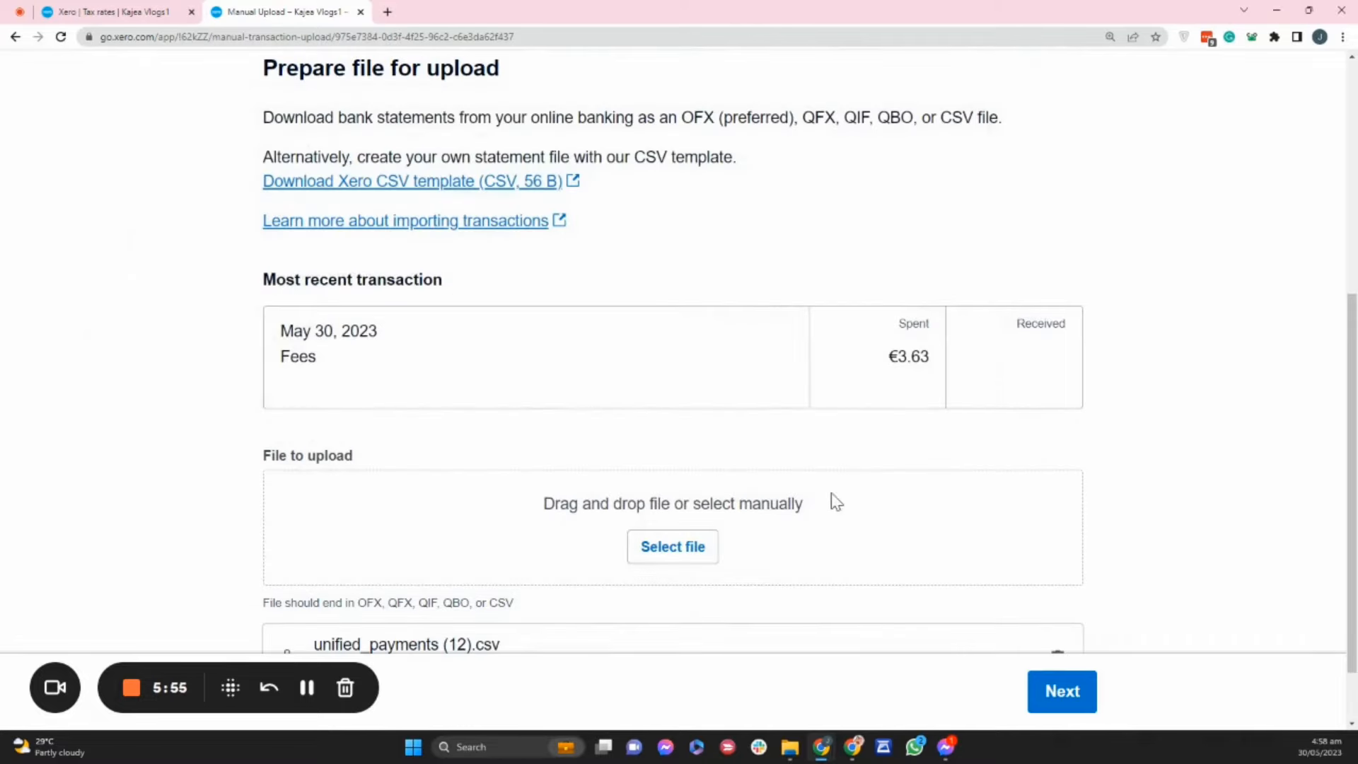
pyautogui.click(1060, 693)
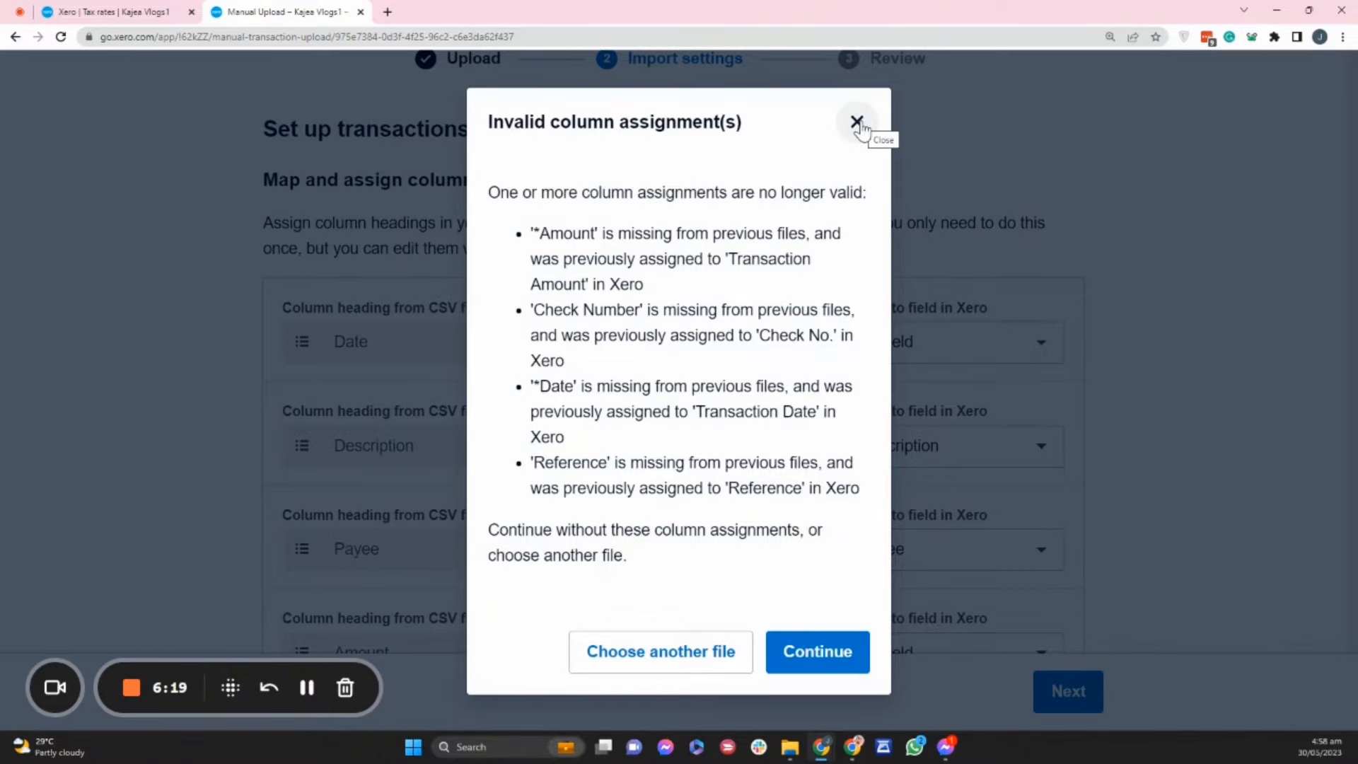
# Open unified_payments (12) from Downloads in Excel, fit all columns to their contents, and examine the Date, Description and Payee headings
pyautogui.click(790, 746)
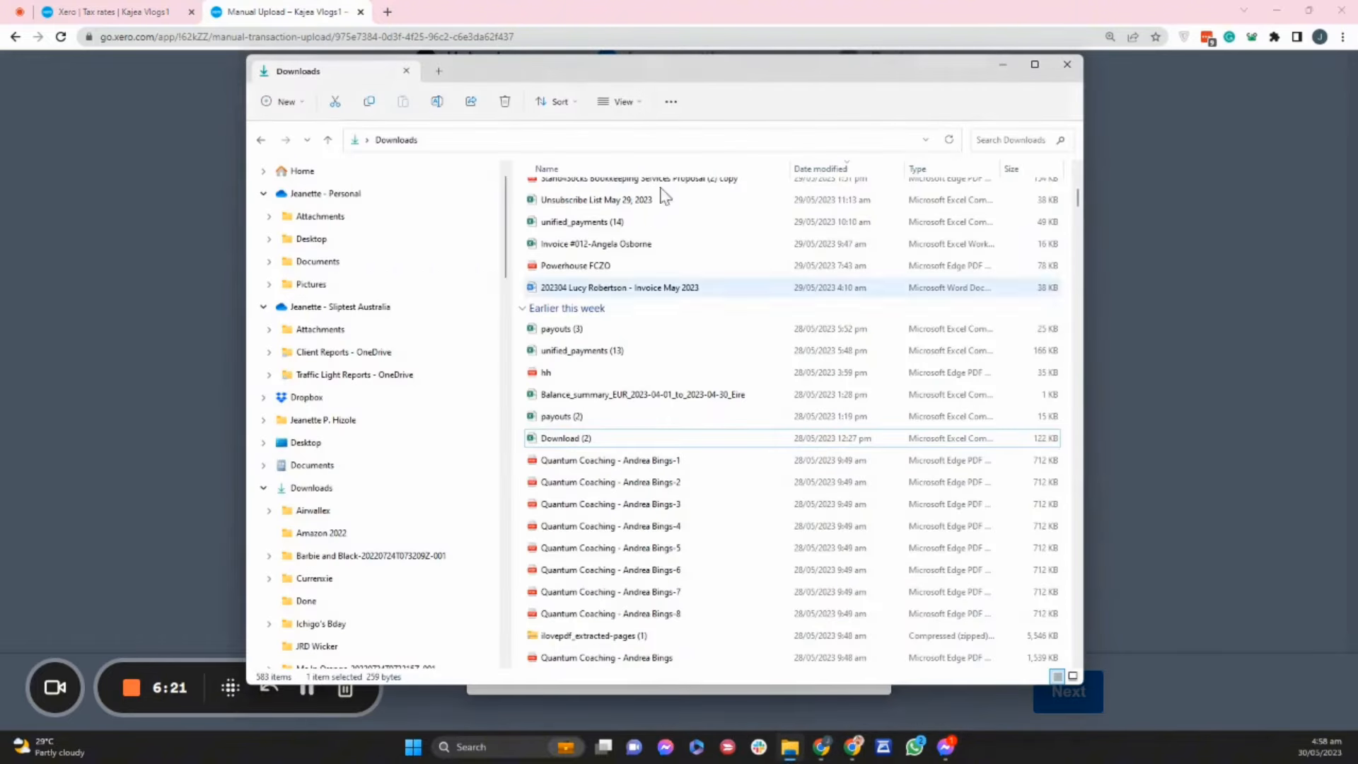
pyautogui.scroll(3, 813, 206)
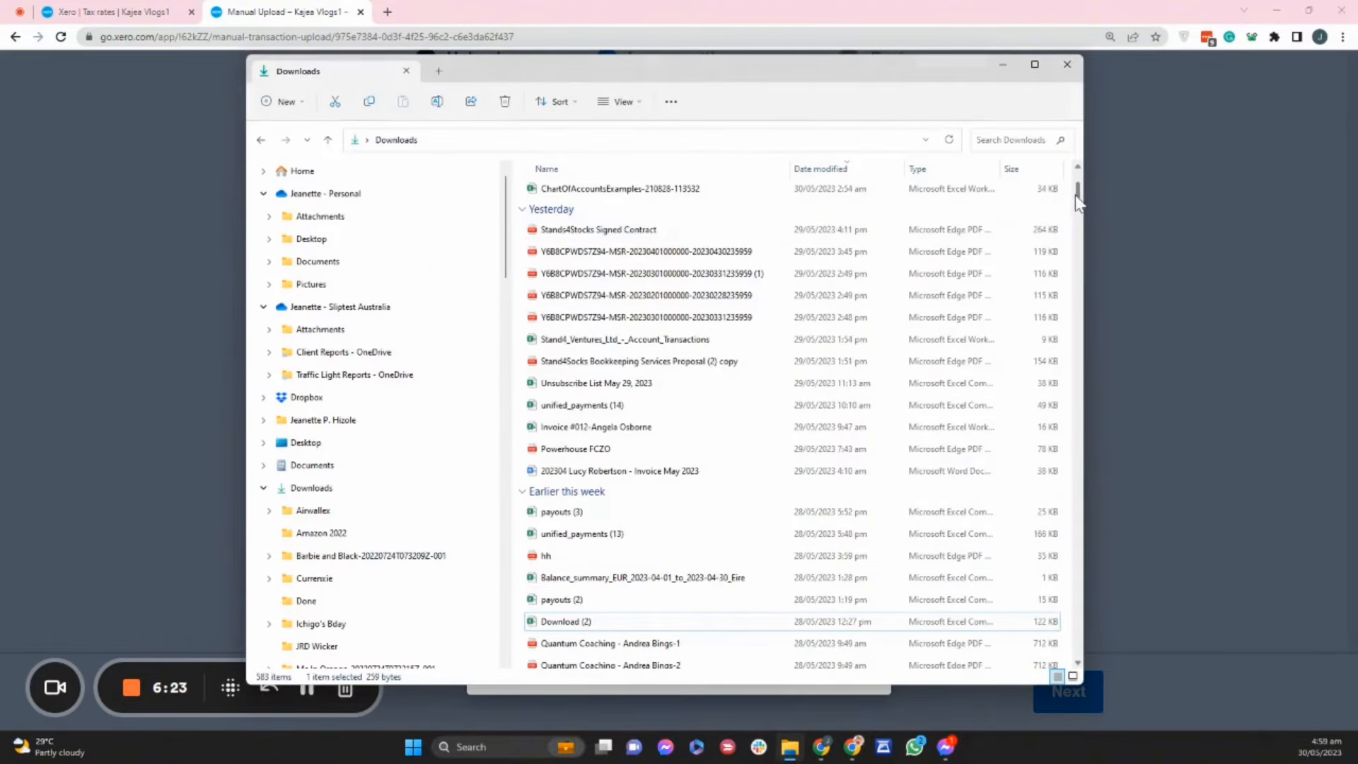
pyautogui.moveTo(1078, 203); pyautogui.dragTo(1080, 173)
pyautogui.doubleClick(735, 209)
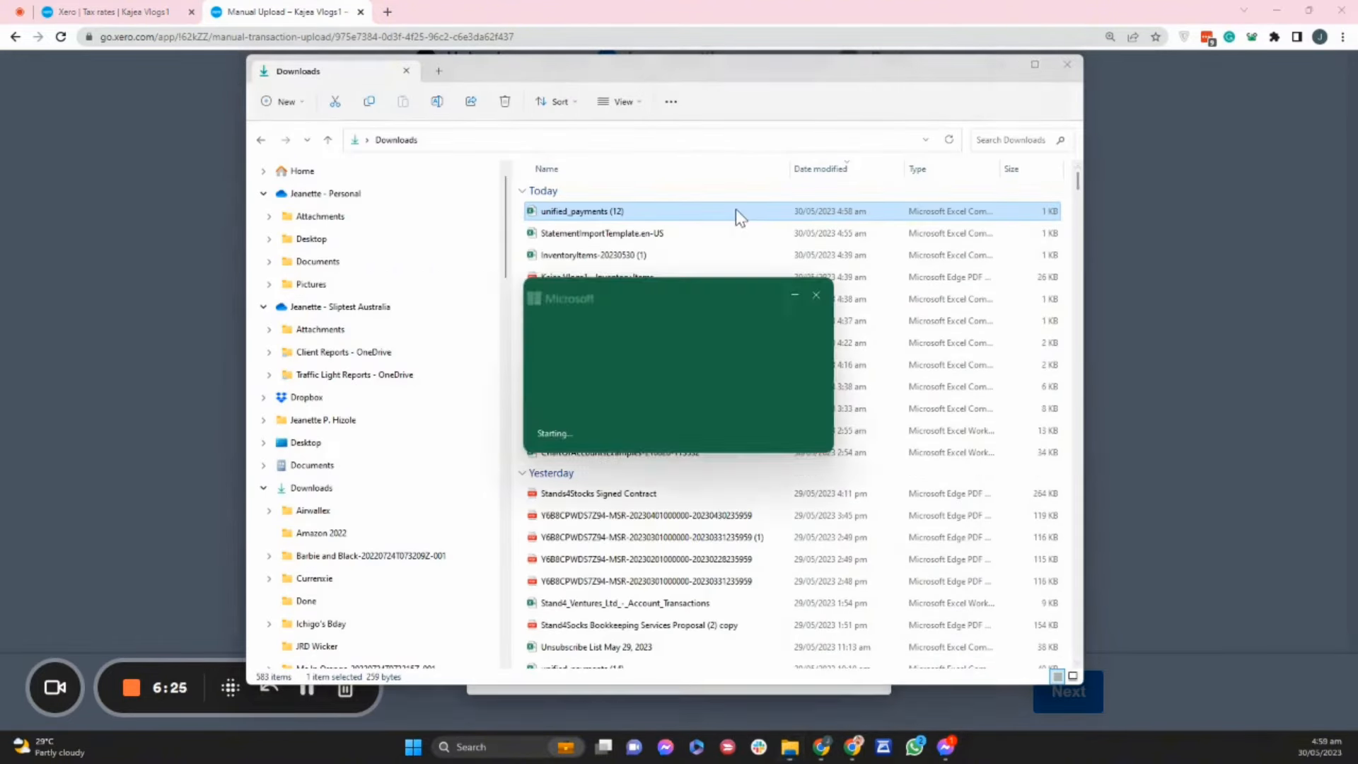
pyautogui.click(14, 155)
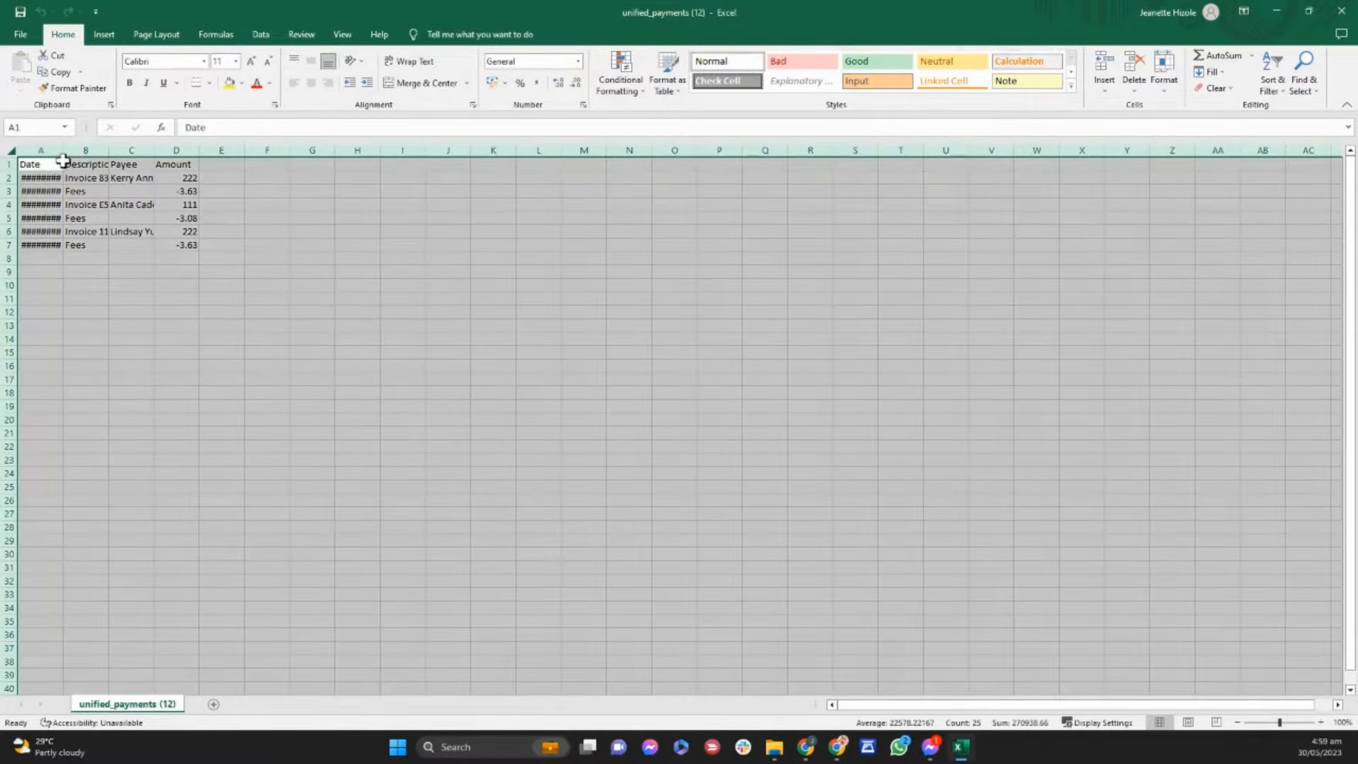
pyautogui.doubleClick(64, 154)
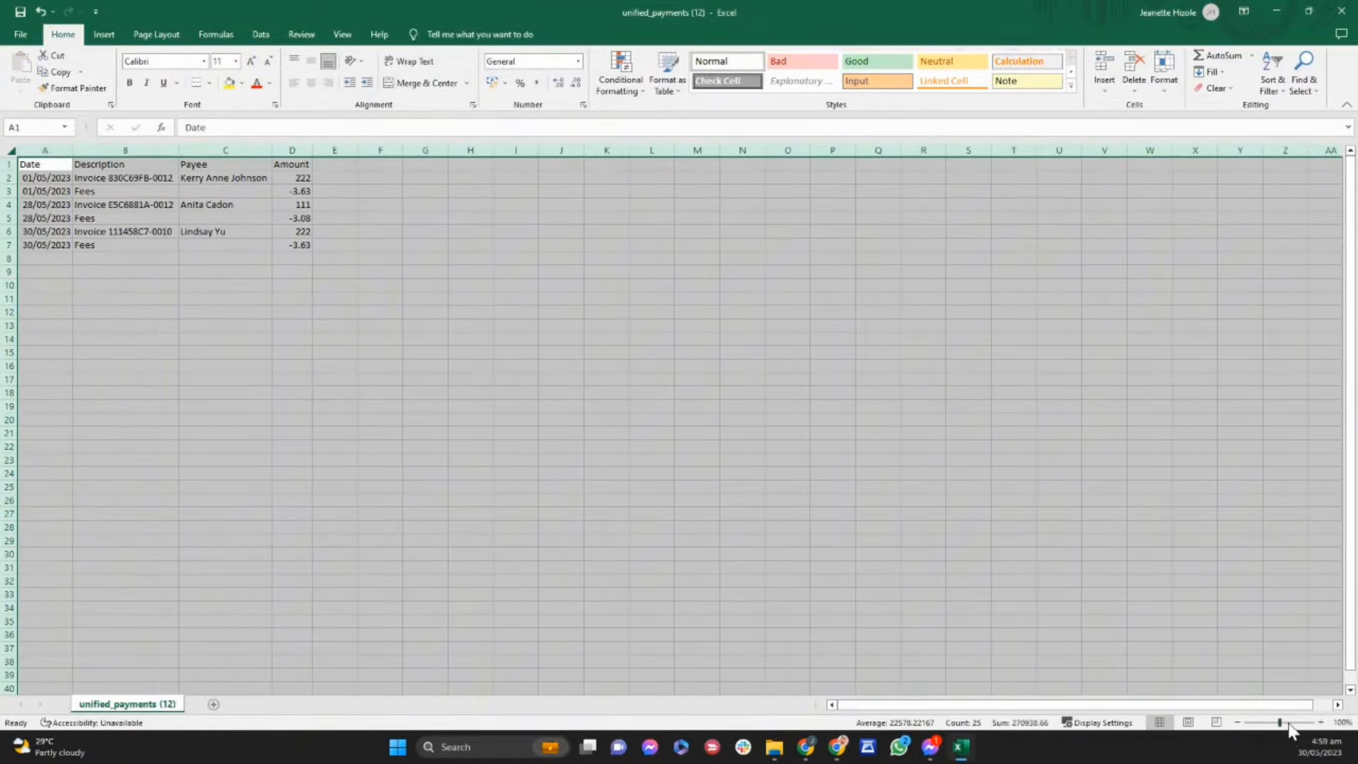
pyautogui.click(1288, 723)
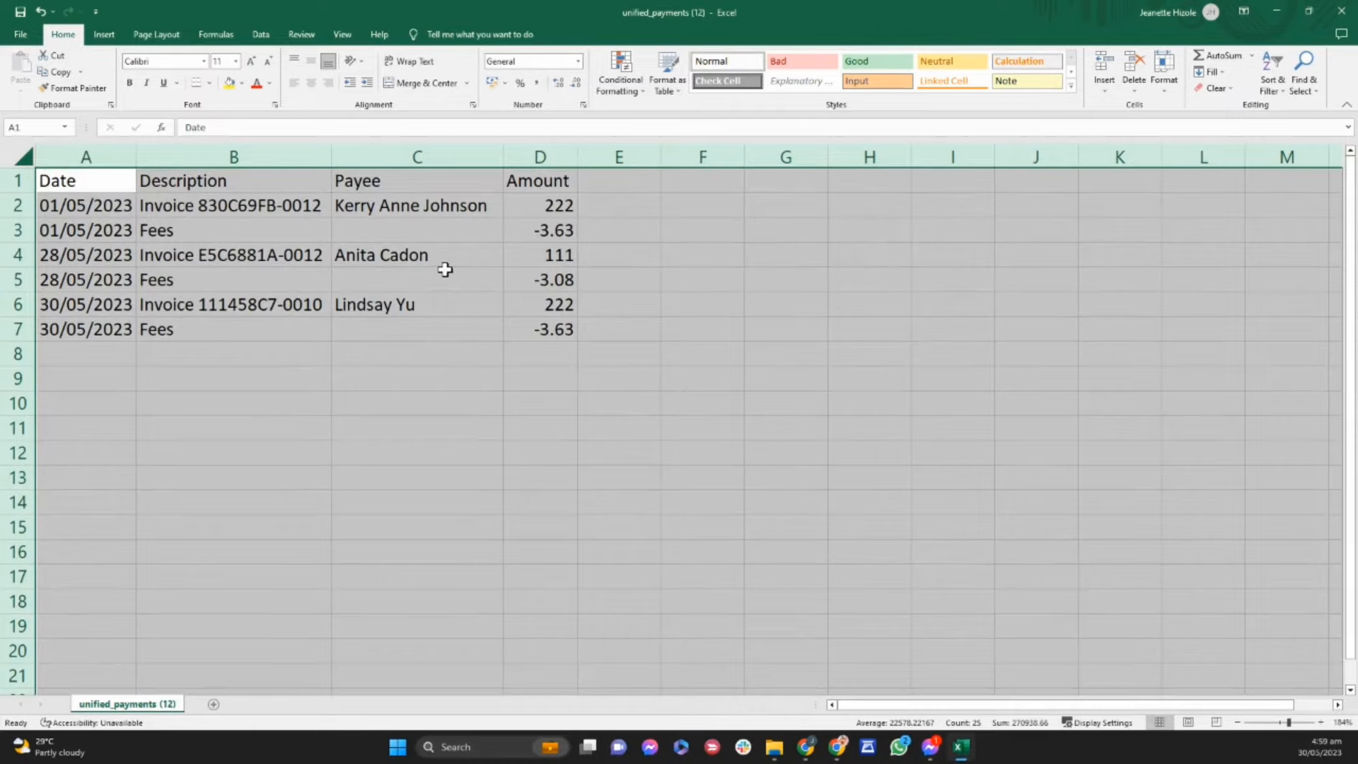
pyautogui.click(445, 269)
pyautogui.click(105, 183)
pyautogui.click(210, 178)
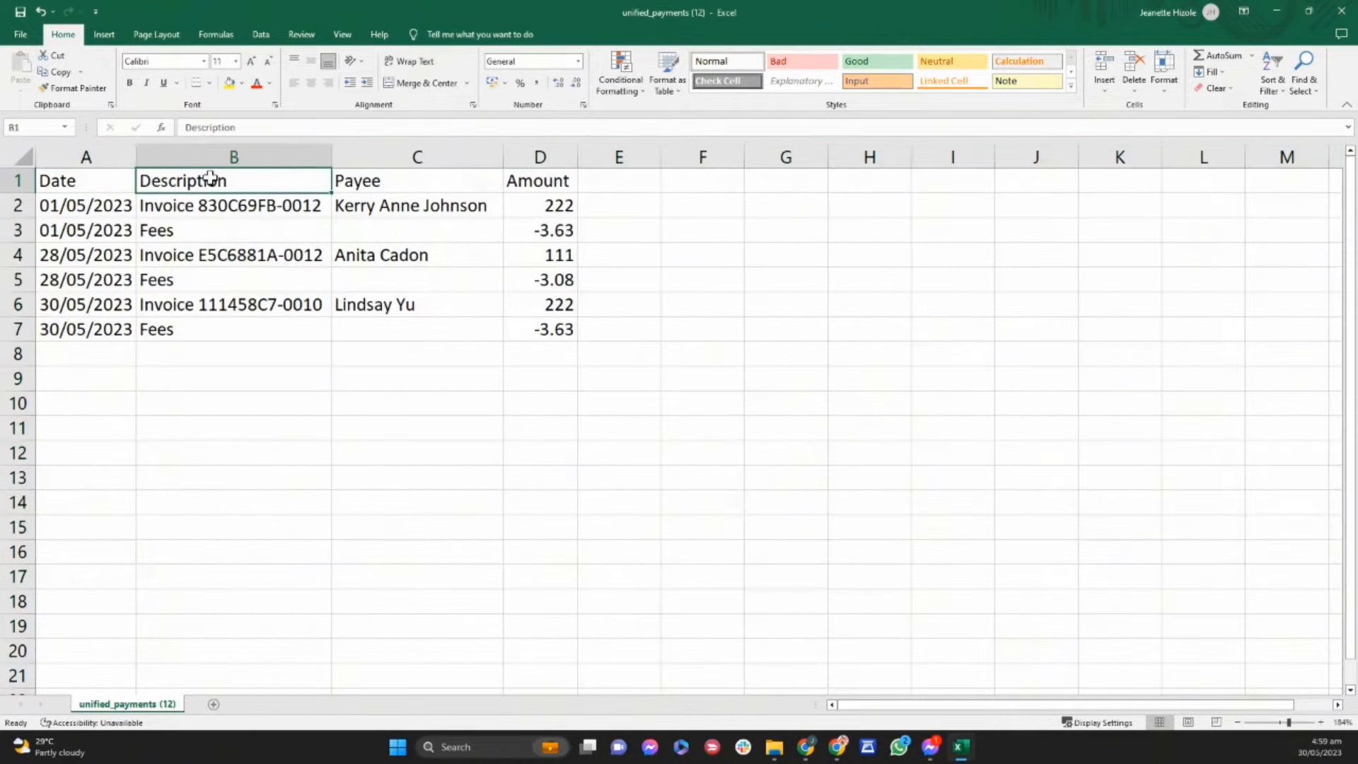
pyautogui.click(358, 178)
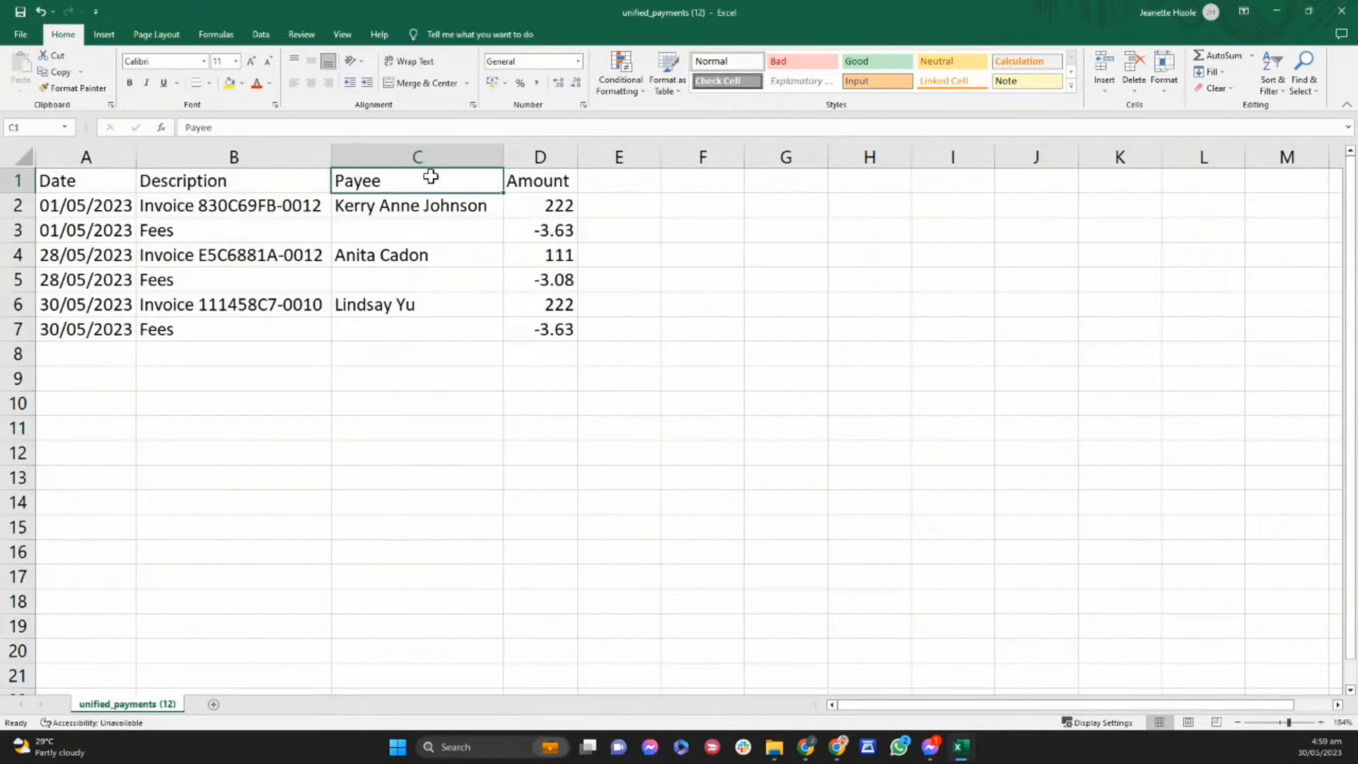
# Open StatementImportTemplate.en-US from Downloads and copy its *Date heading into cell A1 of unified_payments (12)
pyautogui.click(774, 747)
pyautogui.doubleClick(621, 235)
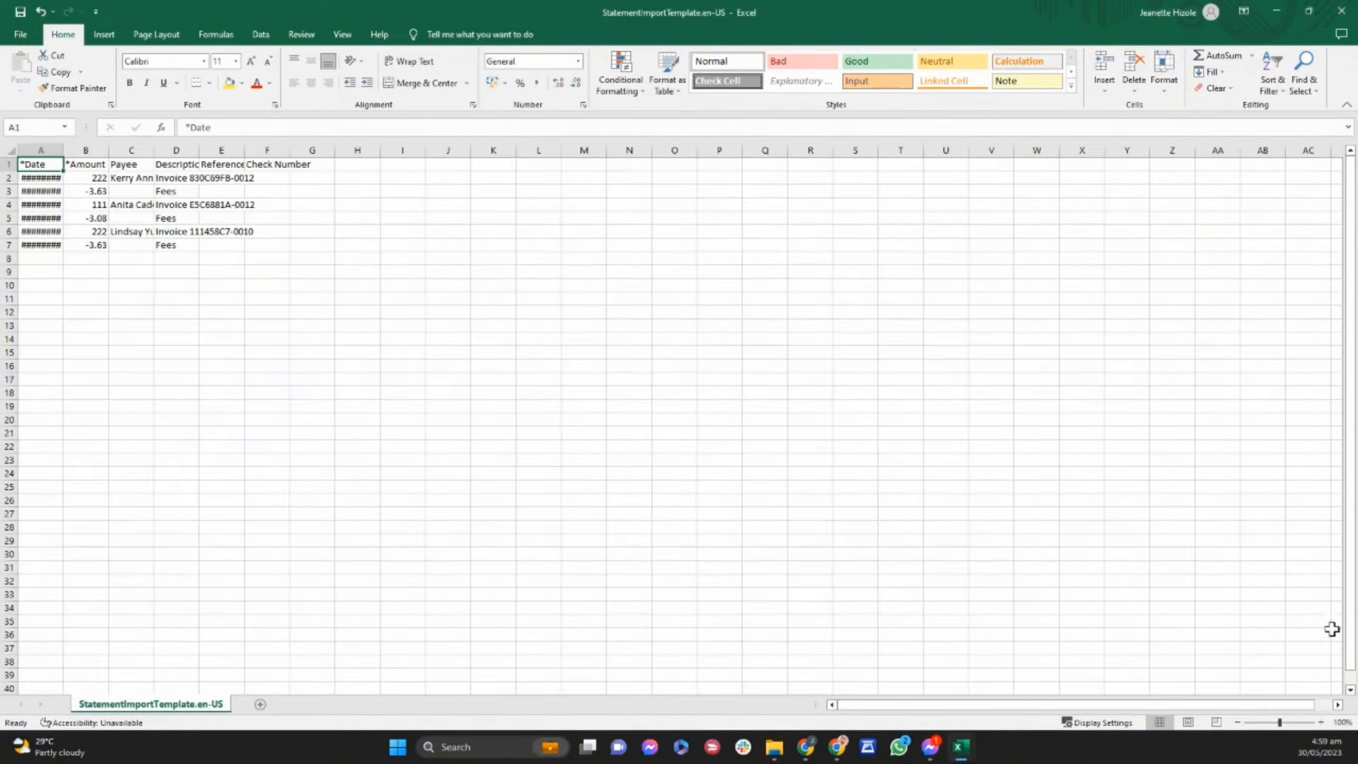
pyautogui.moveTo(1283, 720); pyautogui.dragTo(1291, 720)
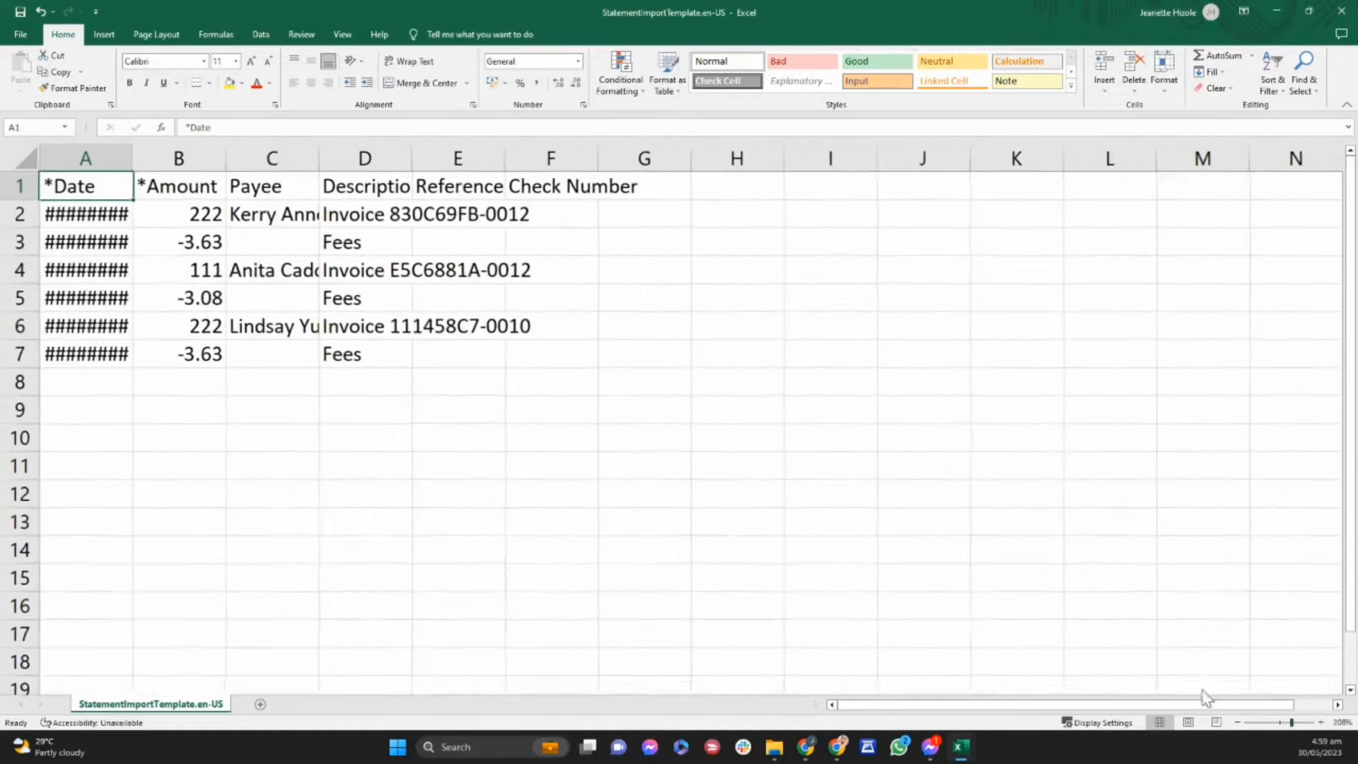
pyautogui.doubleClick(135, 153)
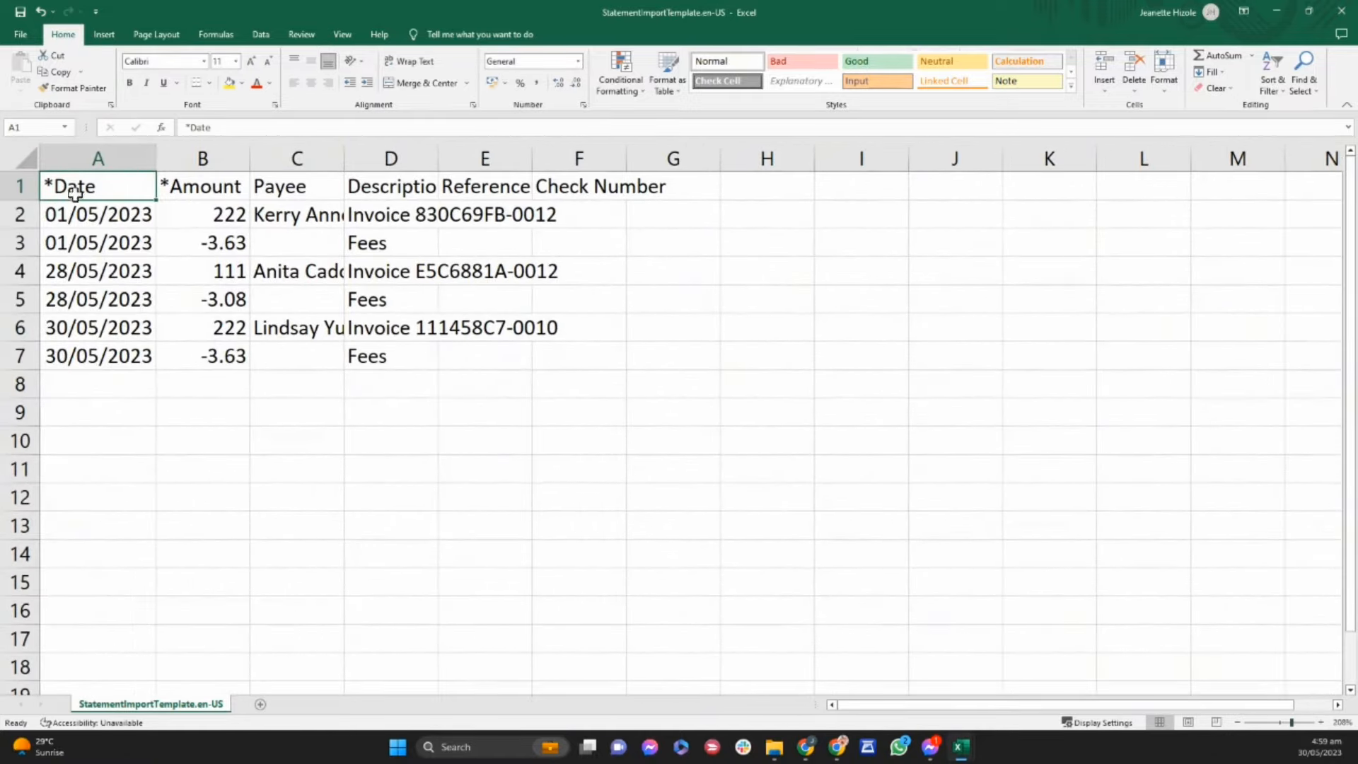
pyautogui.hotkey('ctrl', 'c')
pyautogui.hotkey('alt', 'Tab')
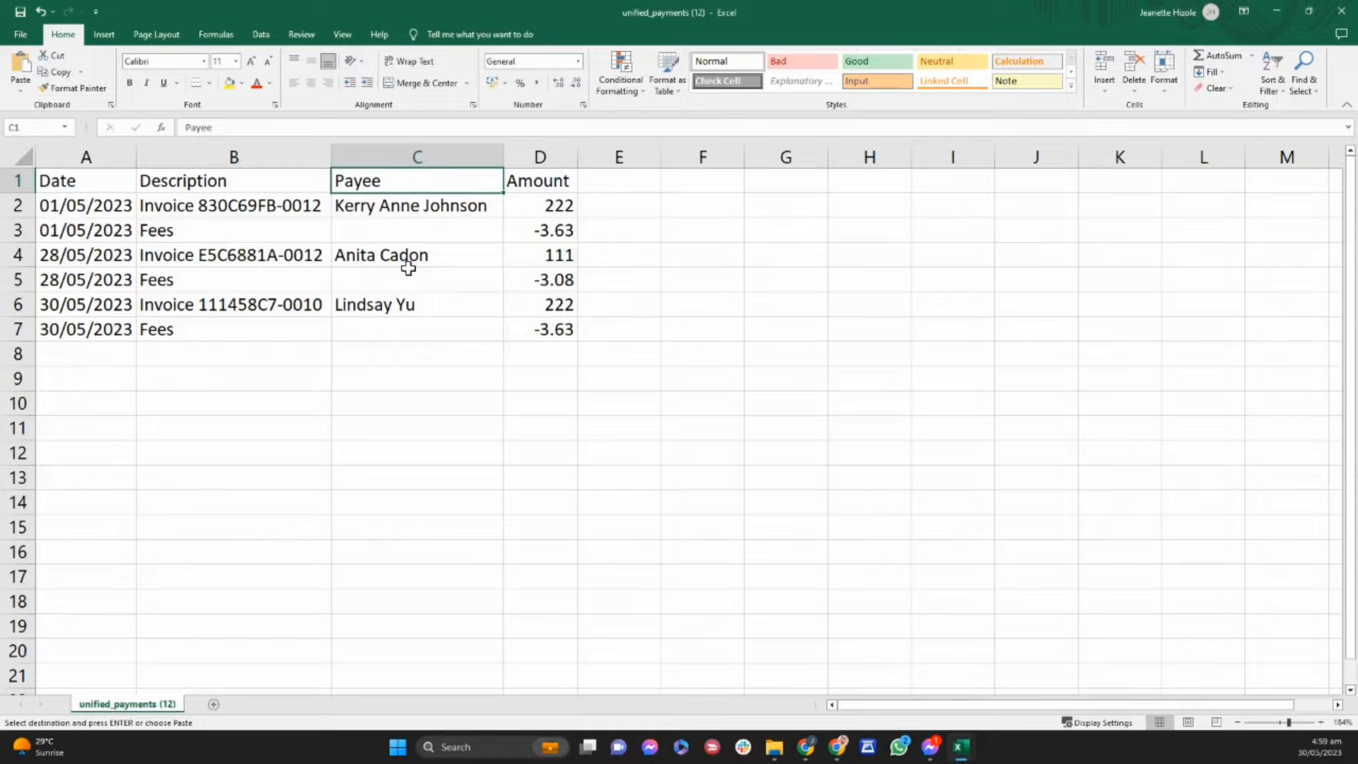
pyautogui.click(90, 188)
pyautogui.hotkey('ctrl', 'v')
# Copy the Description heading from the import template over the Description heading in cell B1 of unified_payments (12)
pyautogui.hotkey('alt', 'Tab')
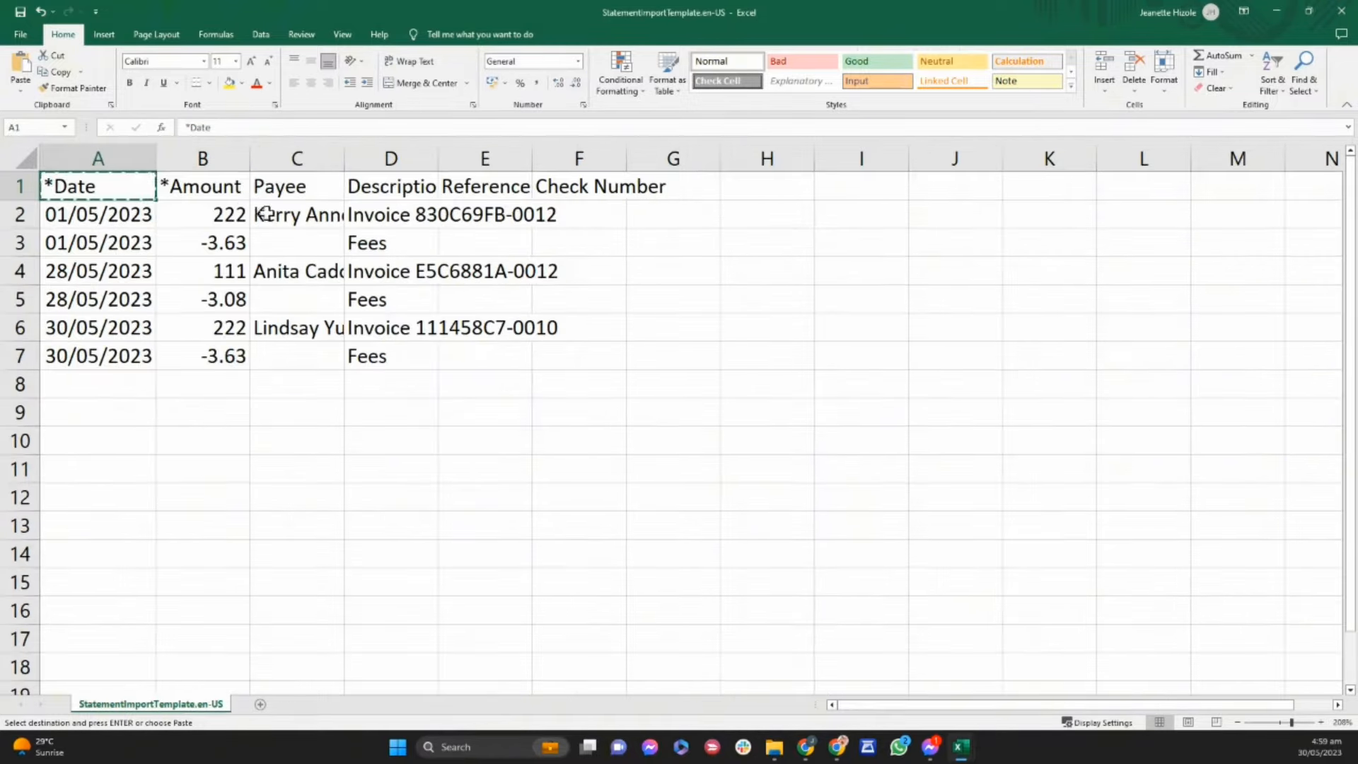
pyautogui.click(374, 196)
pyautogui.hotkey('ctrl', 'c')
pyautogui.hotkey('alt', 'Tab')
pyautogui.click(239, 185)
pyautogui.hotkey('ctrl', 'v')
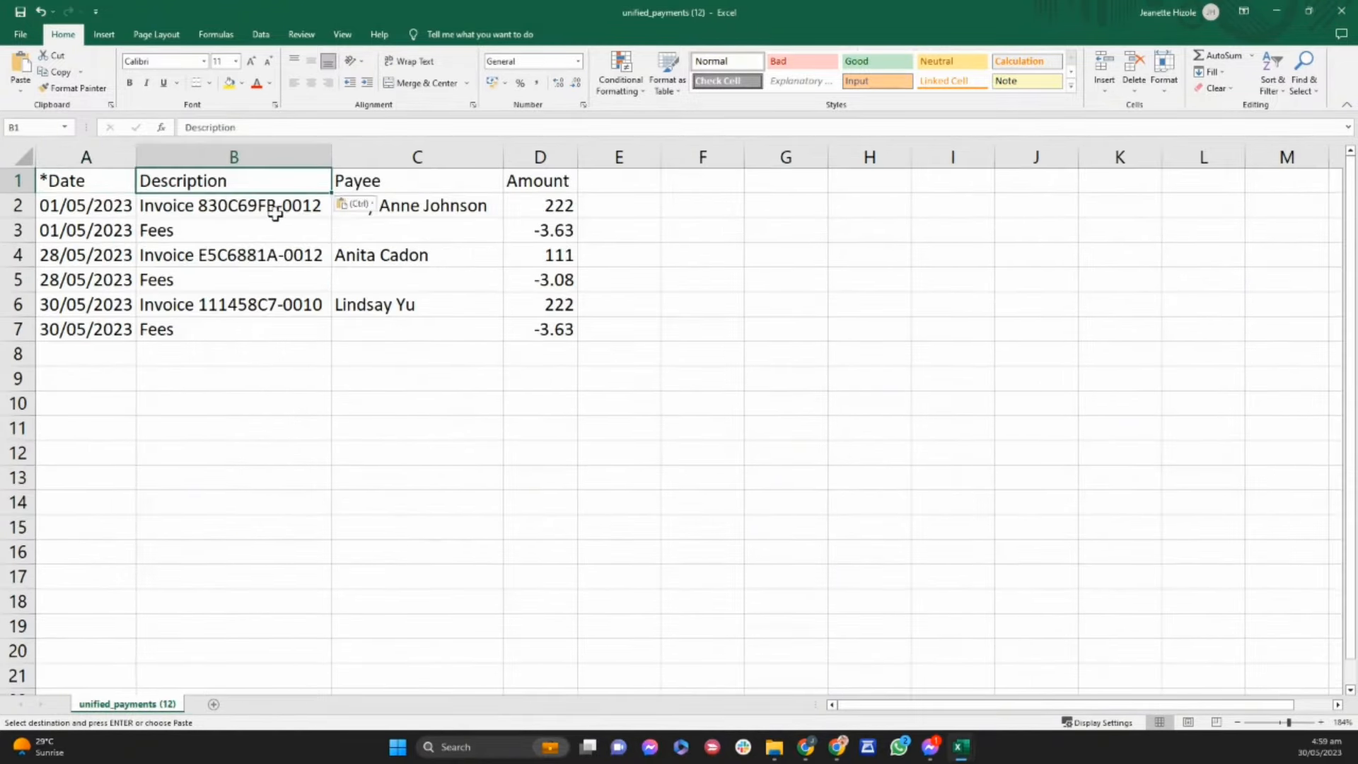
# Copy the template's *Amount heading into cell D1 of unified_payments (12)
pyautogui.hotkey('alt', 'Tab')
pyautogui.click(197, 187)
pyautogui.hotkey('ctrl', 'c')
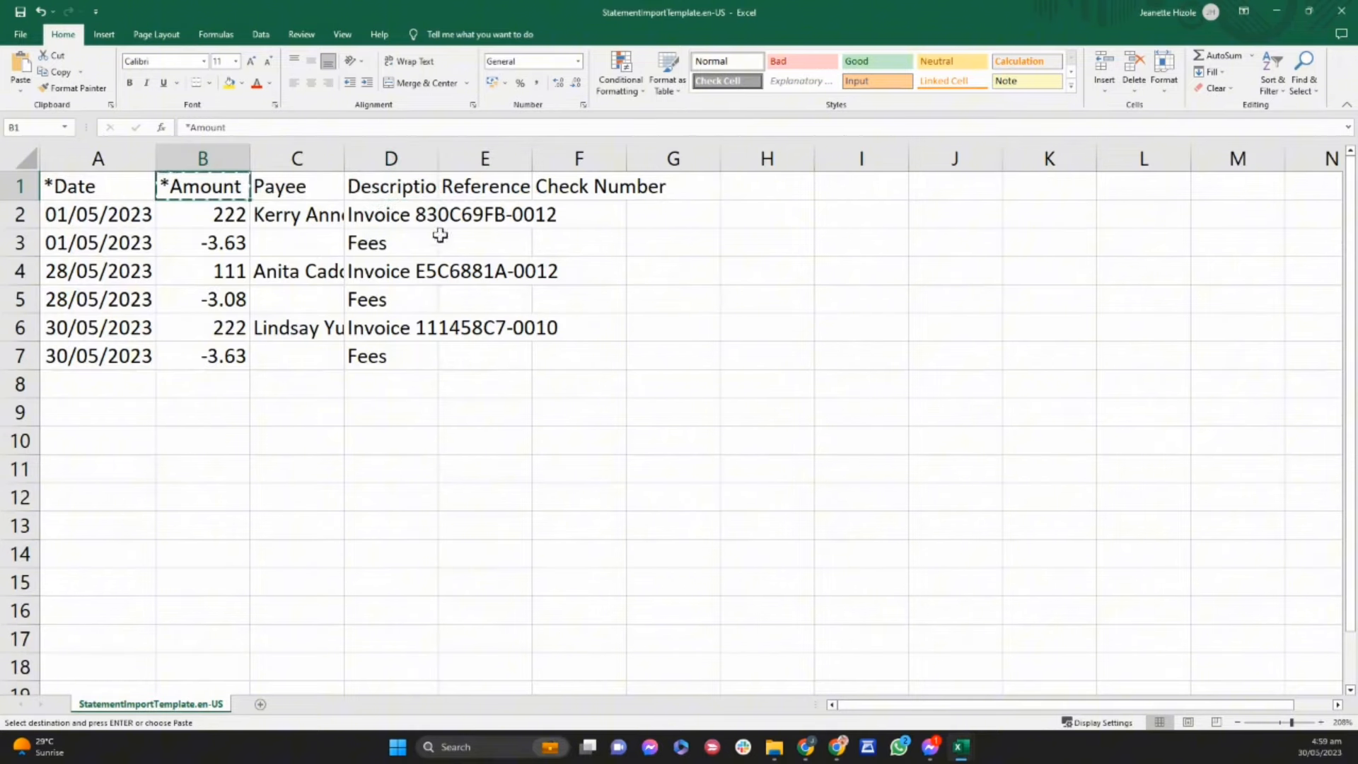
pyautogui.hotkey('alt', 'Tab')
pyautogui.click(532, 185)
pyautogui.hotkey('ctrl', 'v')
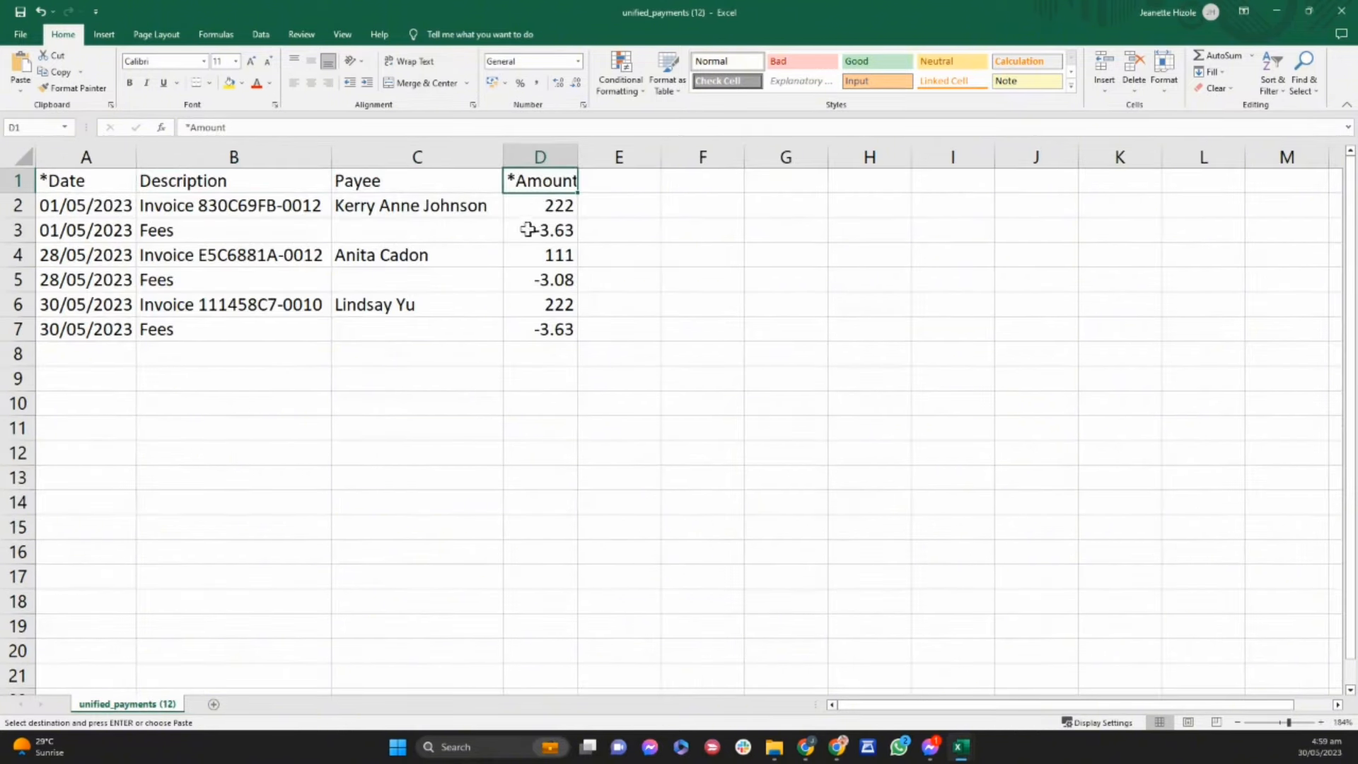
# Copy the template's Payee heading into cell C1 of unified_payments (12) and clear the copy selection
pyautogui.hotkey('alt', 'Tab')
pyautogui.click(299, 190)
pyautogui.hotkey('ctrl', 'c')
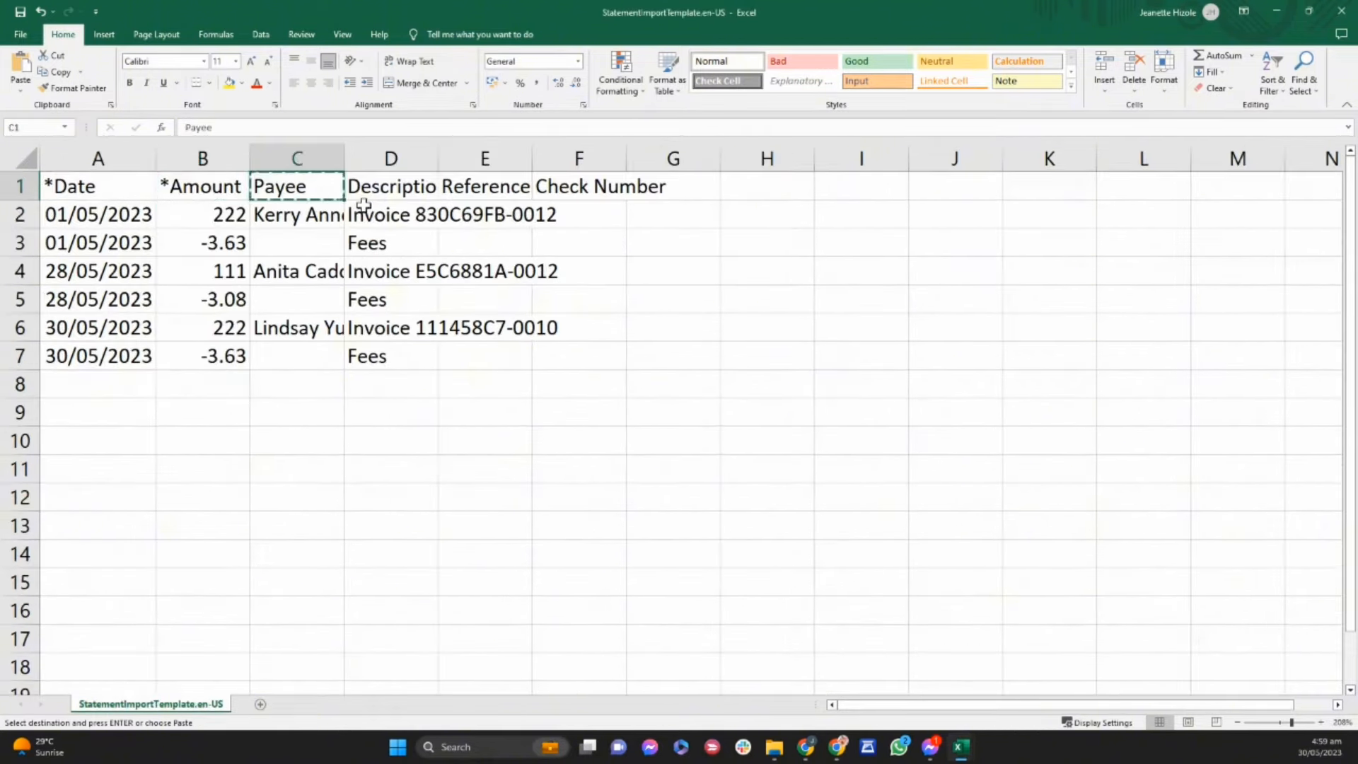
pyautogui.hotkey('alt', 'Tab')
pyautogui.click(372, 188)
pyautogui.hotkey('ctrl', 'v')
pyautogui.click(580, 404)
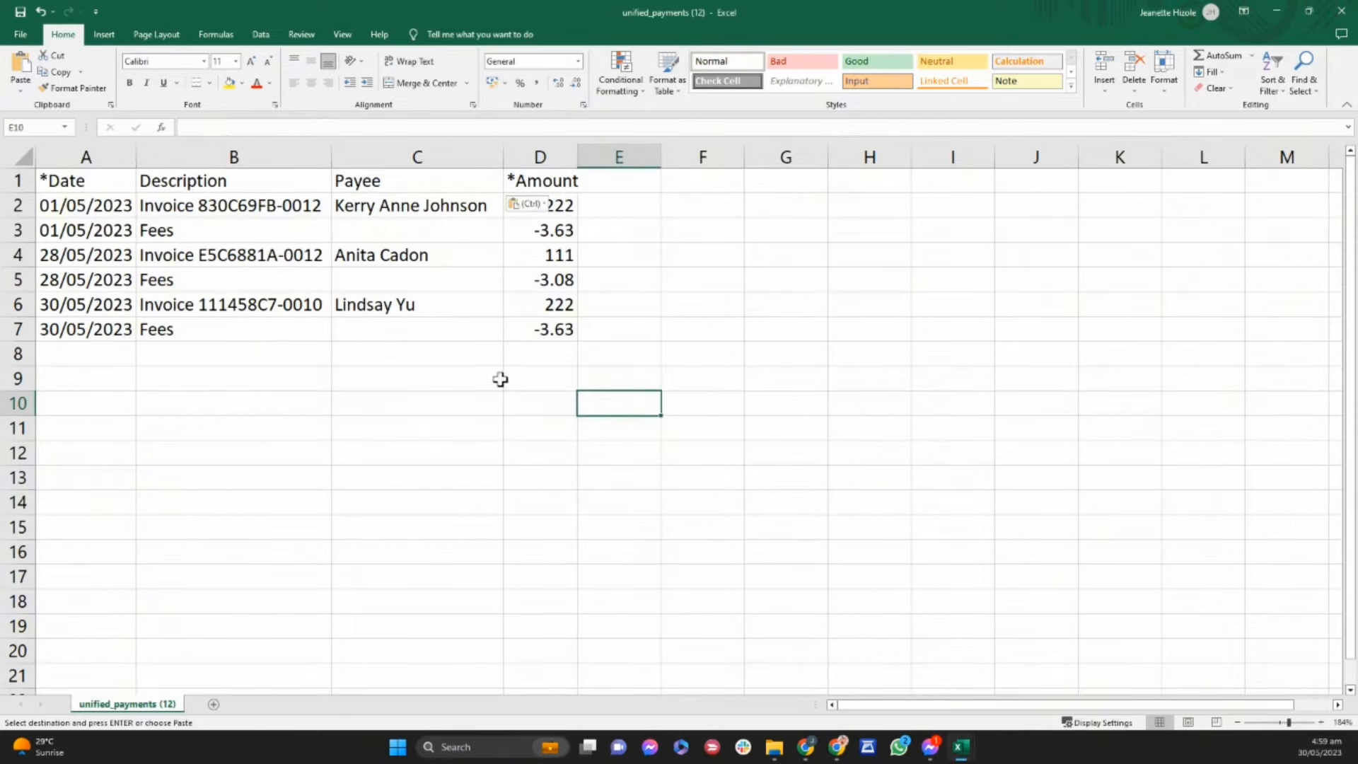
pyautogui.press('Escape')
# Close unified_payments (12) with its new headings saved, and close StatementImportTemplate.en-US without saving changes
pyautogui.click(1342, 11)
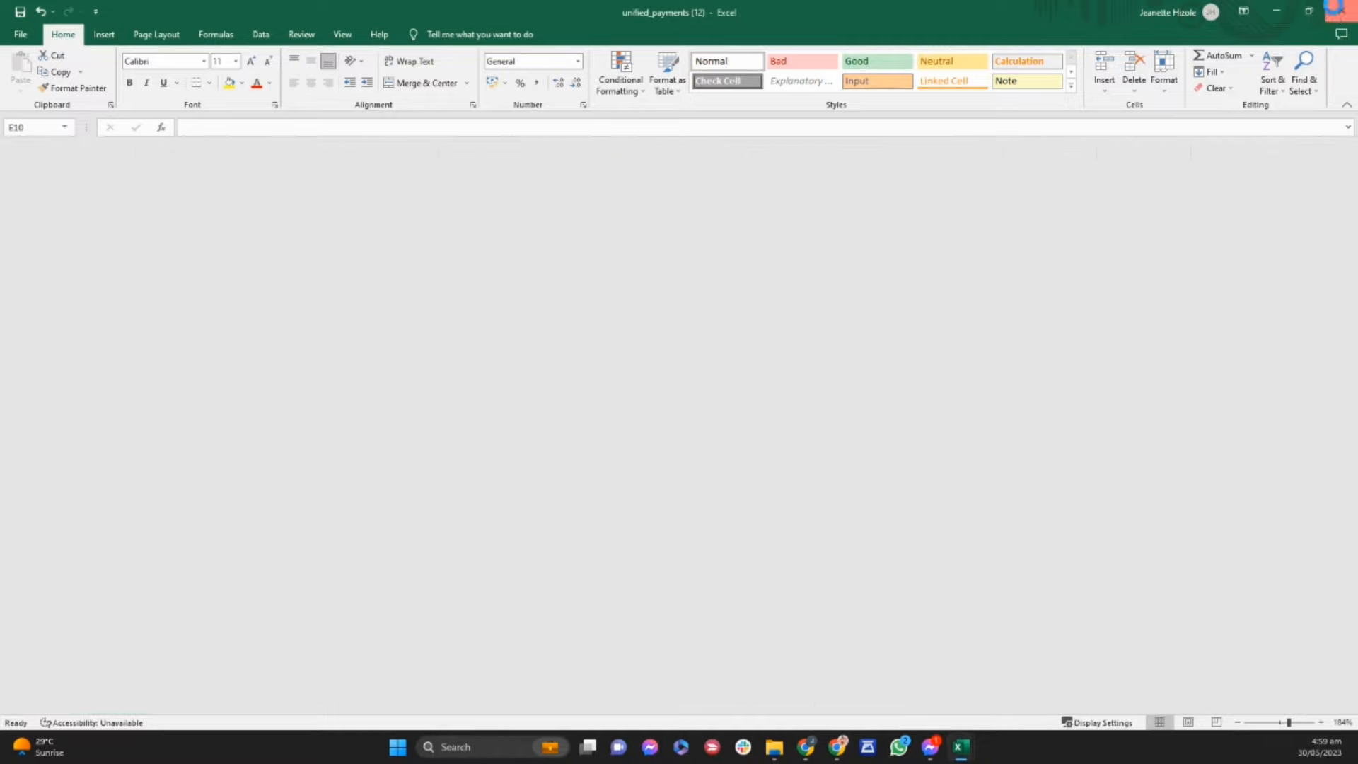
pyautogui.click(1342, 12)
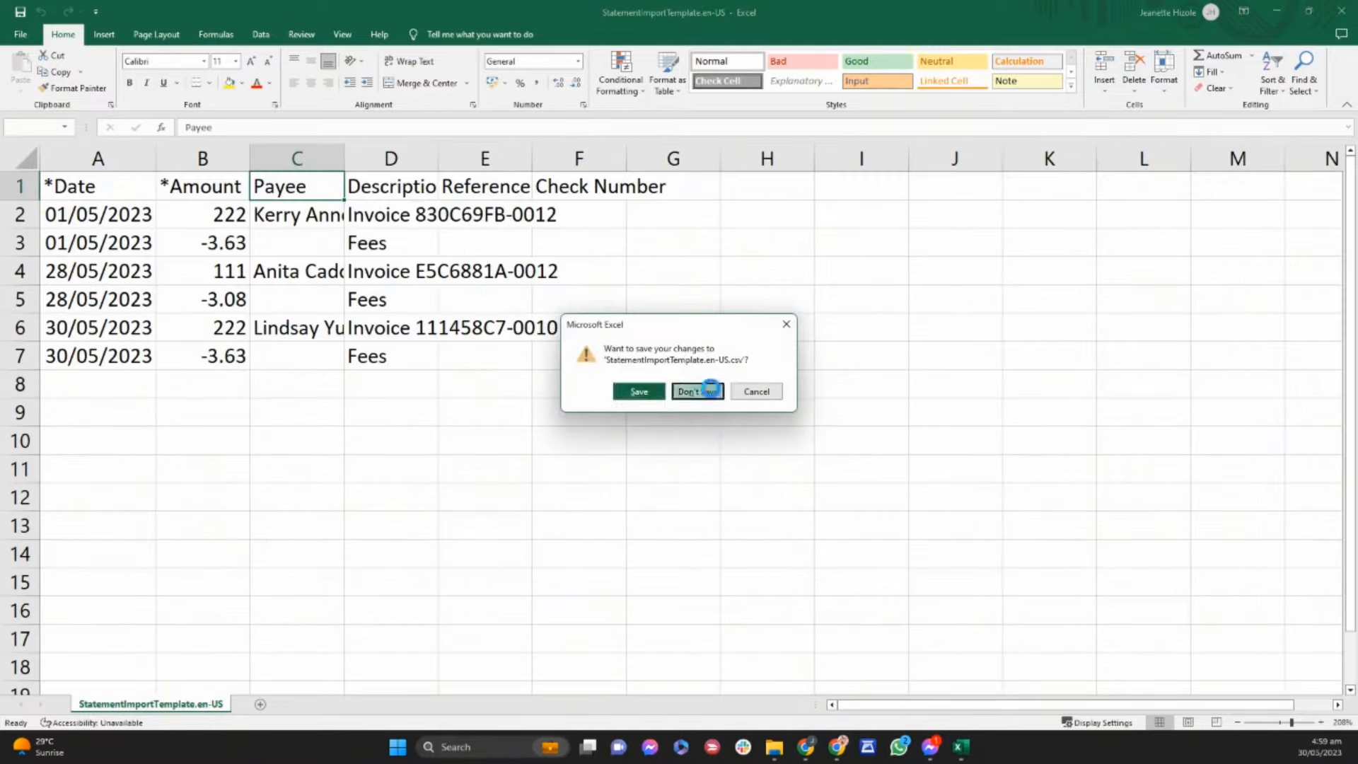
pyautogui.click(697, 391)
# Return to the Xero import in Chrome, replace the upload with the revised unified_payments (12).csv, and continue to the import settings
pyautogui.moveTo(821, 750)
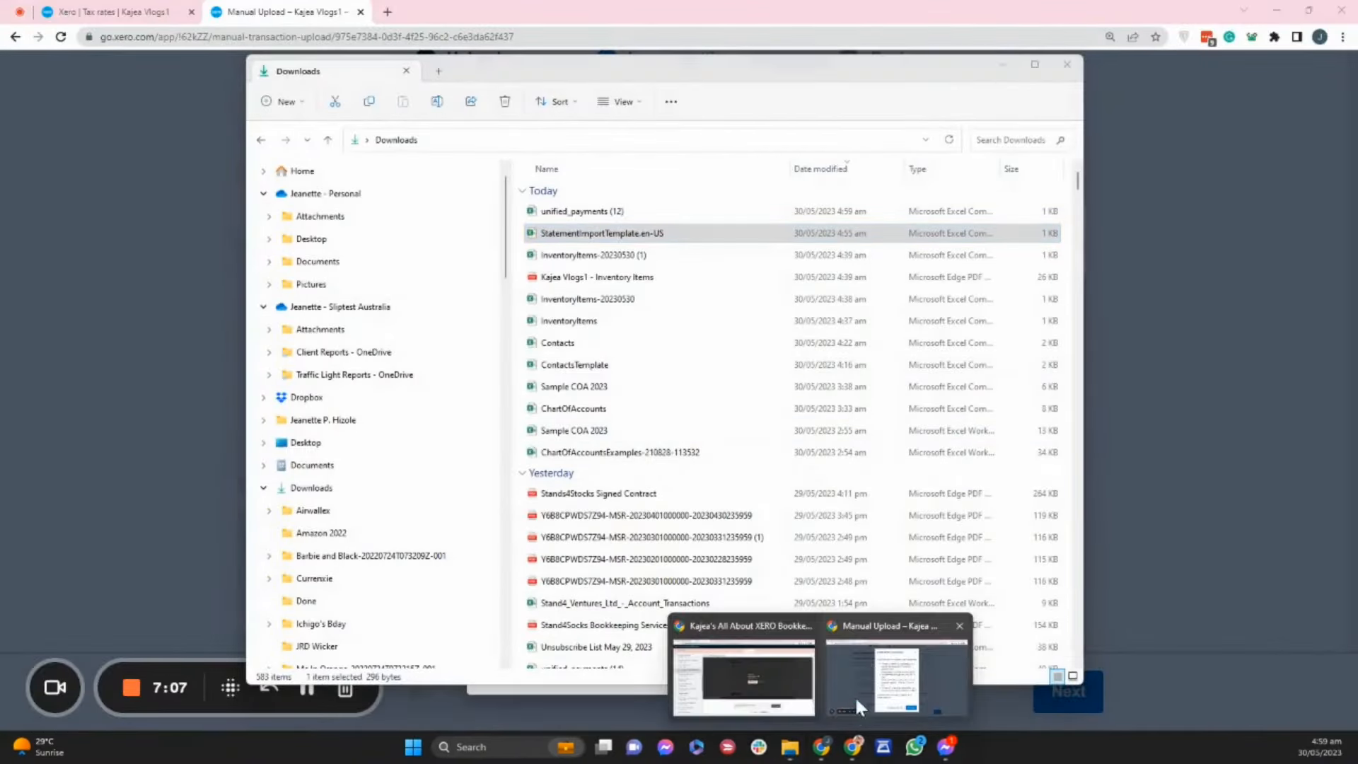
pyautogui.click(866, 696)
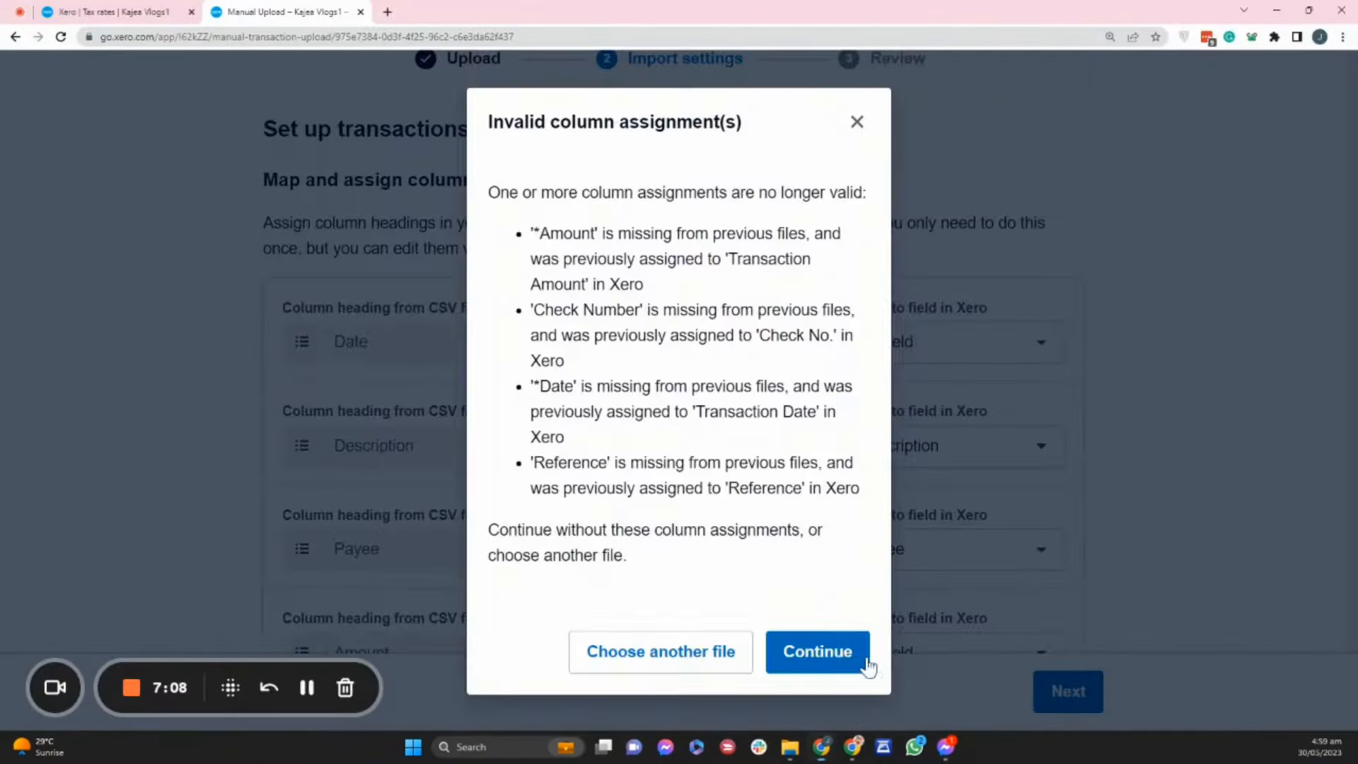
pyautogui.click(682, 658)
pyautogui.click(690, 605)
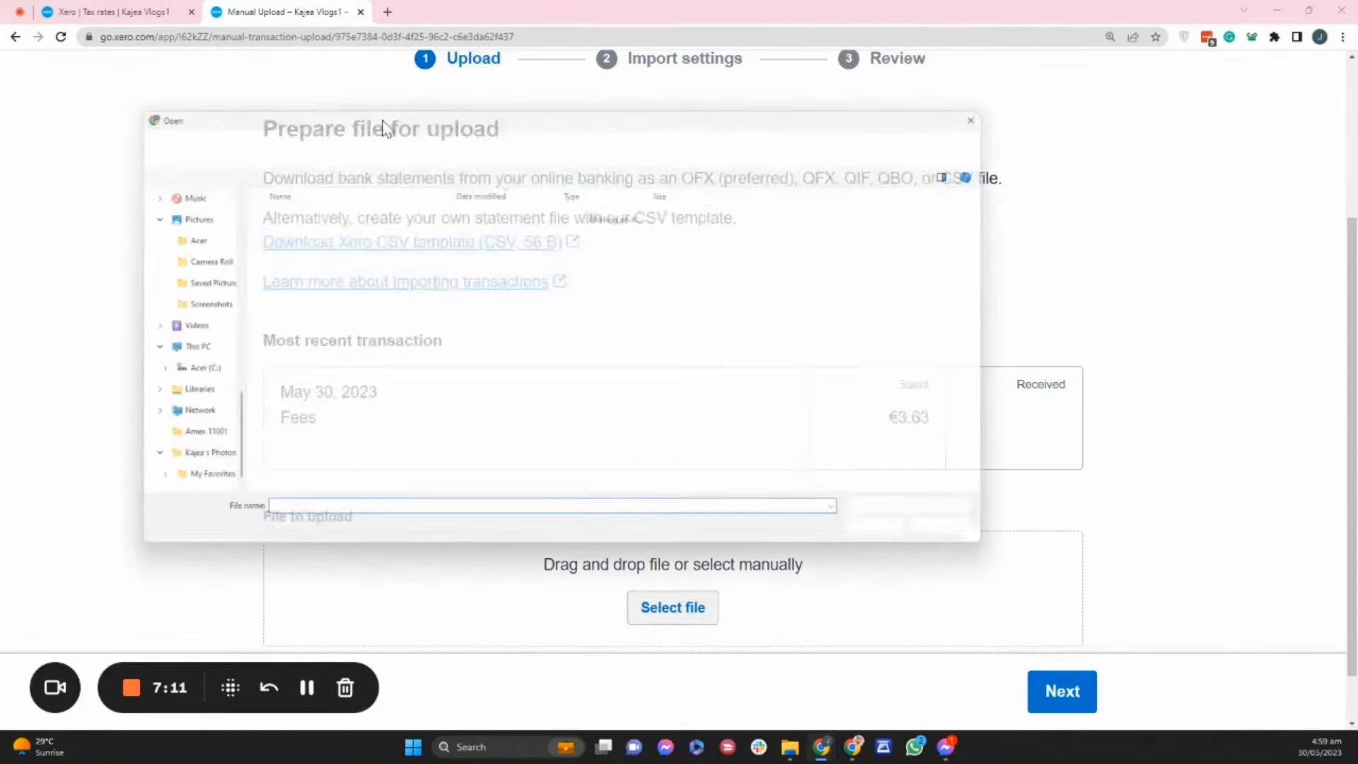
pyautogui.click(905, 543)
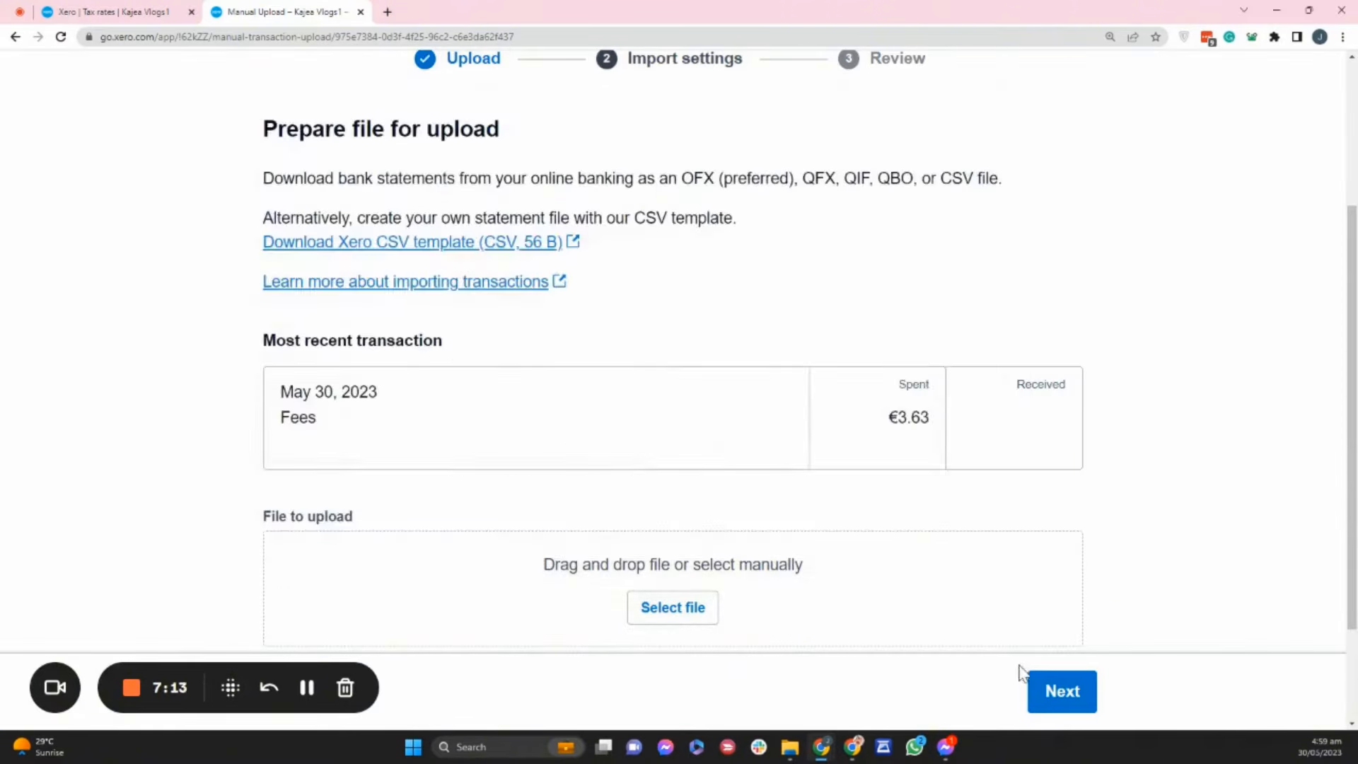
pyautogui.click(1058, 692)
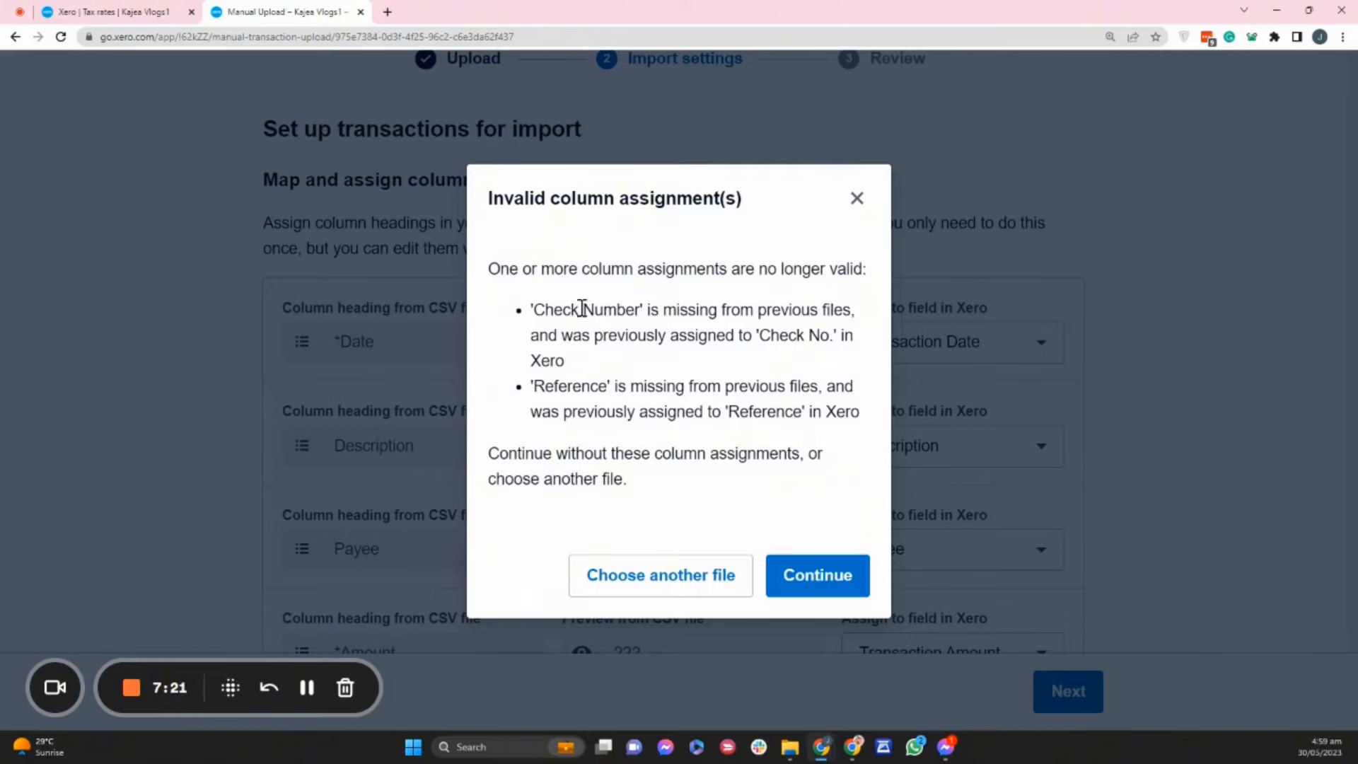
# Reopen unified_payments (12) in Excel with fitted columns and check its headings against the Check Number and Reference columns named by Xero
pyautogui.click(790, 747)
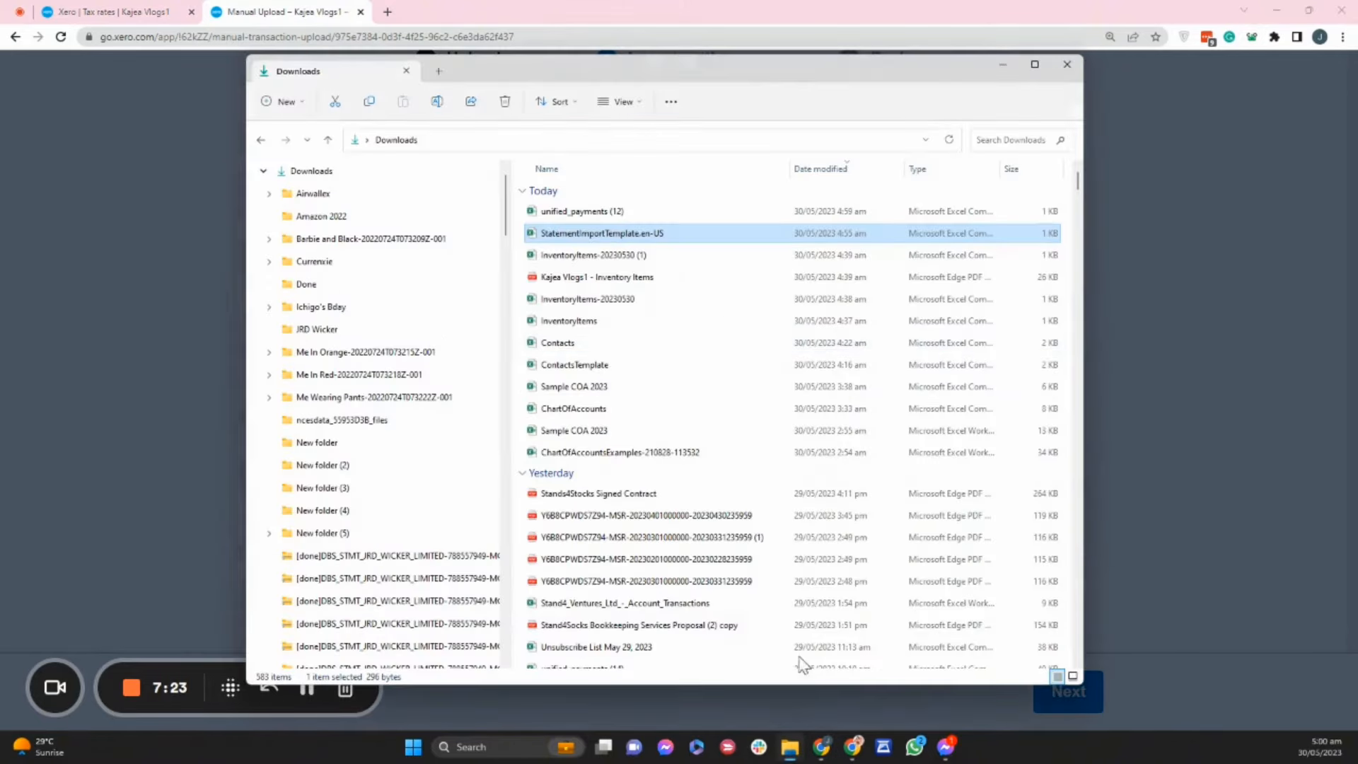
pyautogui.click(592, 213)
pyautogui.doubleClick(591, 214)
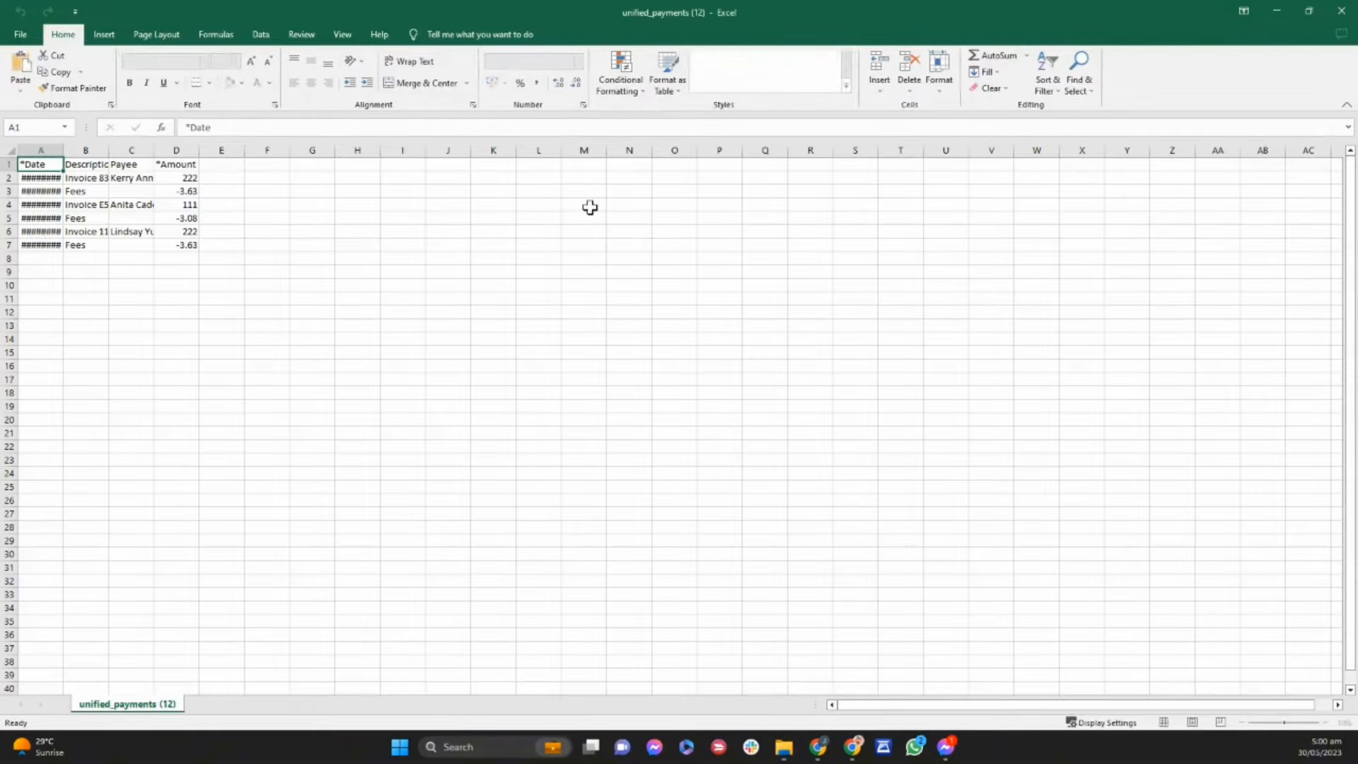
pyautogui.click(13, 150)
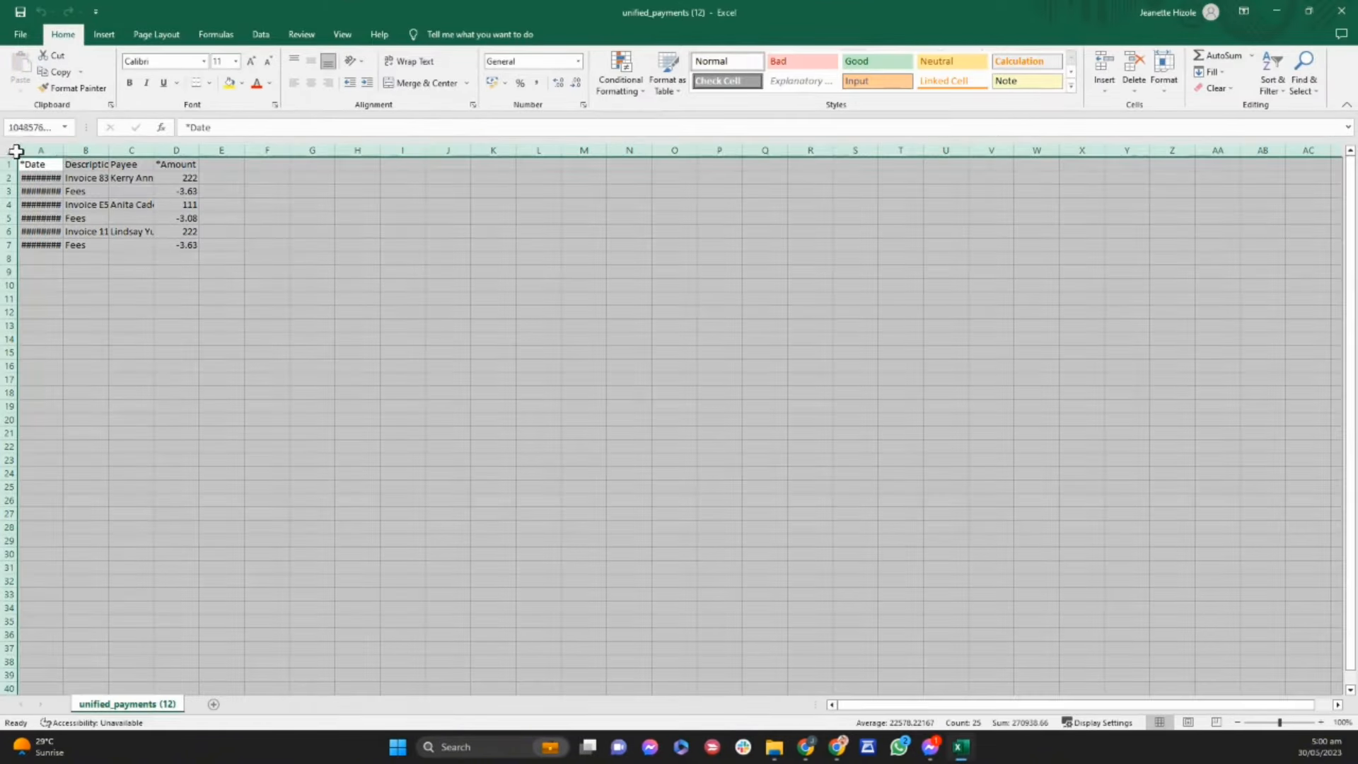
pyautogui.doubleClick(63, 150)
pyautogui.moveTo(1282, 732); pyautogui.dragTo(1304, 732)
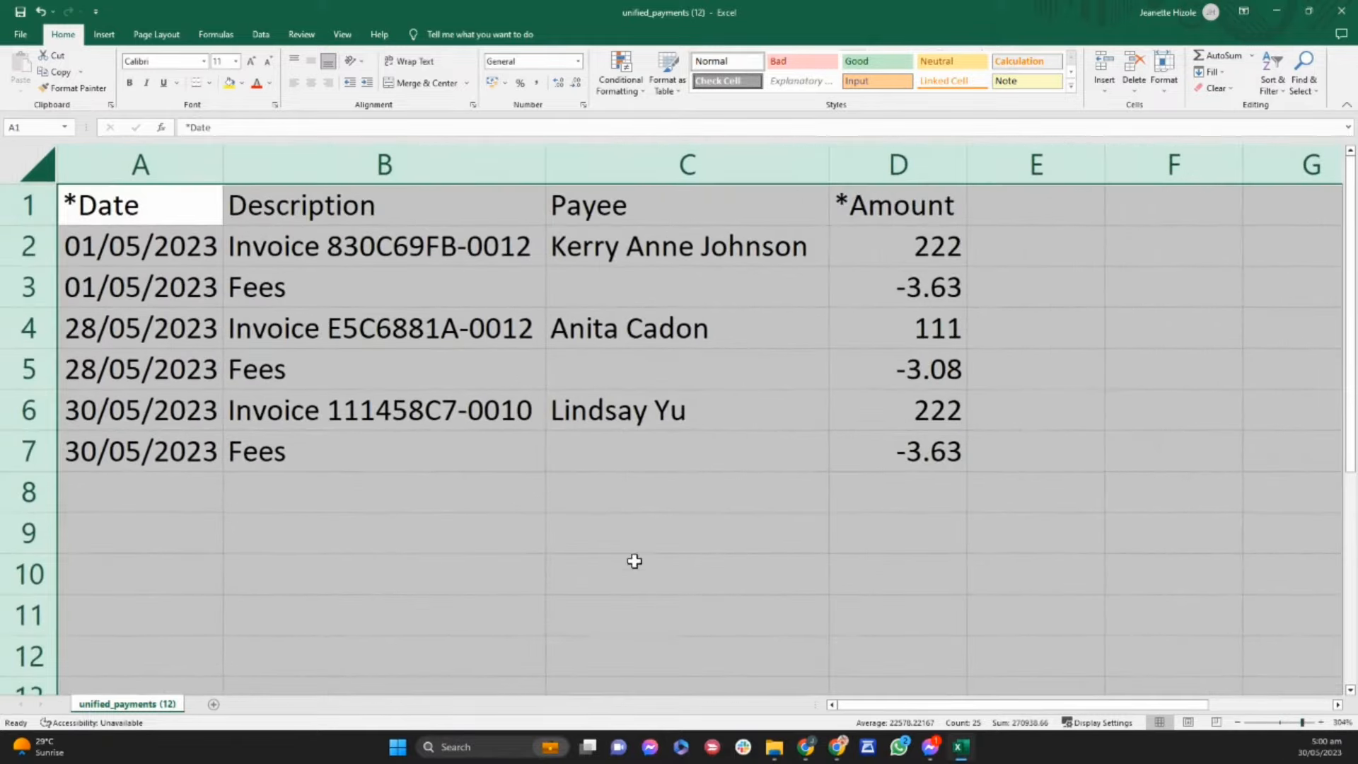
pyautogui.click(797, 527)
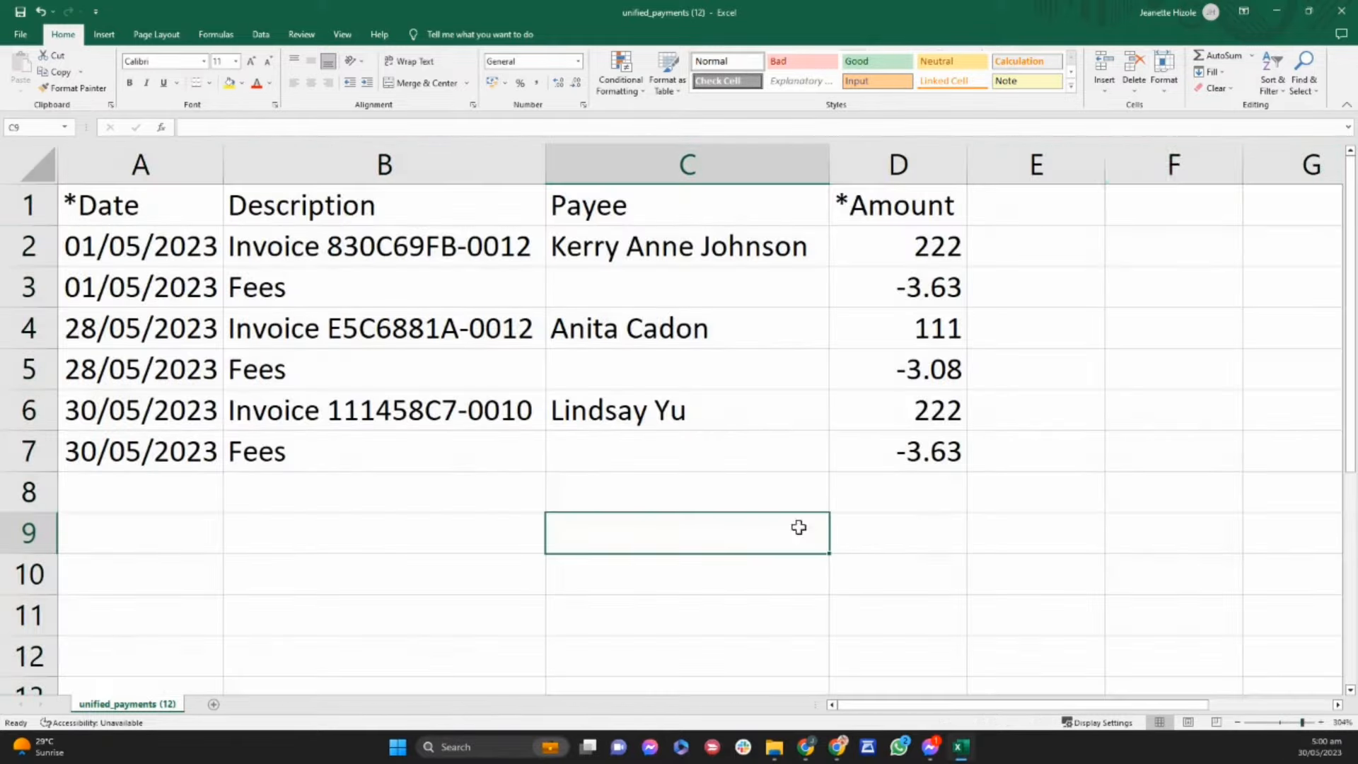
# Continue the Xero import without the Check Number and Reference assignments, and check the column assignments and transaction preview
pyautogui.click(1273, 9)
pyautogui.click(1187, 403)
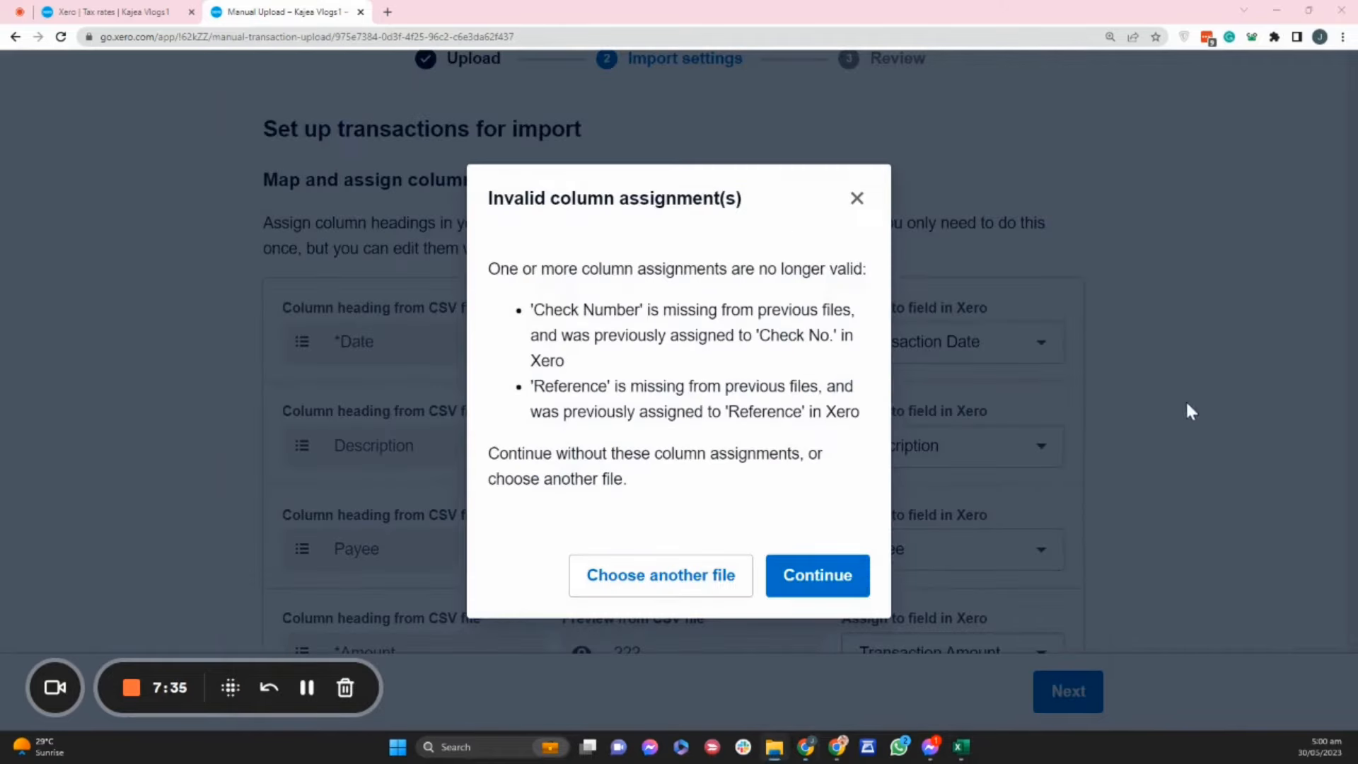
pyautogui.click(839, 578)
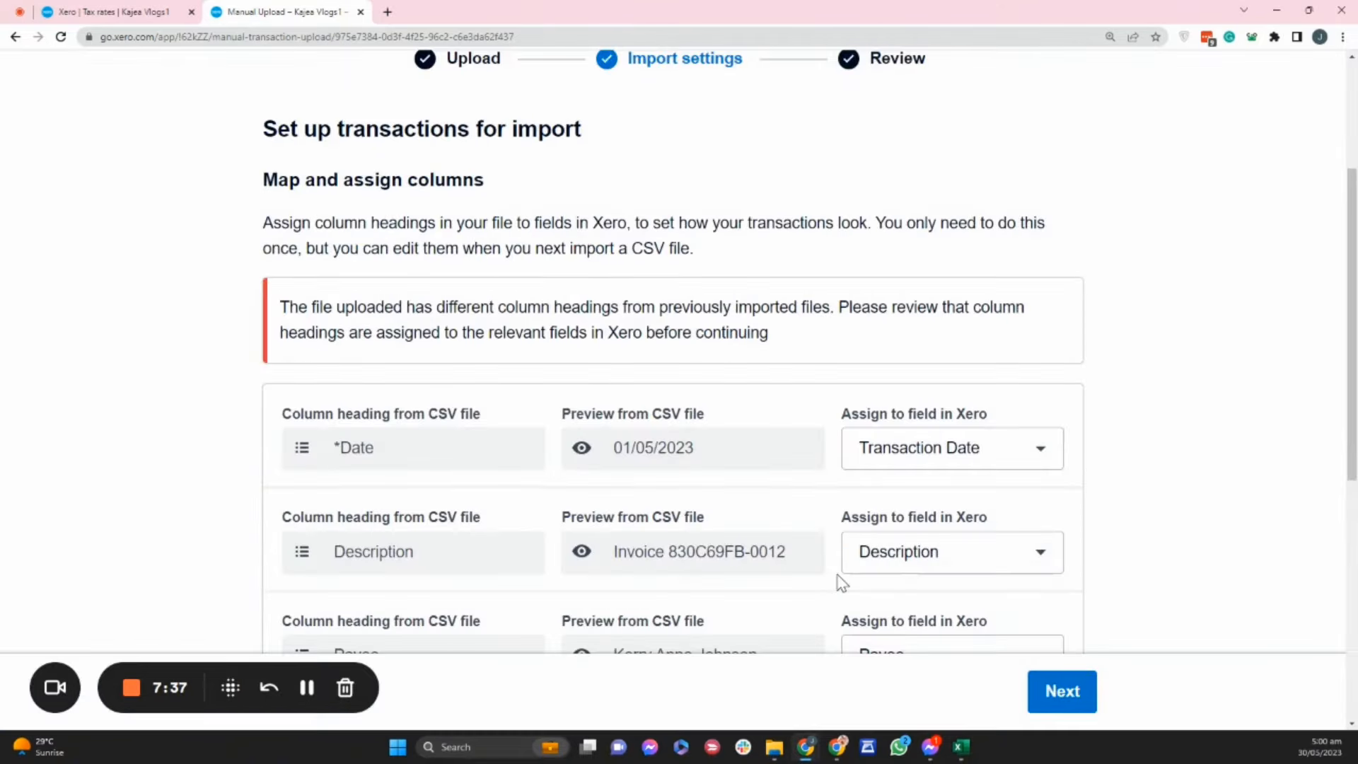
pyautogui.scroll(-5, 1025, 454)
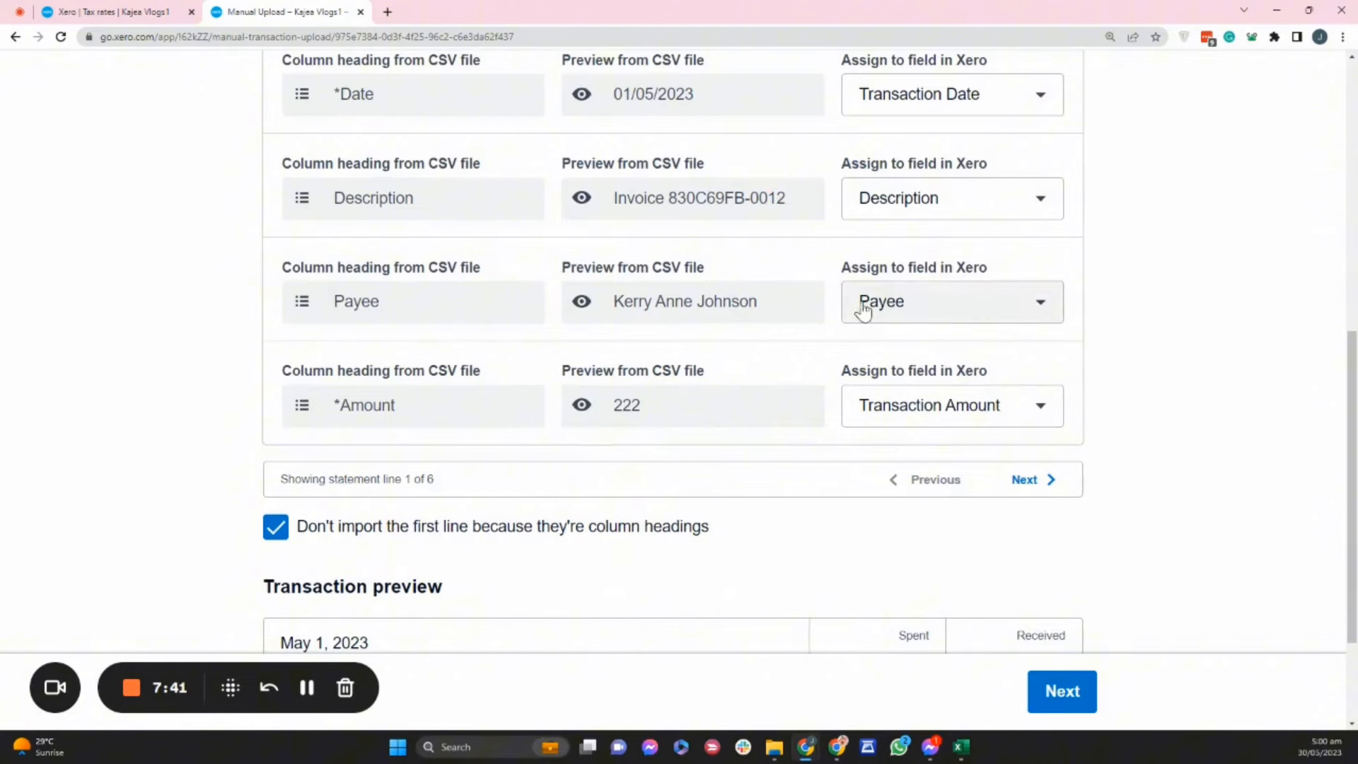
pyautogui.scroll(-2, 885, 440)
pyautogui.scroll(2, 887, 440)
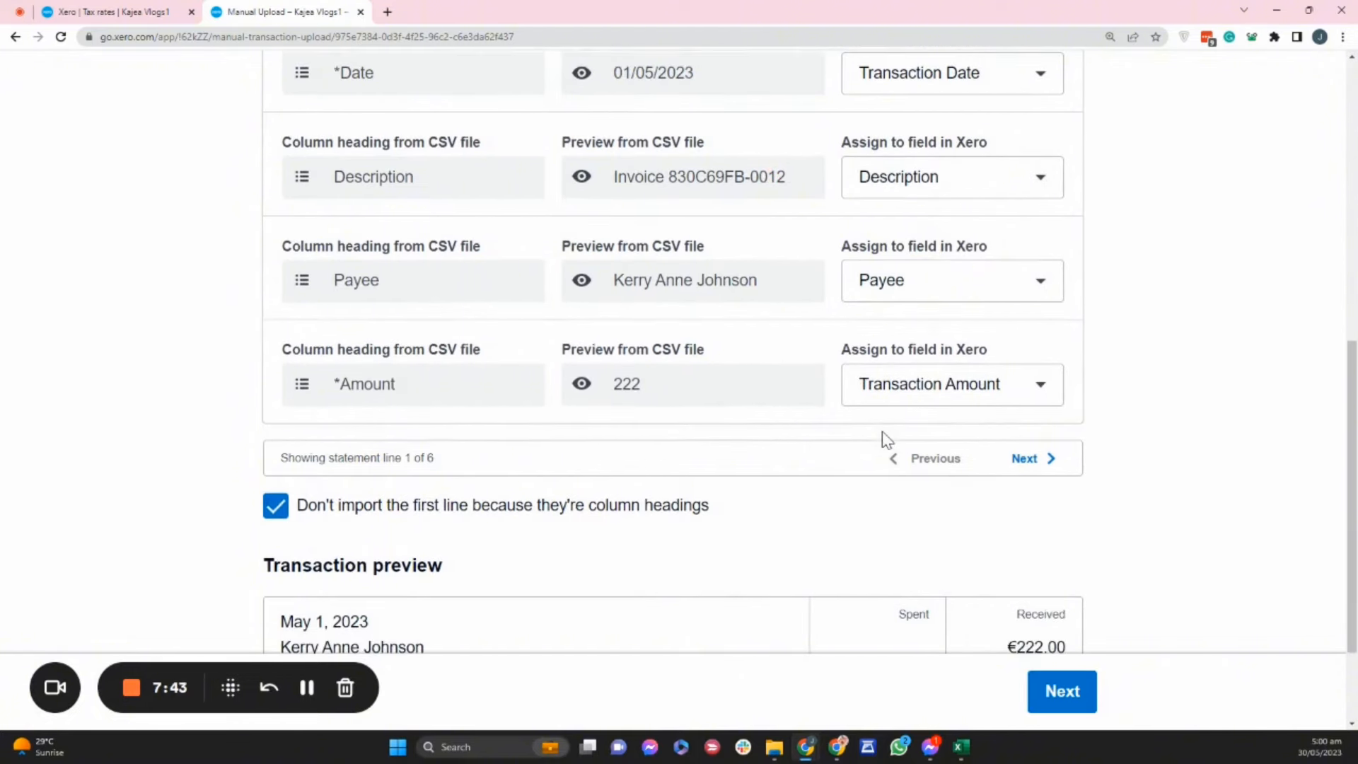
pyautogui.scroll(3, 883, 437)
pyautogui.scroll(-5, 884, 453)
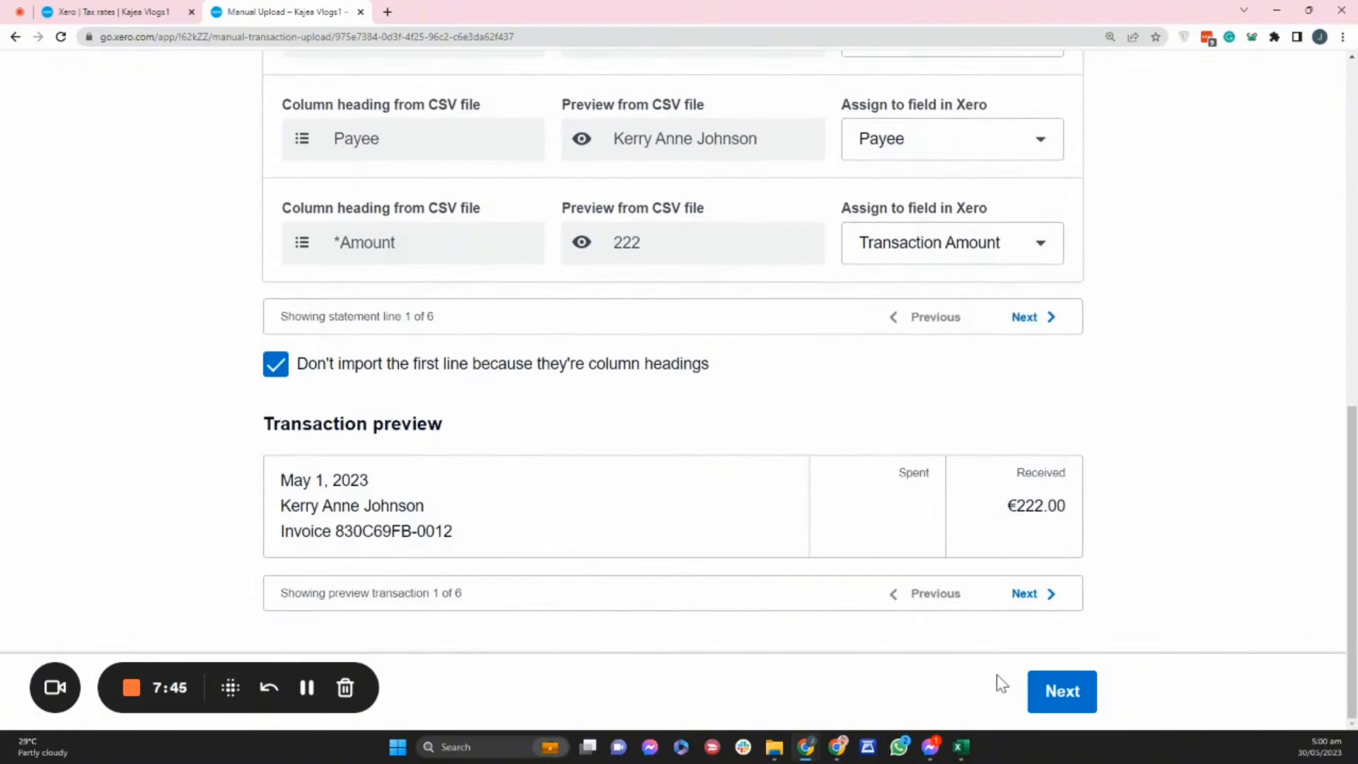
# Review and complete the import of the six transactions, and check the resulting lines on the BDO EUR reconciliation page
pyautogui.click(1063, 693)
pyautogui.scroll(1, 777, 530)
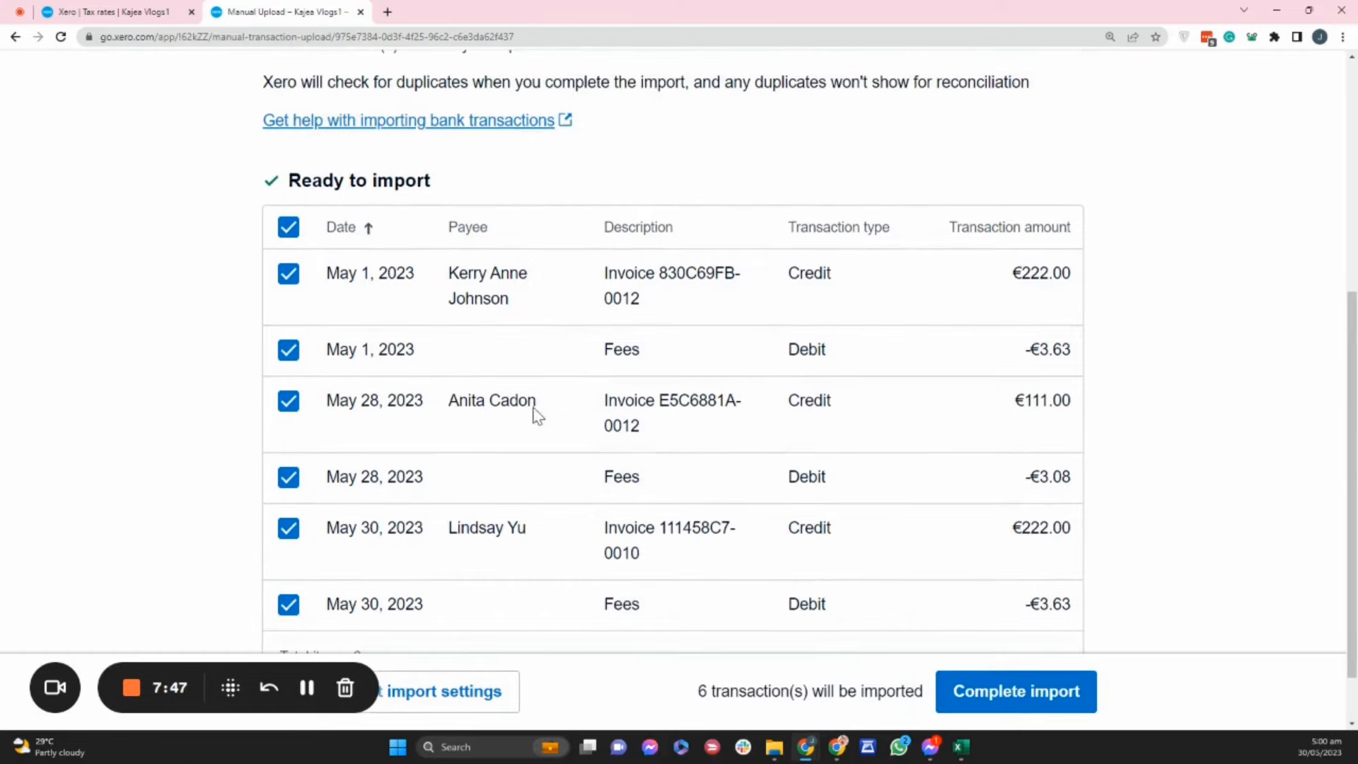
pyautogui.scroll(4, 570, 355)
pyautogui.scroll(-5, 575, 342)
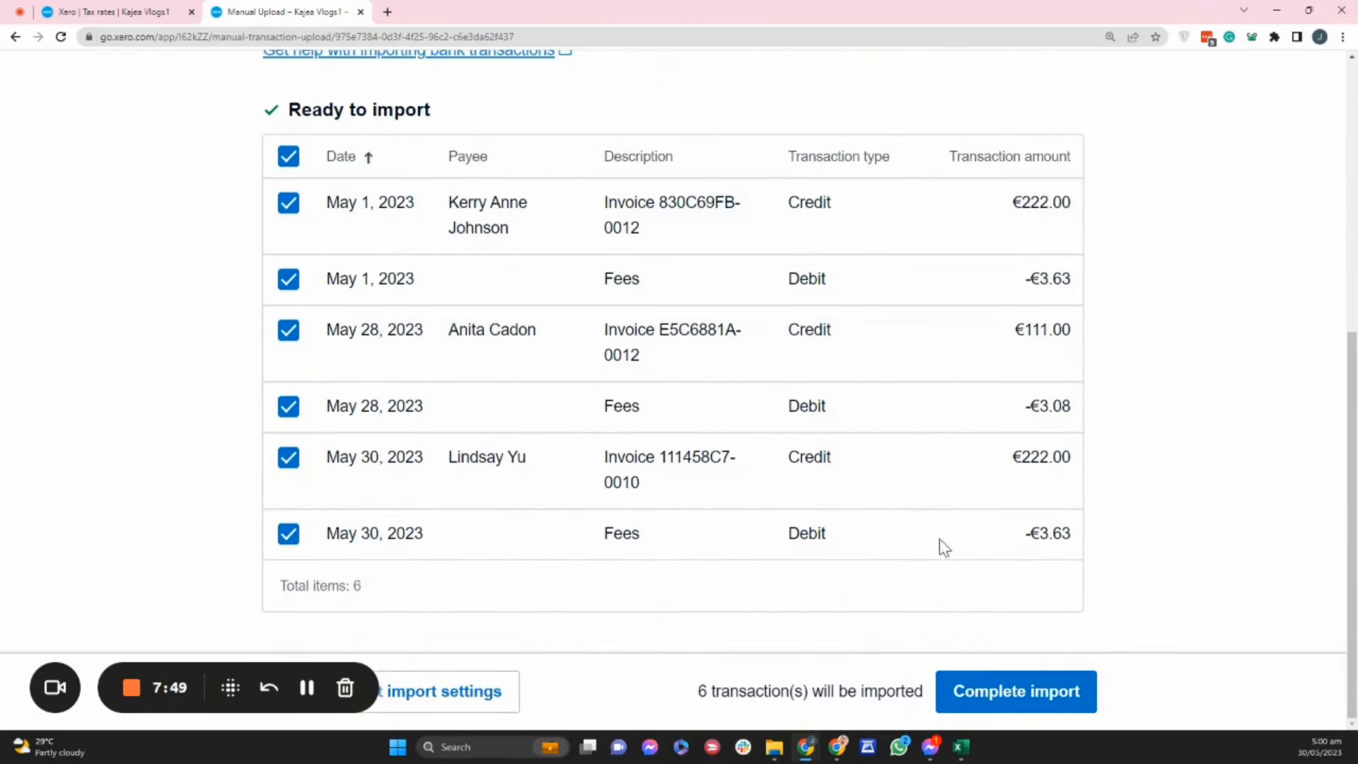
pyautogui.click(1021, 693)
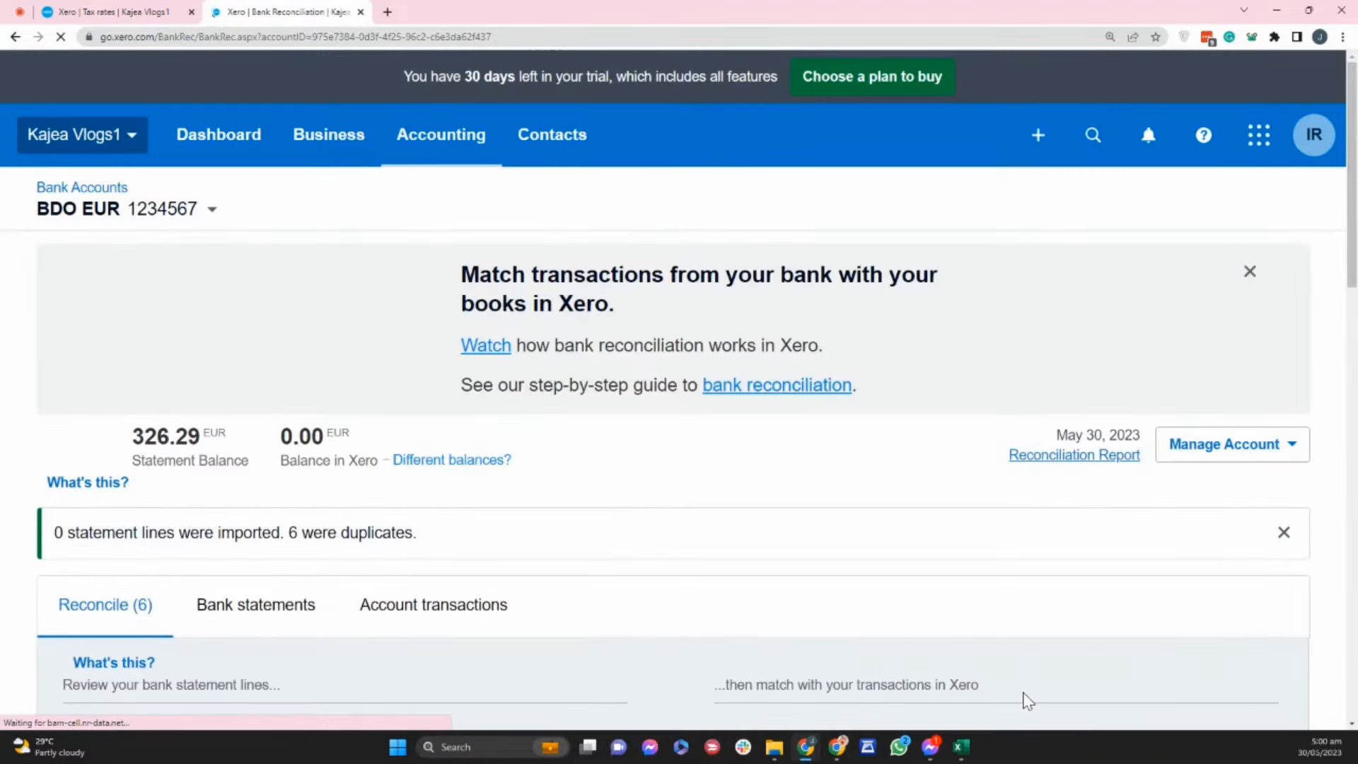
pyautogui.scroll(-10, 628, 375)
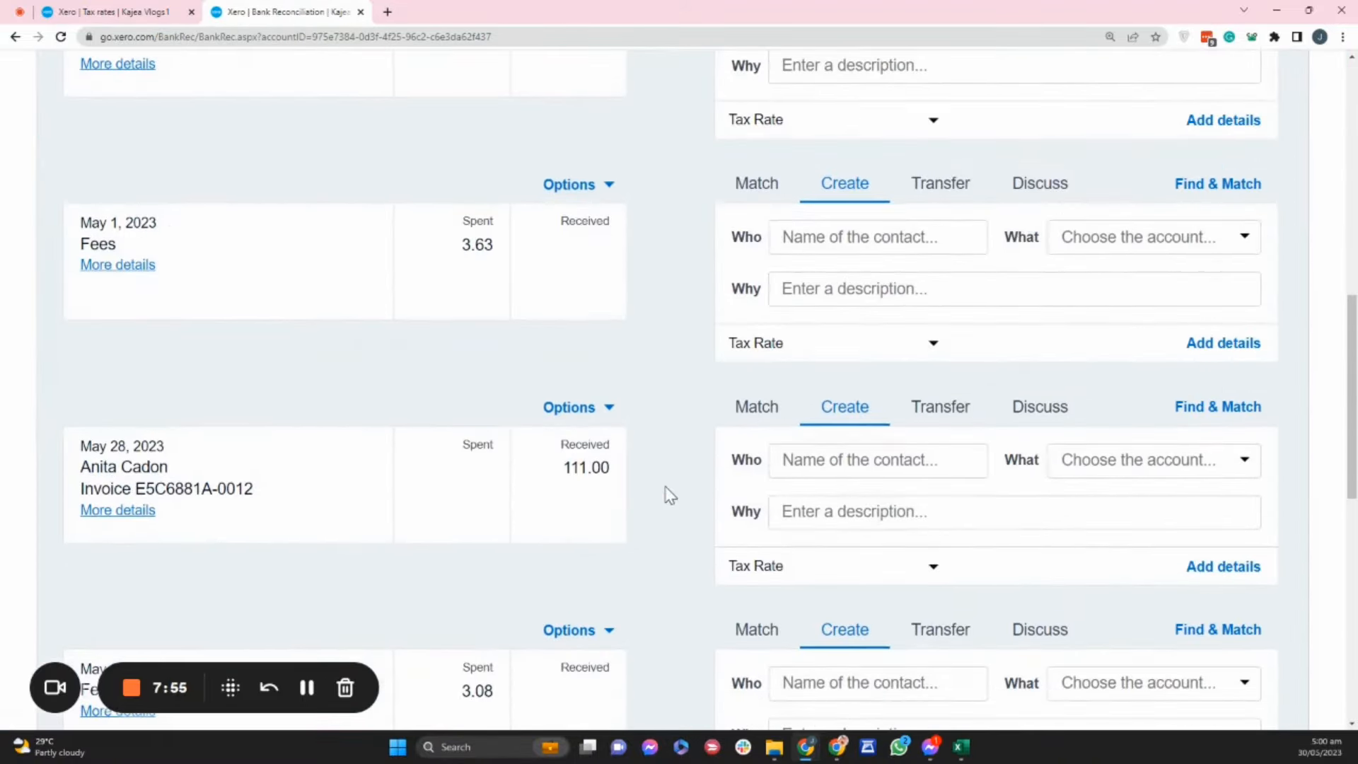
pyautogui.scroll(-1, 666, 486)
pyautogui.moveTo(1353, 439); pyautogui.dragTo(1345, 266)
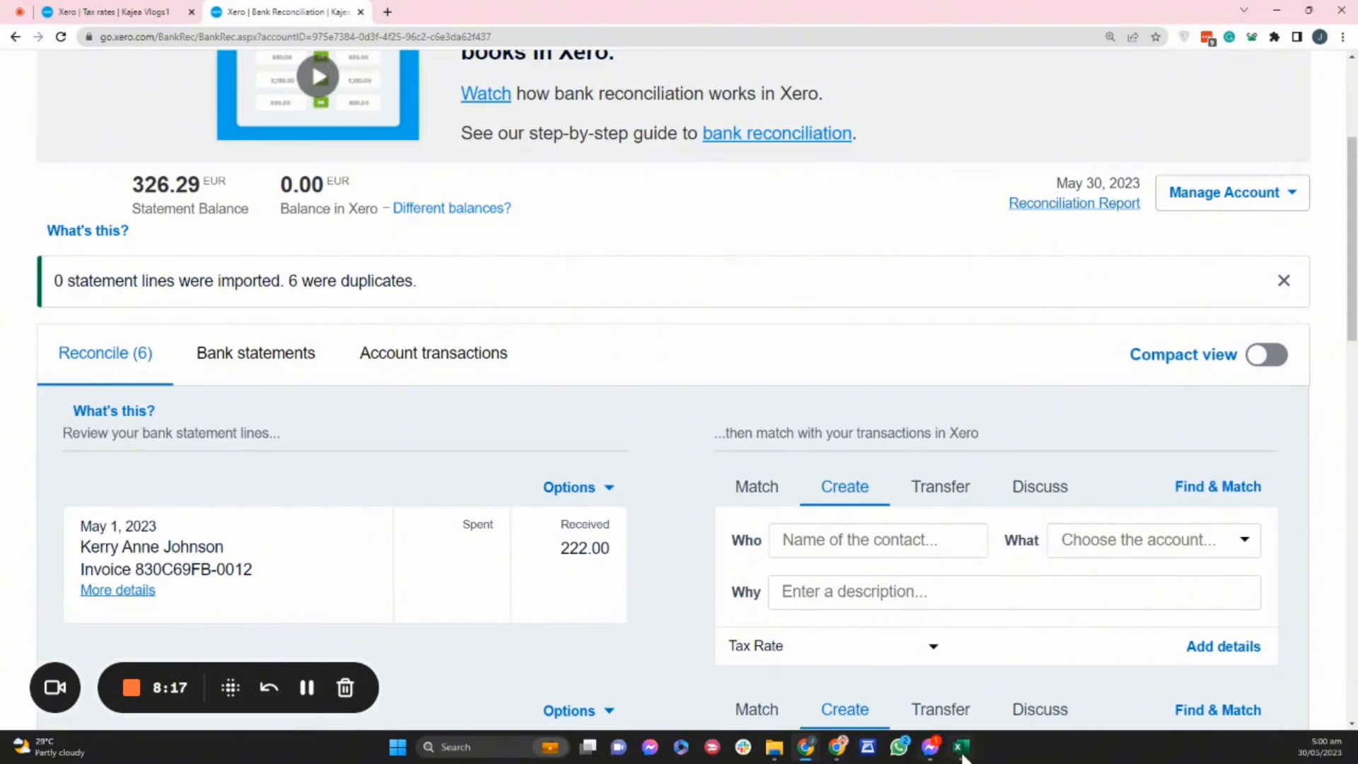
# Close unified_payments (12) in Excel and open StatementImportTemplate.en-US from the Downloads folder
pyautogui.click(773, 748)
pyautogui.click(578, 212)
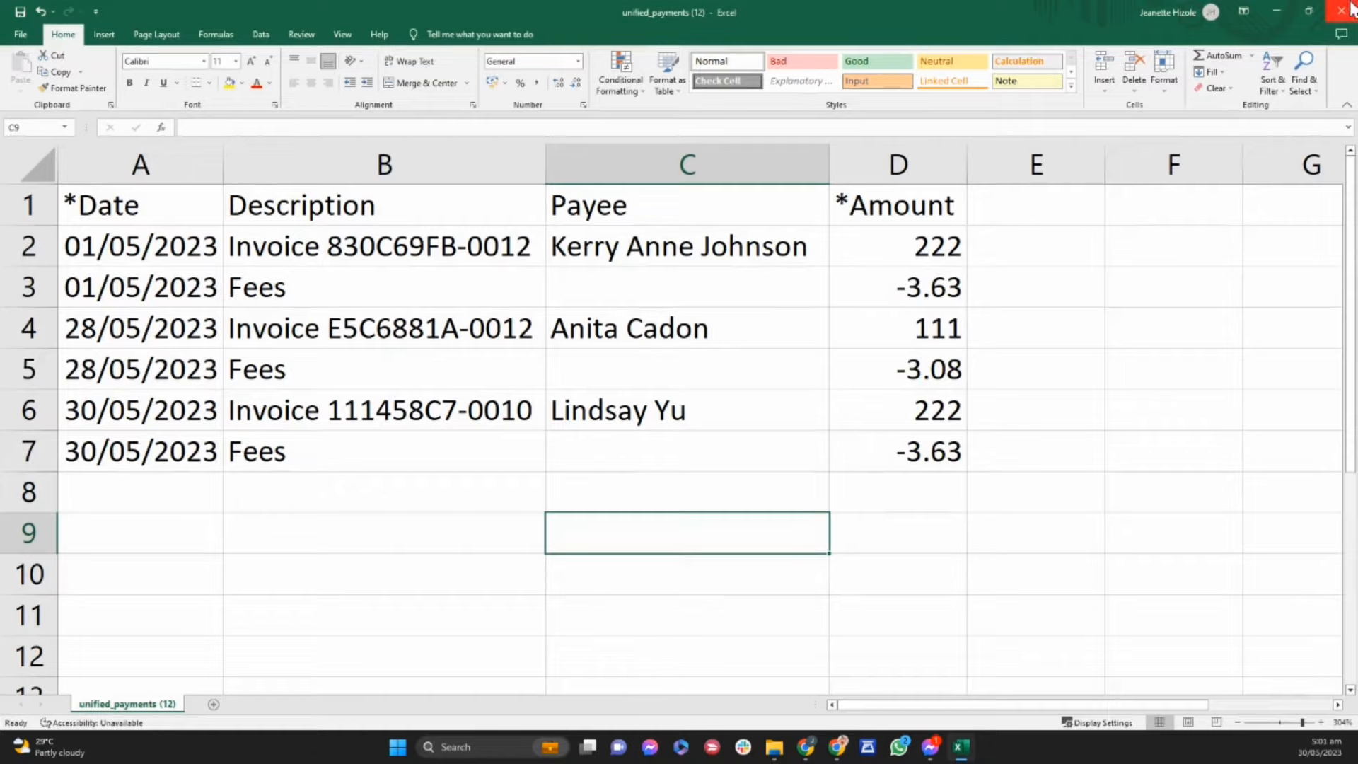
pyautogui.click(1349, 8)
pyautogui.click(699, 394)
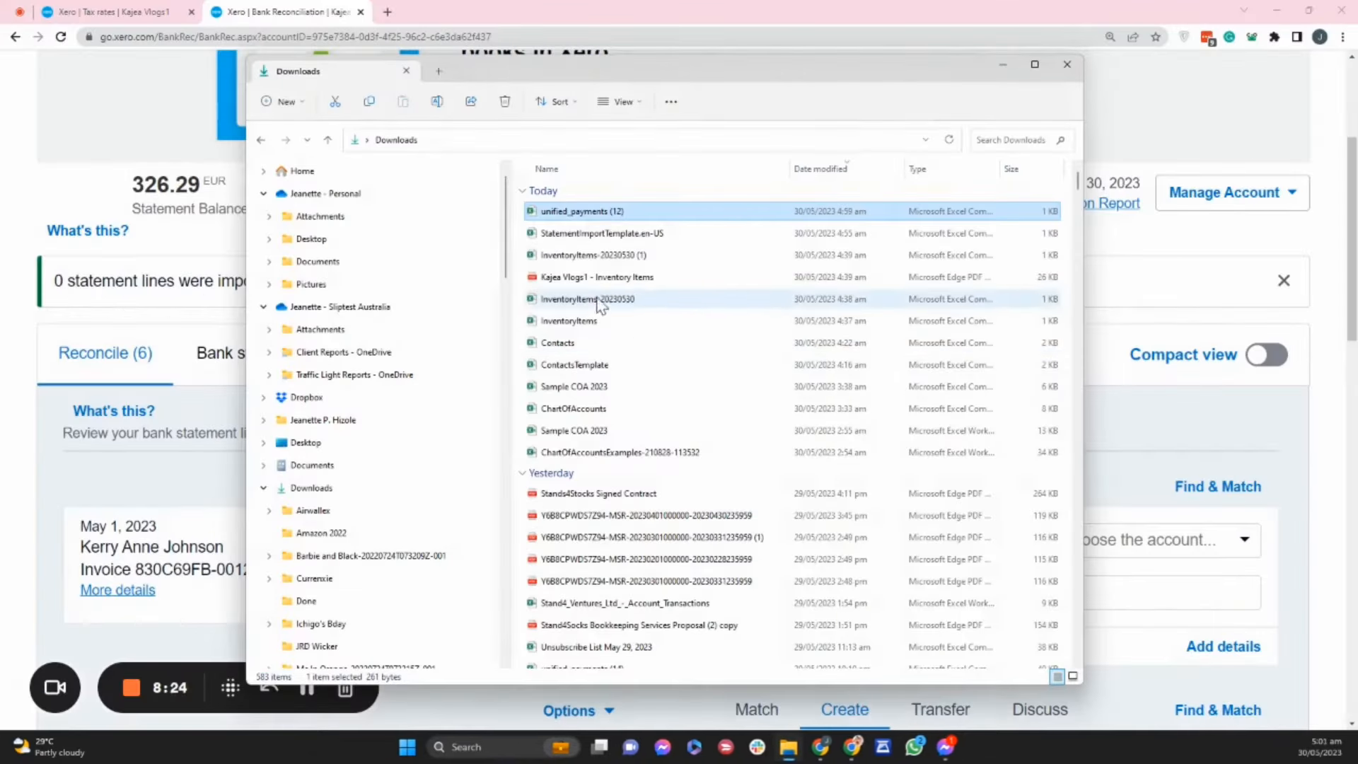
pyautogui.doubleClick(607, 233)
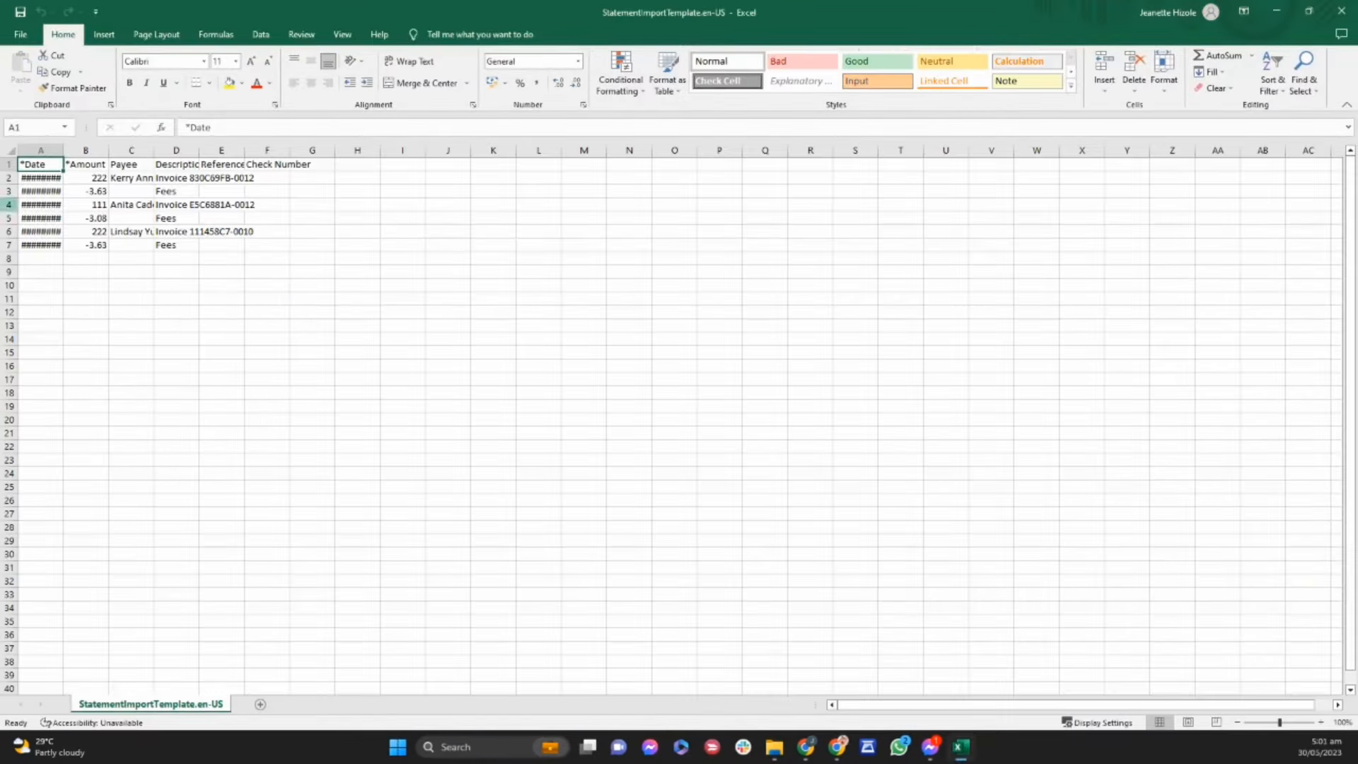
# Fit all columns to their contents, enlarge the sheet view, and widen the Date, Amount and Payee columns further
pyautogui.click(10, 151)
pyautogui.doubleClick(69, 150)
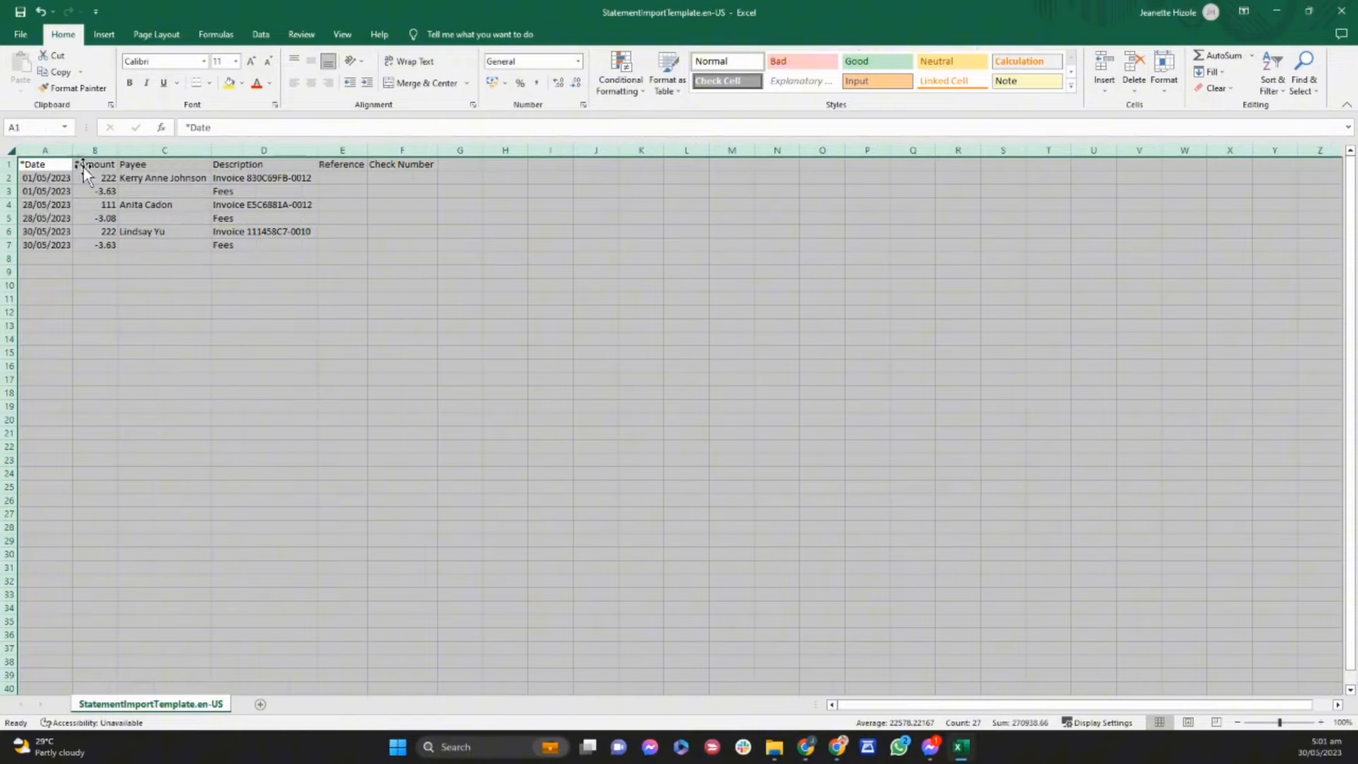
pyautogui.moveTo(1280, 722); pyautogui.dragTo(1288, 722)
pyautogui.click(450, 475)
pyautogui.moveTo(127, 160); pyautogui.dragTo(353, 156)
pyautogui.click(266, 388)
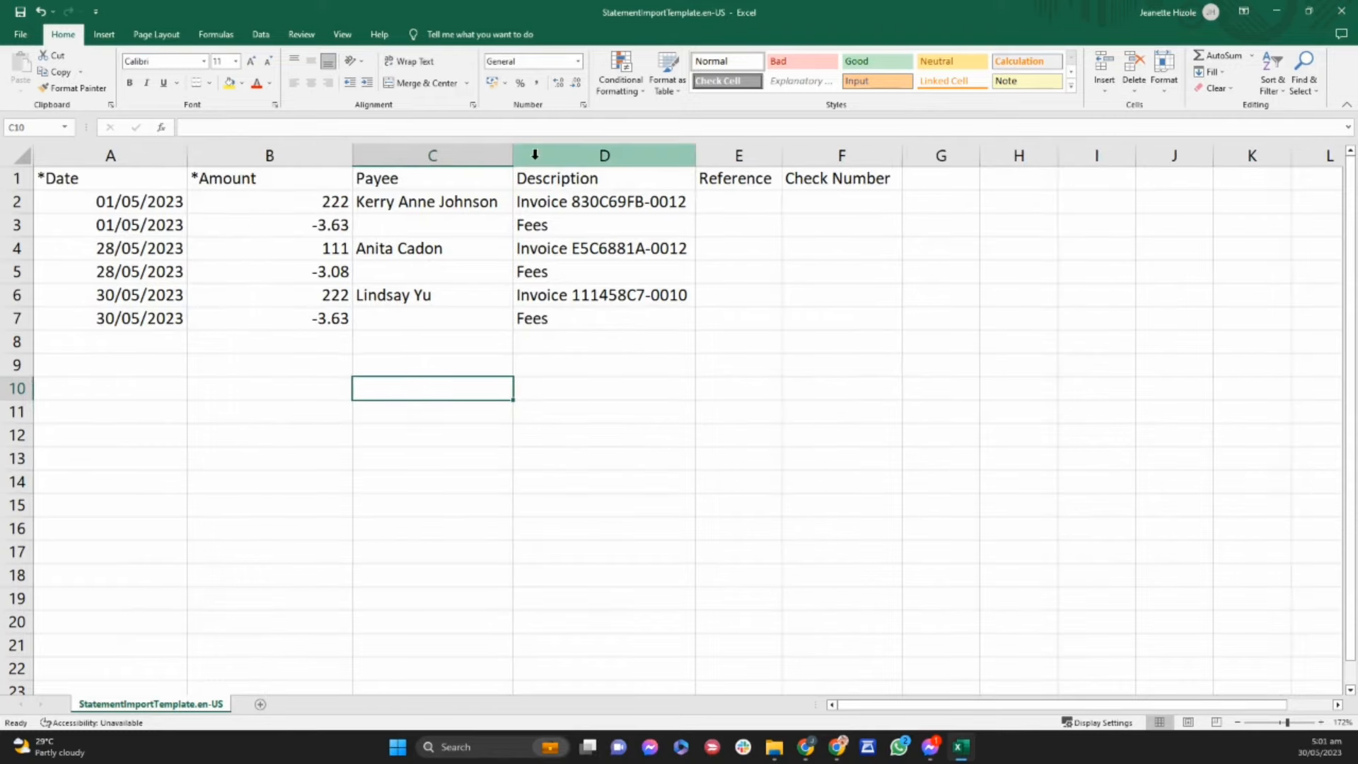
pyautogui.moveTo(517, 150); pyautogui.dragTo(550, 150)
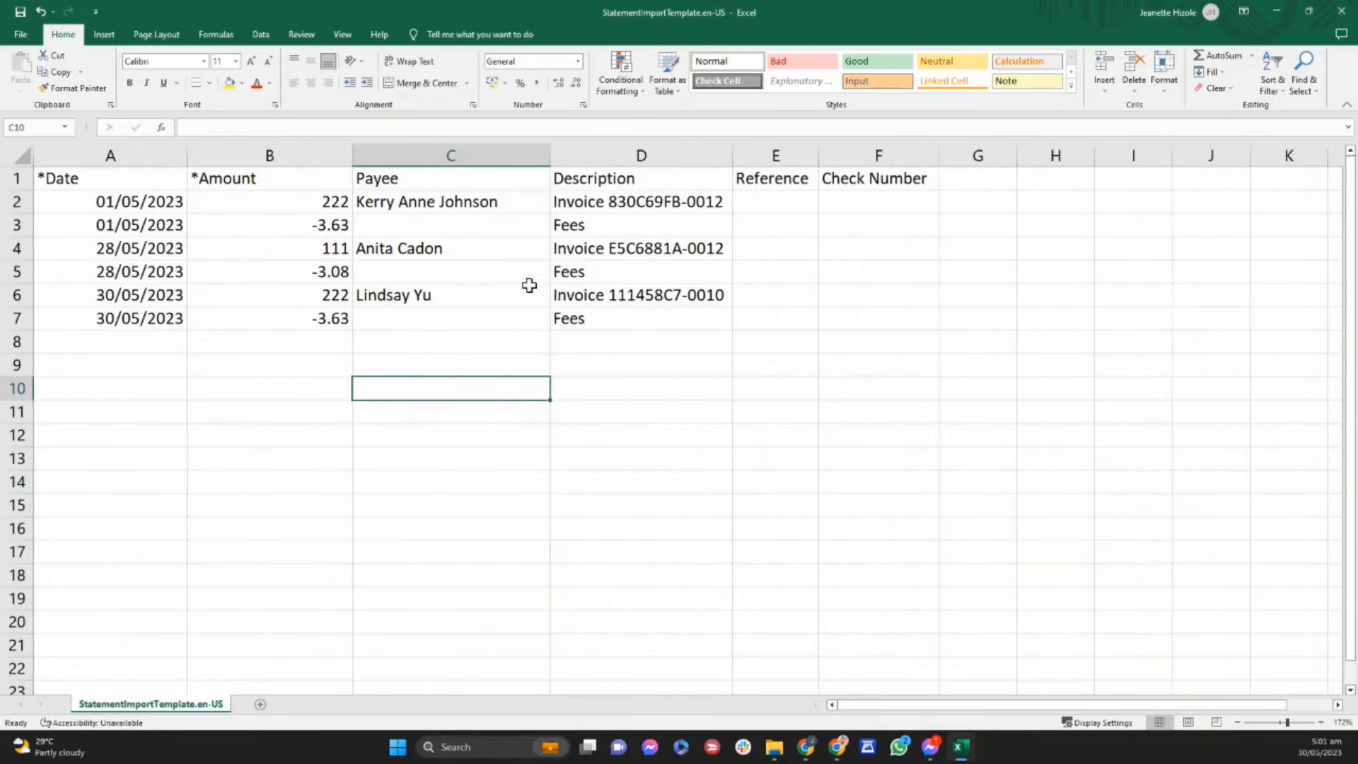
pyautogui.click(121, 200)
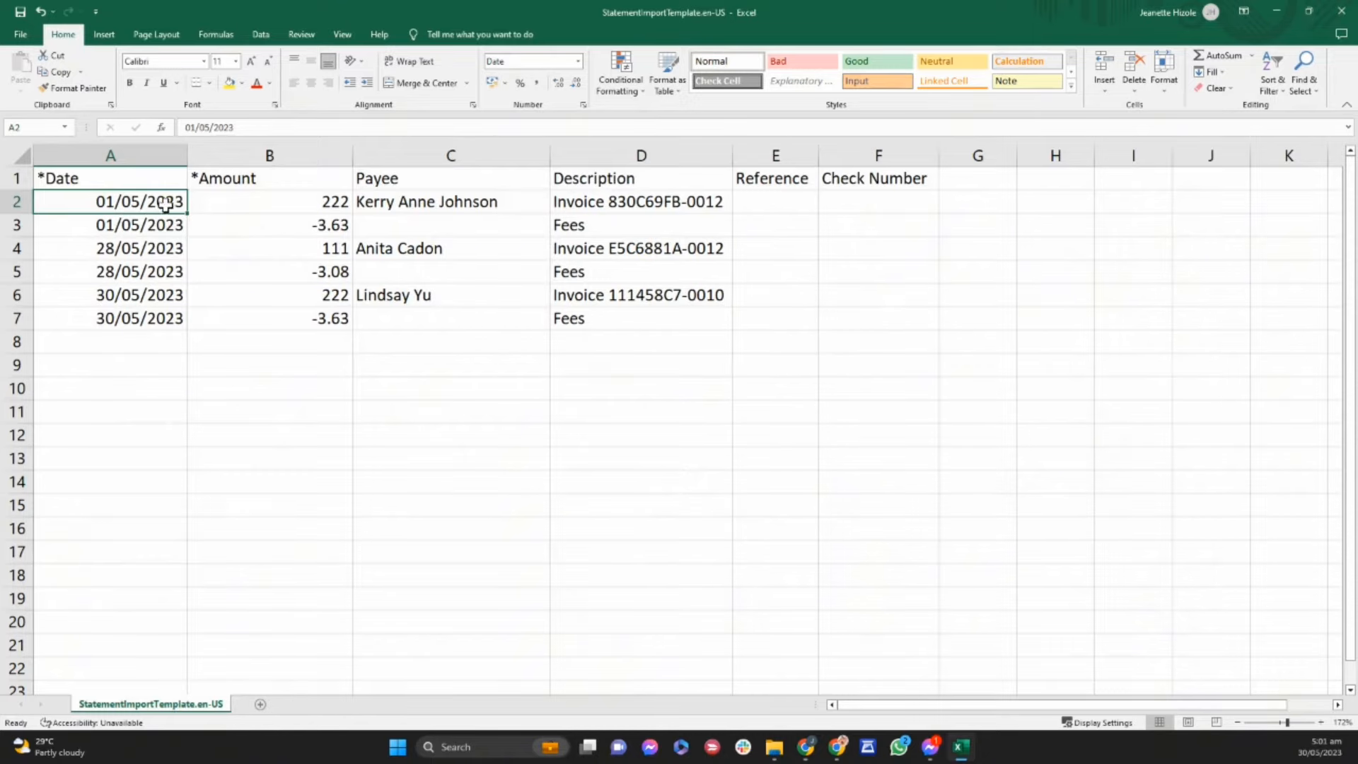
pyautogui.click(128, 225)
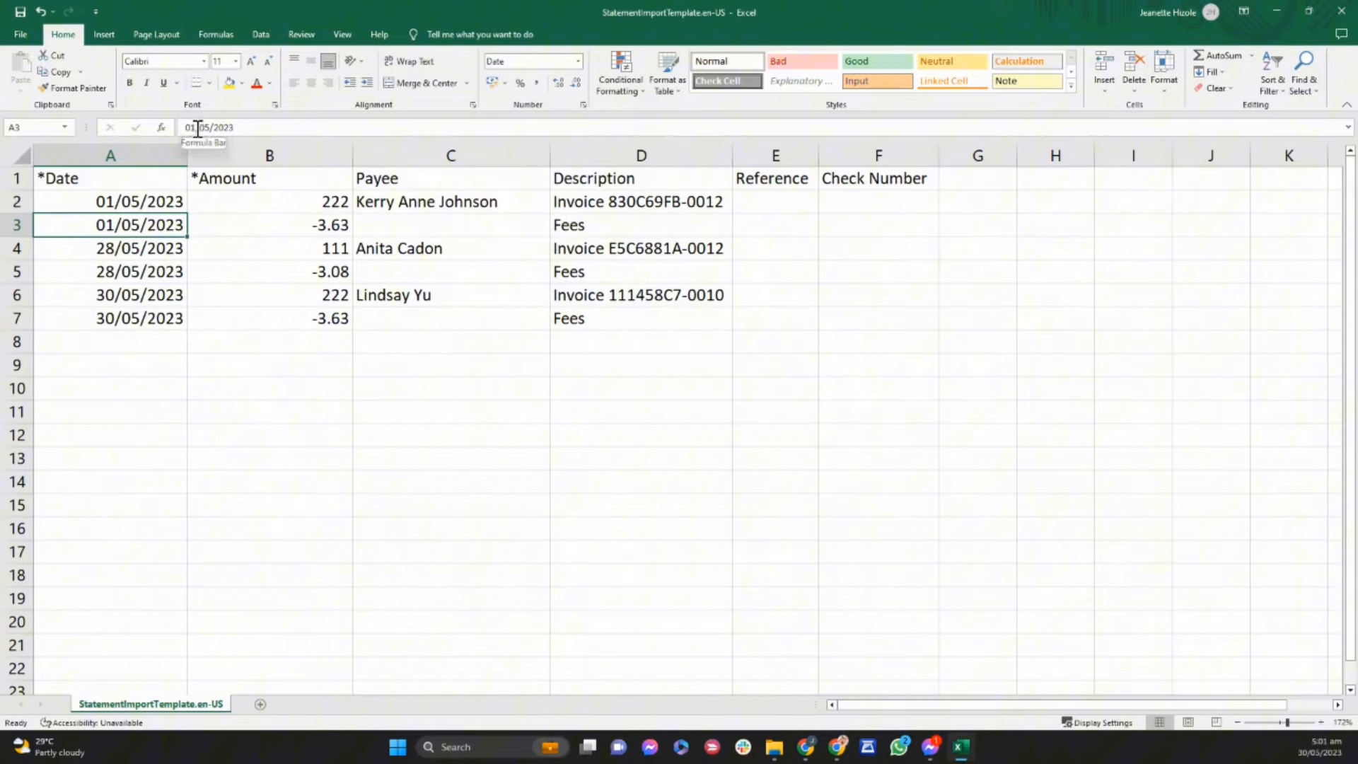
pyautogui.moveTo(200, 129); pyautogui.dragTo(218, 129)
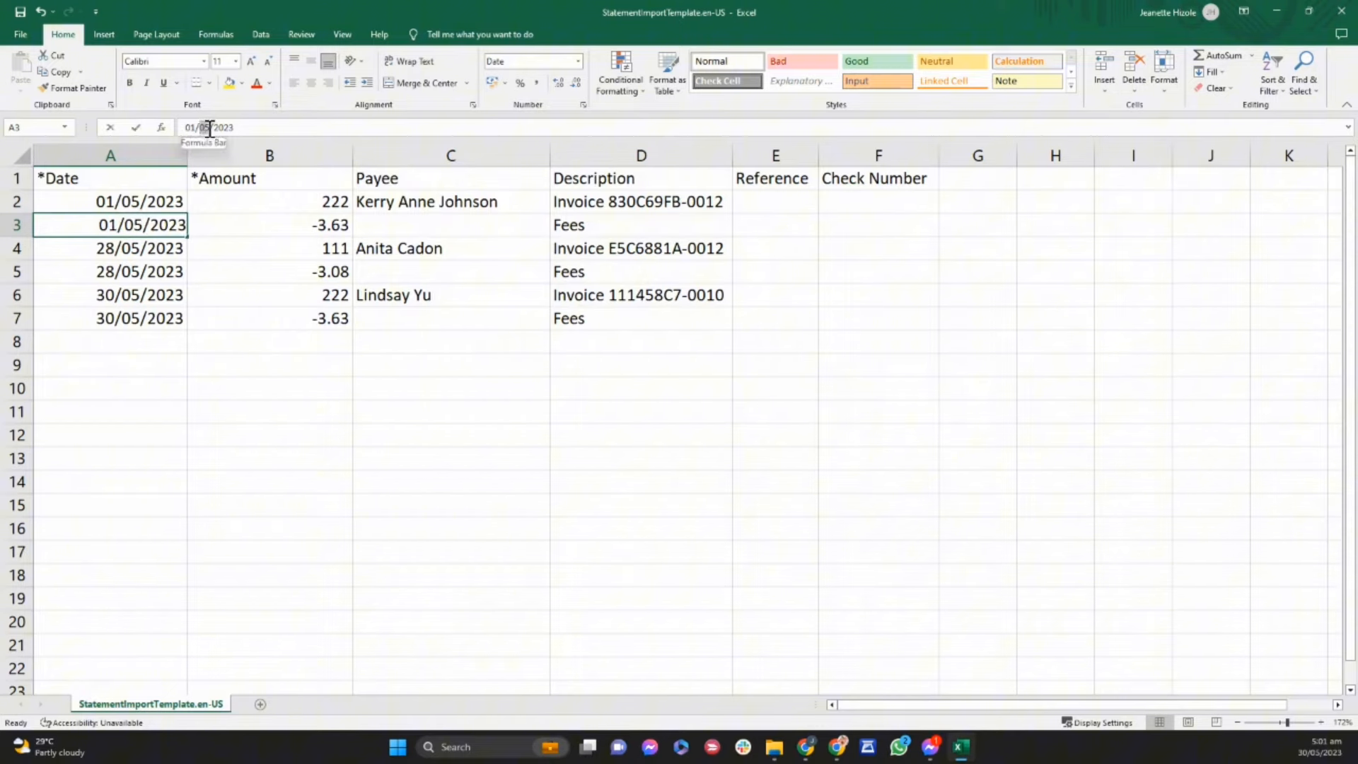
pyautogui.press('Escape')
# Change the date in cell A6 to 05/31/2023
pyautogui.click(135, 295)
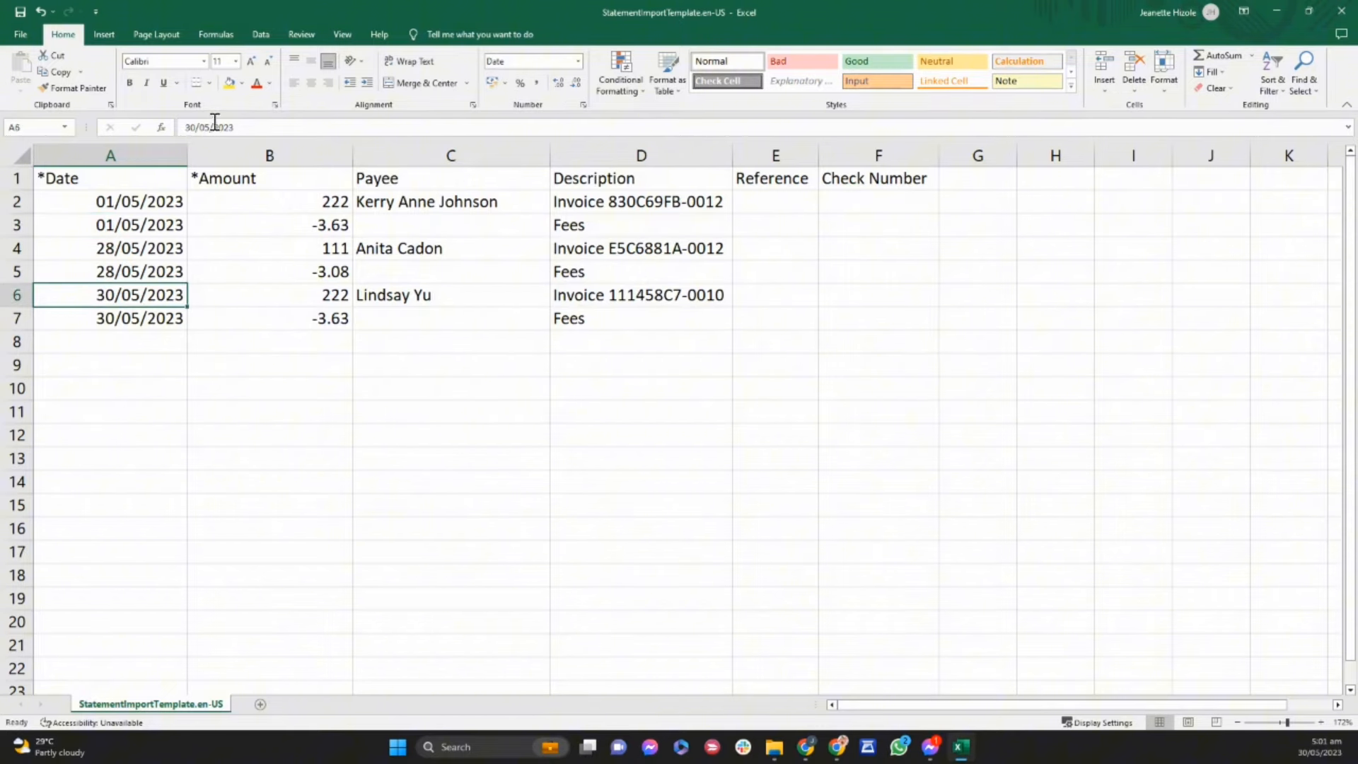
pyautogui.moveTo(209, 129); pyautogui.dragTo(198, 129)
pyautogui.write('31')
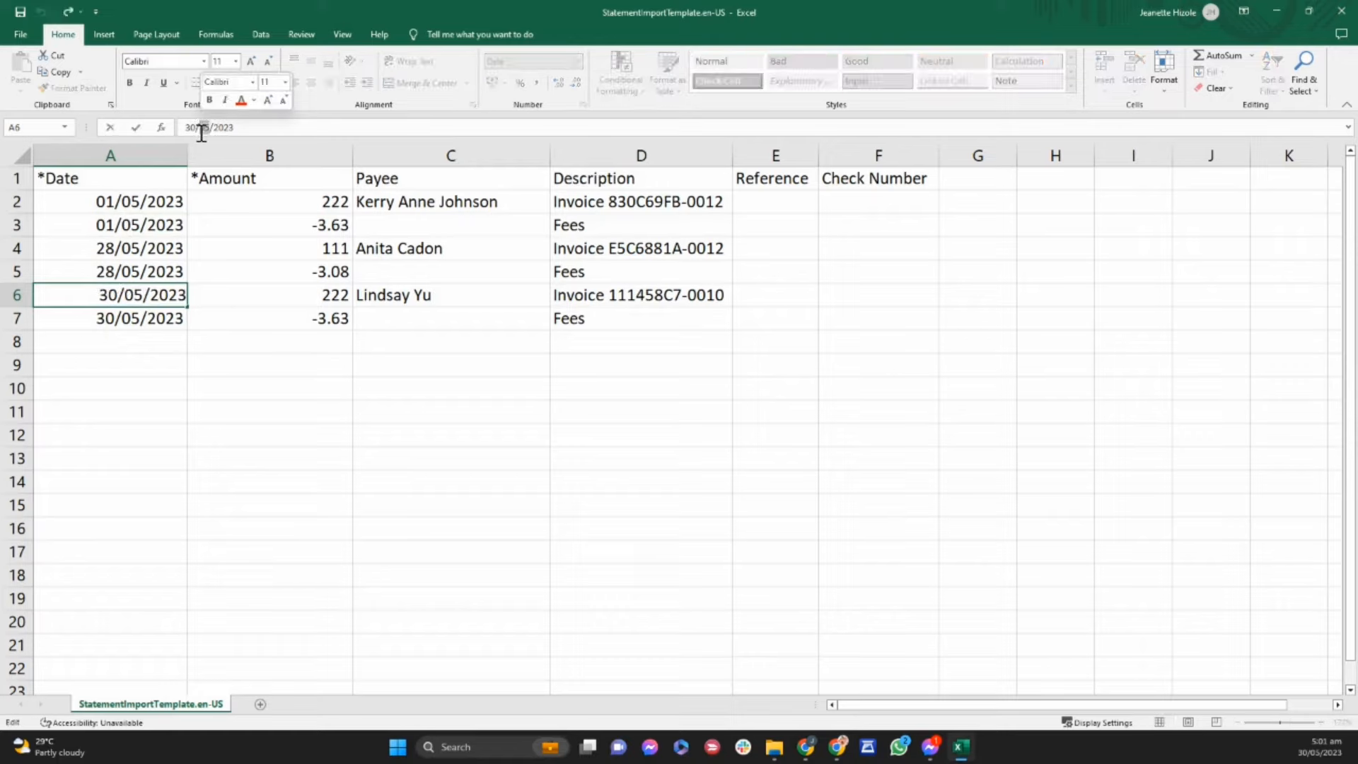
pyautogui.click(195, 130)
pyautogui.press('BackSpace')
pyautogui.press('BackSpace')
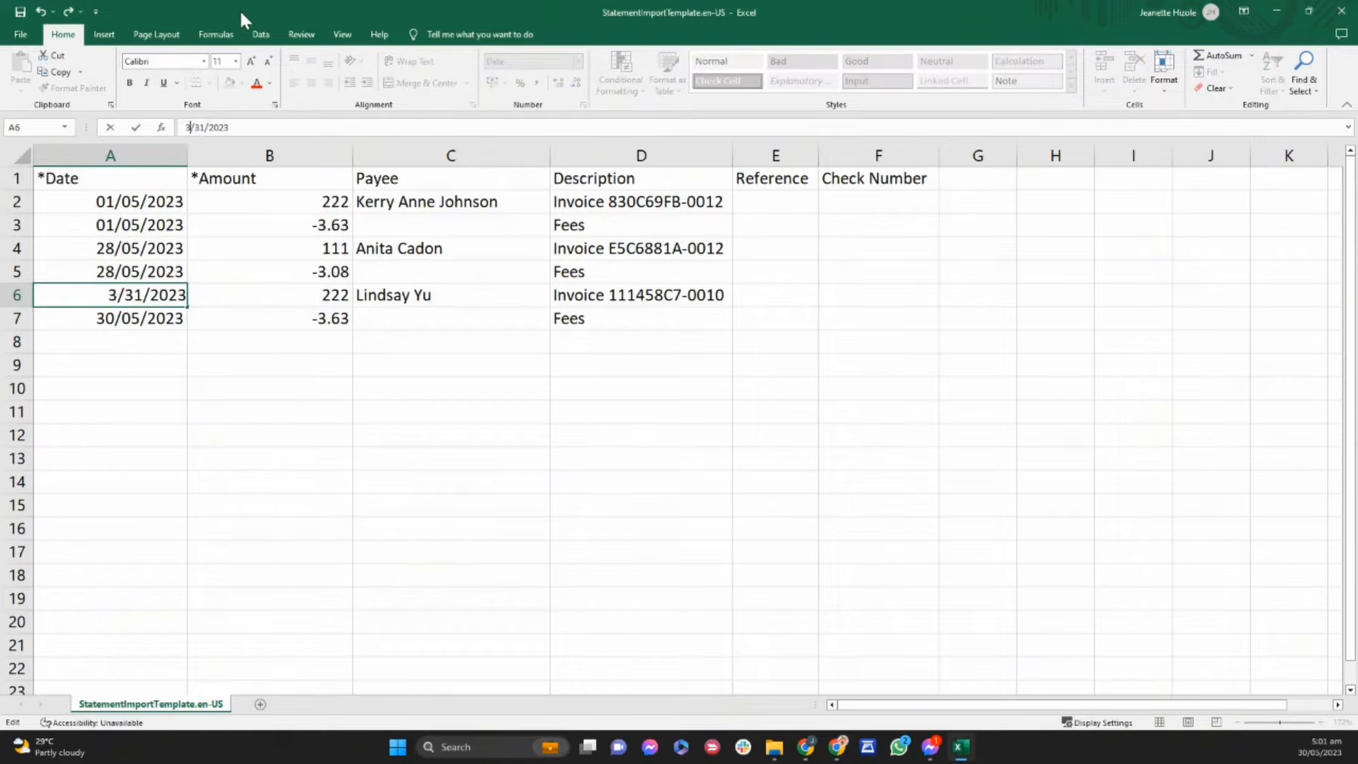
pyautogui.write('05')
pyautogui.press('Return')
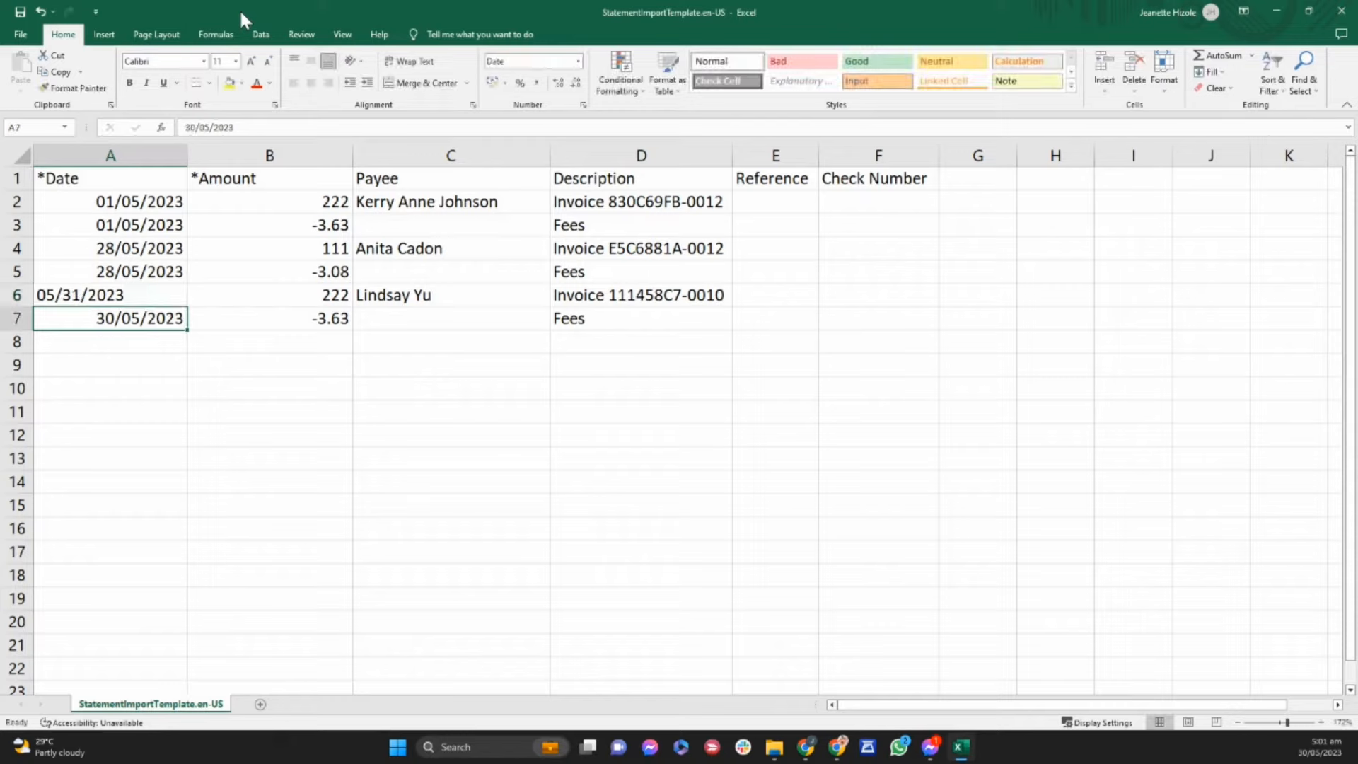
# Copy the date from A6 into the fee line's date cell A7
pyautogui.press('Up')
pyautogui.hotkey('ctrl', 'c')
pyautogui.press('Down')
pyautogui.hotkey('ctrl', 'v')
pyautogui.press('Up')
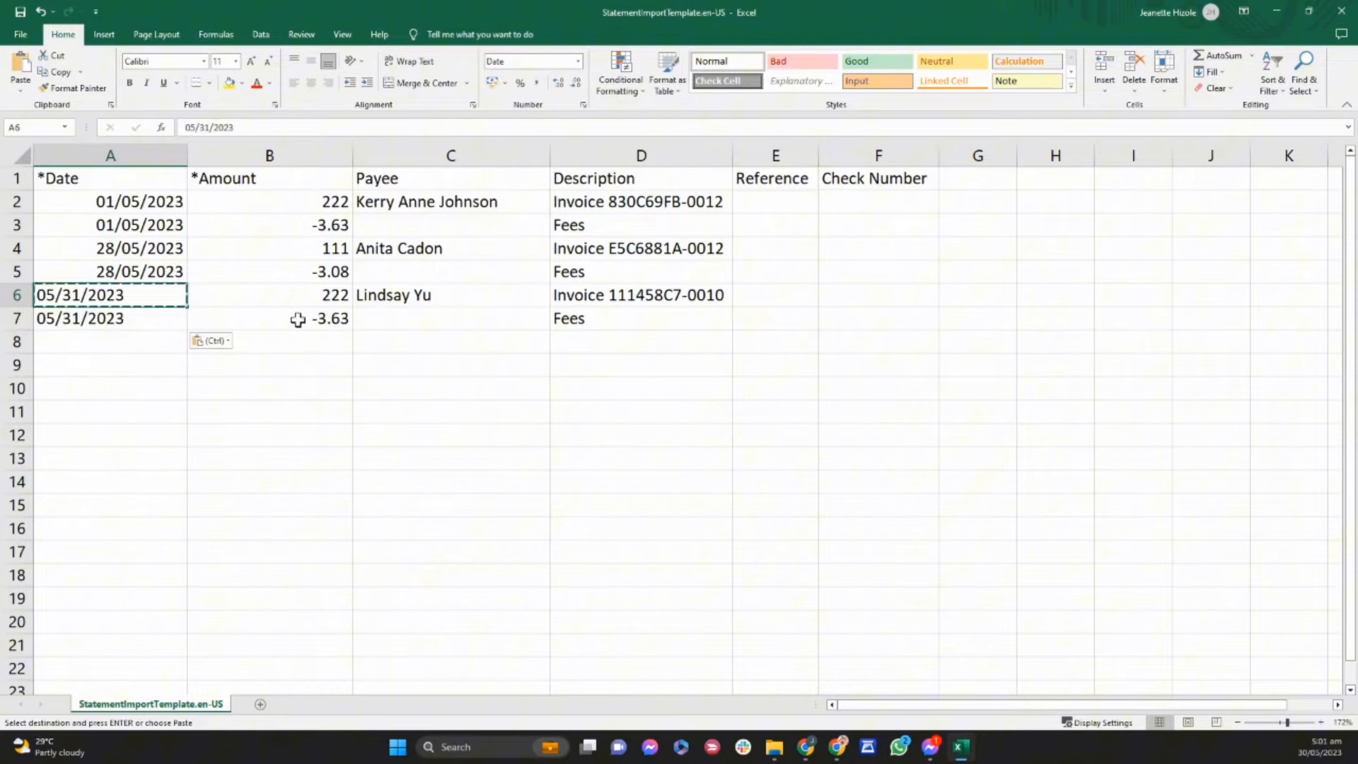
# Set the amounts of the last invoice and its fee line to 980 in B6 and 0.2 in B7
pyautogui.click(299, 296)
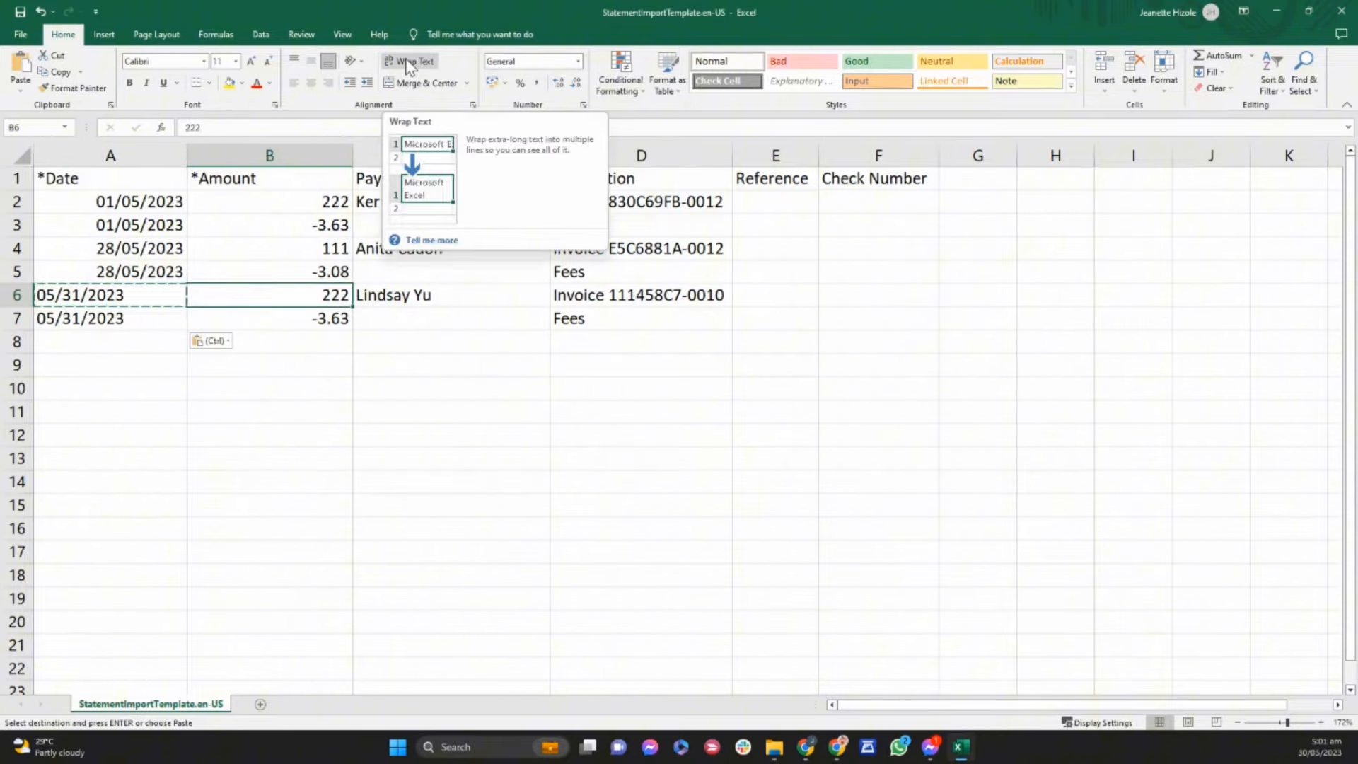
pyautogui.write('980')
pyautogui.press('Return')
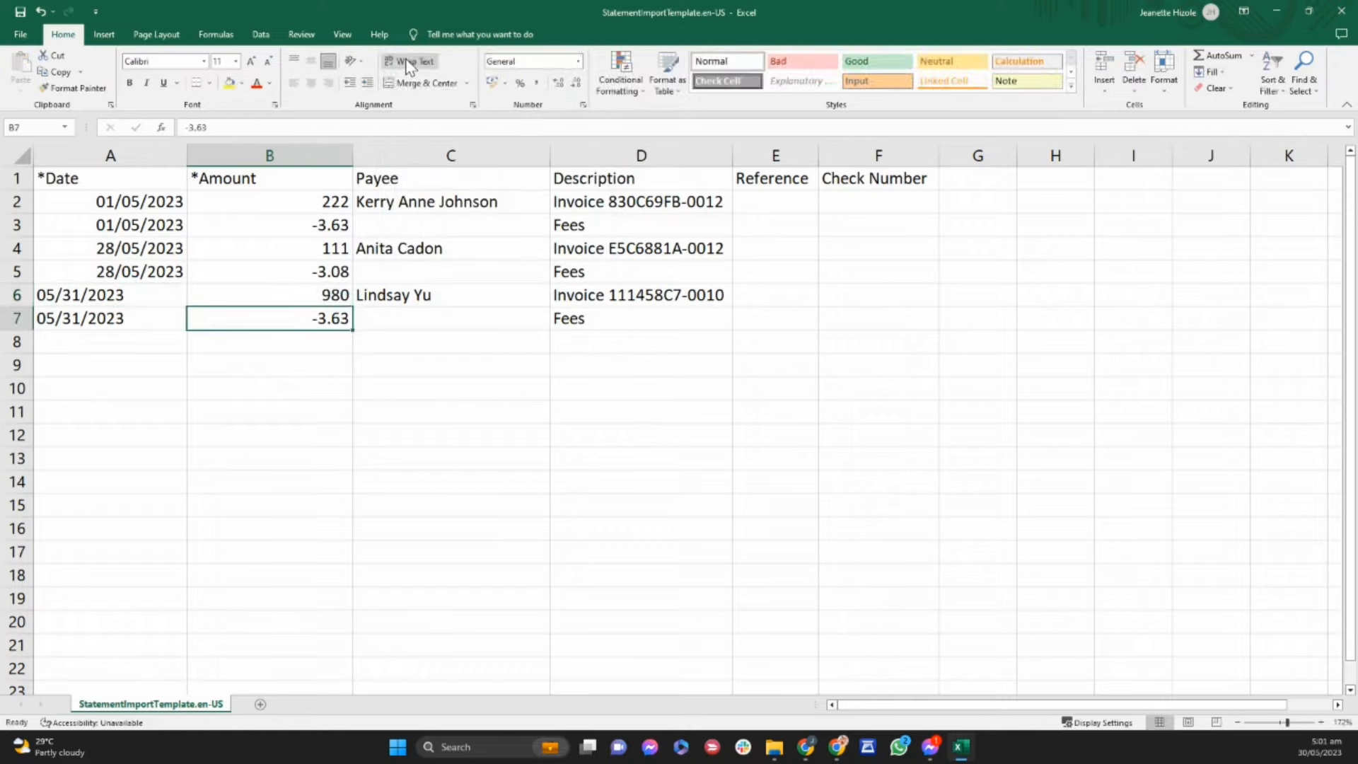
pyautogui.write('2')
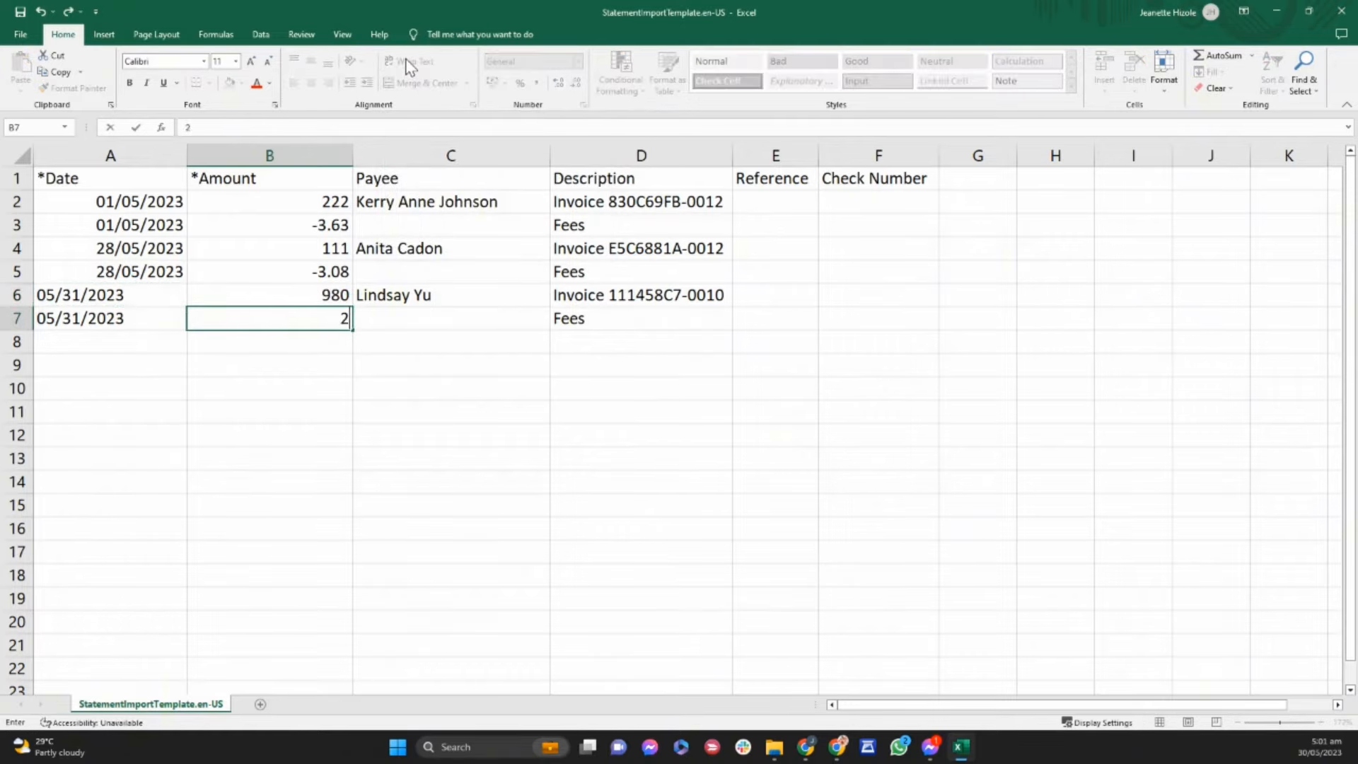
pyautogui.press('Return')
# Set the amounts of the 28/05/2023 invoice and its fee line to 86 in B4 and -0.2 in B5
pyautogui.press('Up')
pyautogui.press('Up')
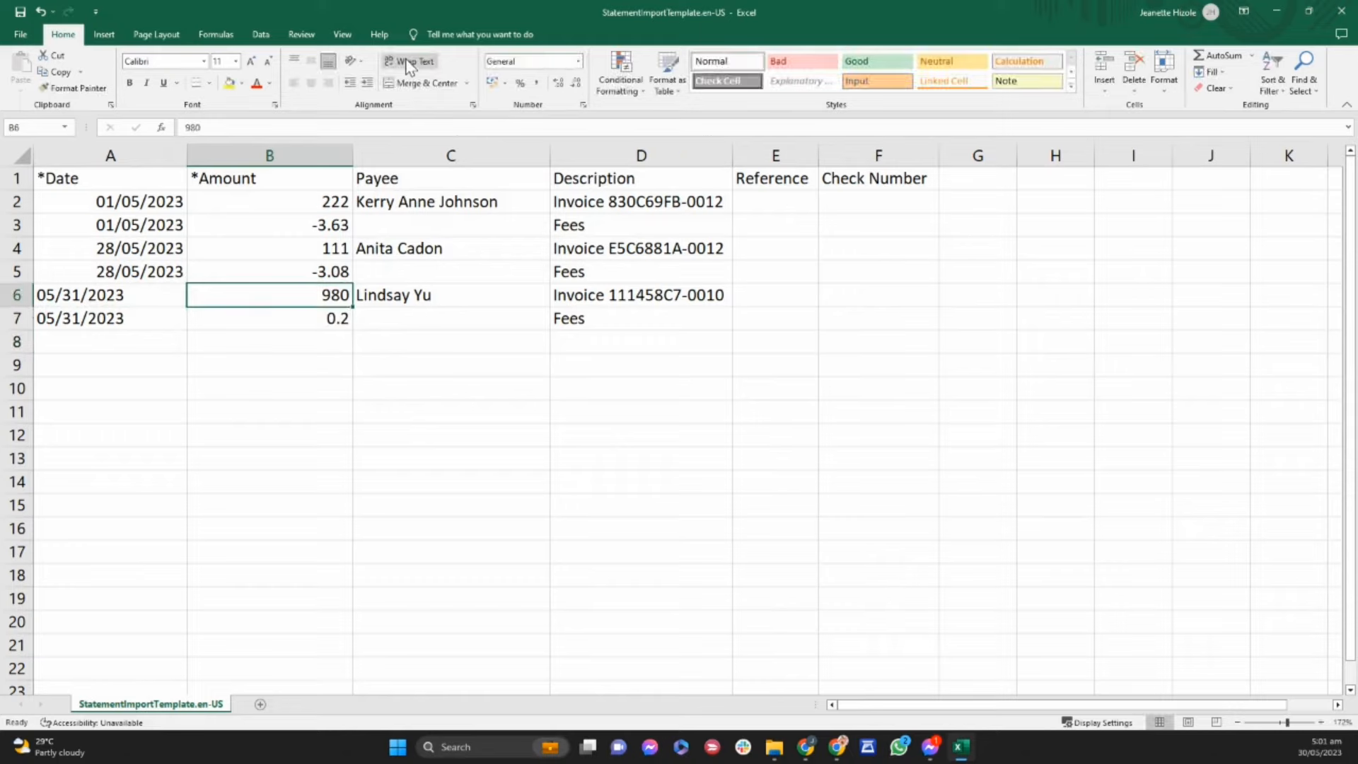
pyautogui.press('Up')
pyautogui.press('Up')
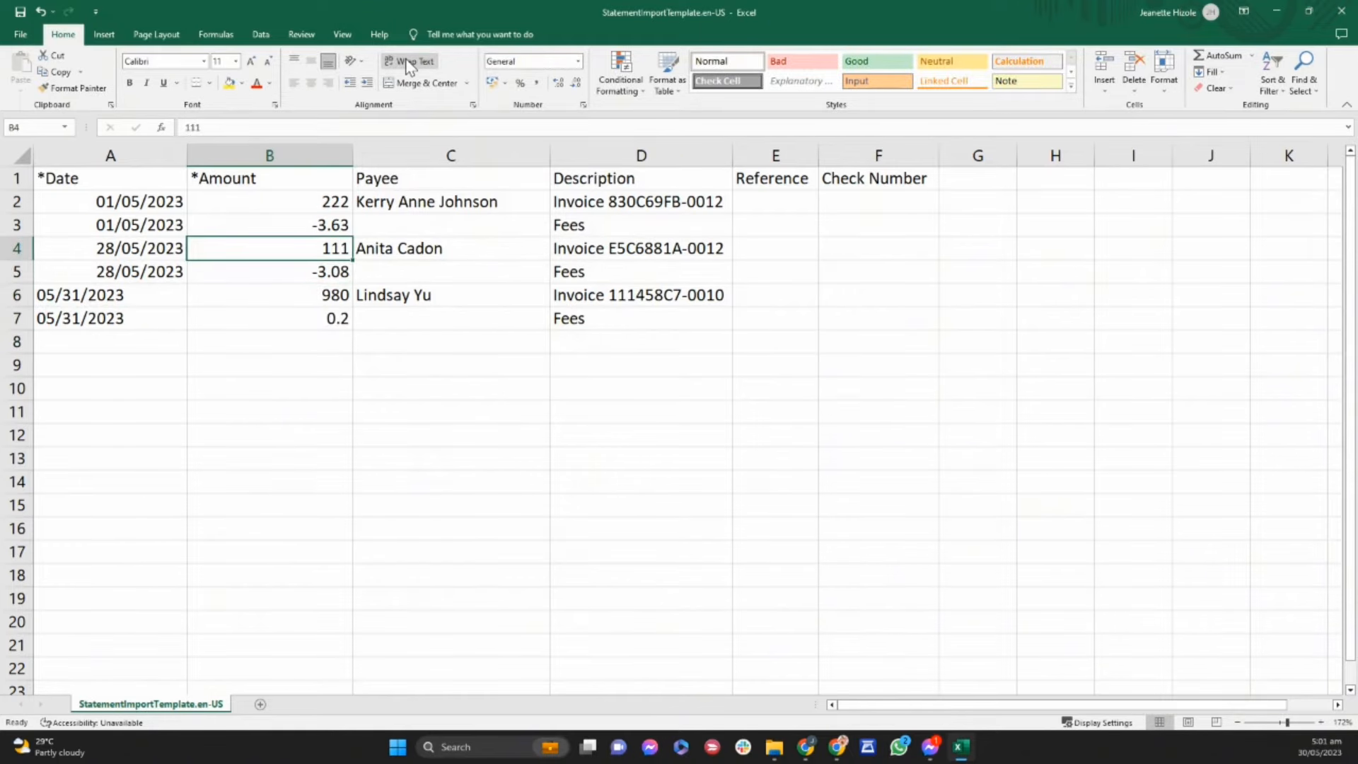
pyautogui.write('-')
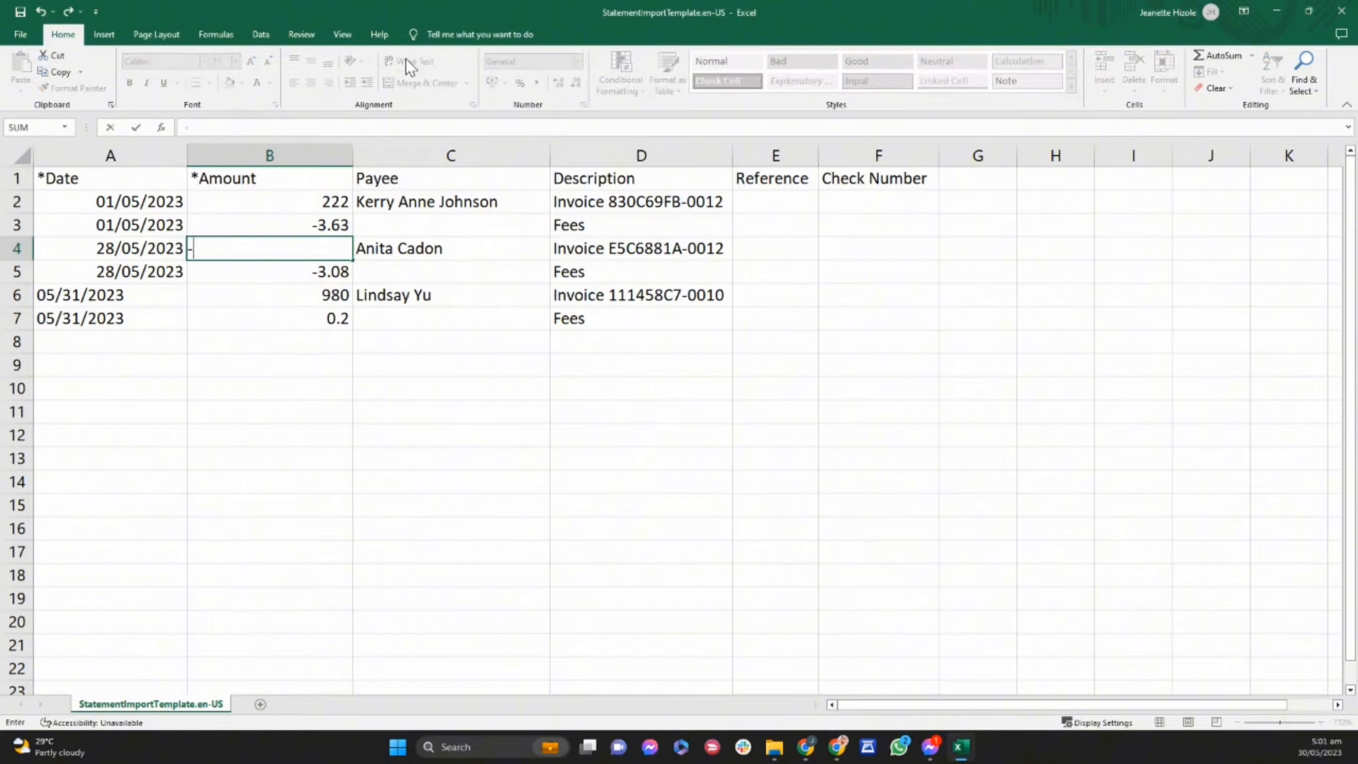
pyautogui.write('8')
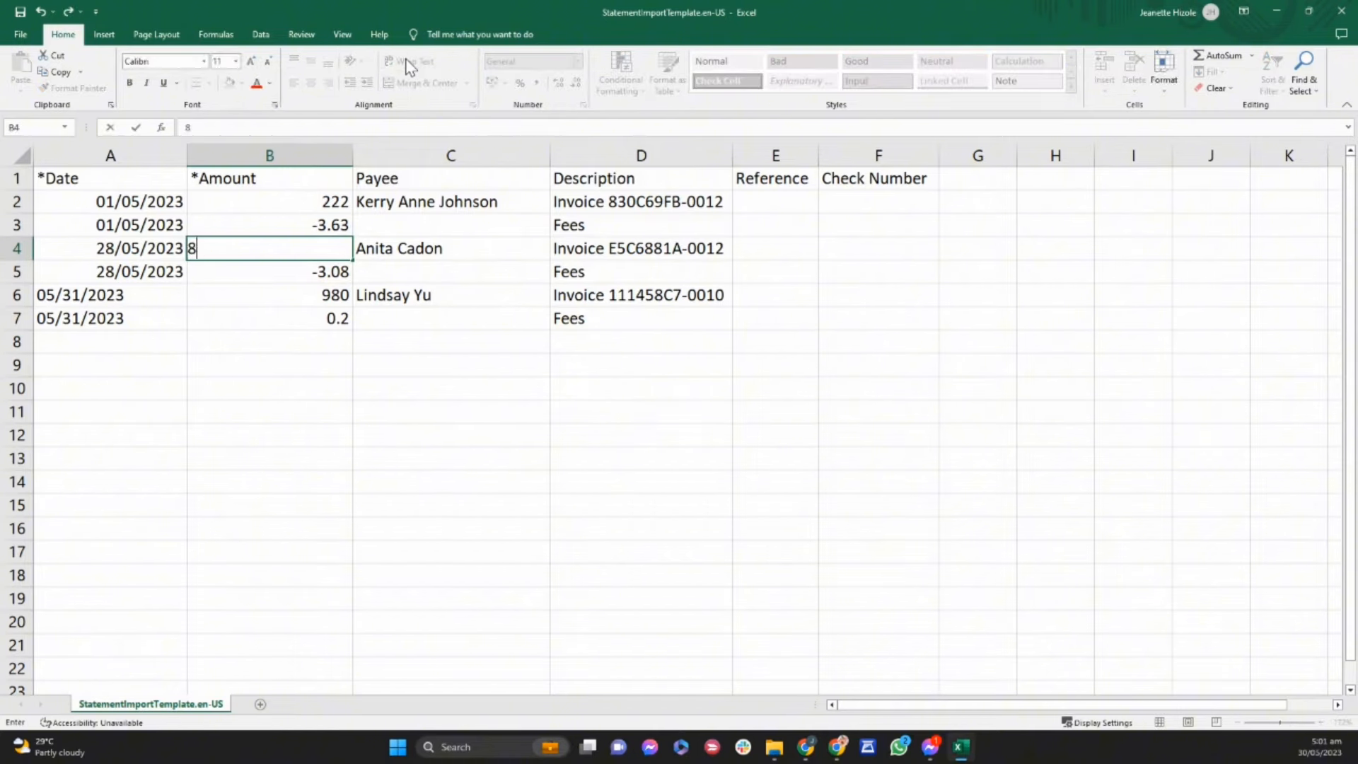
pyautogui.write('6')
pyautogui.press('Return')
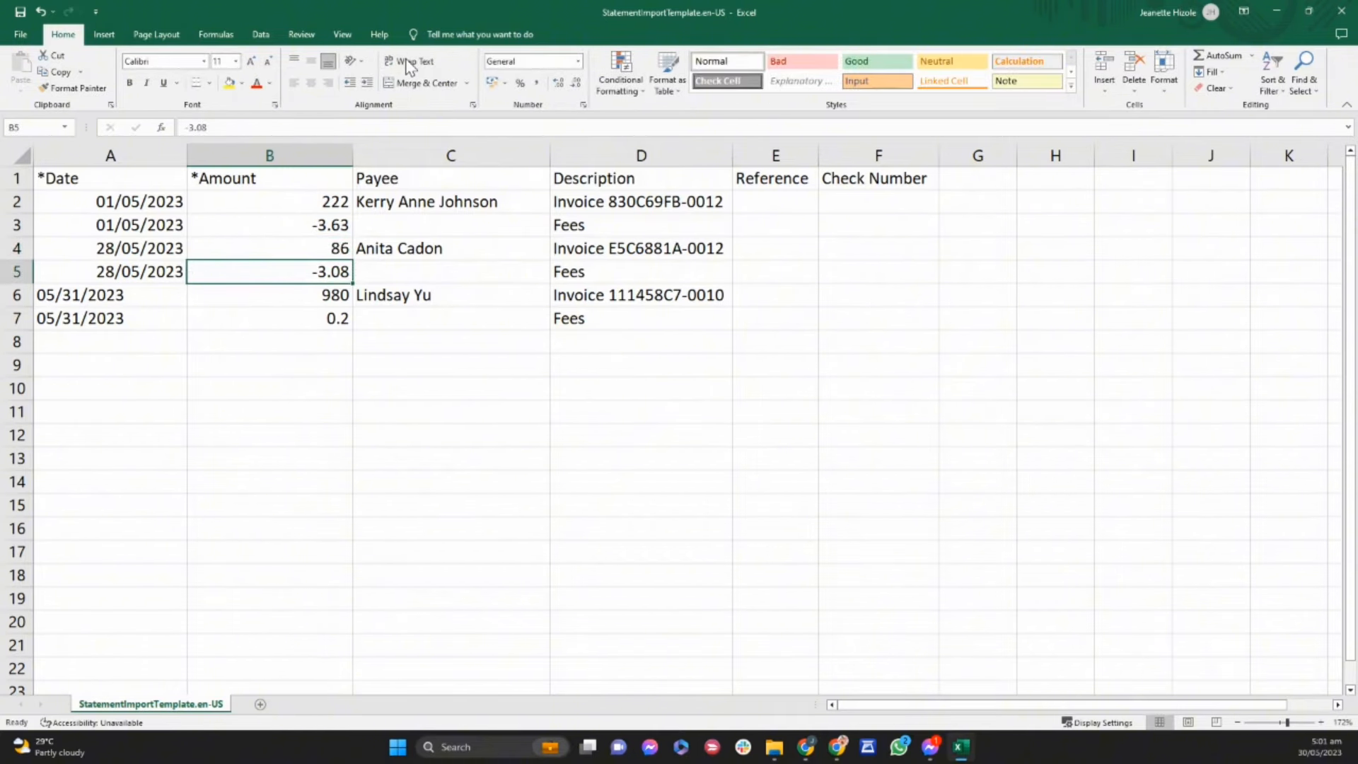
pyautogui.write('.')
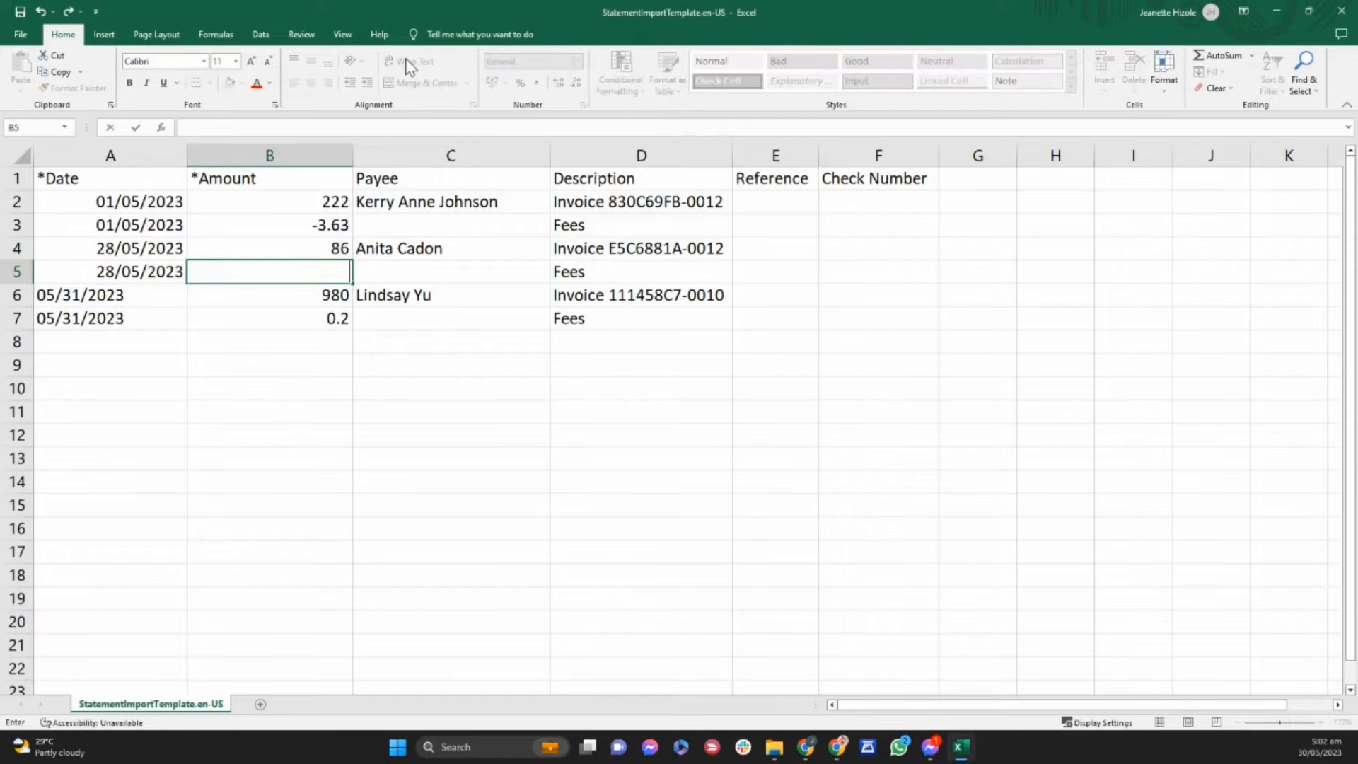
pyautogui.write('-')
pyautogui.write('2')
pyautogui.press('Return')
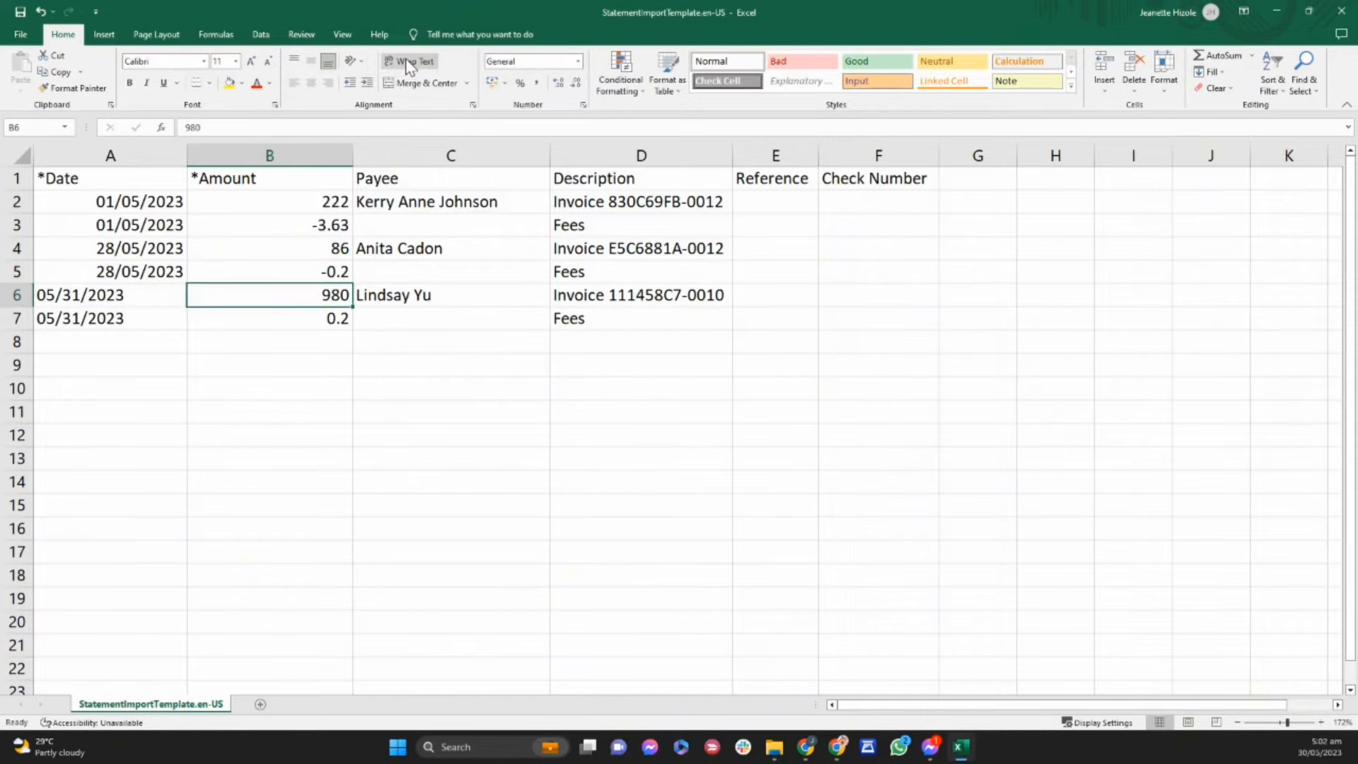
# Delete rows 2 and 3, which hold the two 01/05/2023 transactions
pyautogui.press('Up')
pyautogui.press('Up')
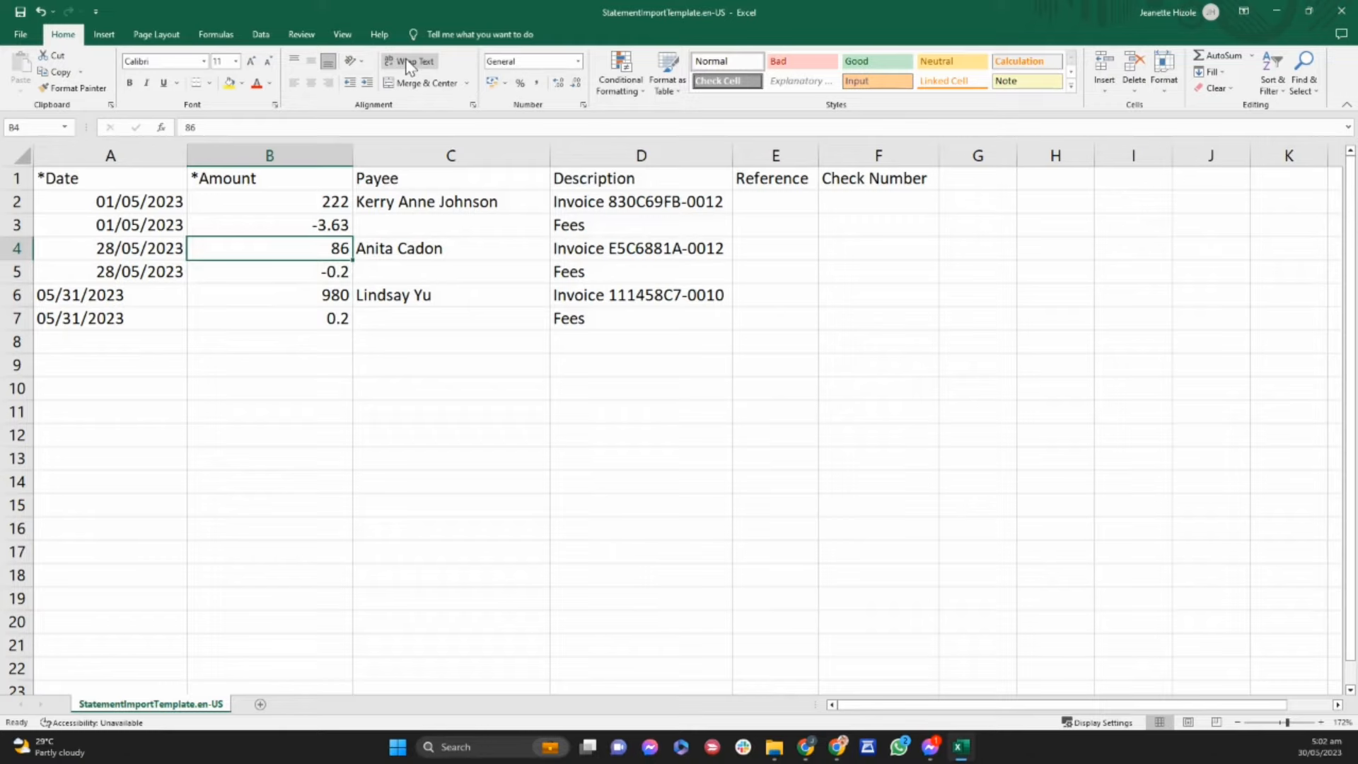
pyautogui.press('Up')
pyautogui.hotkey('shift', 'Up')
pyautogui.hotkey('shift', 'space')
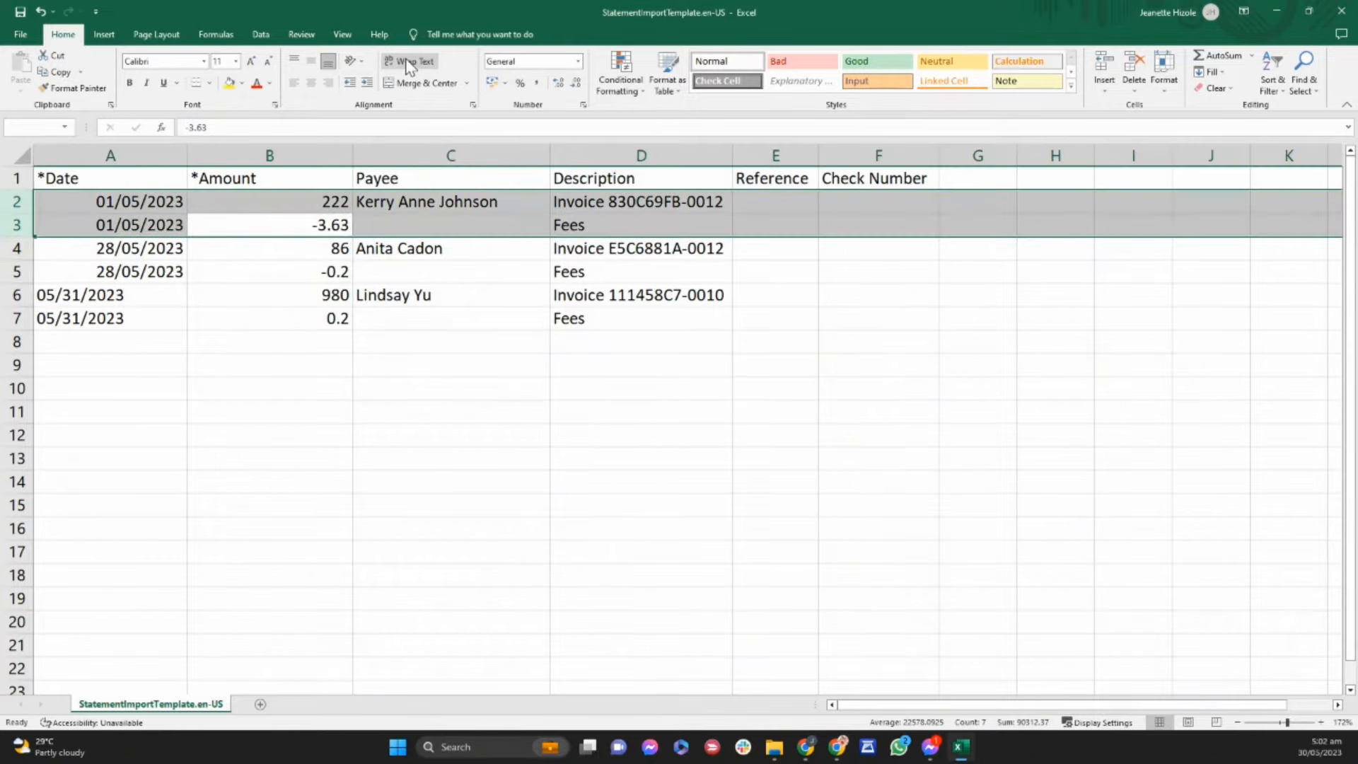
pyautogui.hotkey('ctrl', '-')
# Review the dates of the remaining transactions in rows 2 to 5
pyautogui.press('Right')
pyautogui.press('Left')
pyautogui.press('Left')
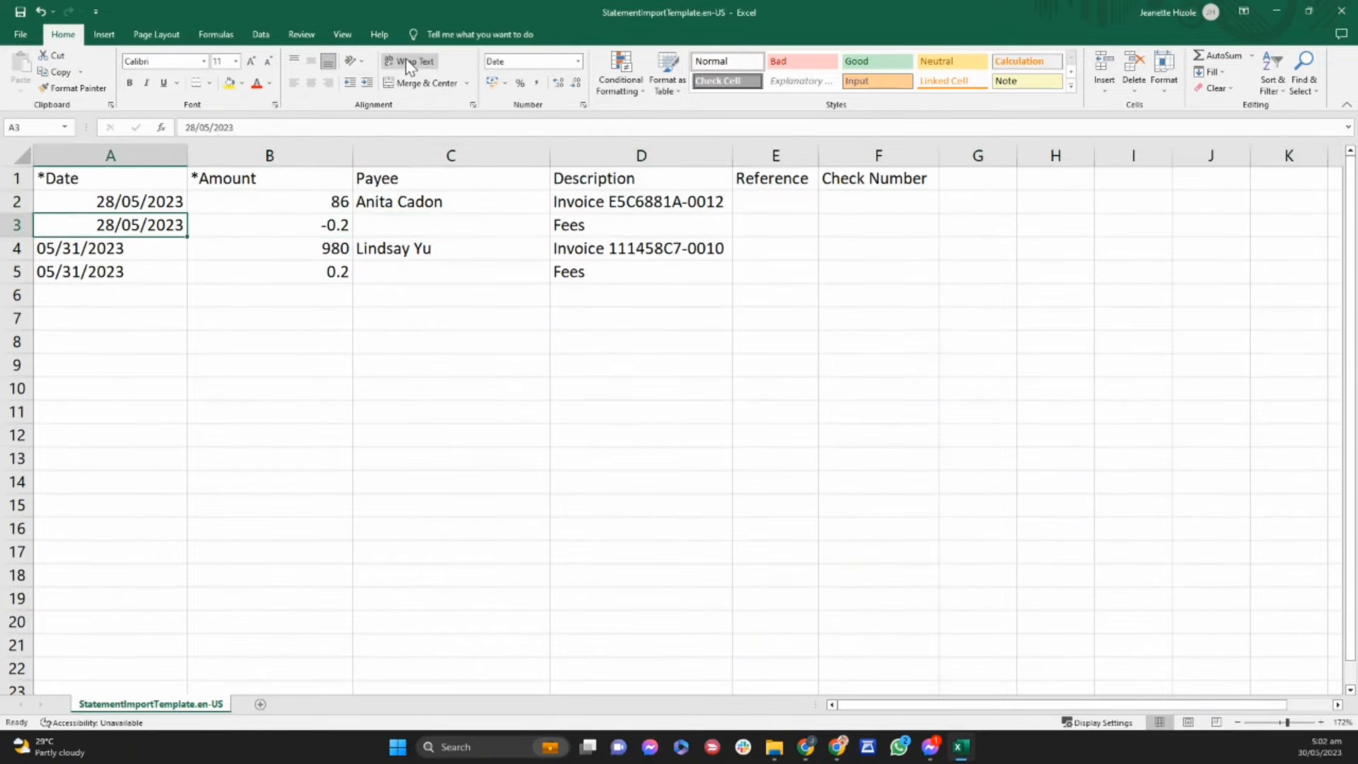
pyautogui.press('Up')
pyautogui.press('Down')
pyautogui.press('Down')
pyautogui.press('Down')
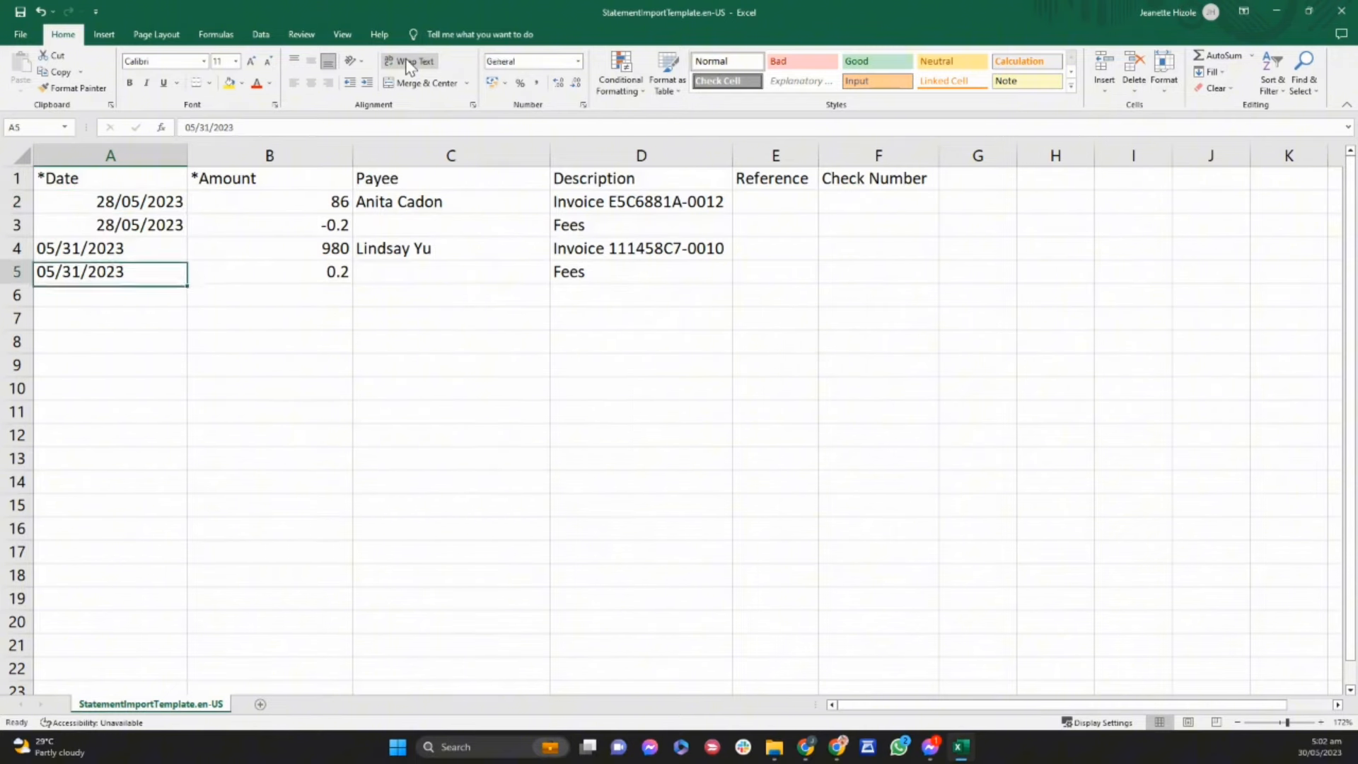
pyautogui.press('Up')
pyautogui.press('Up')
pyautogui.press('Up')
pyautogui.press('Down')
pyautogui.press('Down')
pyautogui.press('Down')
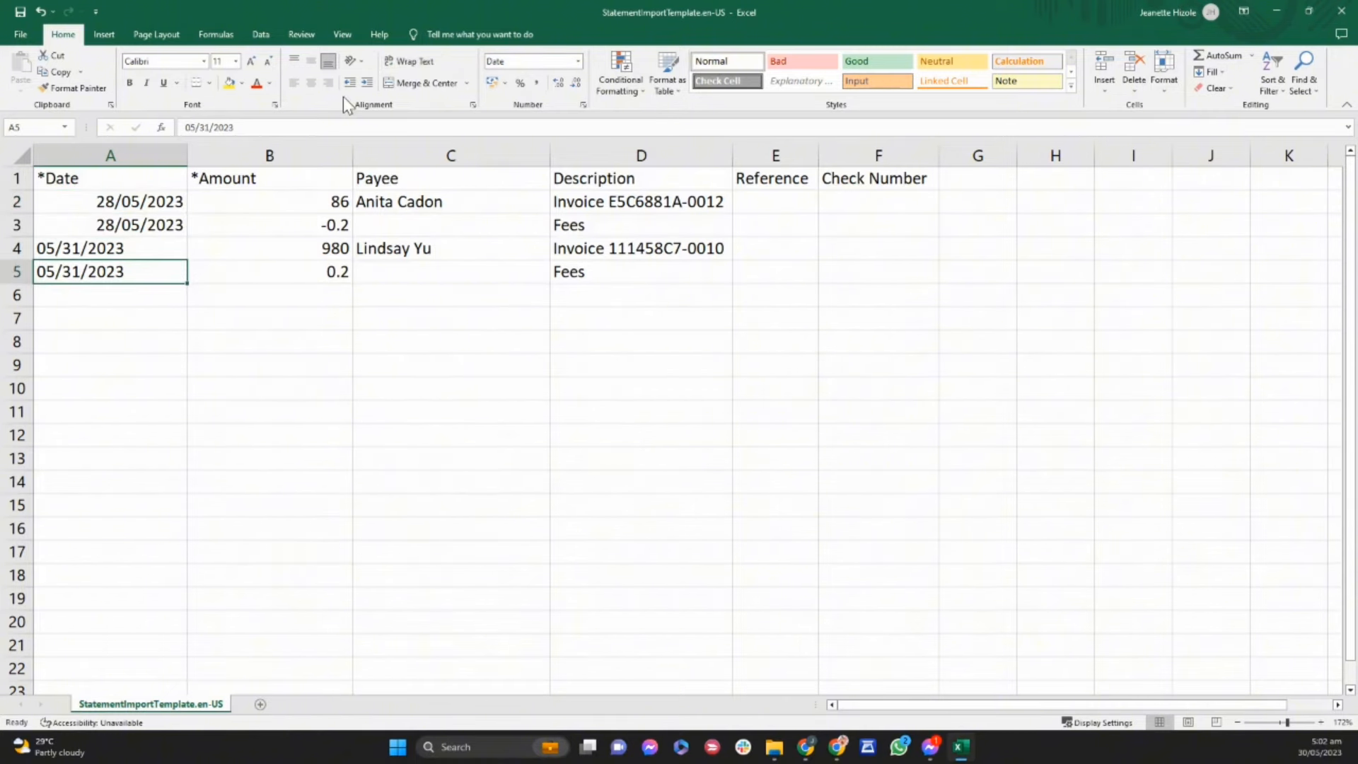
pyautogui.click(233, 360)
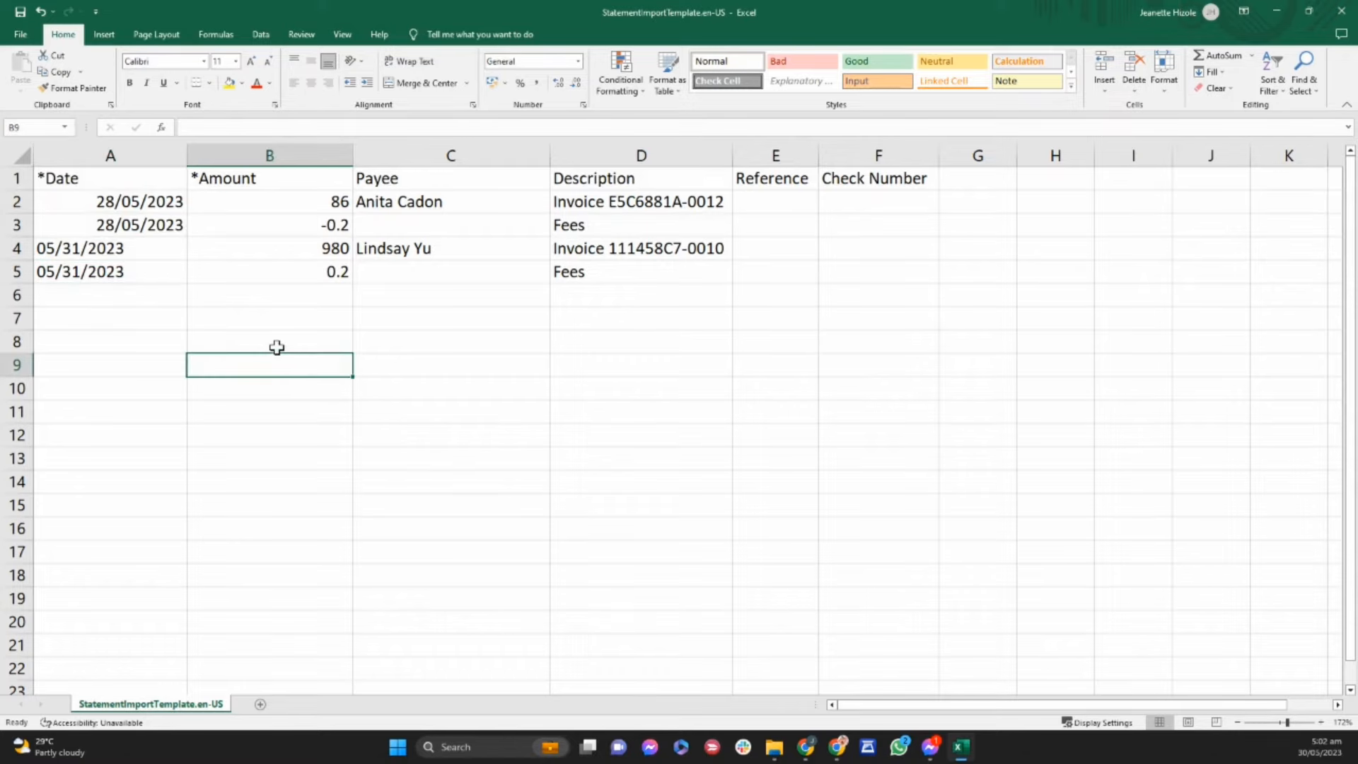
# Close the template workbook, switch back to Xero and start a statement import for the BDO EUR account
pyautogui.click(438, 323)
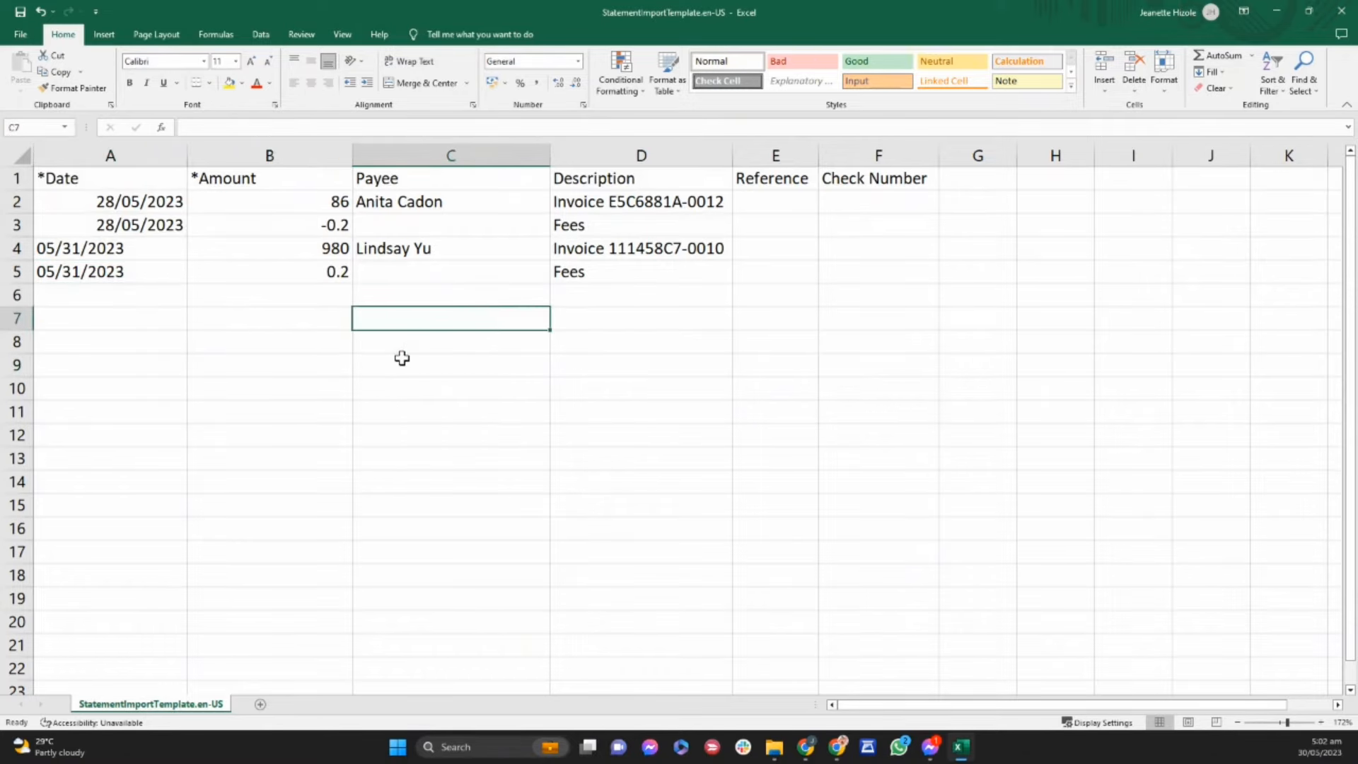
pyautogui.click(1341, 11)
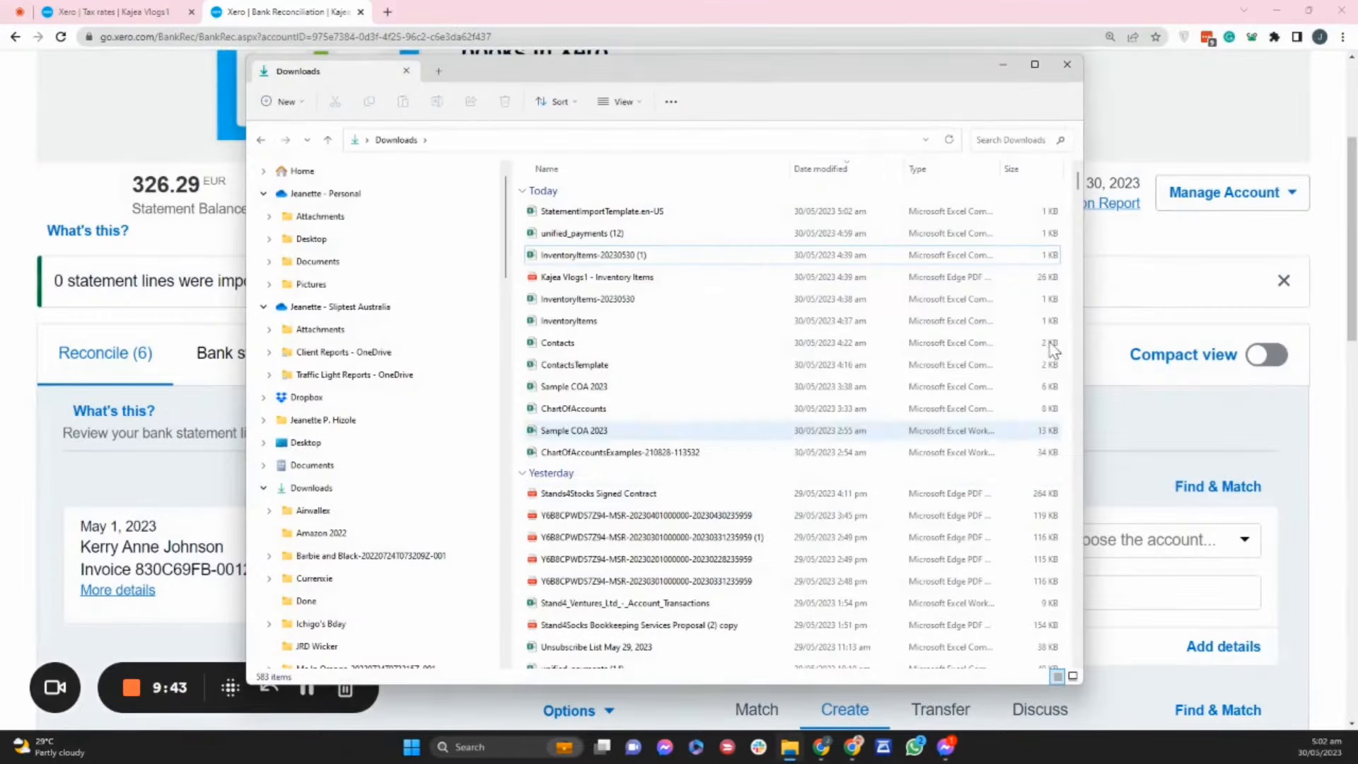
pyautogui.click(1190, 238)
pyautogui.click(1288, 193)
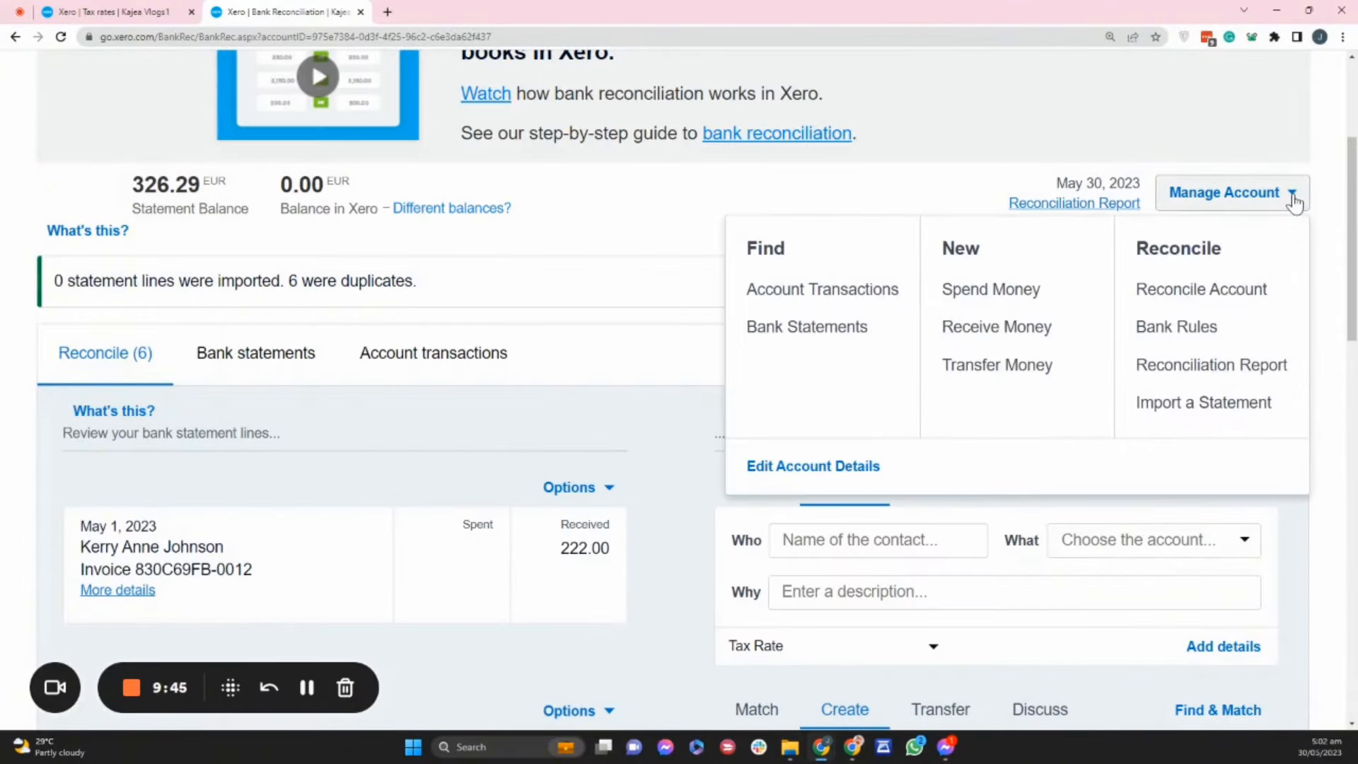
pyautogui.click(1200, 413)
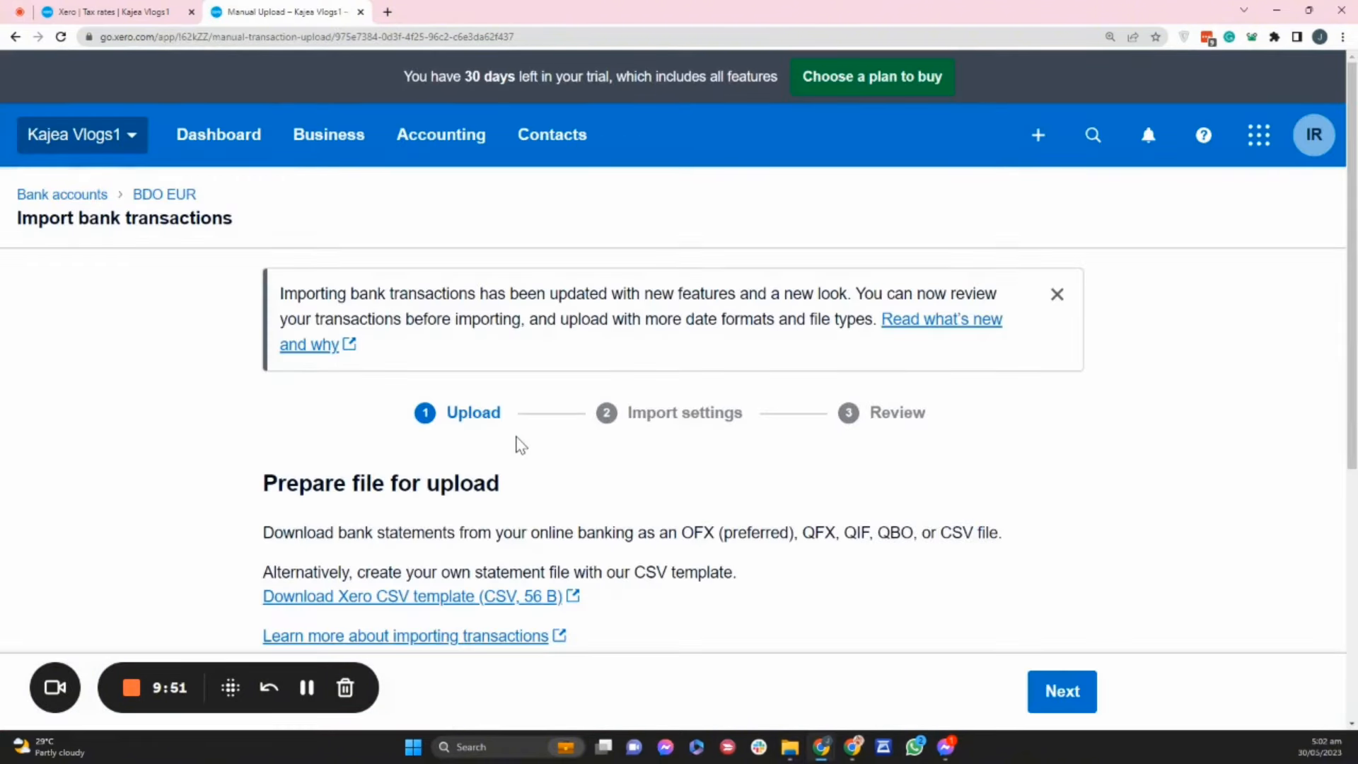
# Upload StatementImportTemplate.en-US from Downloads as the BDO EUR statement and continue to the import settings
pyautogui.scroll(-5, 679, 573)
pyautogui.click(686, 553)
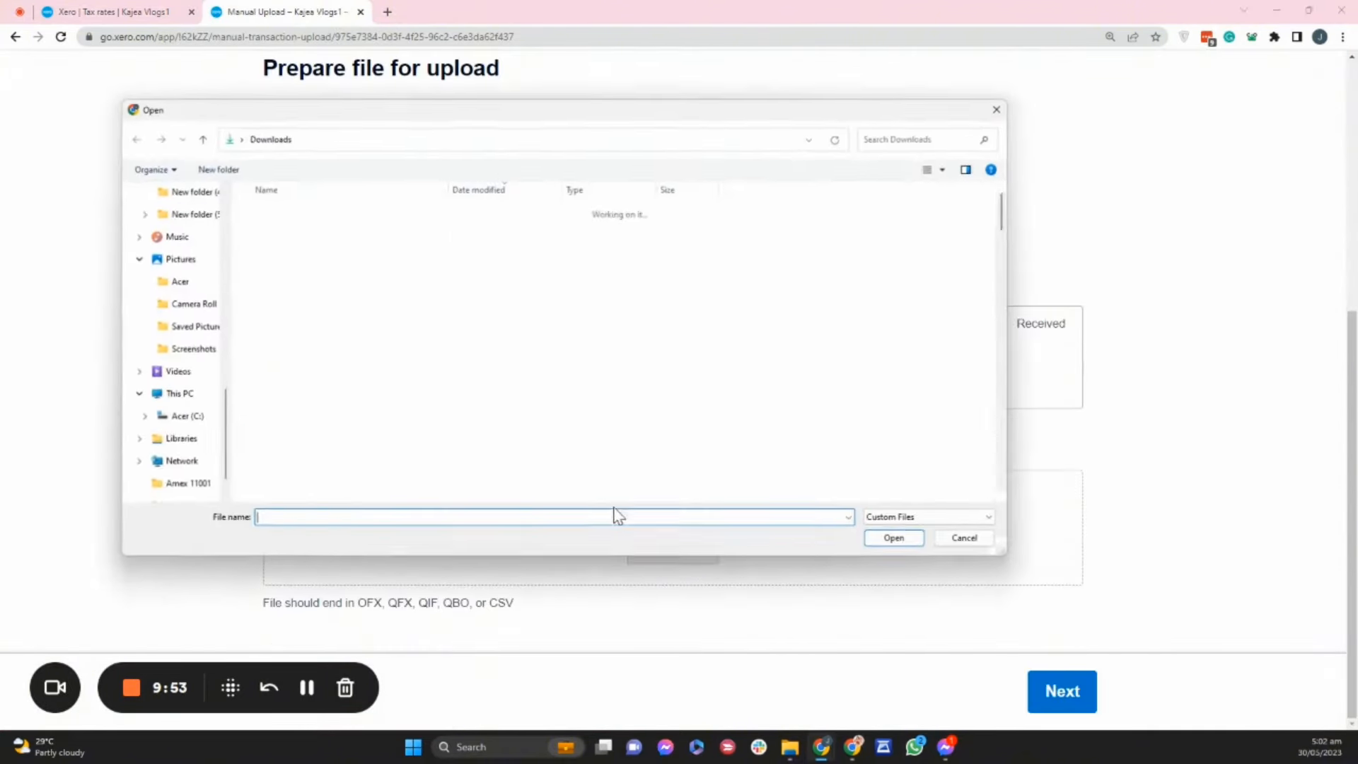
pyautogui.click(336, 232)
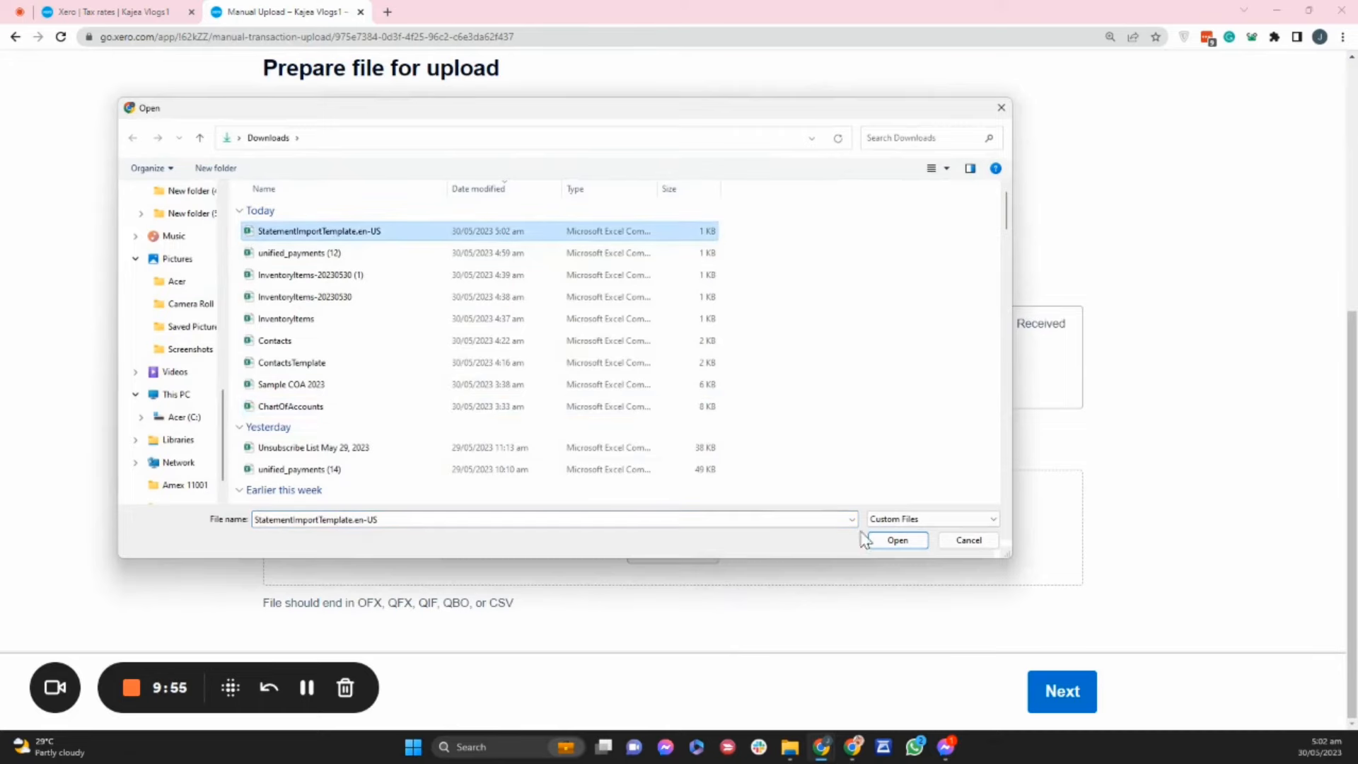
pyautogui.click(897, 540)
pyautogui.click(1042, 691)
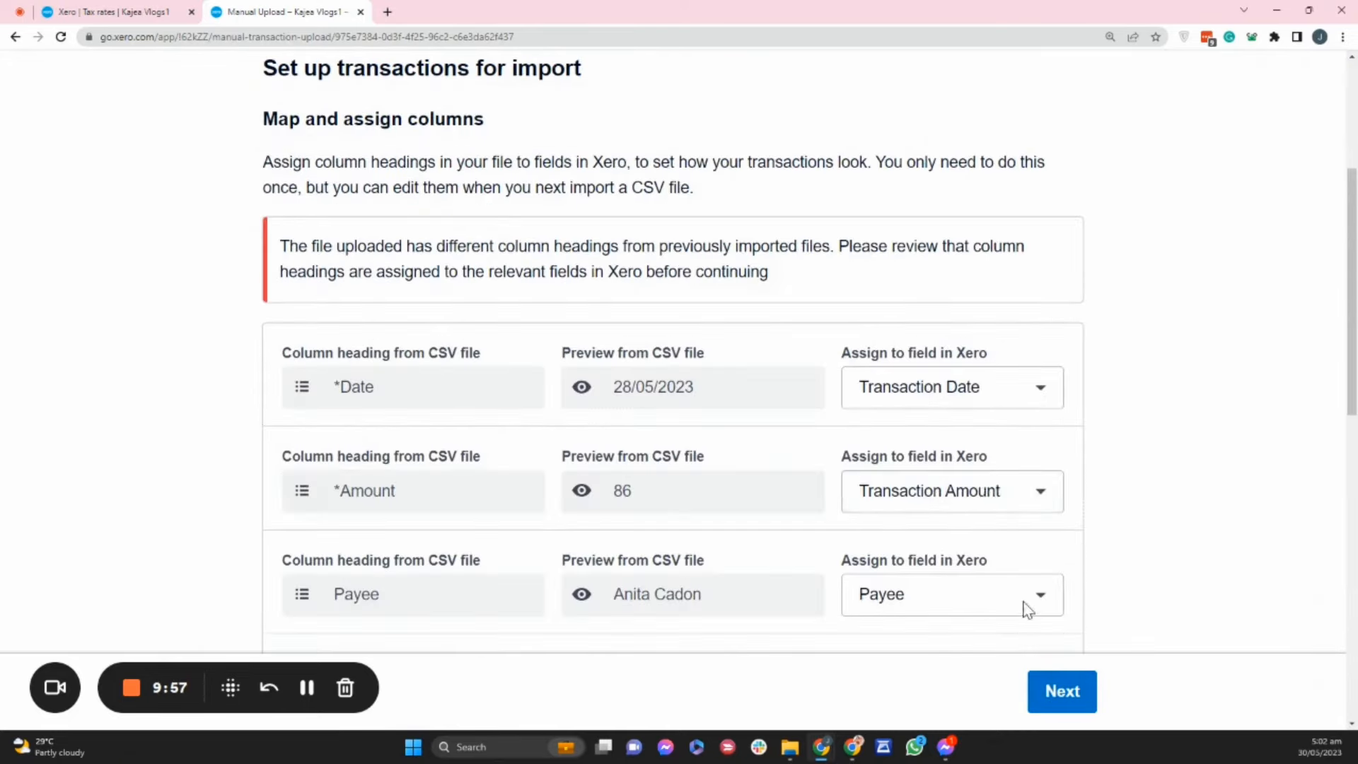
# Review the column mapping, then assign the Reference column to Reference and the Check Number column to Check No
pyautogui.scroll(-1, 983, 474)
pyautogui.scroll(1, 993, 462)
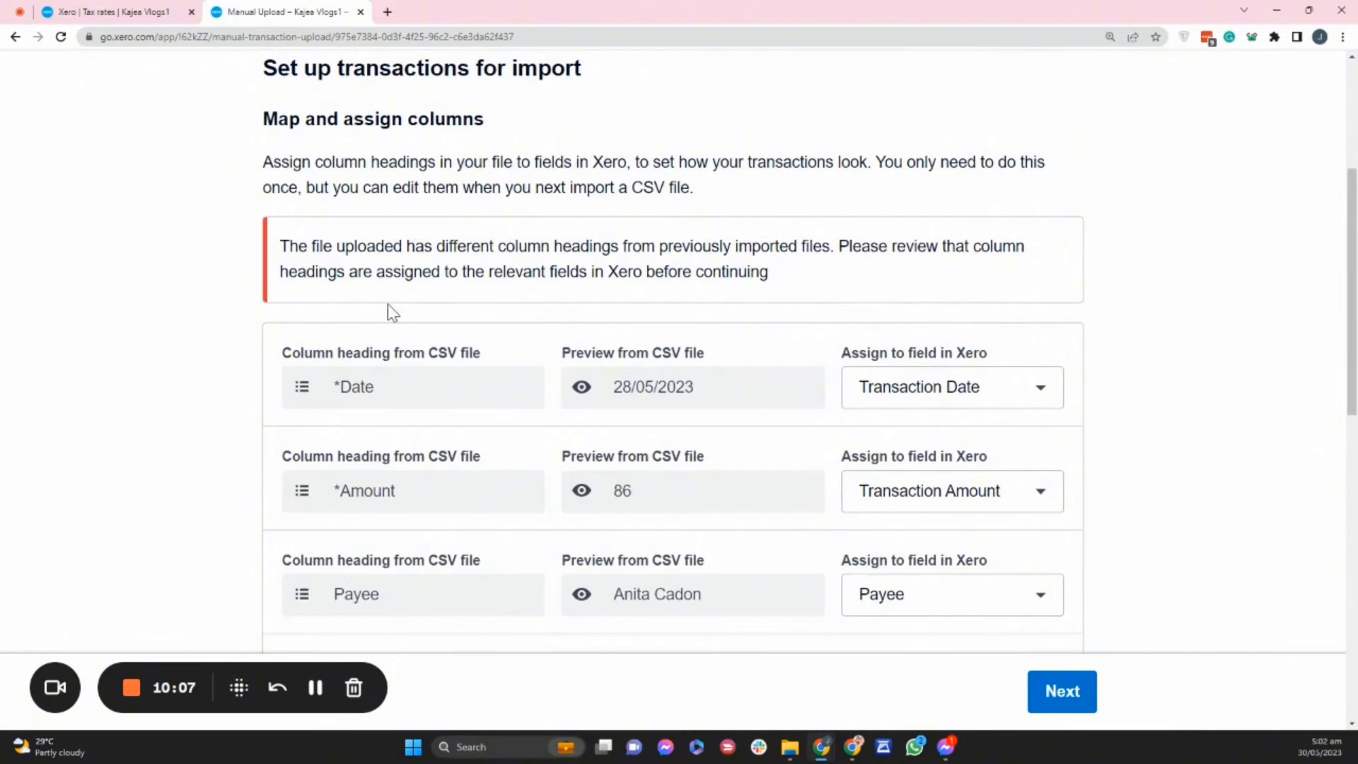
pyautogui.scroll(-4, 1004, 290)
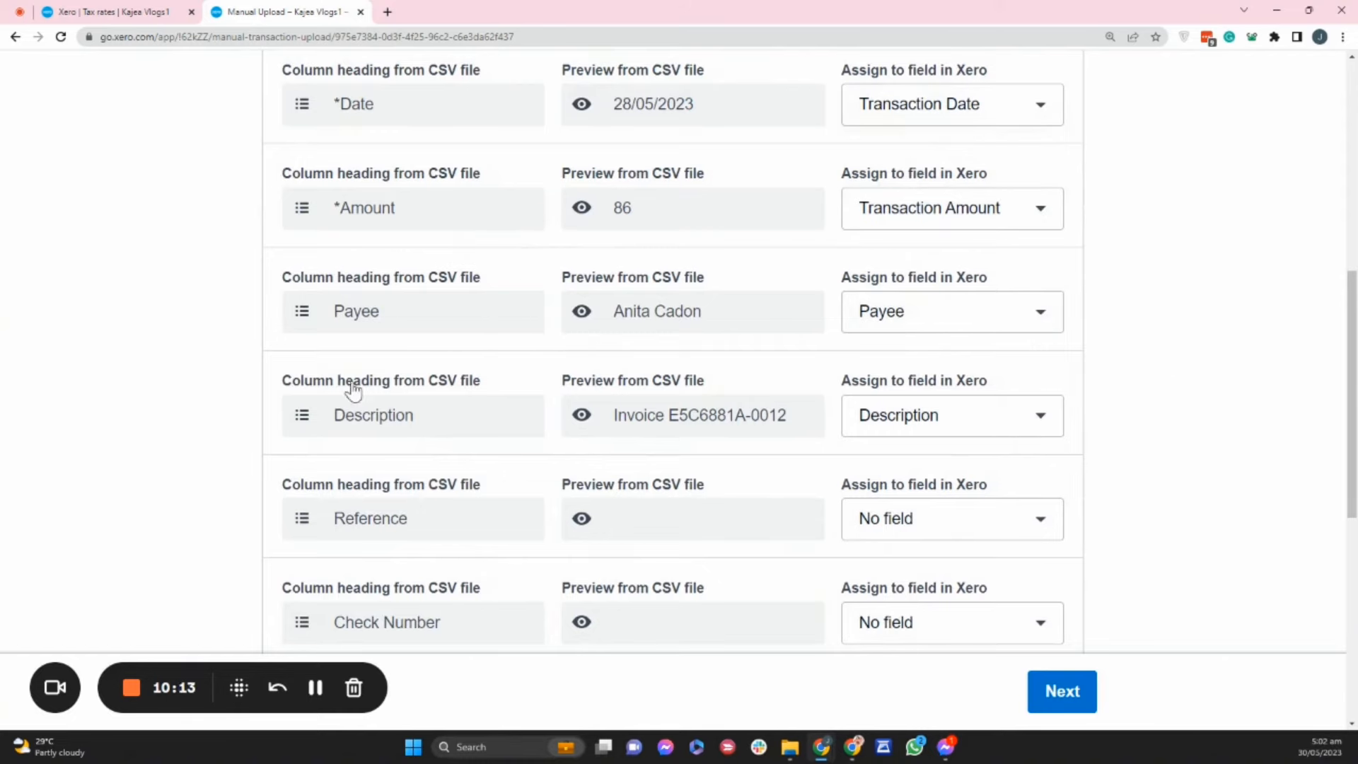
pyautogui.click(956, 540)
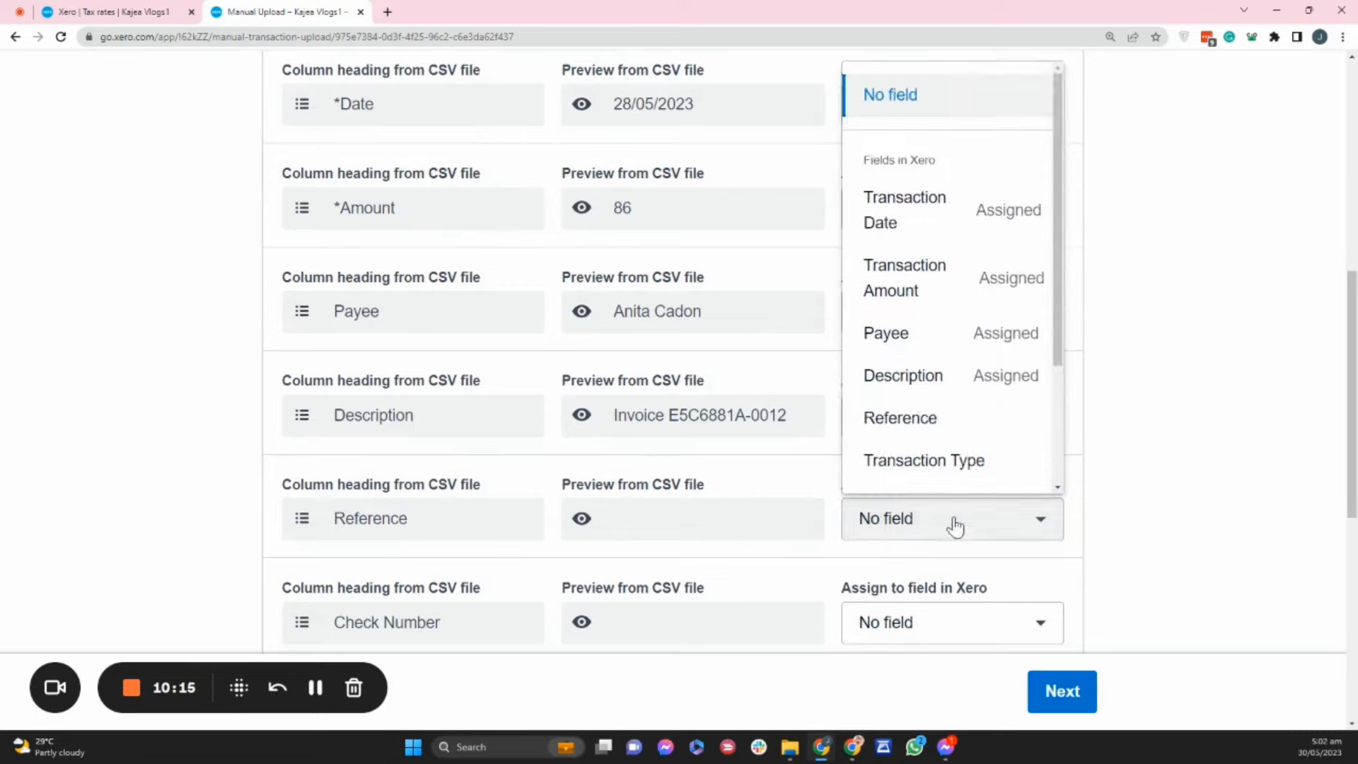
pyautogui.scroll(-1, 948, 438)
pyautogui.click(940, 388)
pyautogui.click(935, 620)
pyautogui.scroll(-1, 938, 566)
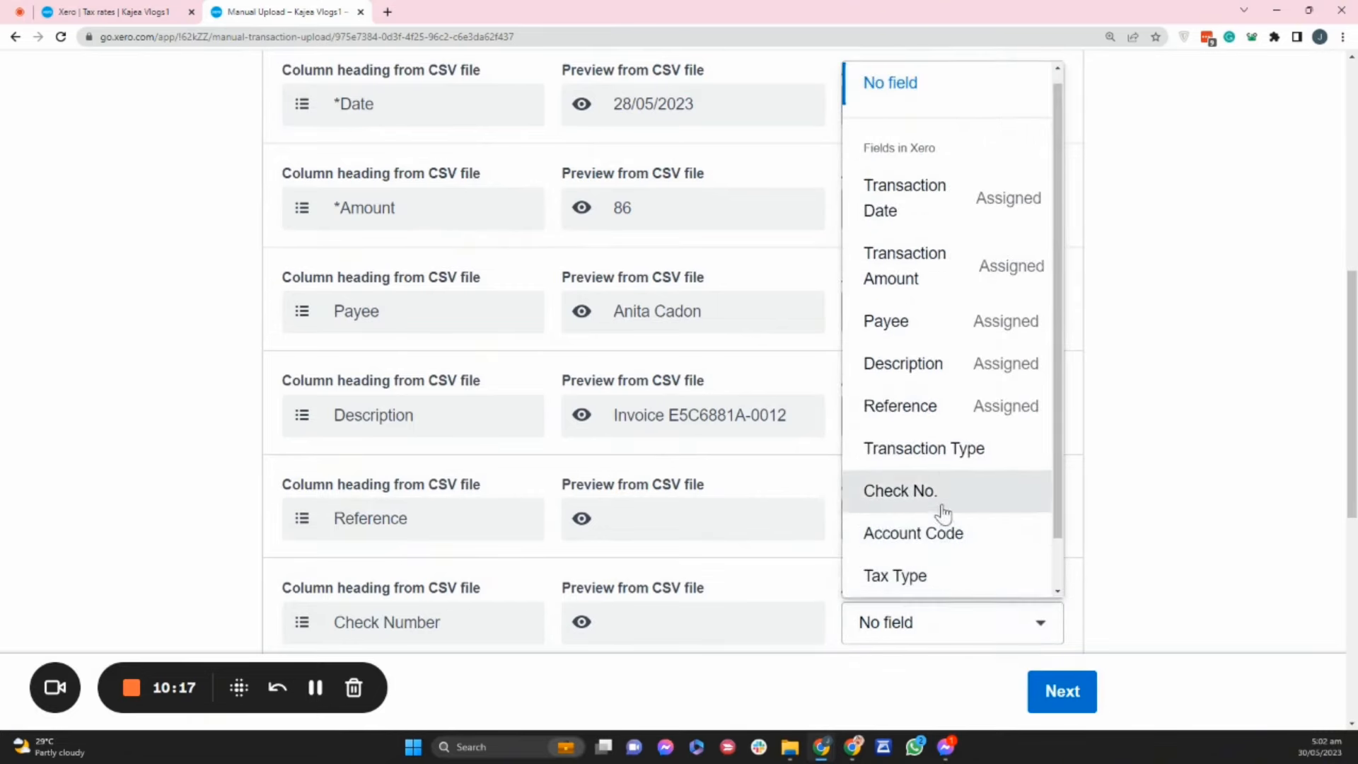
pyautogui.click(940, 499)
# Choose dd/mm/yyyy as the statement's date format and try to continue to the import review
pyautogui.scroll(-8, 834, 485)
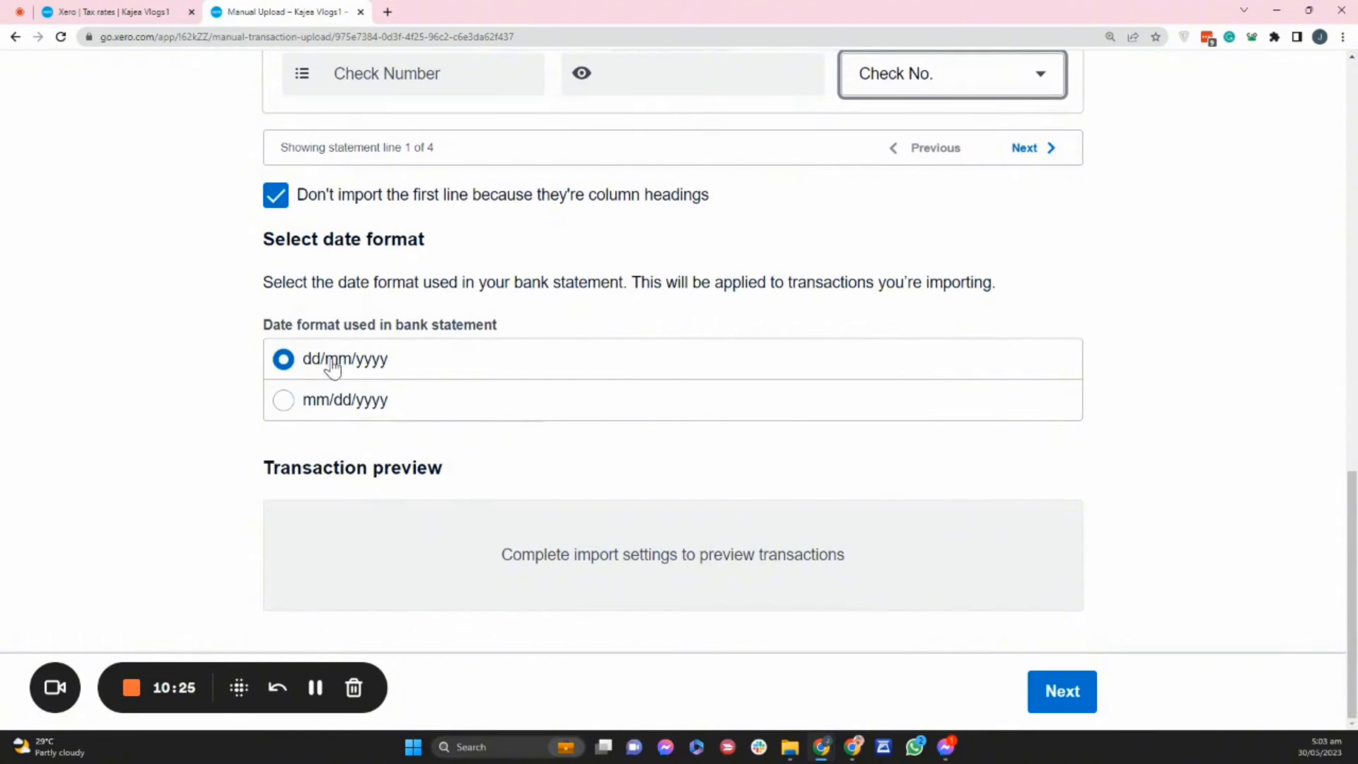
pyautogui.click(282, 362)
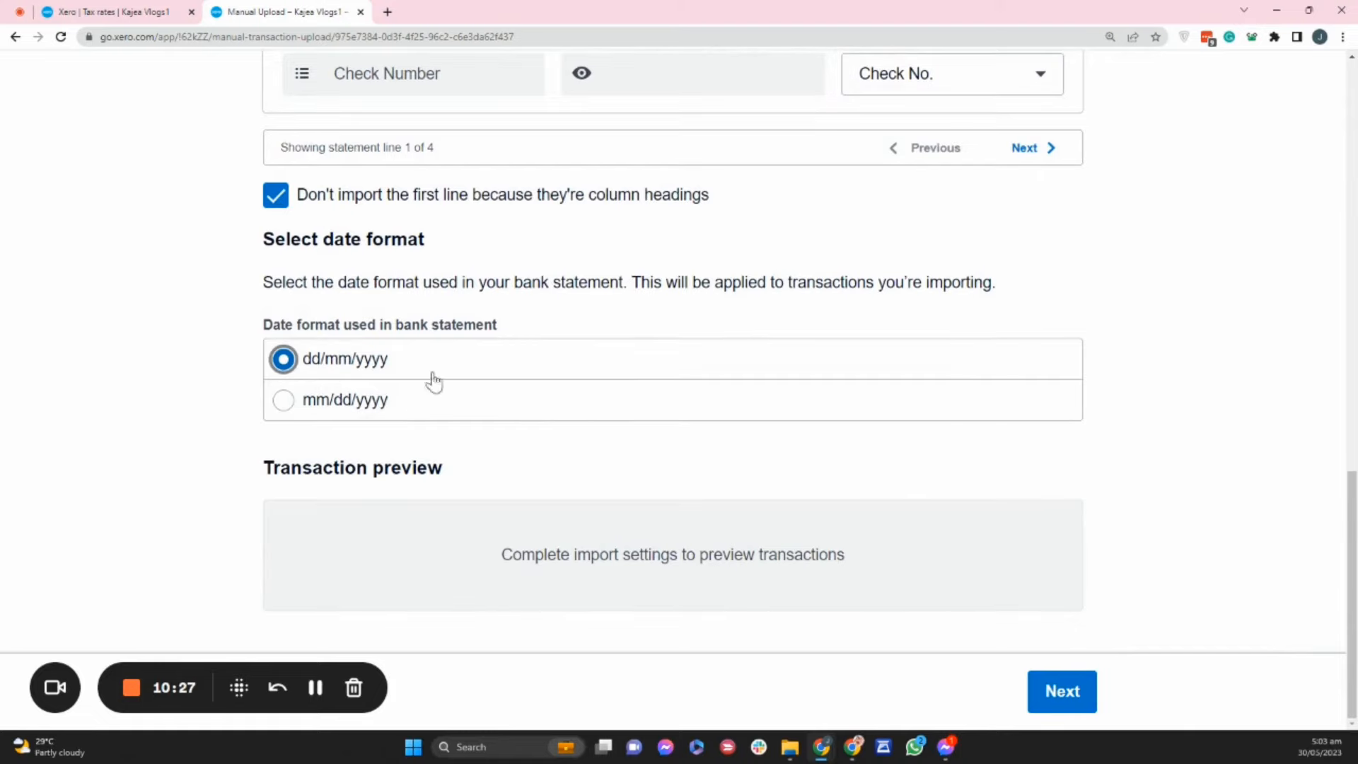
pyautogui.click(1061, 689)
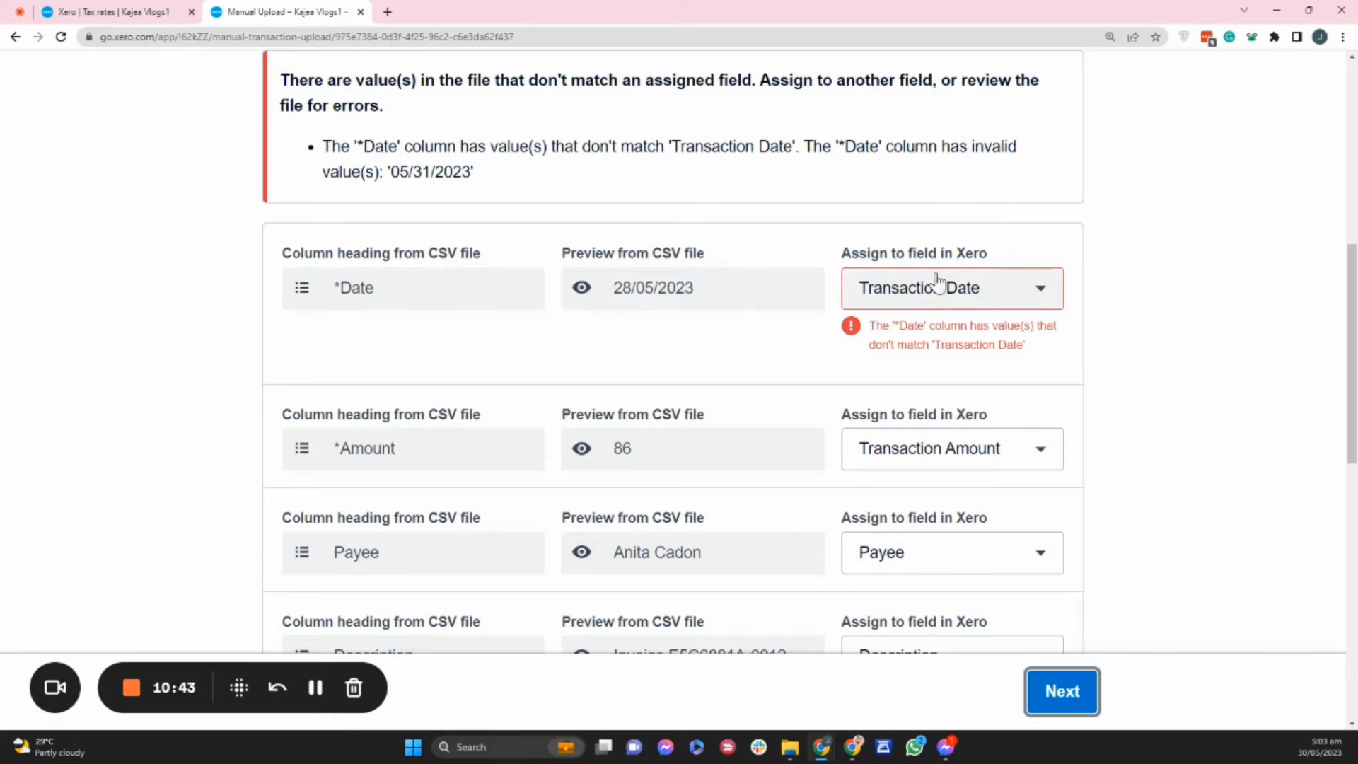
# Reopen StatementImportTemplate.en-US from the Downloads folder in Excel and autofit the Date column
pyautogui.click(794, 748)
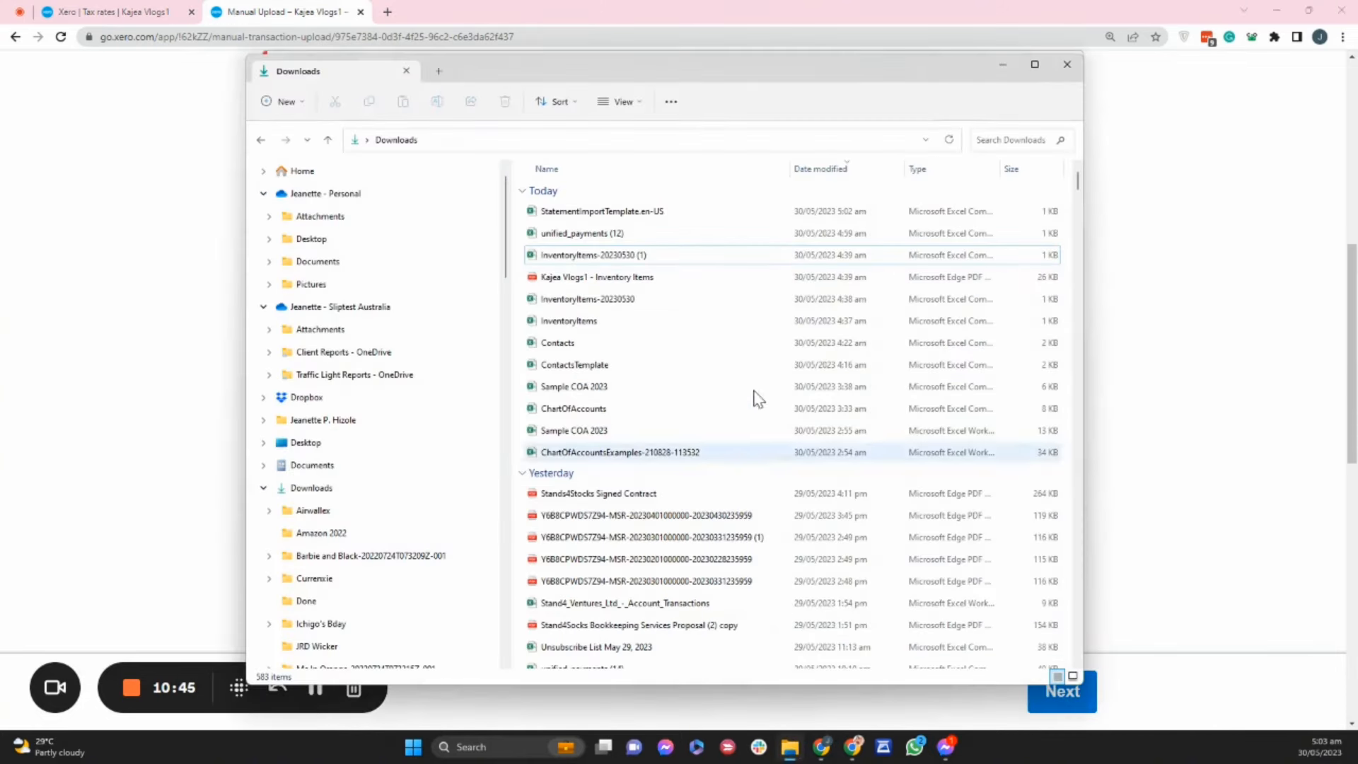
pyautogui.doubleClick(670, 214)
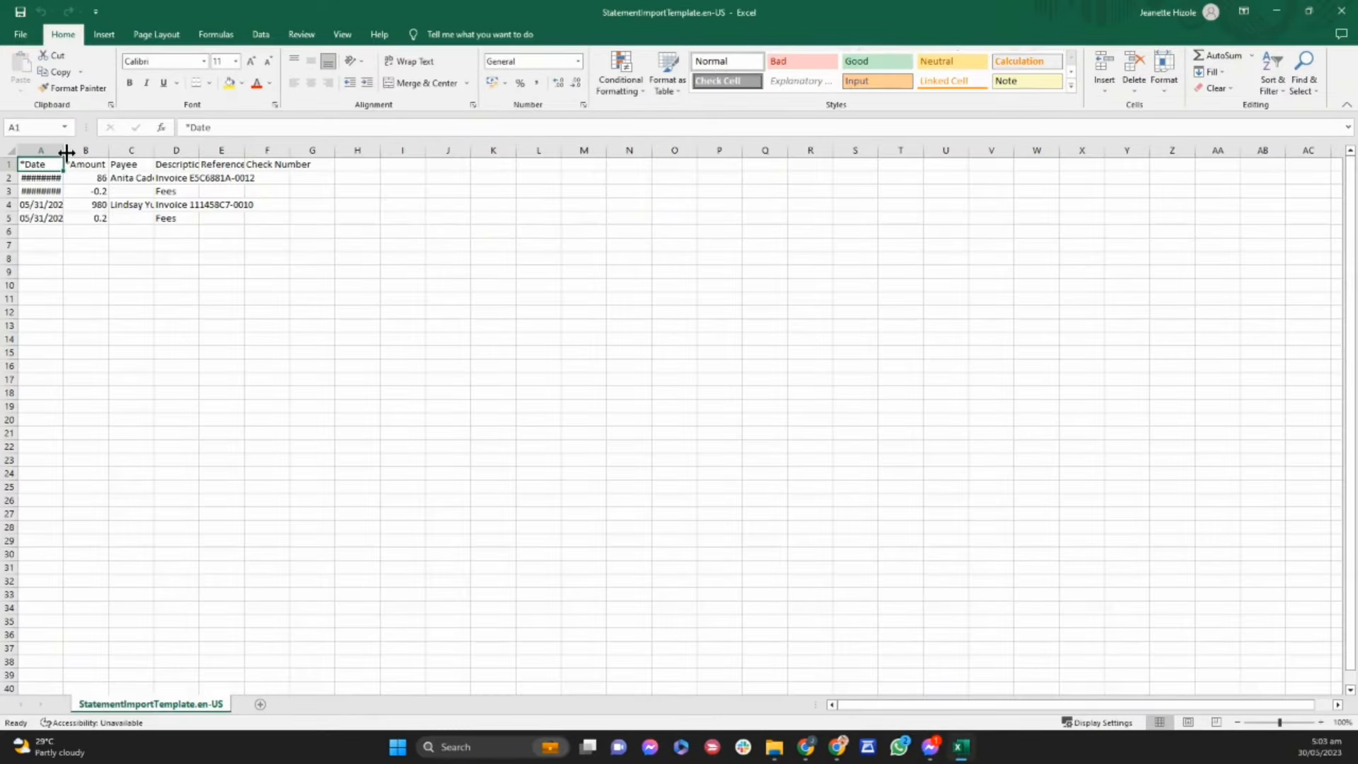
pyautogui.doubleClick(65, 152)
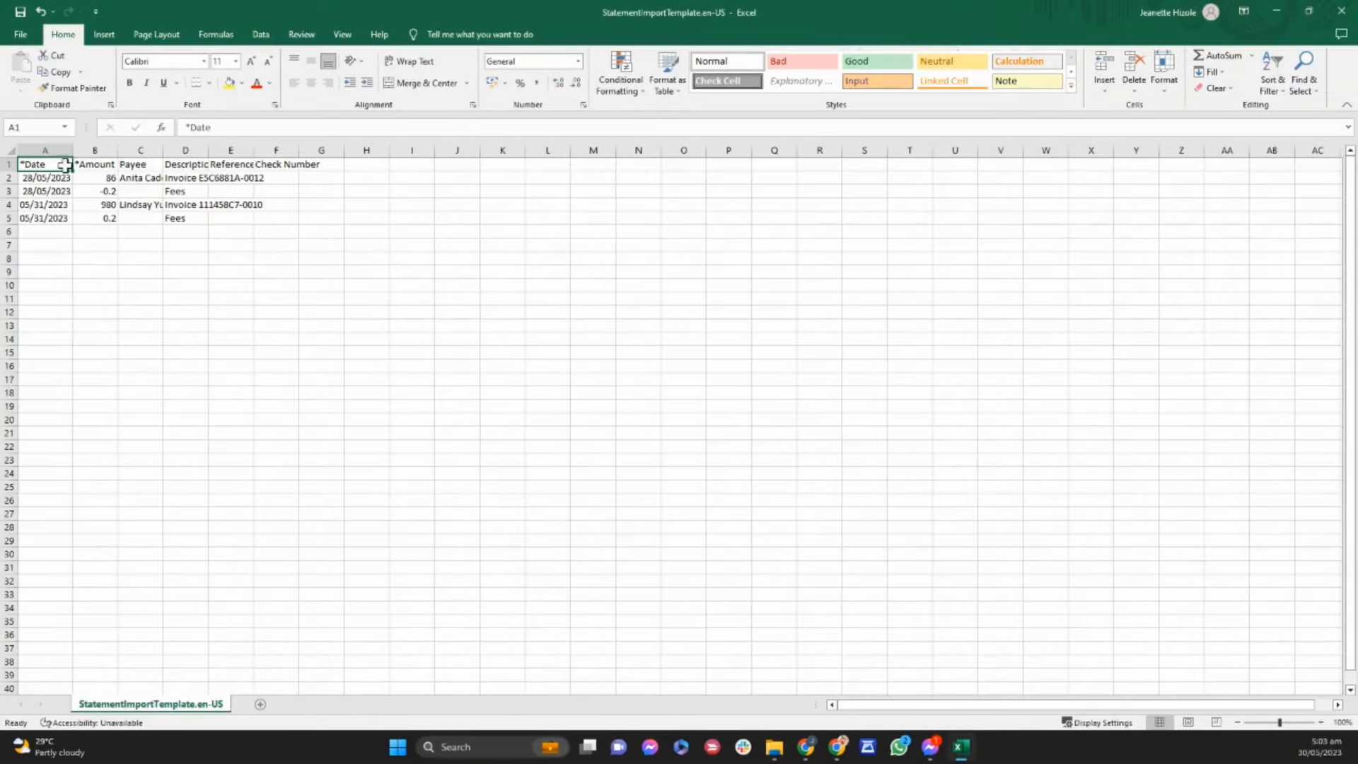
# Set the date in A4 to 31/05/2023 and copy it to the fee line in A5
pyautogui.click(58, 205)
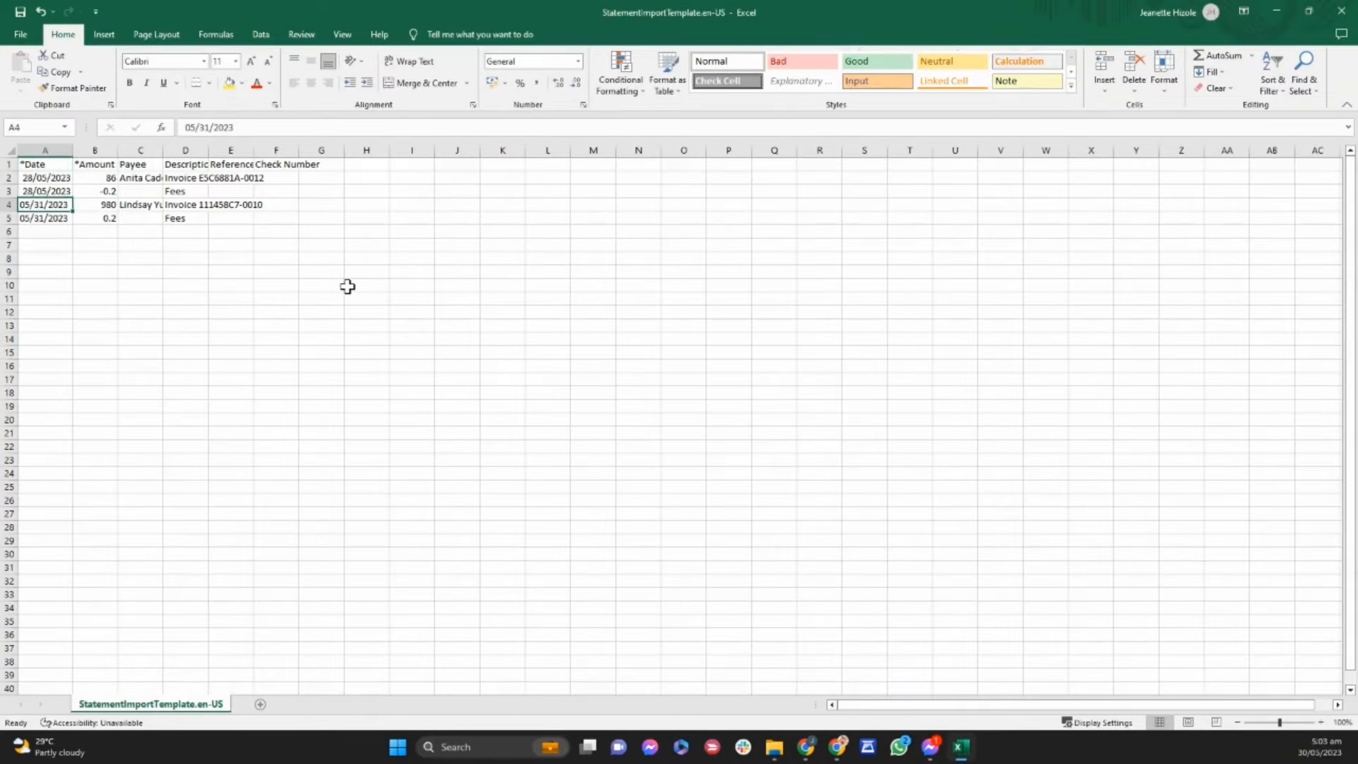
pyautogui.press('Up')
pyautogui.press('Down')
pyautogui.write('31')
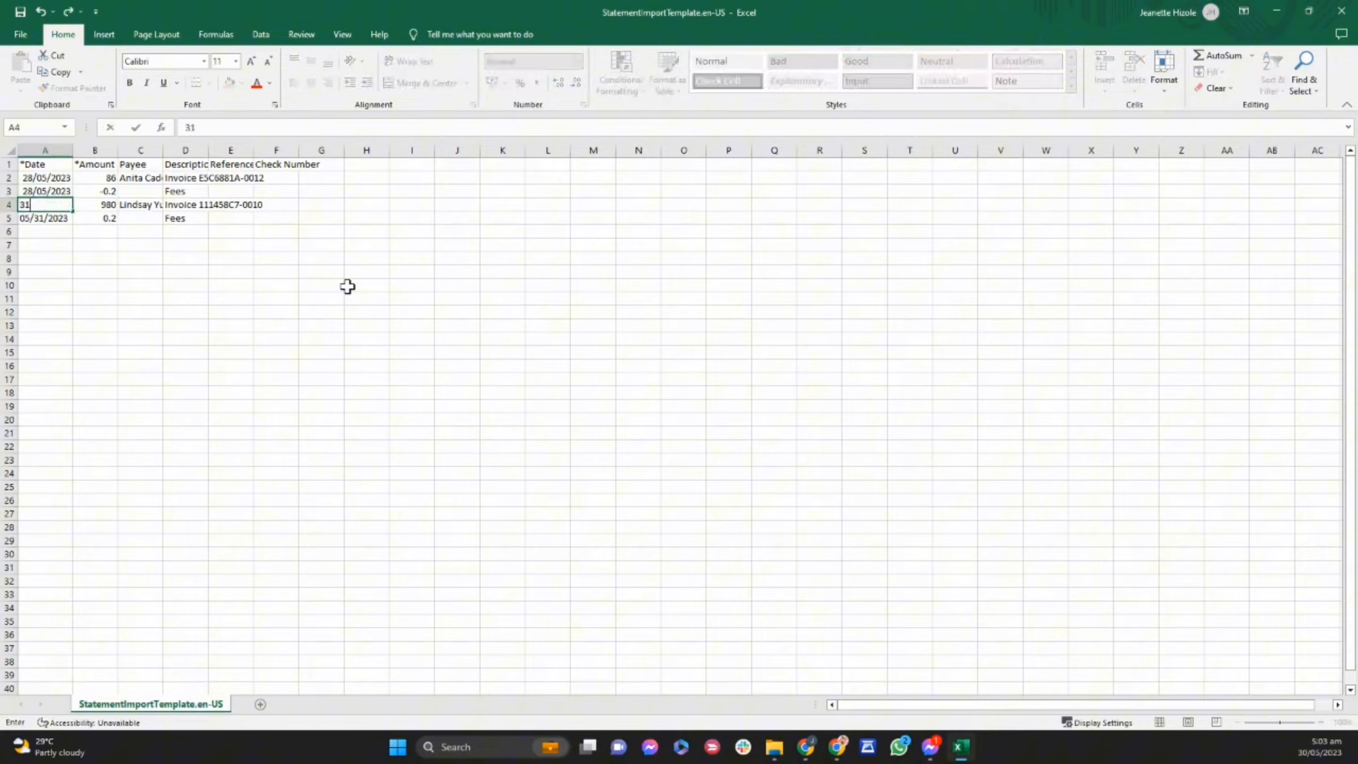
pyautogui.write('/05')
pyautogui.press('Return')
pyautogui.press('Up')
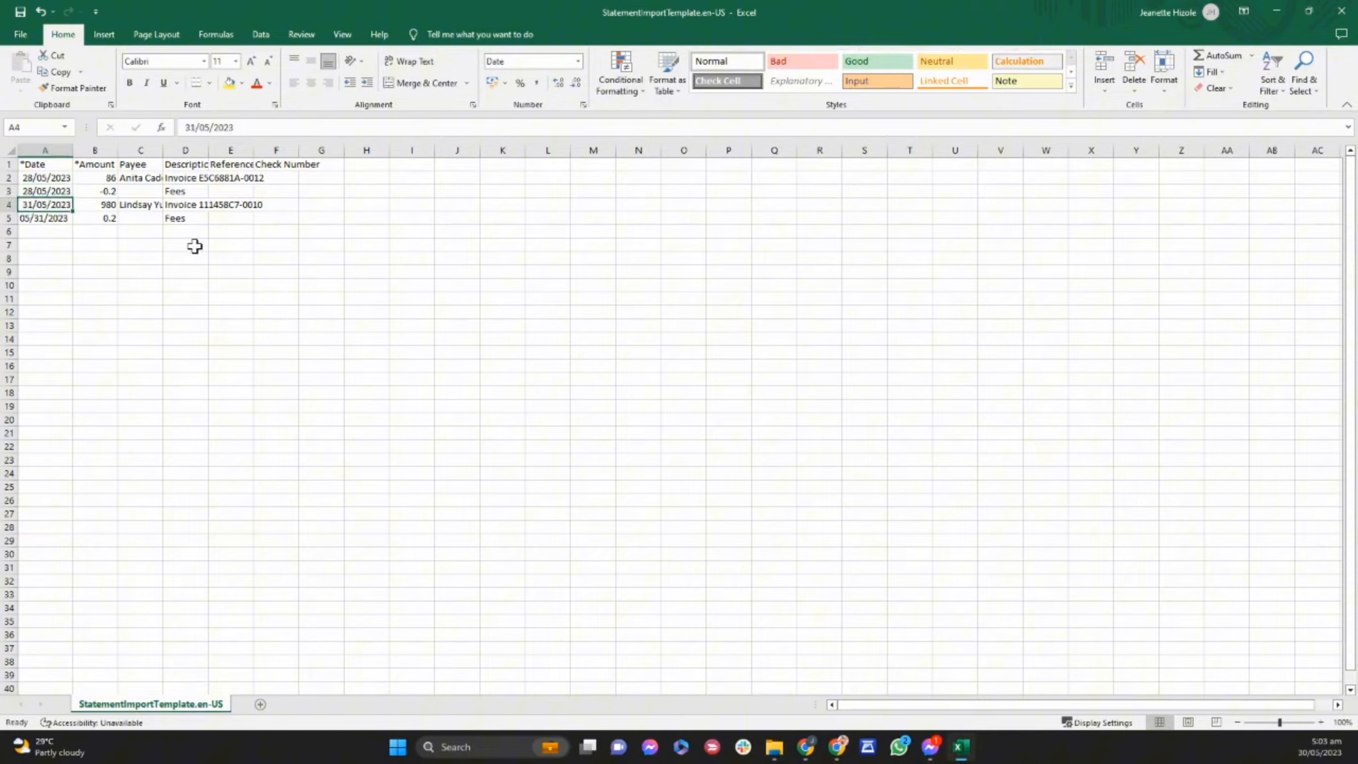
pyautogui.hotkey('ctrl', 'c')
pyautogui.press('Down')
pyautogui.hotkey('ctrl', 'v')
# Save and close the corrected template workbook, then return to the Xero import page
pyautogui.moveTo(213, 244); pyautogui.dragTo(213, 232)
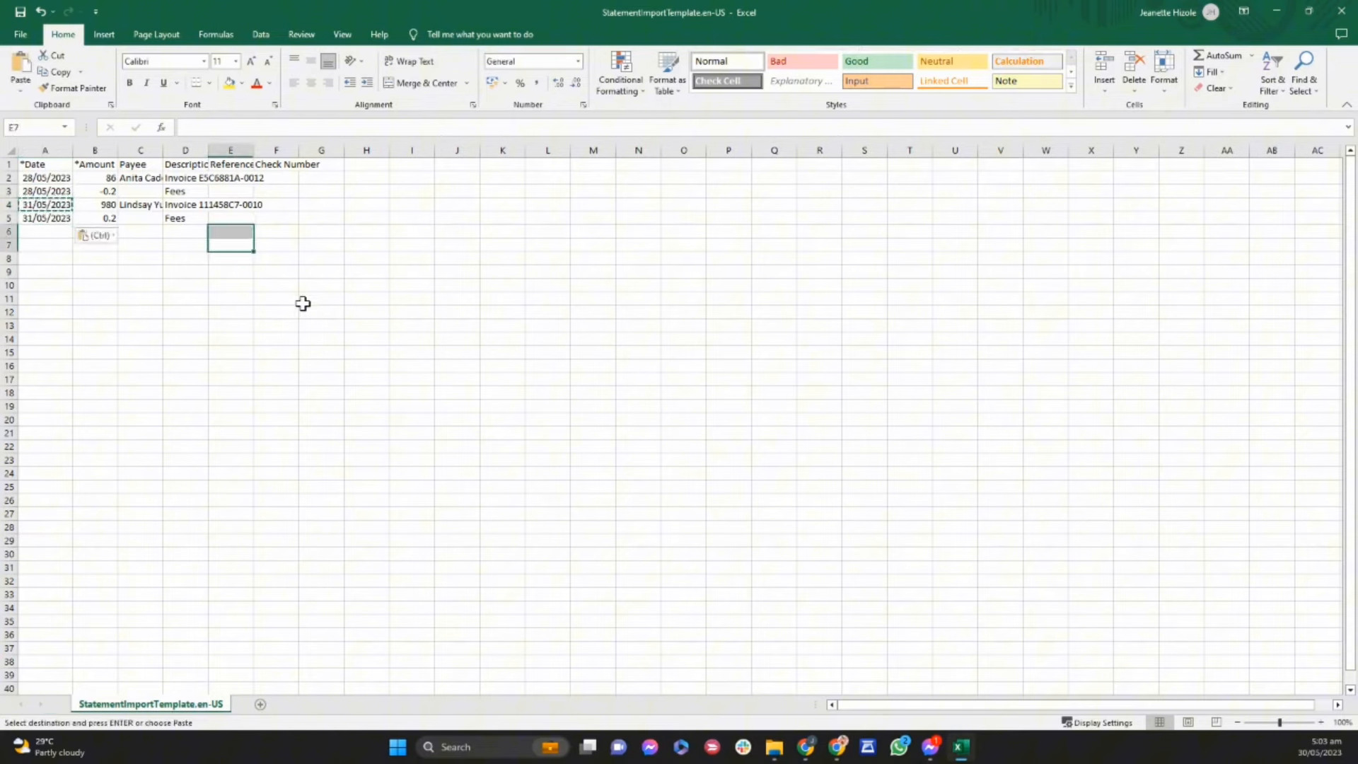
pyautogui.hotkey('ctrl', 's')
pyautogui.click(1341, 12)
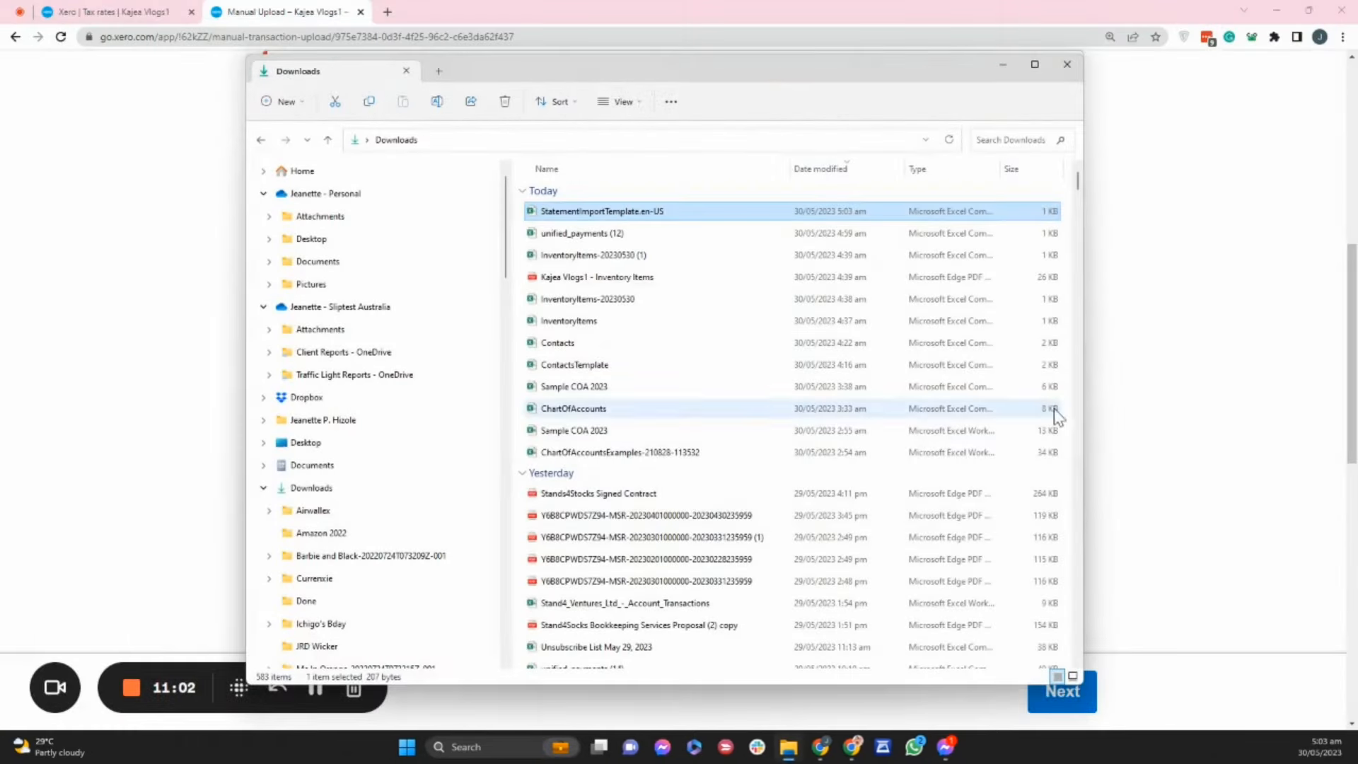
pyautogui.click(1178, 369)
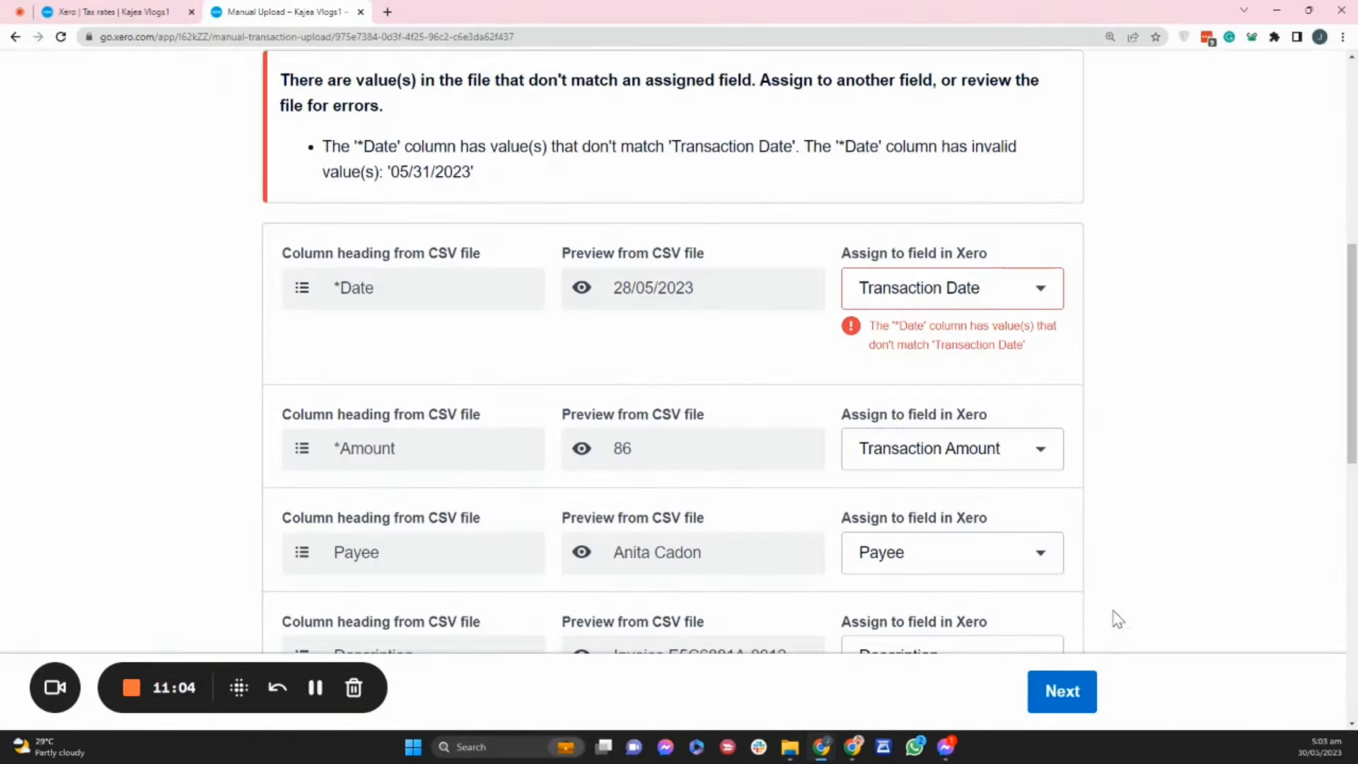
# Leave the BDO EUR import and start a statement import for the Bank of America Checking account from the dashboard
pyautogui.moveTo(1351, 341); pyautogui.dragTo(1335, 127)
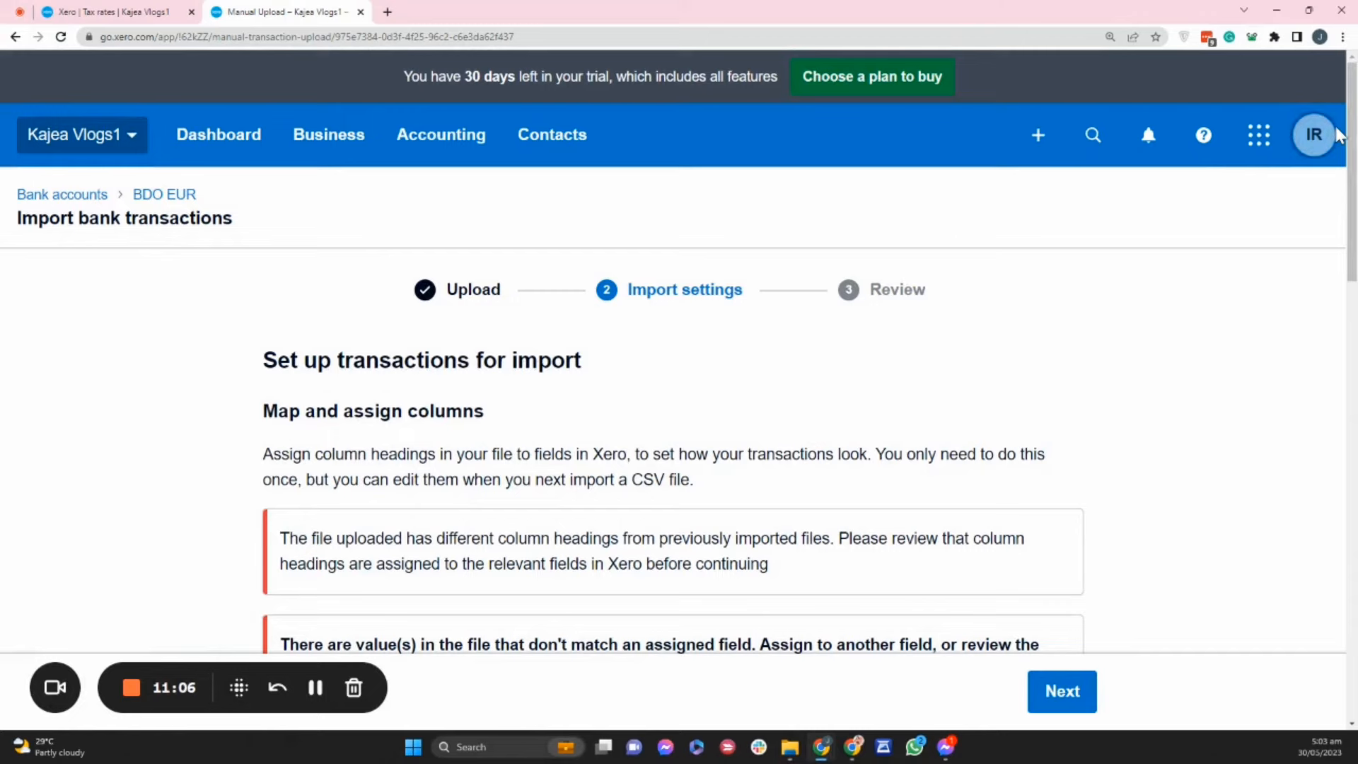
pyautogui.click(249, 153)
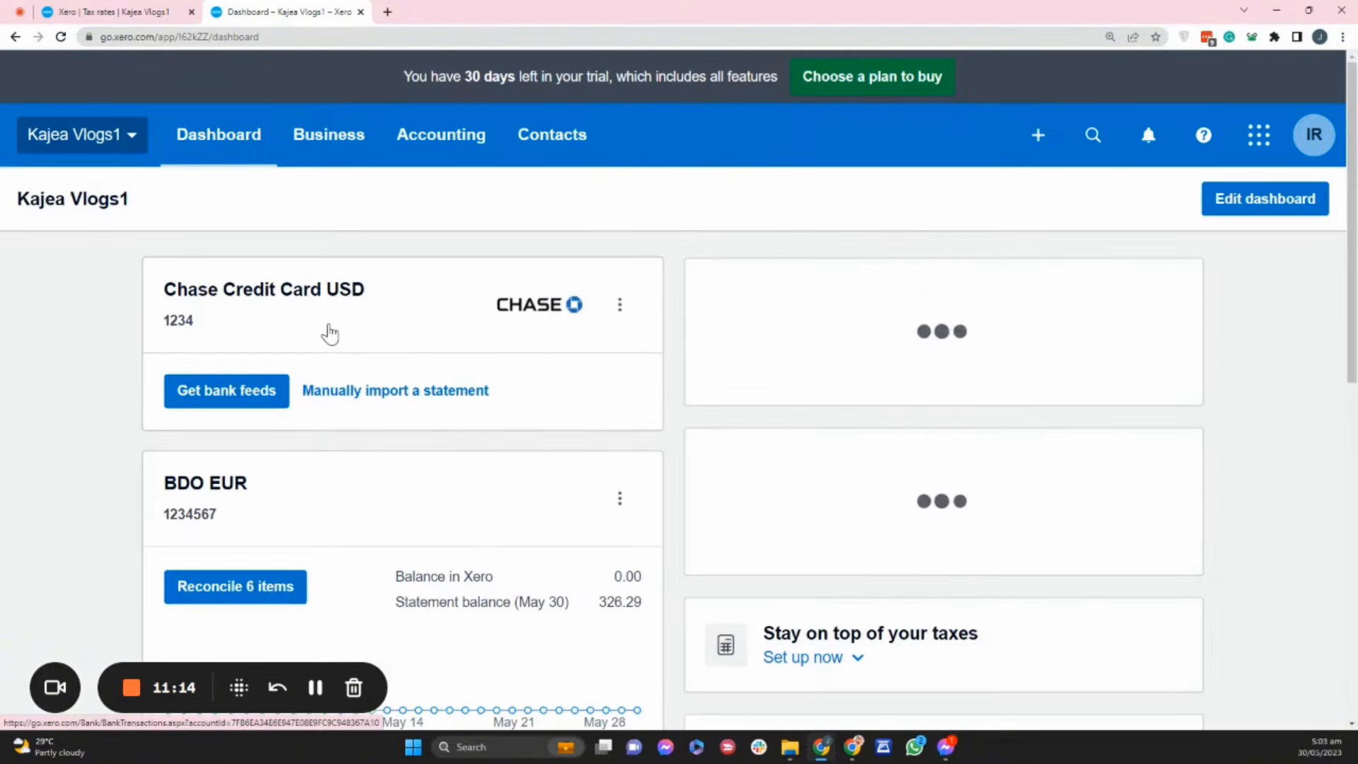
pyautogui.scroll(-5, 329, 333)
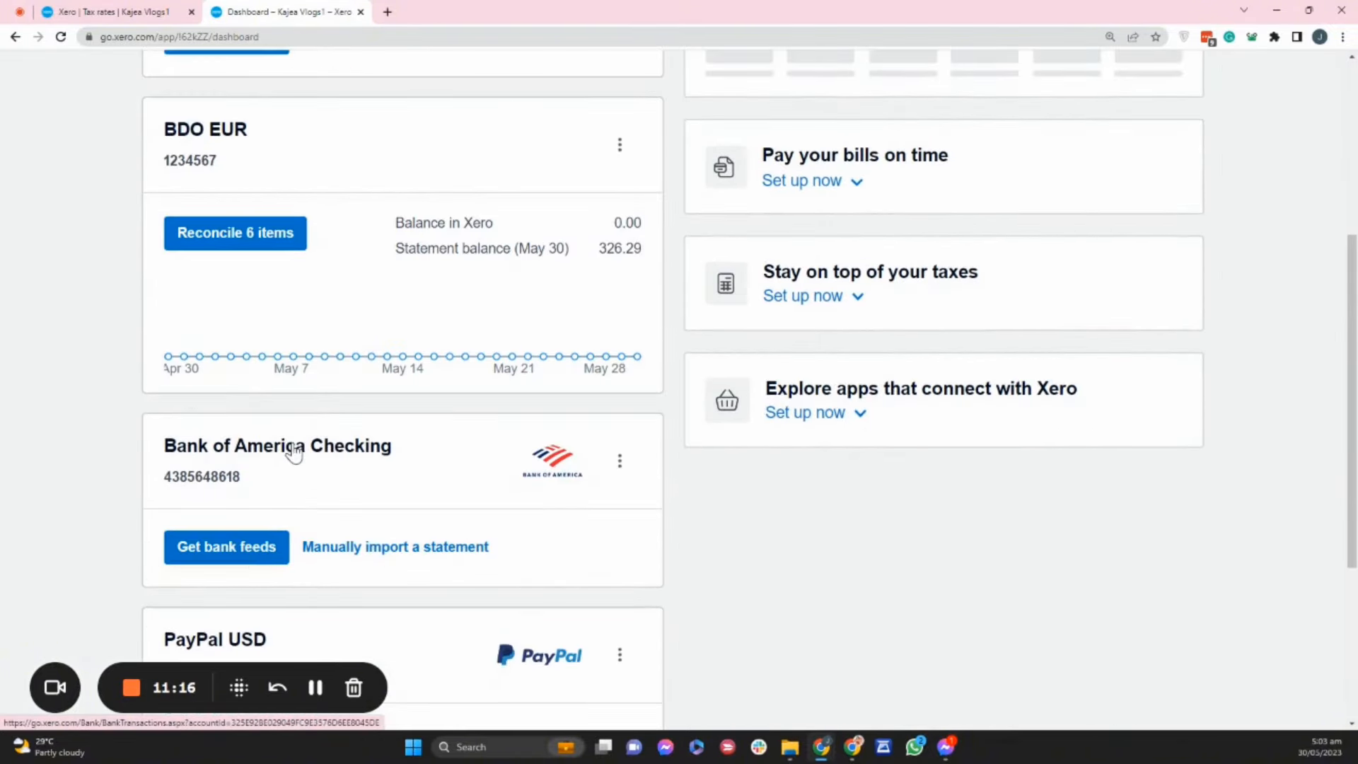
pyautogui.click(295, 453)
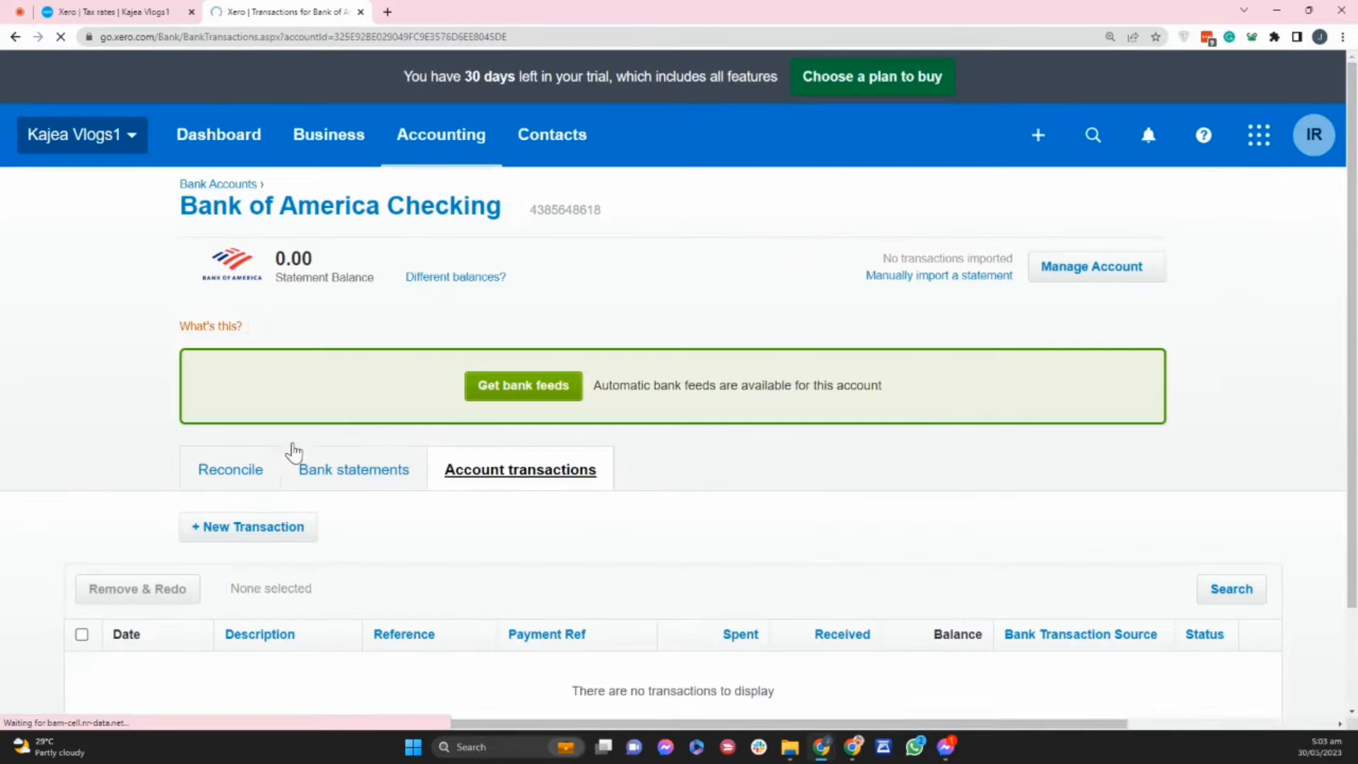
pyautogui.click(1151, 273)
pyautogui.click(1005, 416)
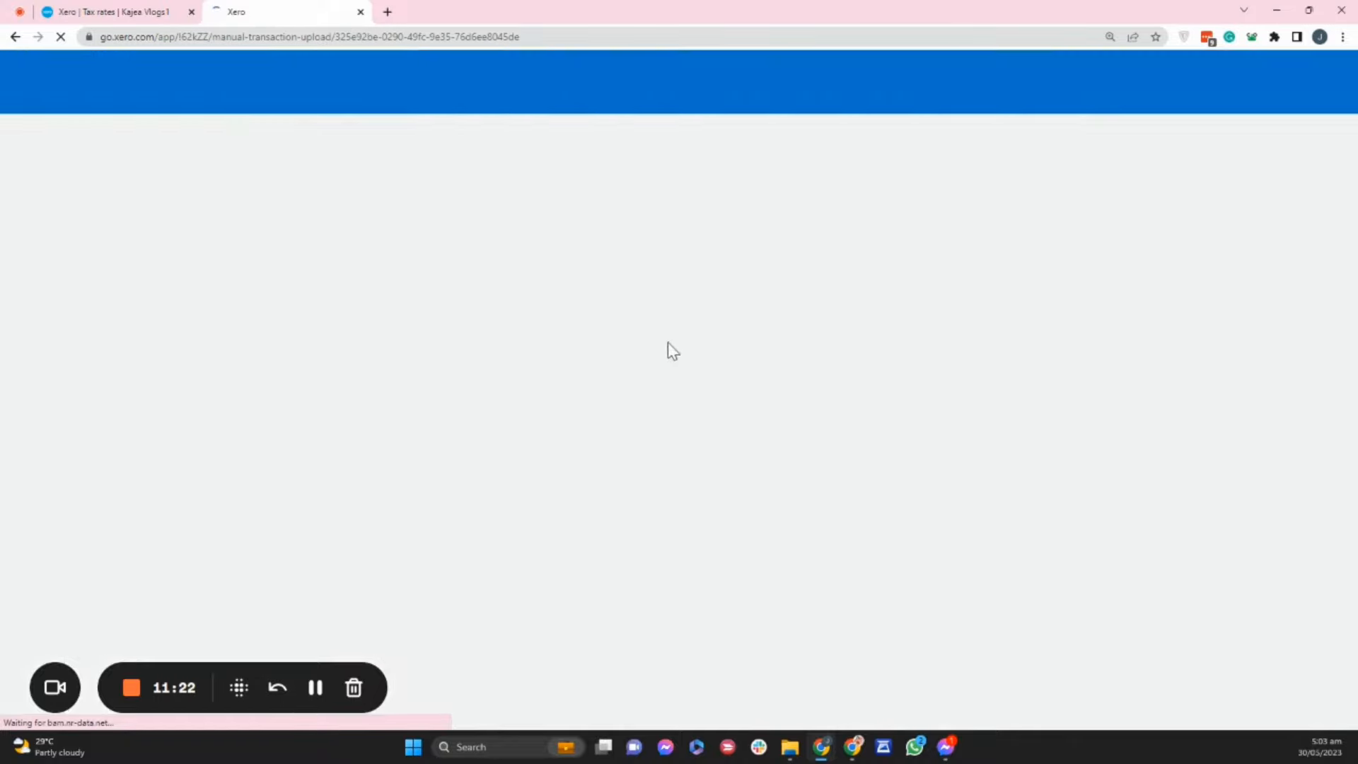
# Upload the corrected StatementImportTemplate.en-US to Bank of America Checking and continue to the import settings
pyautogui.scroll(-3, 682, 339)
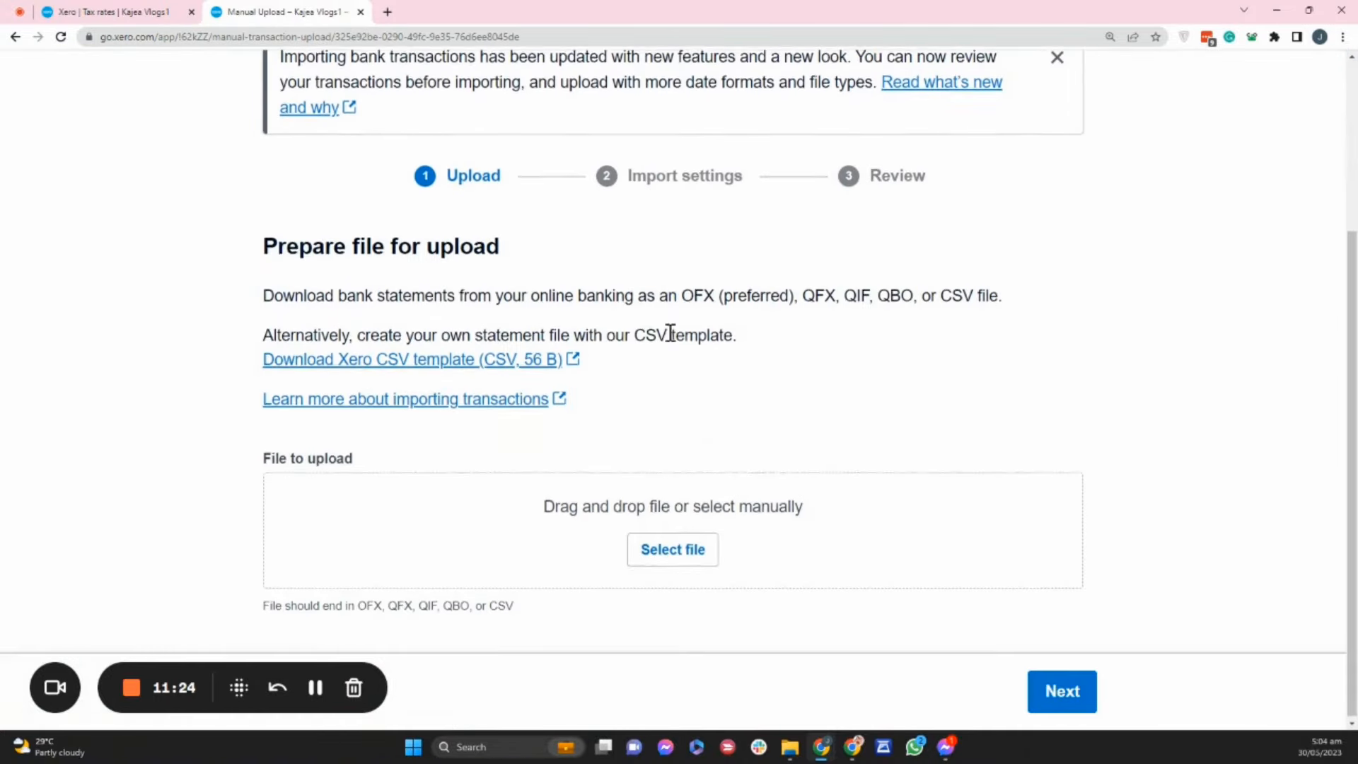
pyautogui.click(680, 552)
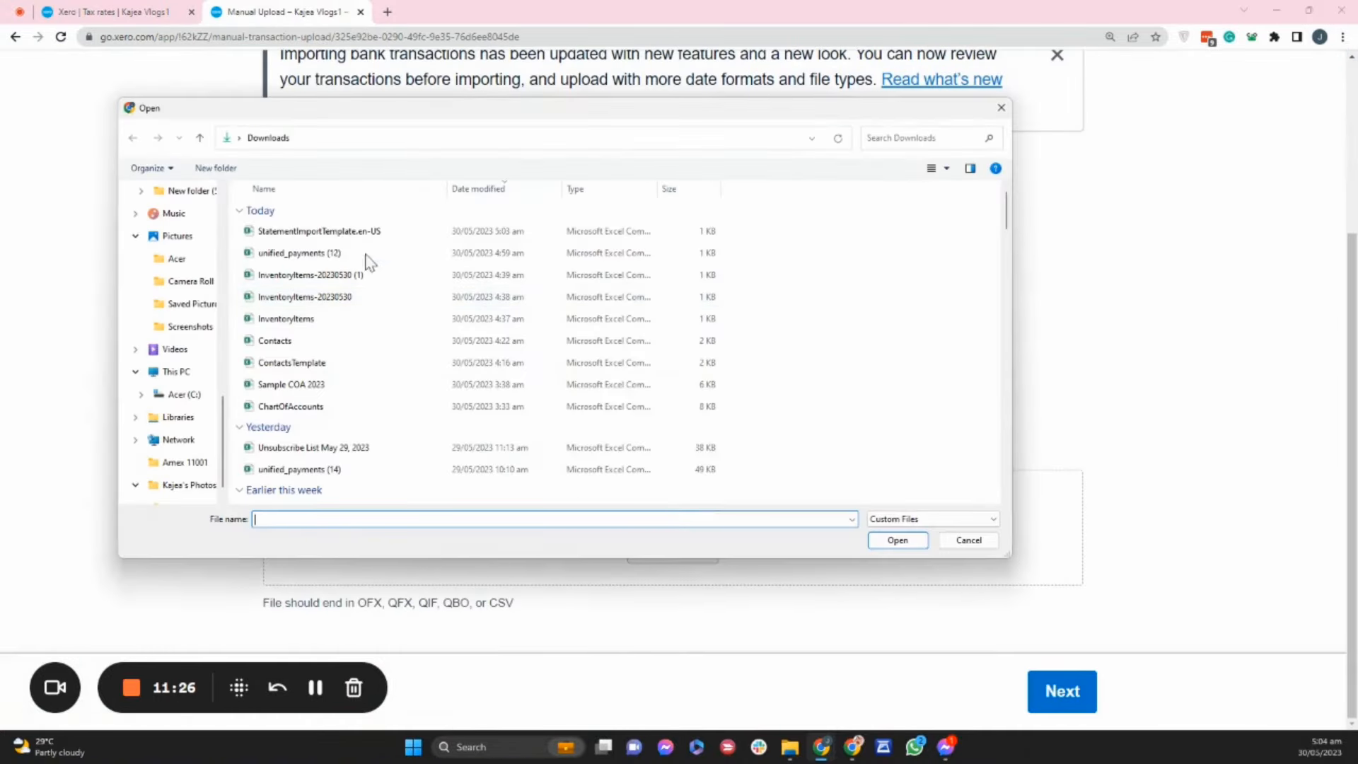
pyautogui.click(347, 234)
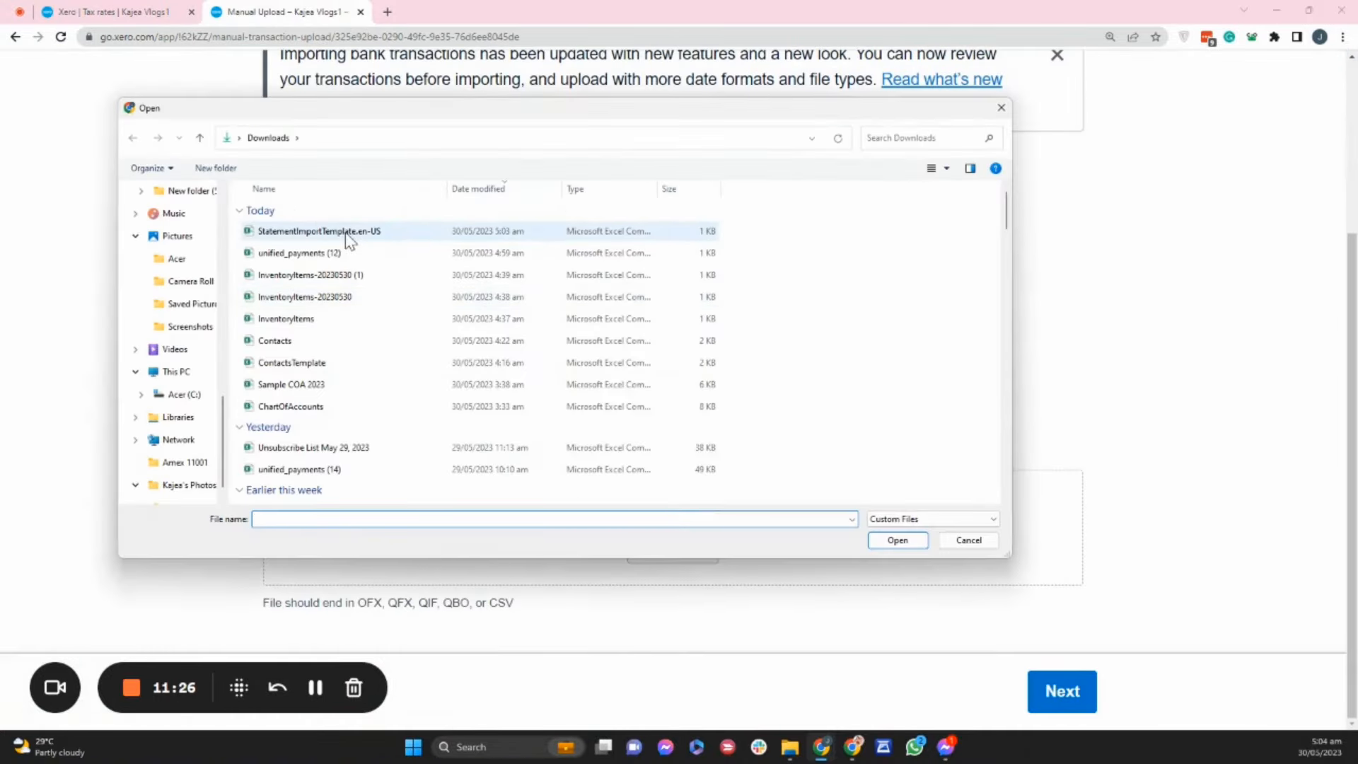
pyautogui.click(898, 541)
pyautogui.click(1047, 693)
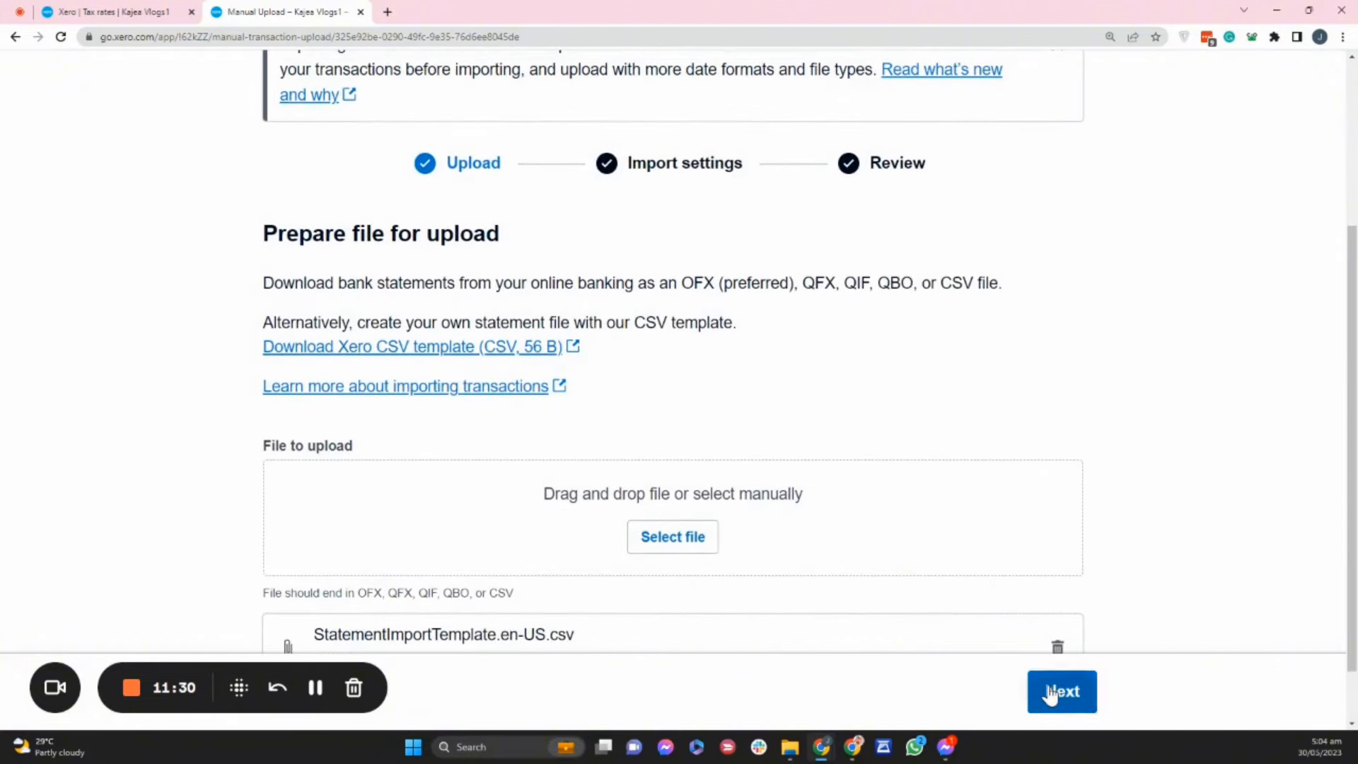
# Assign the Reference column to the Reference field and the Check Number column to Check No. in the import settings
pyautogui.scroll(-2, 679, 487)
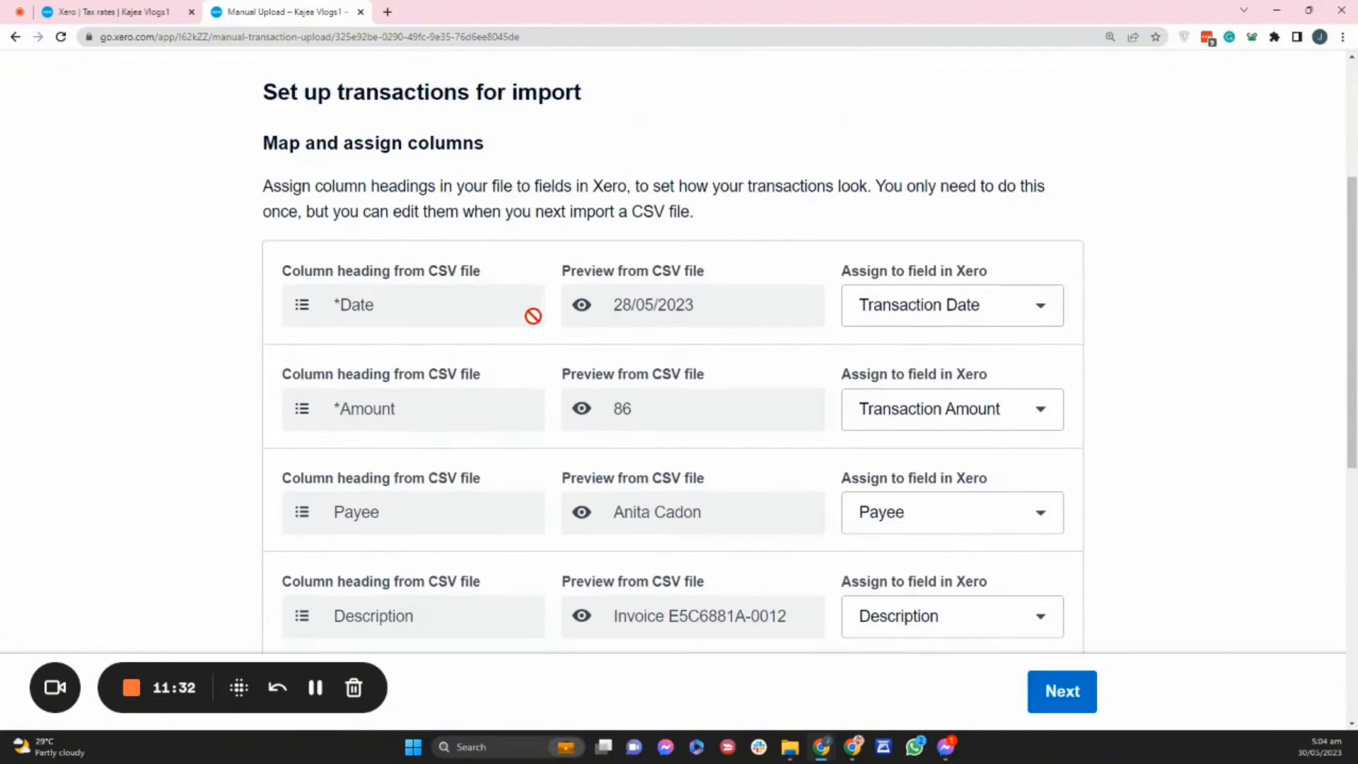
pyautogui.scroll(-3, 1011, 425)
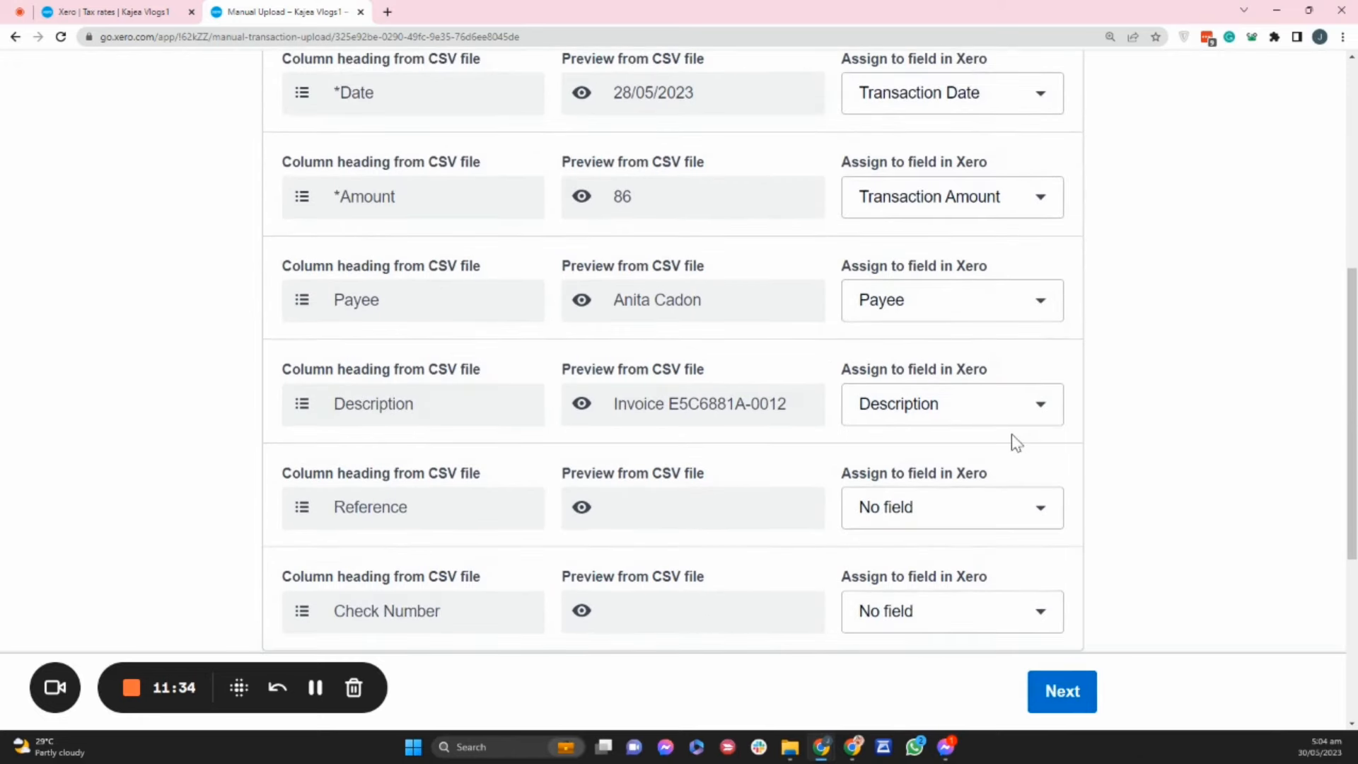
pyautogui.click(937, 527)
pyautogui.click(935, 414)
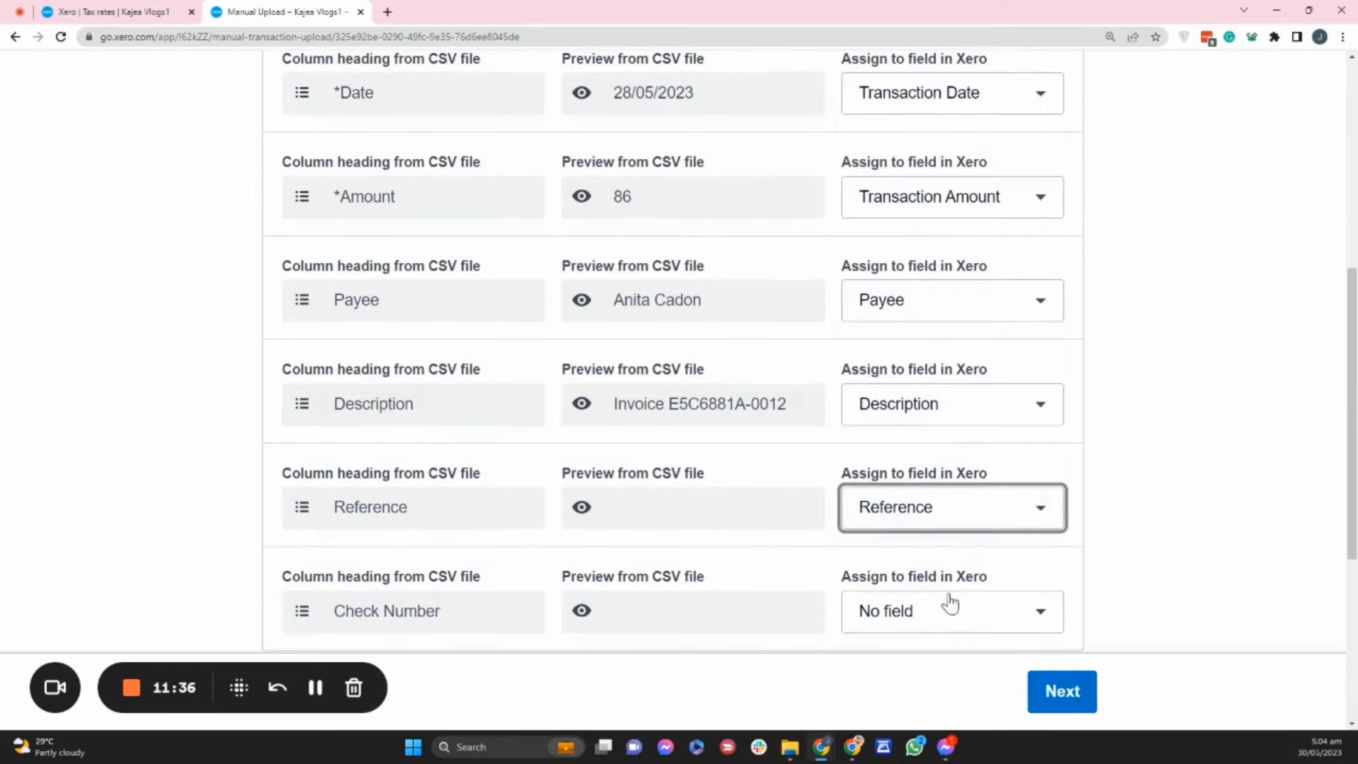
pyautogui.click(940, 606)
pyautogui.scroll(-1, 941, 538)
pyautogui.click(941, 488)
pyautogui.scroll(-4, 985, 547)
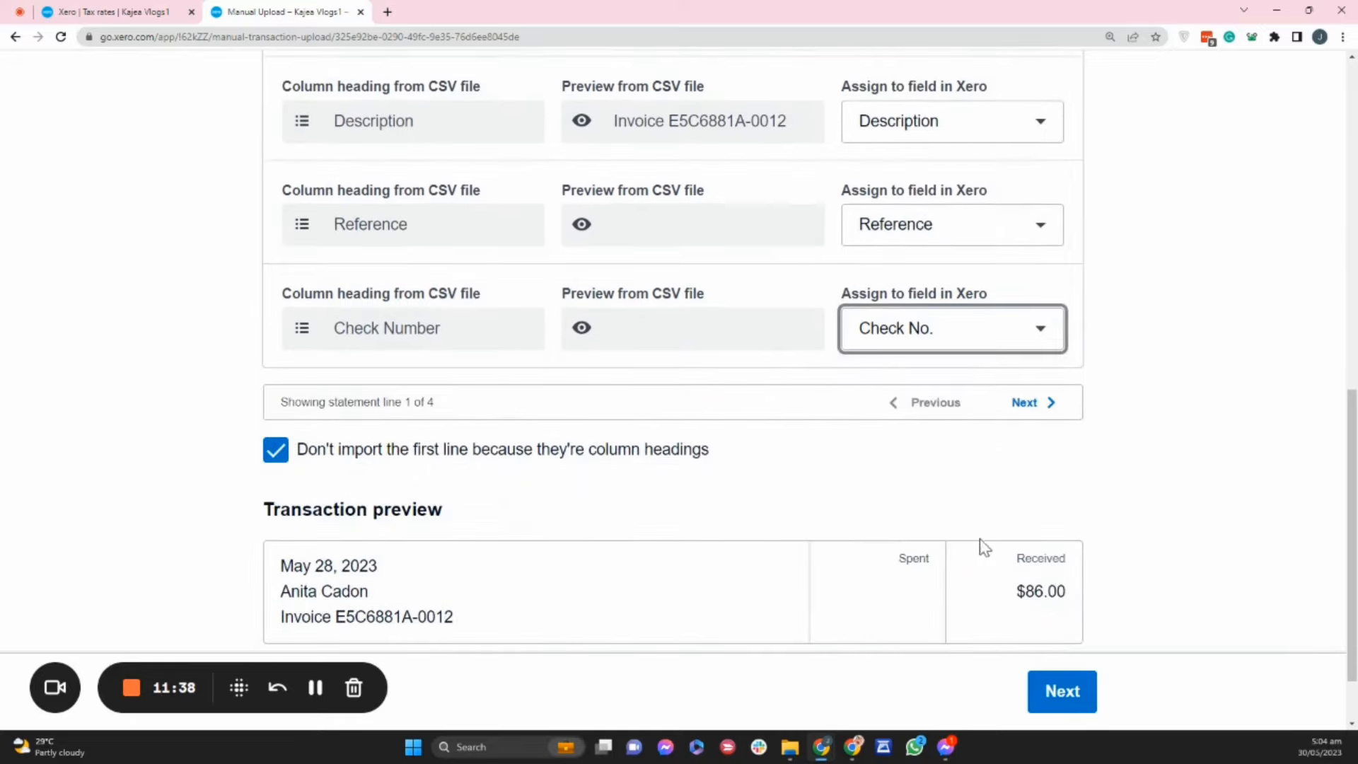
# Continue to the review of the transactions and complete the import into Bank of America Checking
pyautogui.scroll(-1, 917, 568)
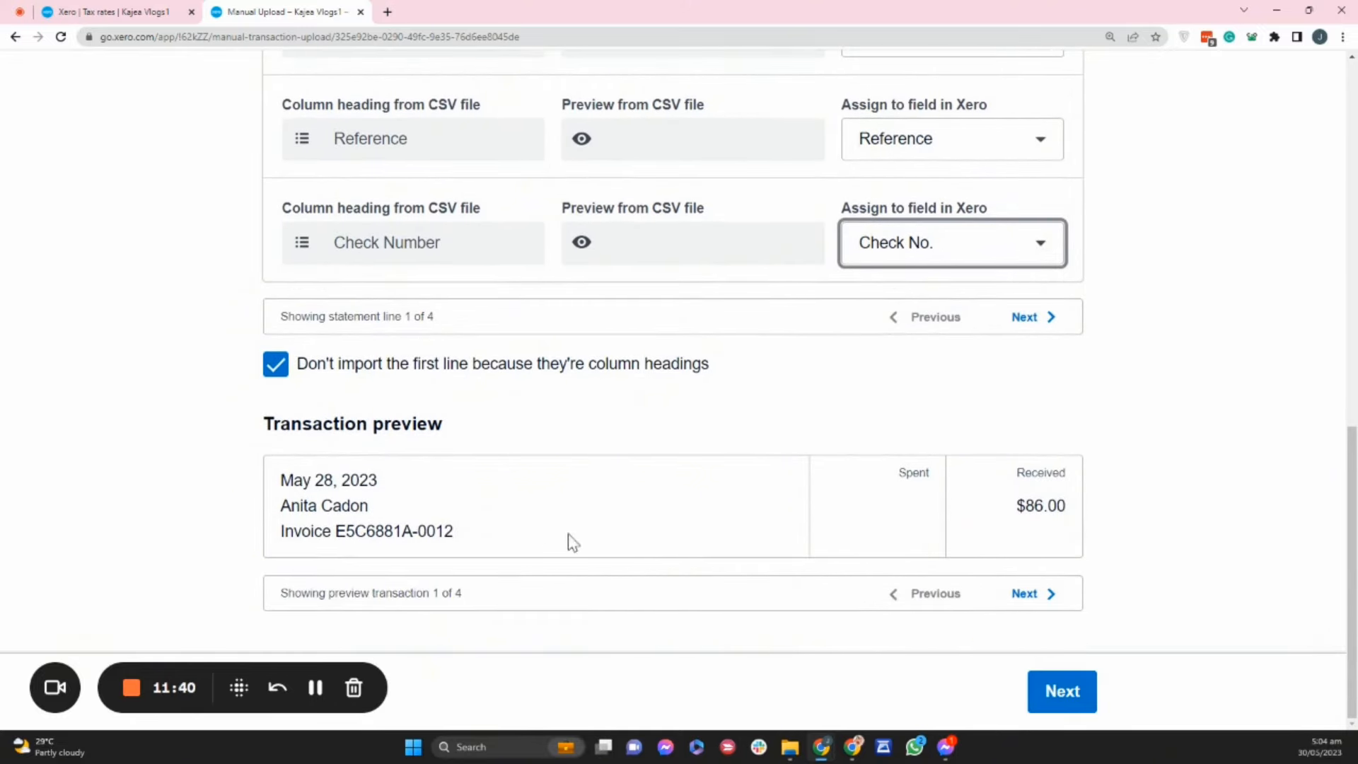
pyautogui.click(1059, 692)
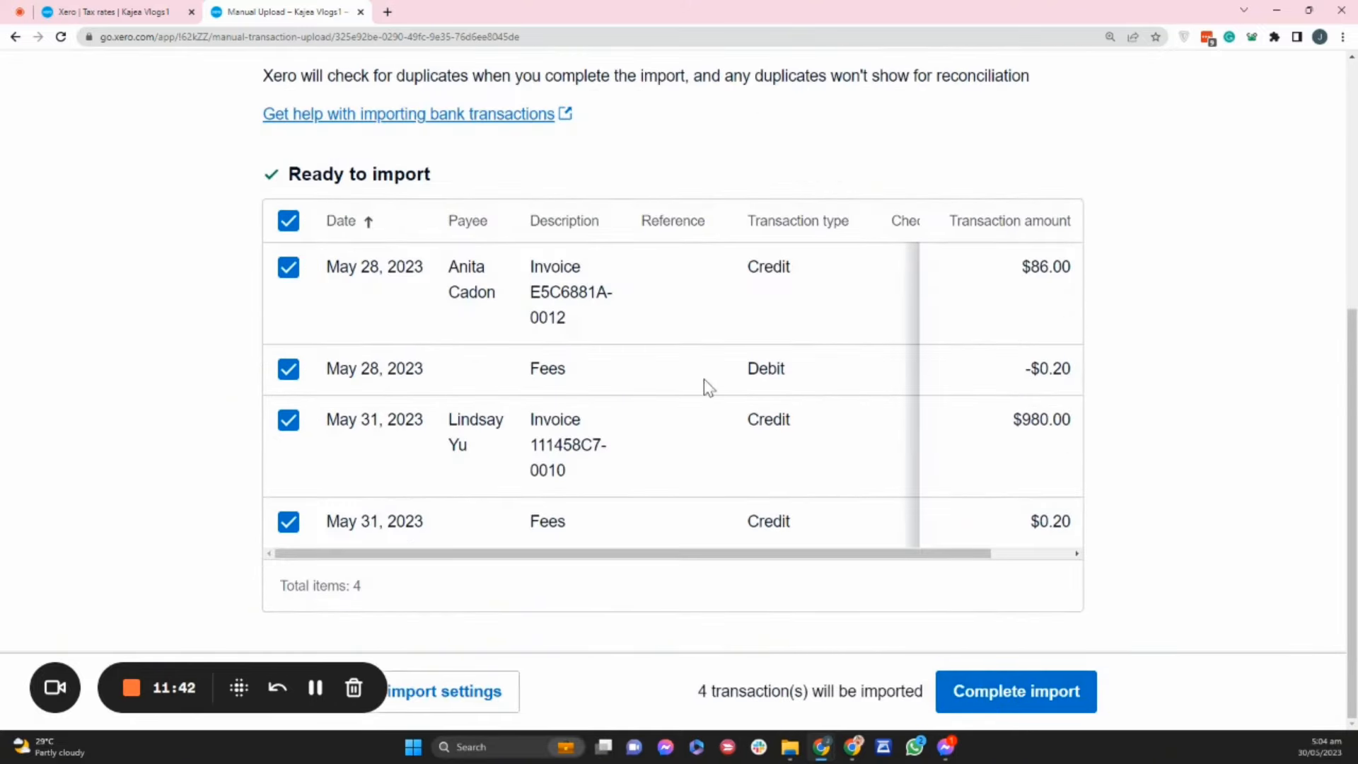
pyautogui.scroll(3, 707, 387)
pyautogui.scroll(-2, 742, 403)
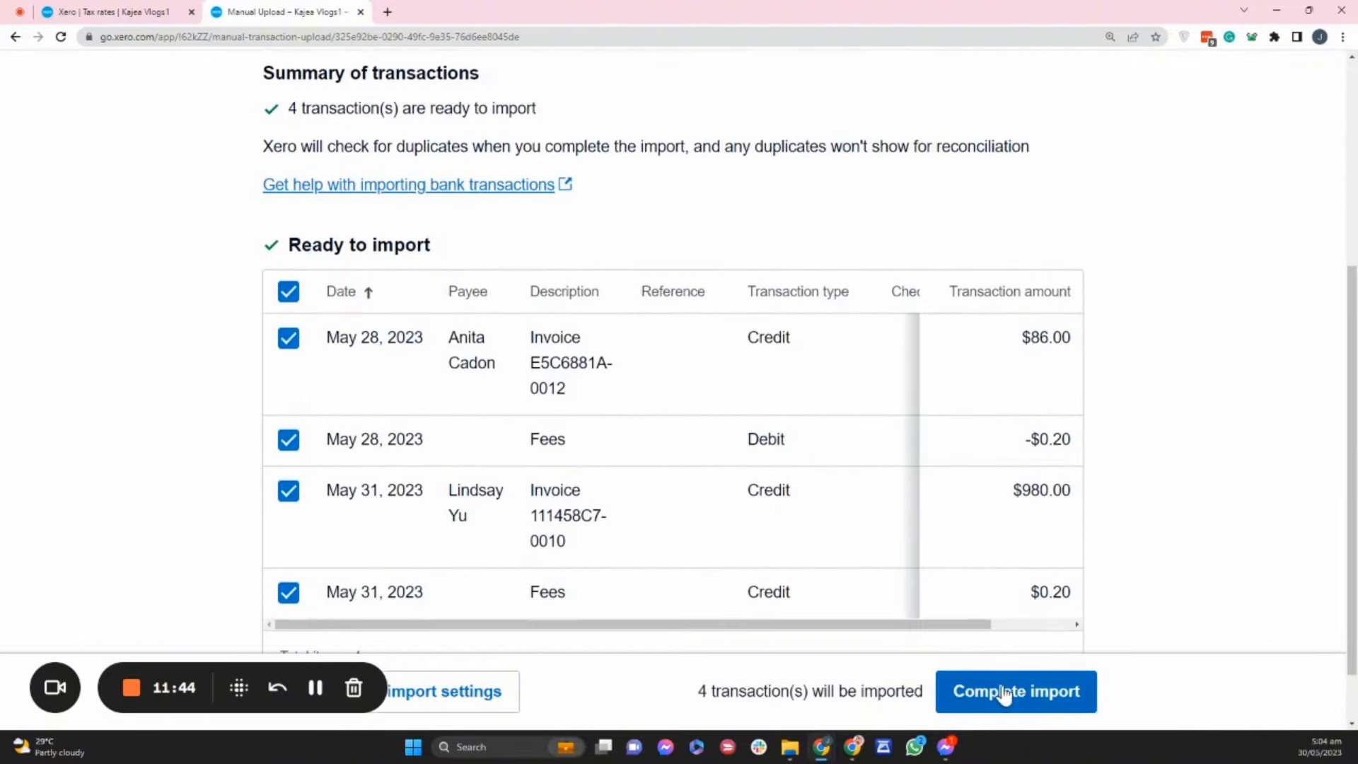
pyautogui.click(1007, 693)
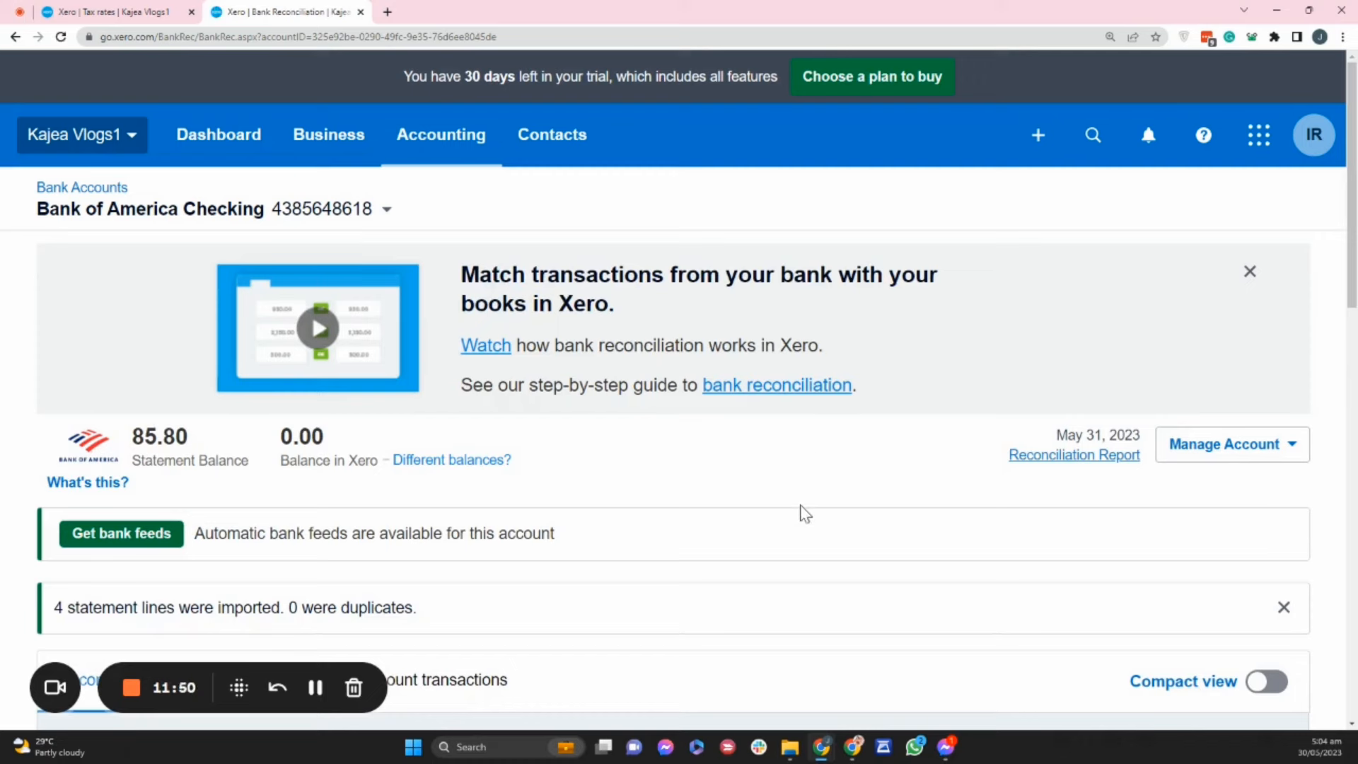
# Open StatementImportTemplate.en-US from the Downloads folder and fit its column widths to their contents
pyautogui.moveTo(821, 754)
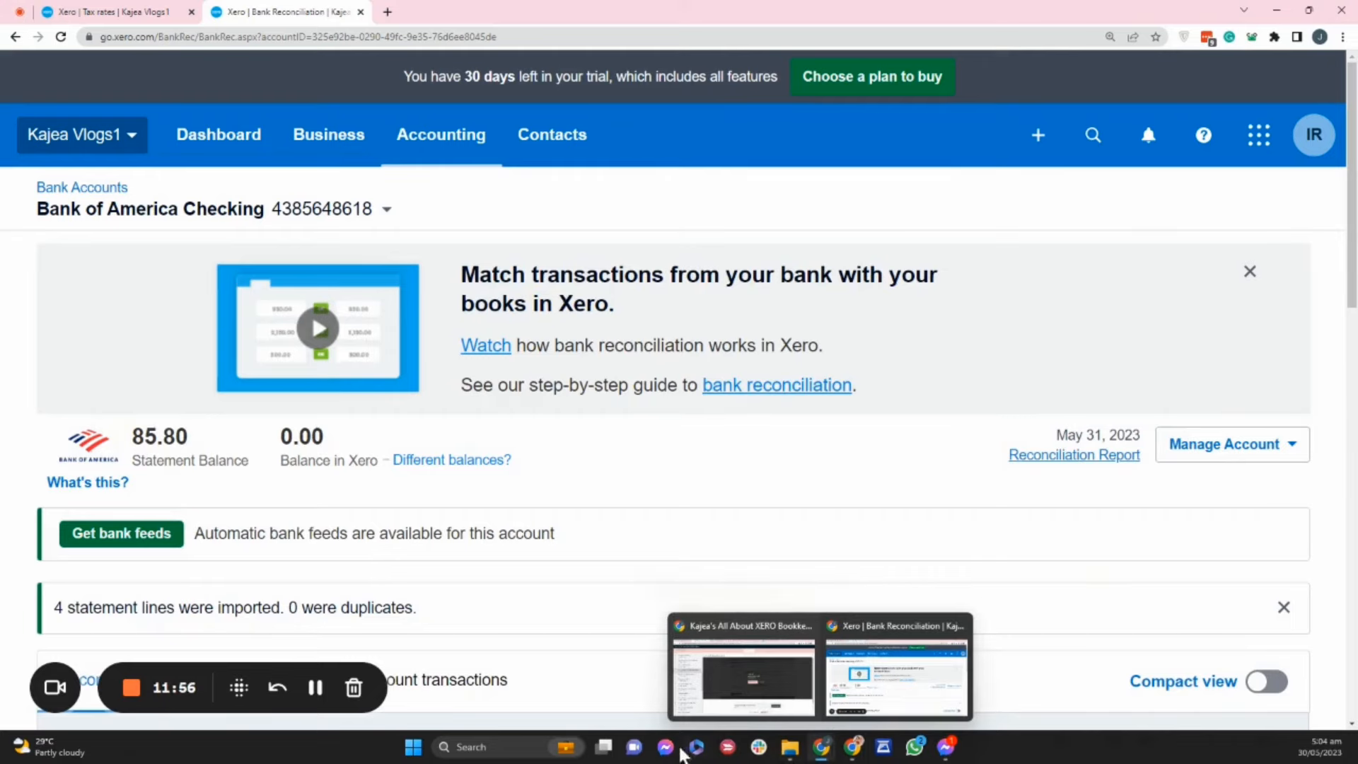
pyautogui.click(789, 747)
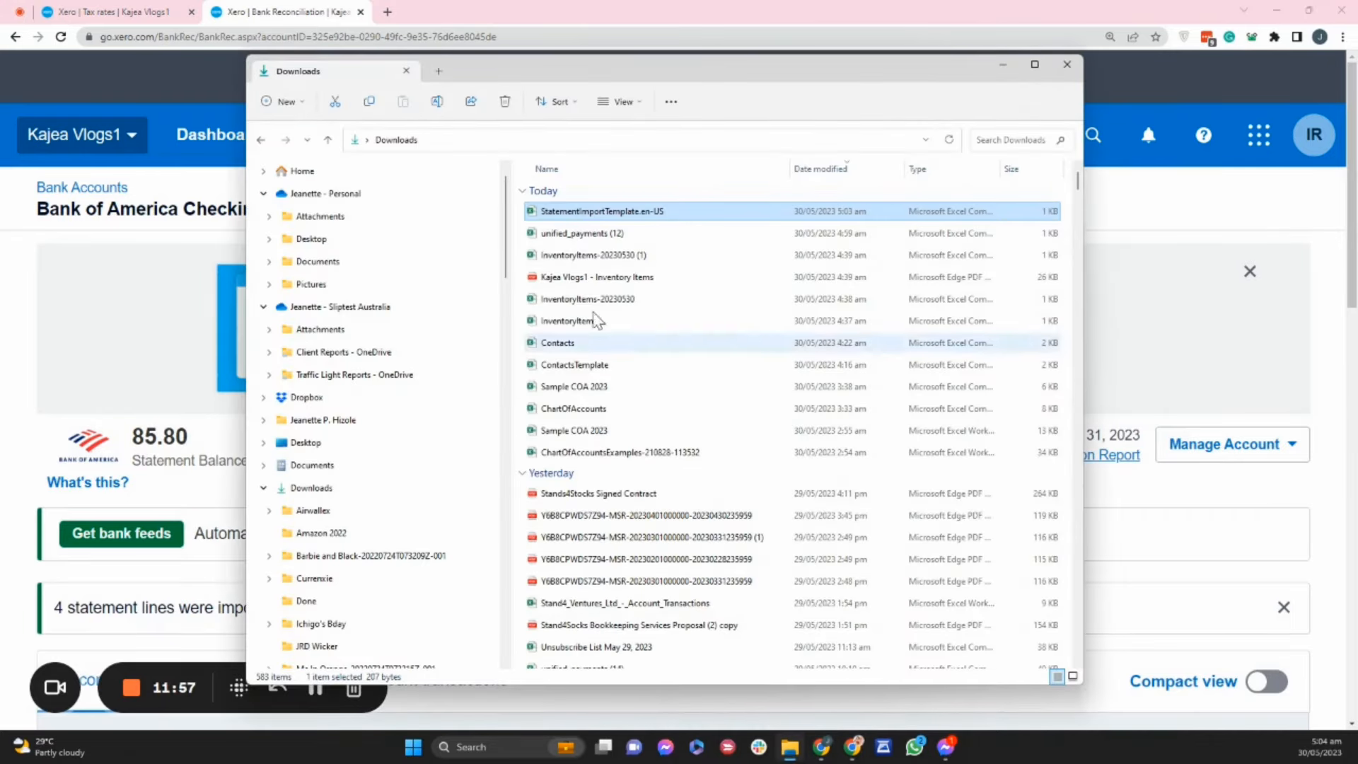
pyautogui.doubleClick(609, 211)
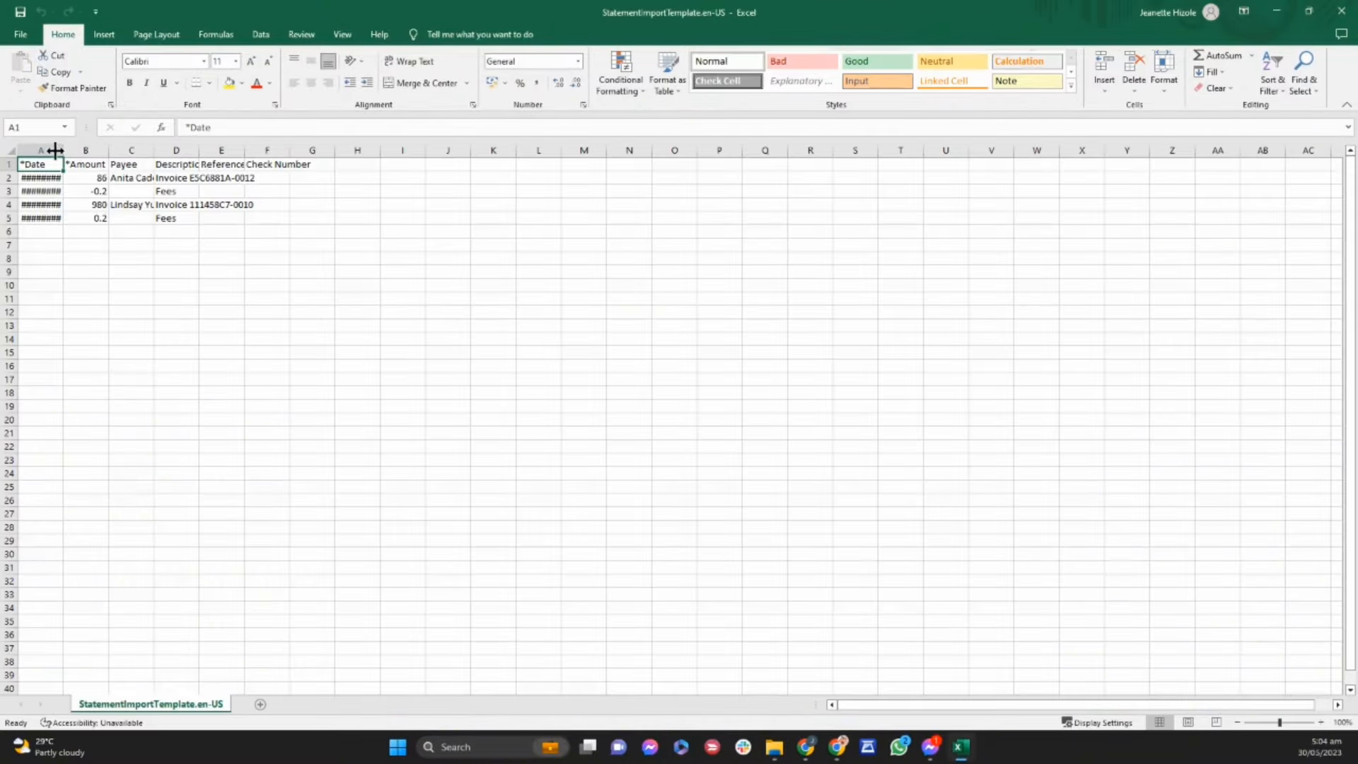
pyautogui.click(13, 149)
pyautogui.doubleClick(63, 149)
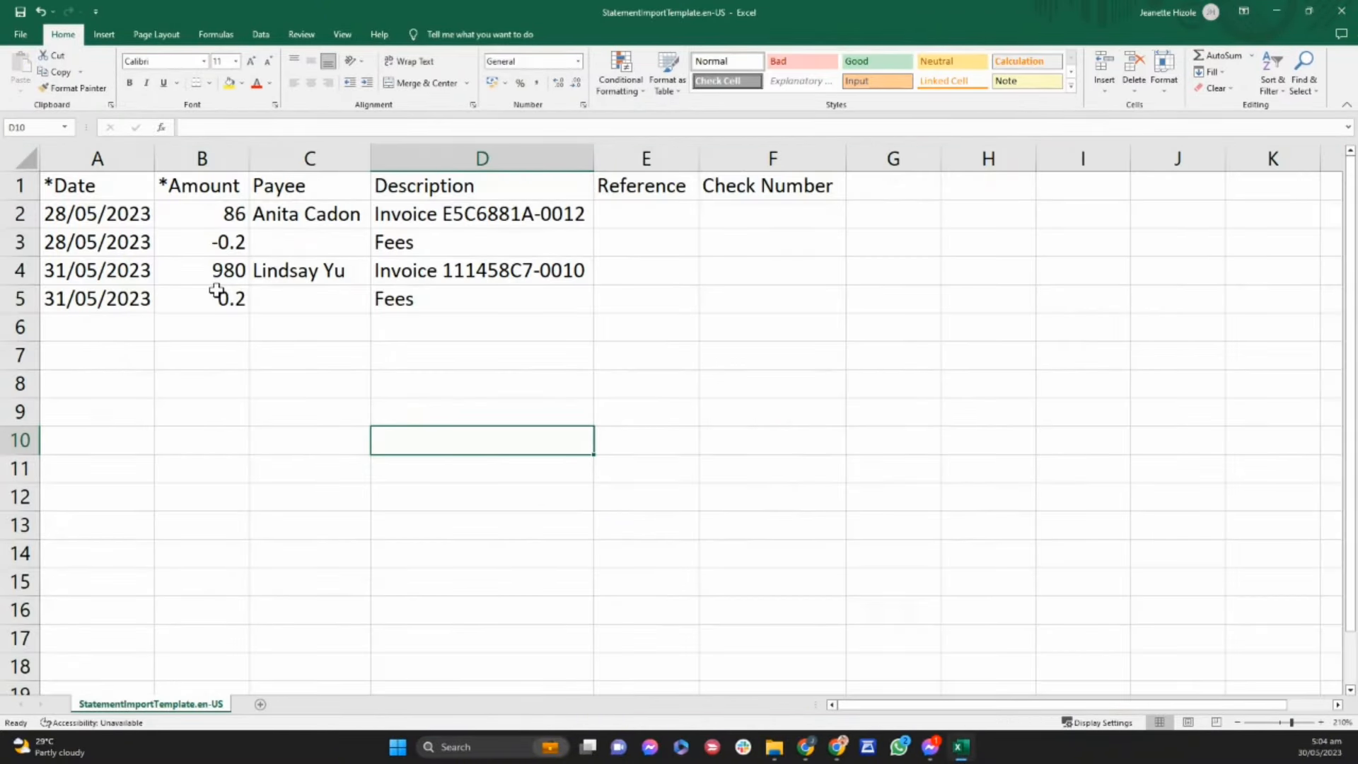
# Append an apostrophe to the amount in B4 to make it 980', then save and close the workbook
pyautogui.click(212, 273)
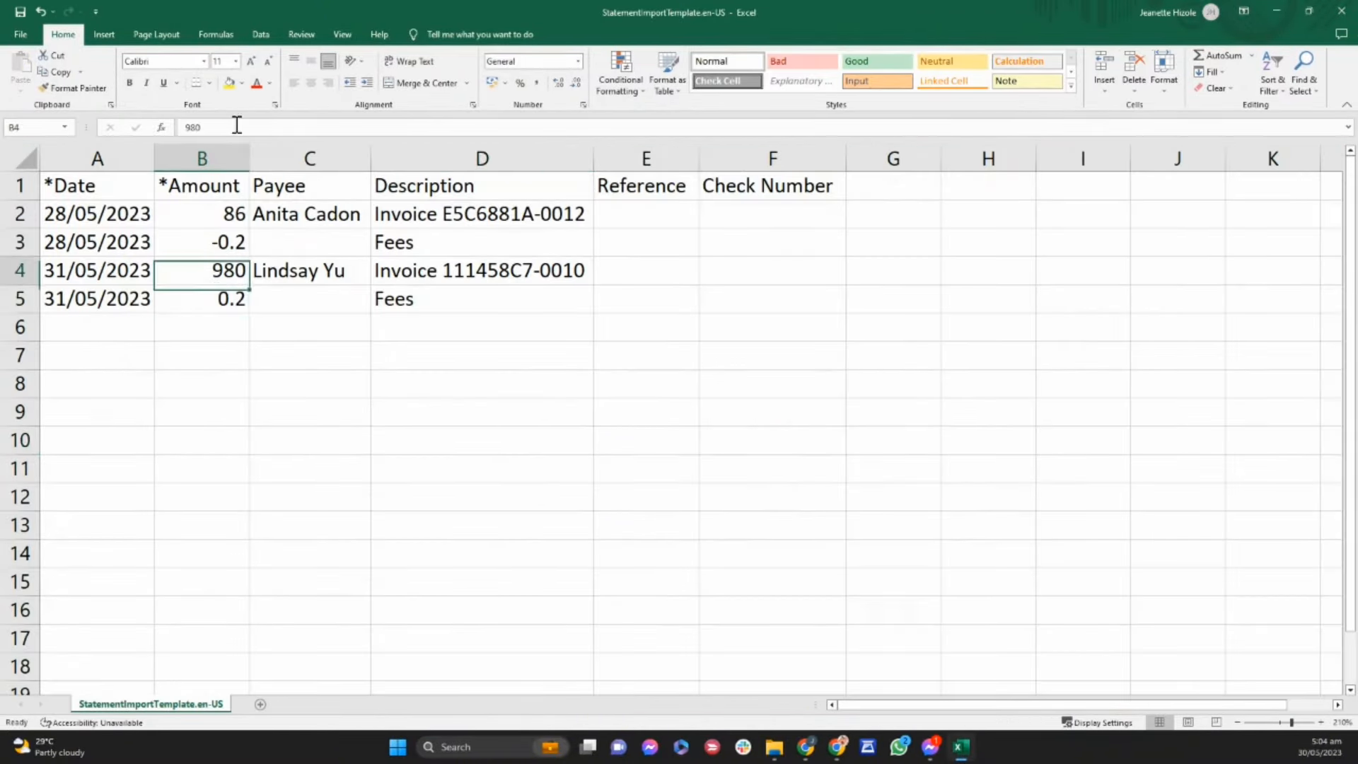
pyautogui.click(236, 126)
pyautogui.write("'")
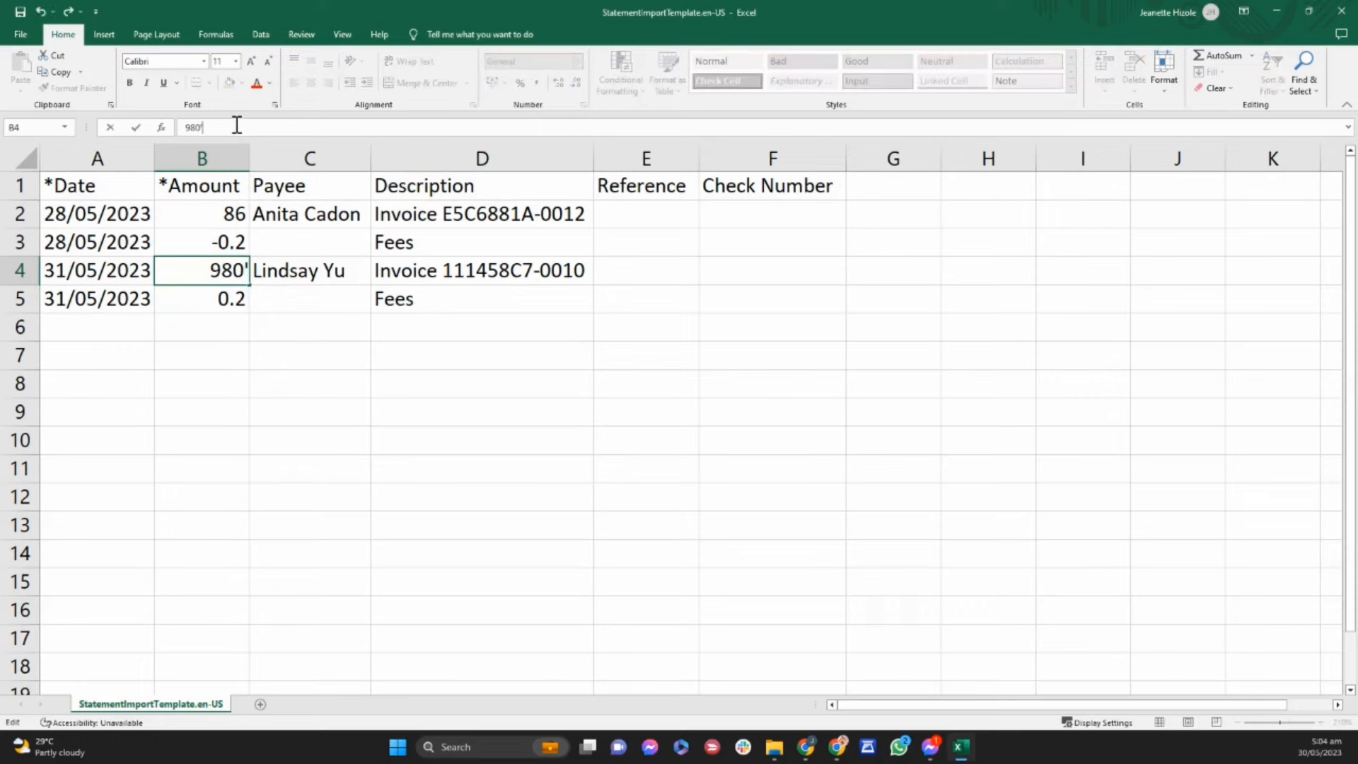
pyautogui.press('Return')
pyautogui.press('Up')
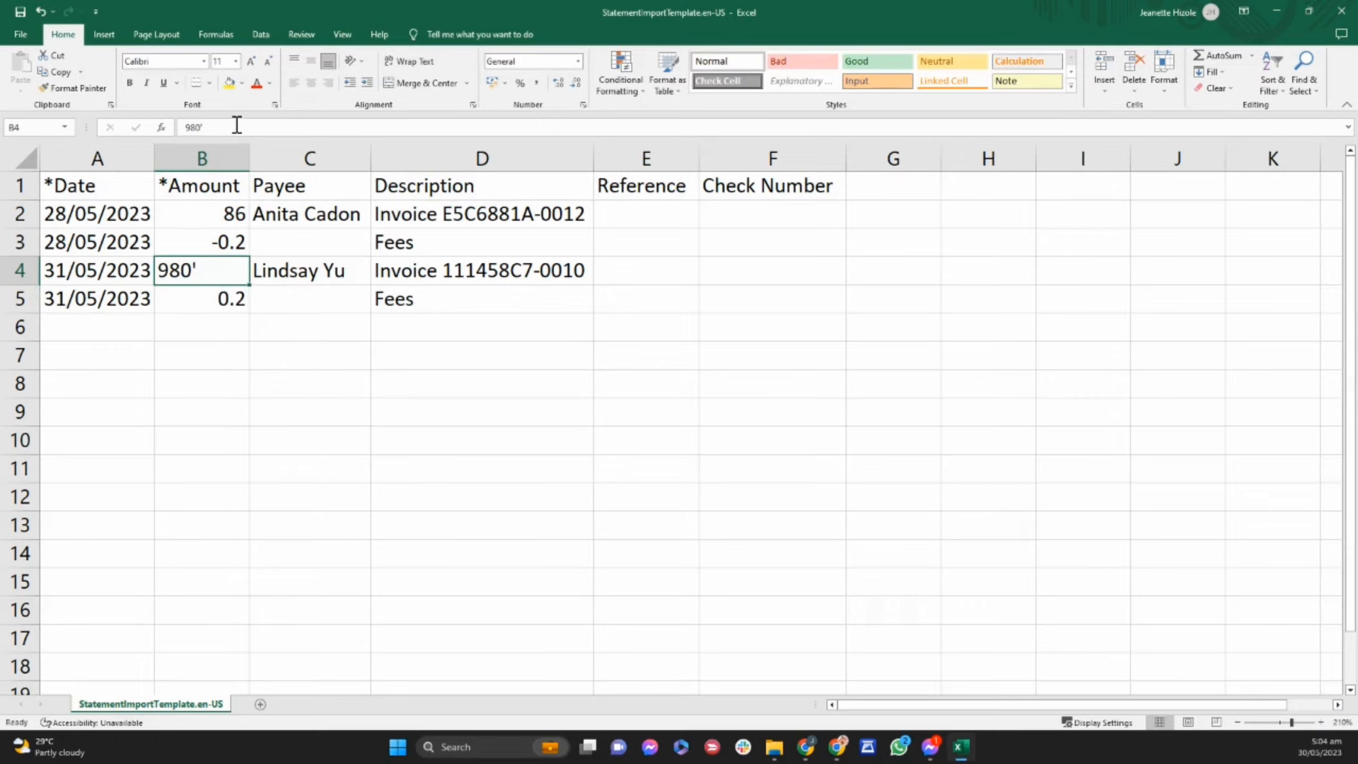
pyautogui.click(185, 394)
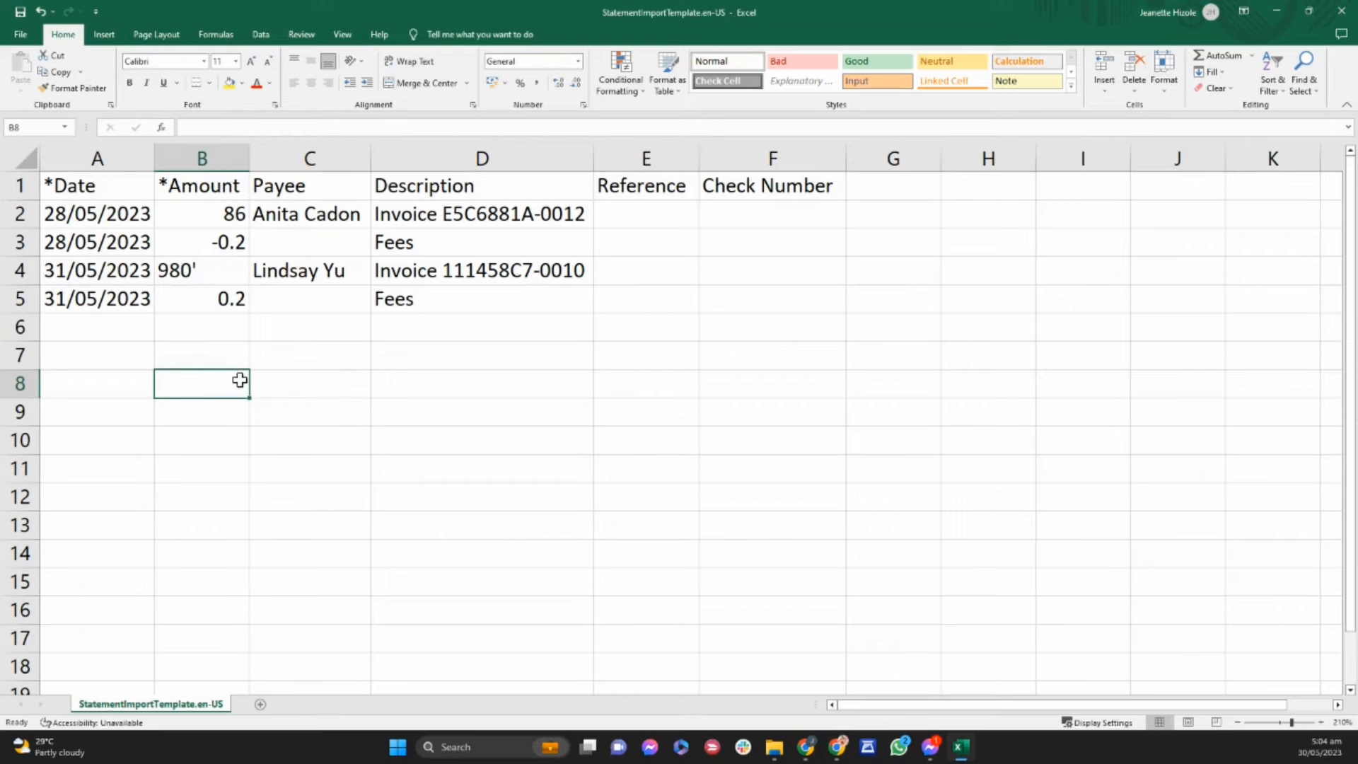
pyautogui.click(1340, 10)
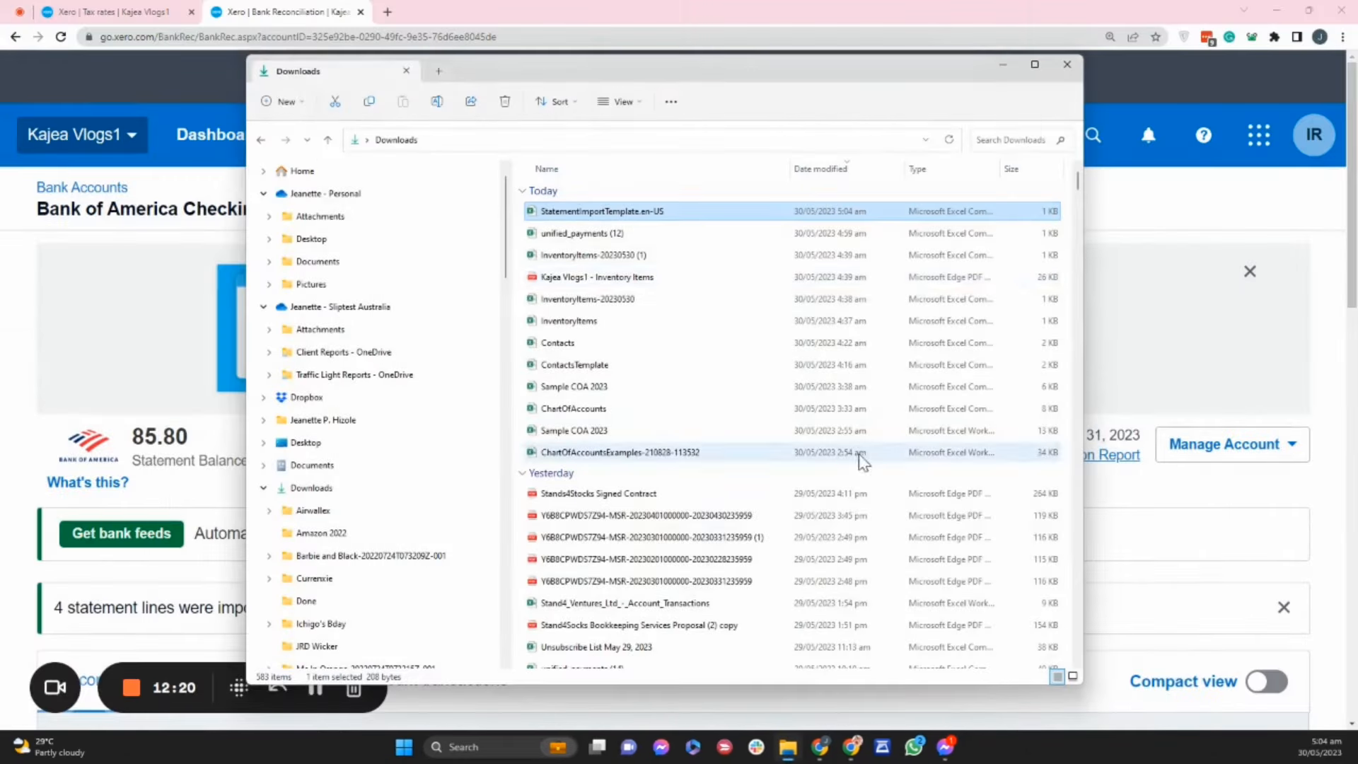
# Start another statement import for Bank of America Checking, upload the edited StatementImportTemplate.en-US and continue to the import settings
pyautogui.click(1131, 218)
pyautogui.scroll(-3, 1202, 268)
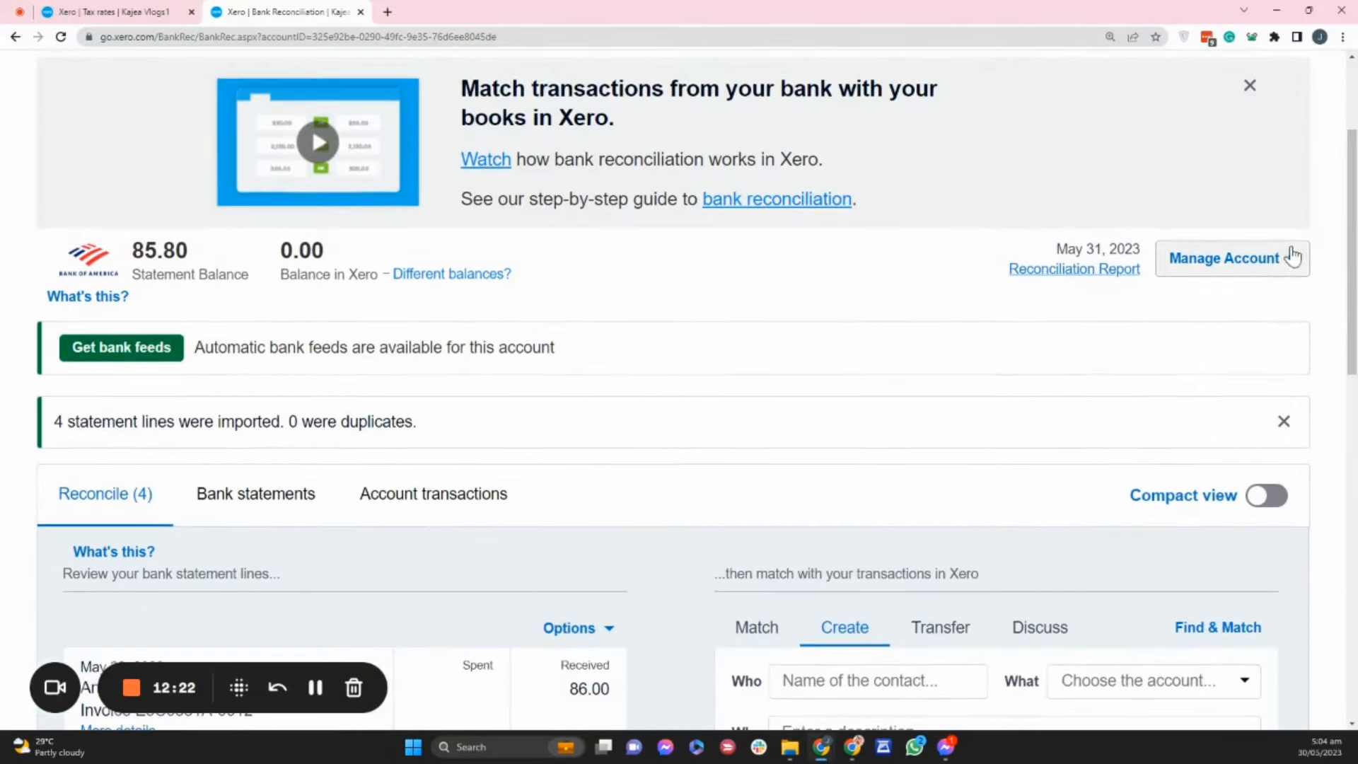
pyautogui.click(1275, 274)
pyautogui.click(1024, 472)
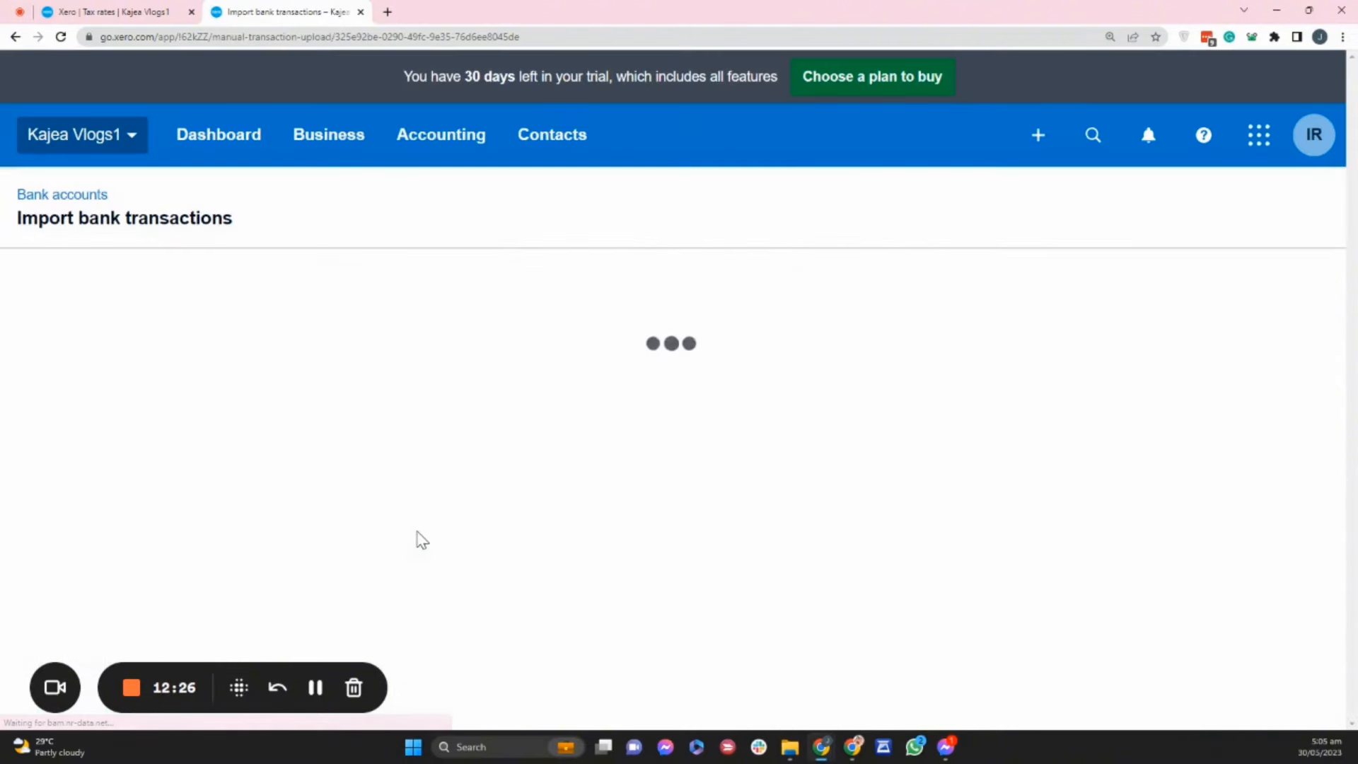
pyautogui.scroll(-6, 495, 481)
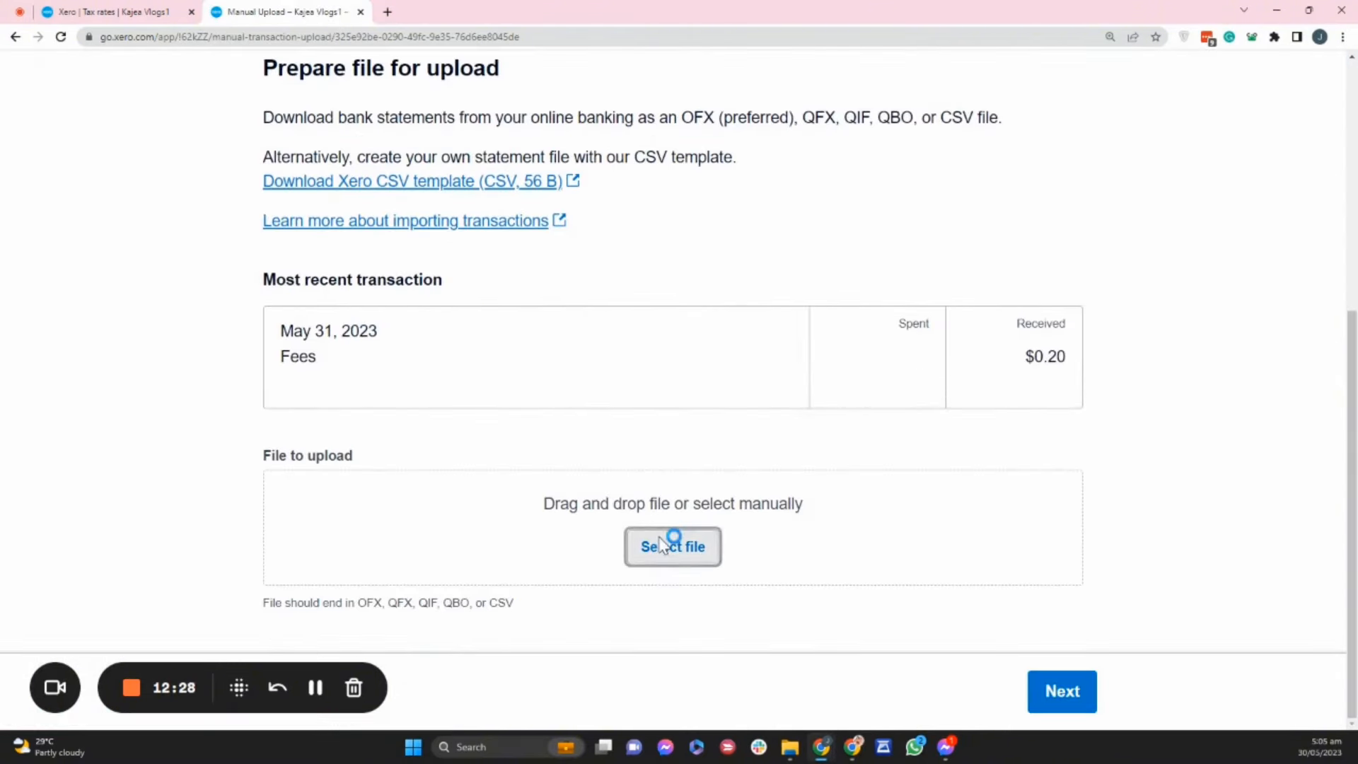
pyautogui.click(661, 544)
pyautogui.click(322, 231)
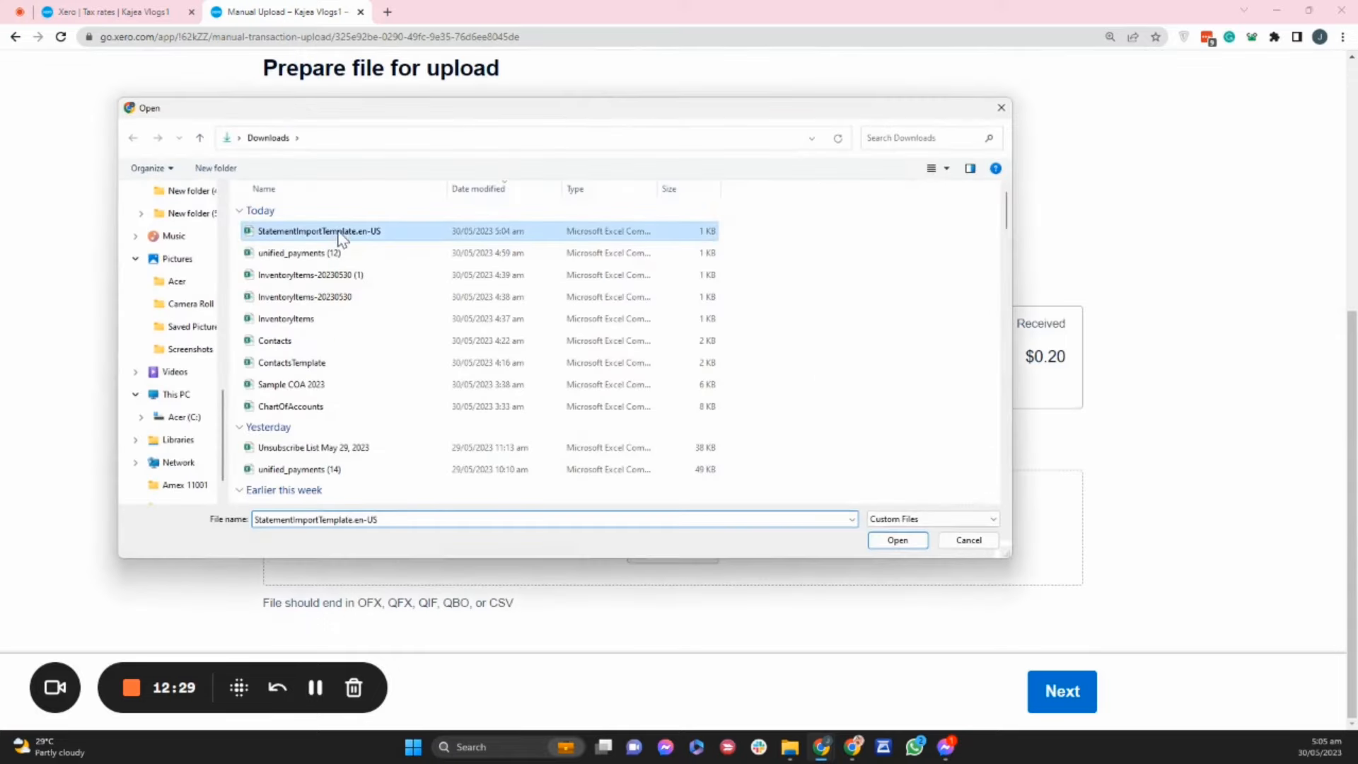
pyautogui.click(895, 539)
pyautogui.scroll(-1, 991, 594)
pyautogui.click(1061, 697)
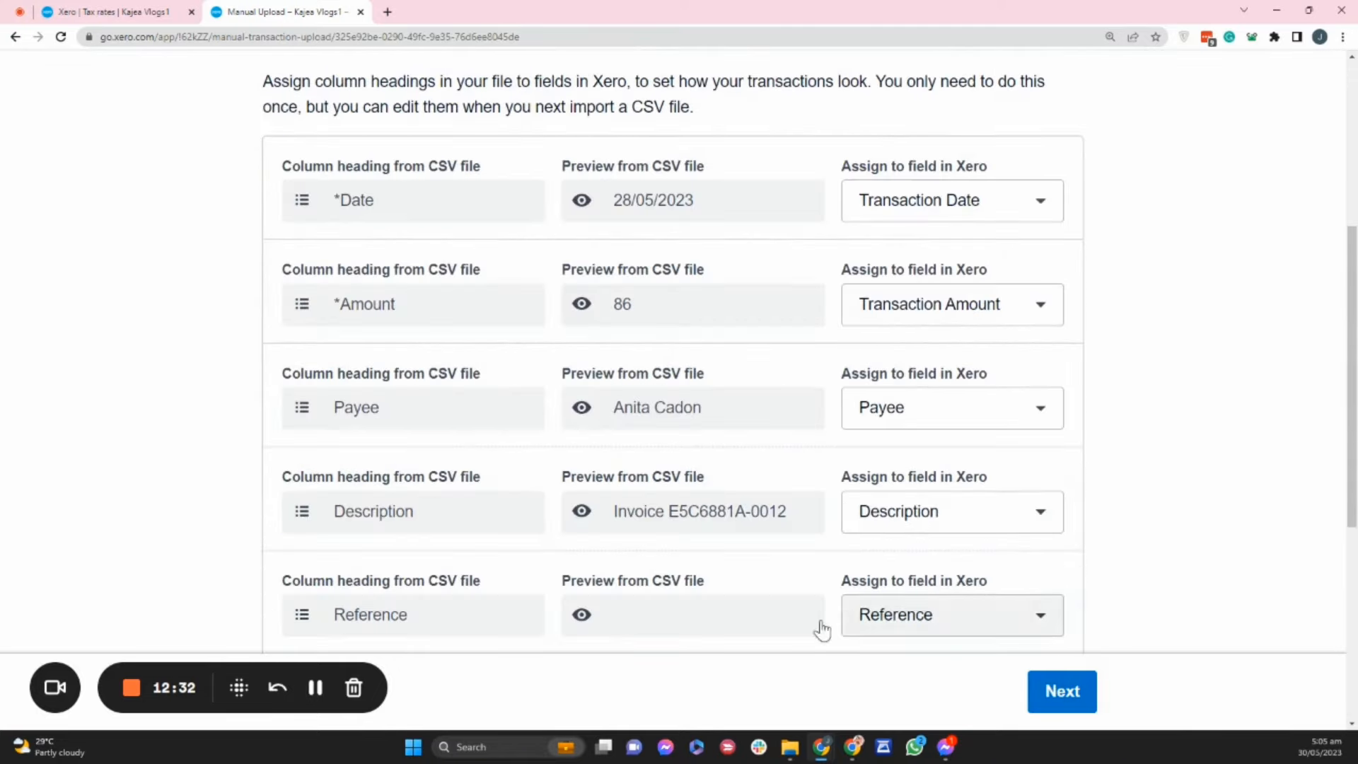
# Try to proceed to the review with the current column assignments, and check the field options for the Amount column
pyautogui.scroll(-2, 530, 494)
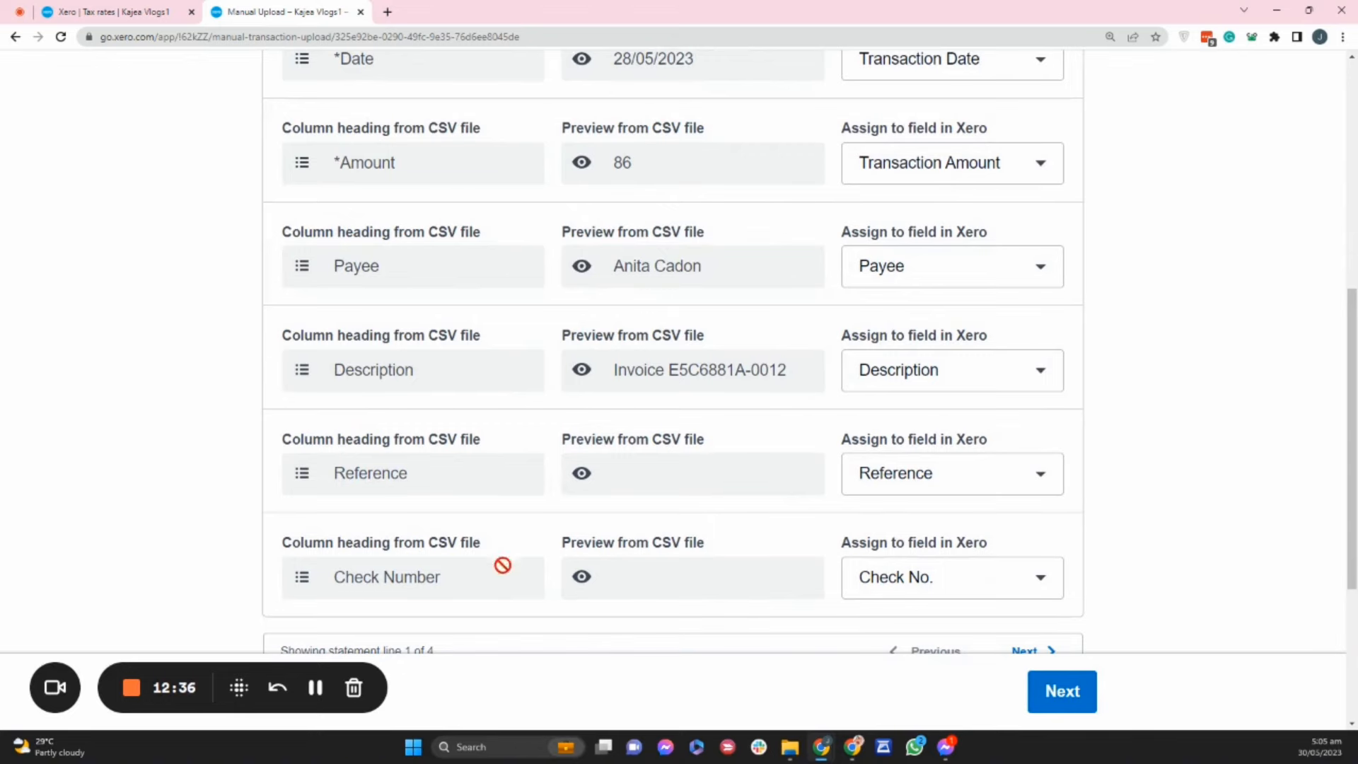
pyautogui.scroll(-3, 970, 591)
pyautogui.click(1062, 692)
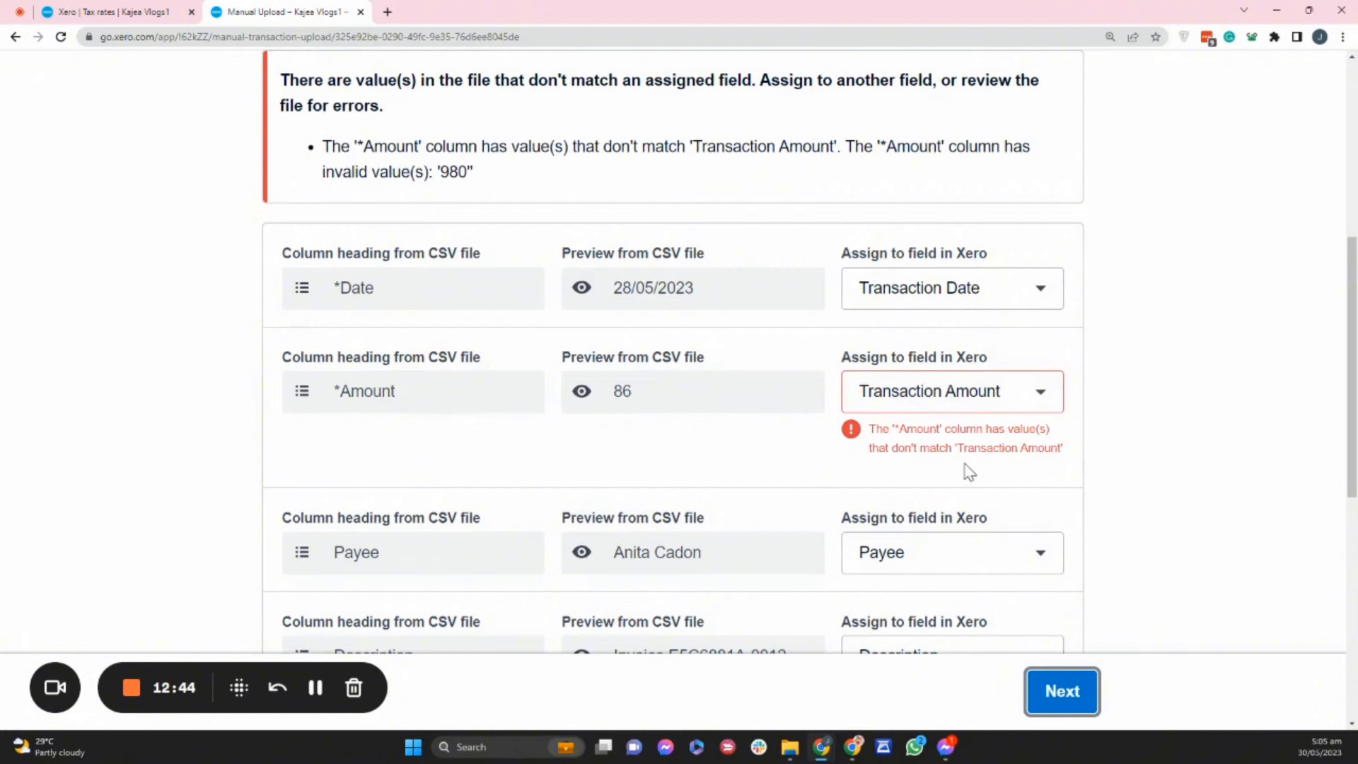
pyautogui.click(1023, 401)
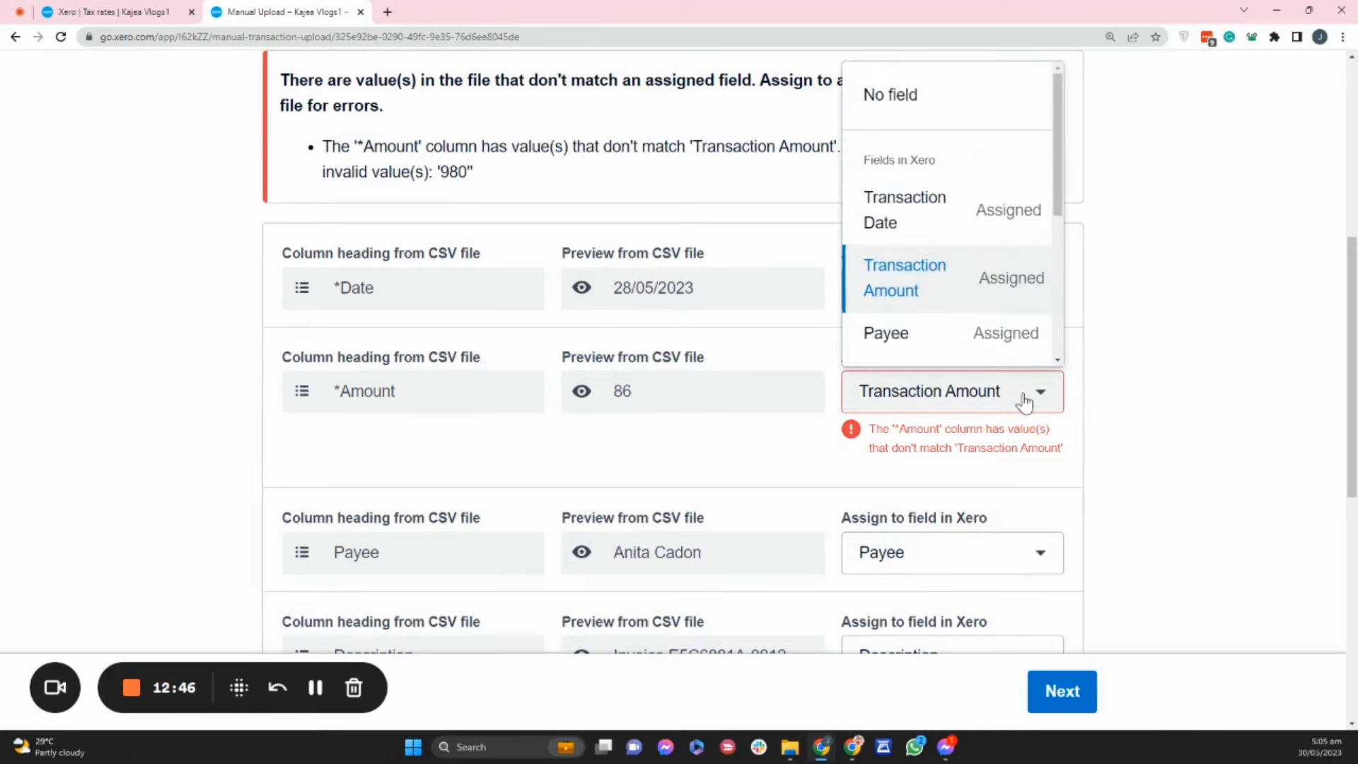
pyautogui.click(1023, 400)
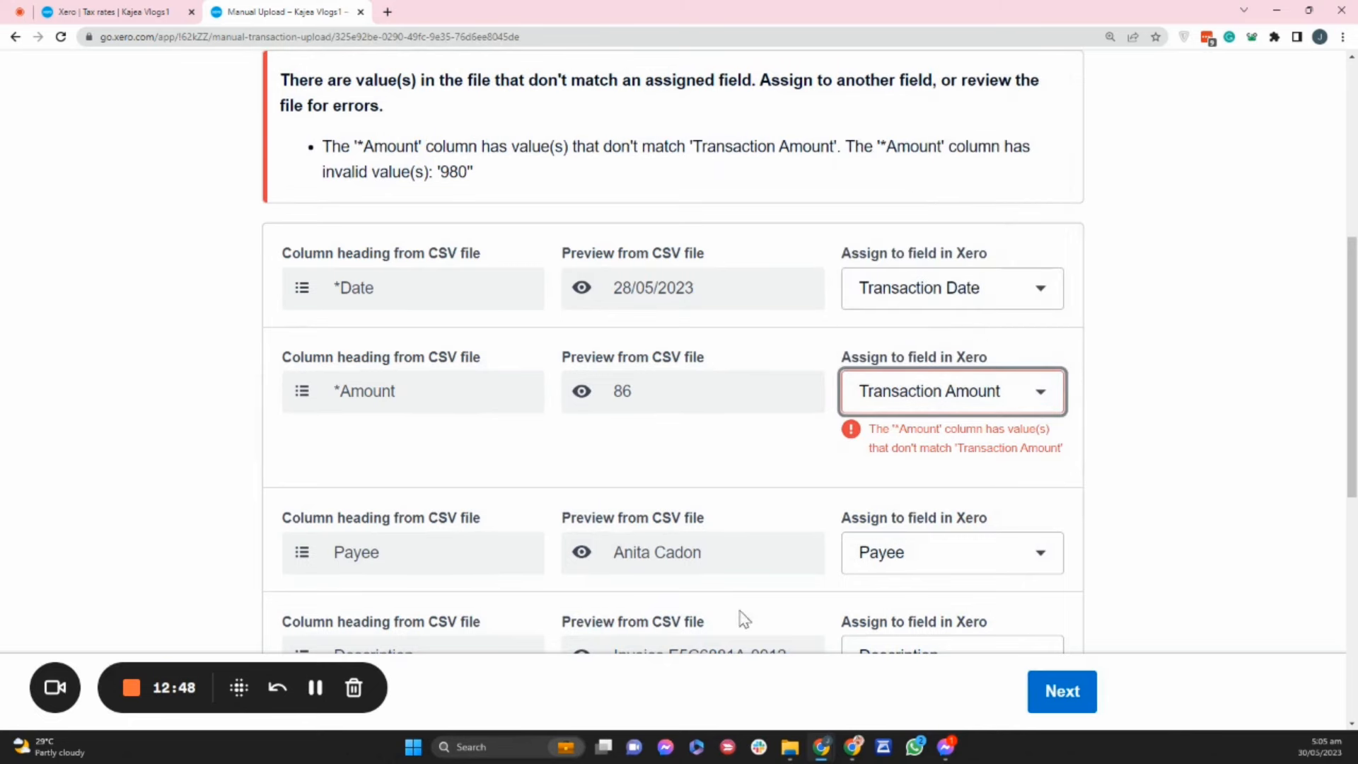
# Reopen the StatementImportTemplate.en-US workbook in Excel and widen its columns to show the full dates and names
pyautogui.click(789, 746)
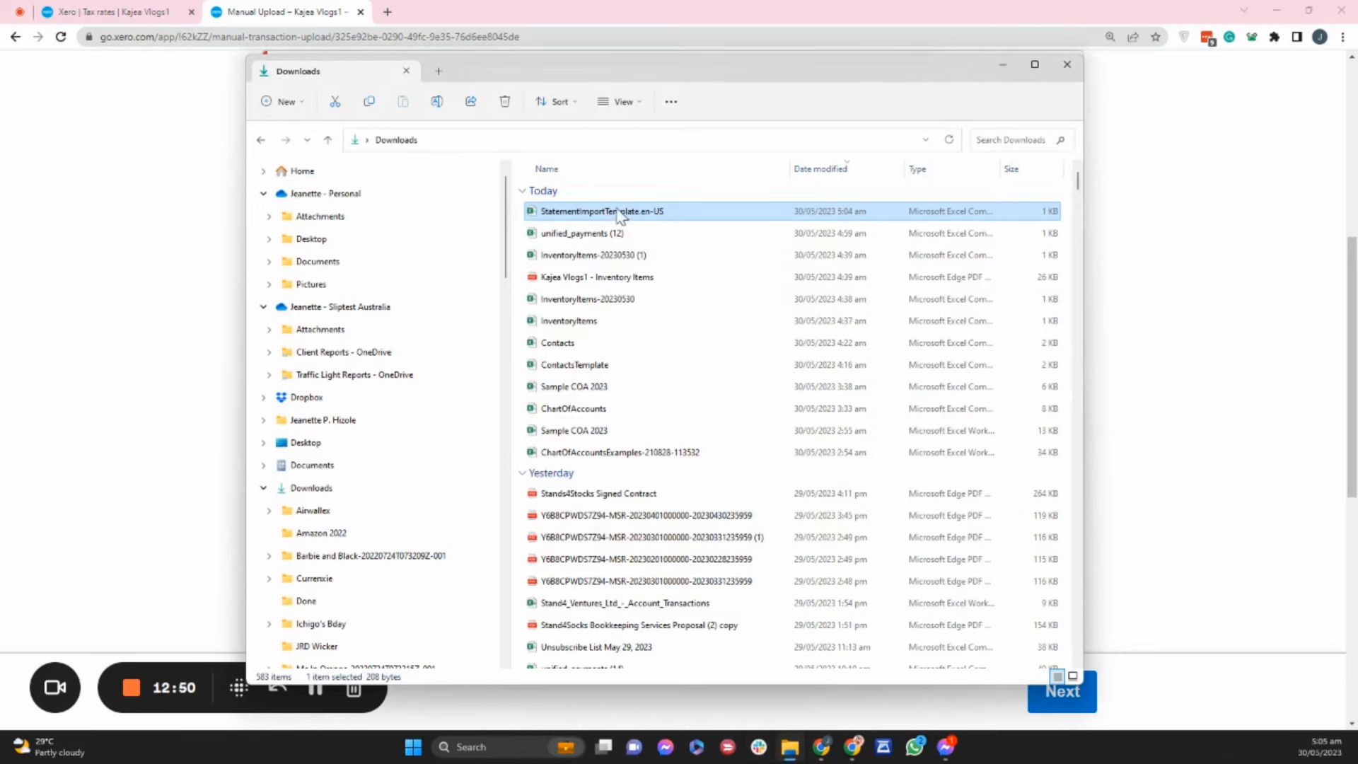
pyautogui.doubleClick(618, 210)
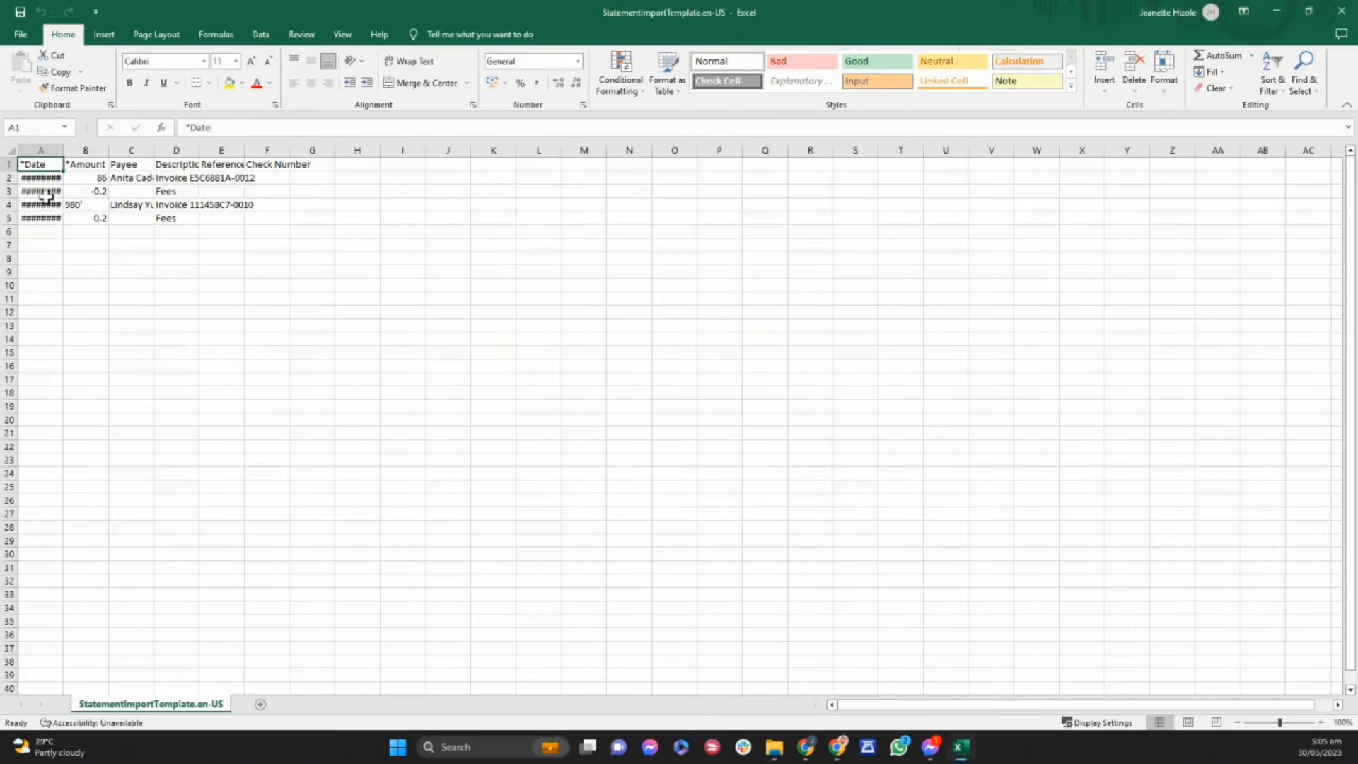
pyautogui.click(11, 149)
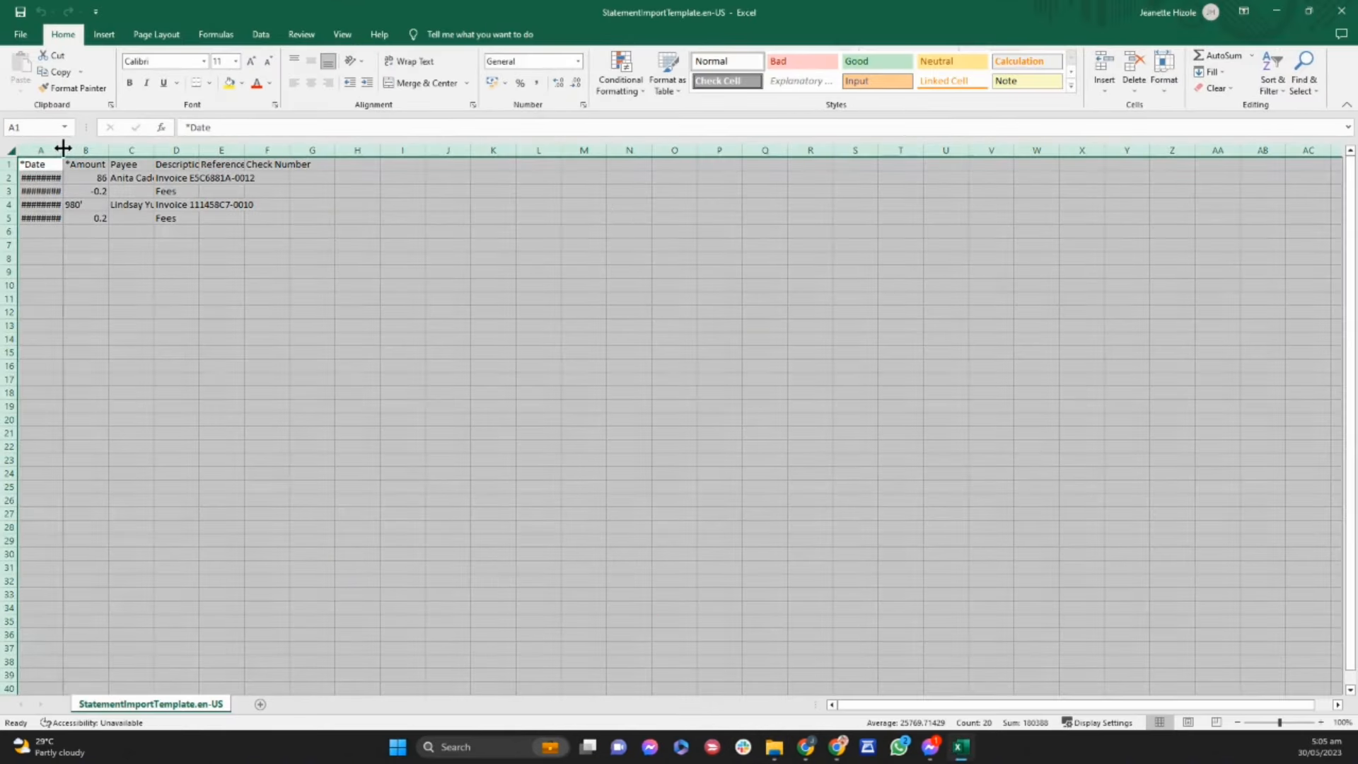
pyautogui.doubleClick(63, 149)
pyautogui.hotkey('alt', 'Tab')
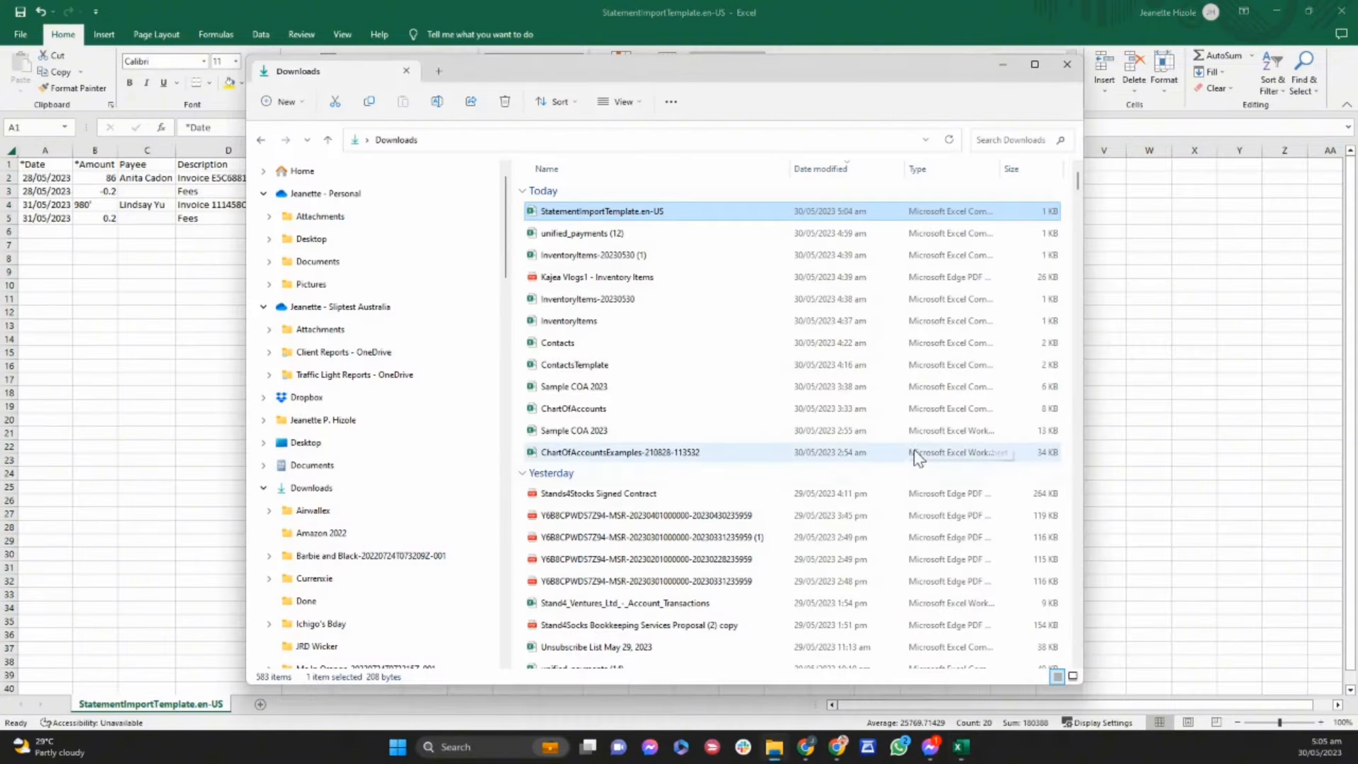
pyautogui.hotkey('alt', 'Tab')
pyautogui.moveTo(834, 750)
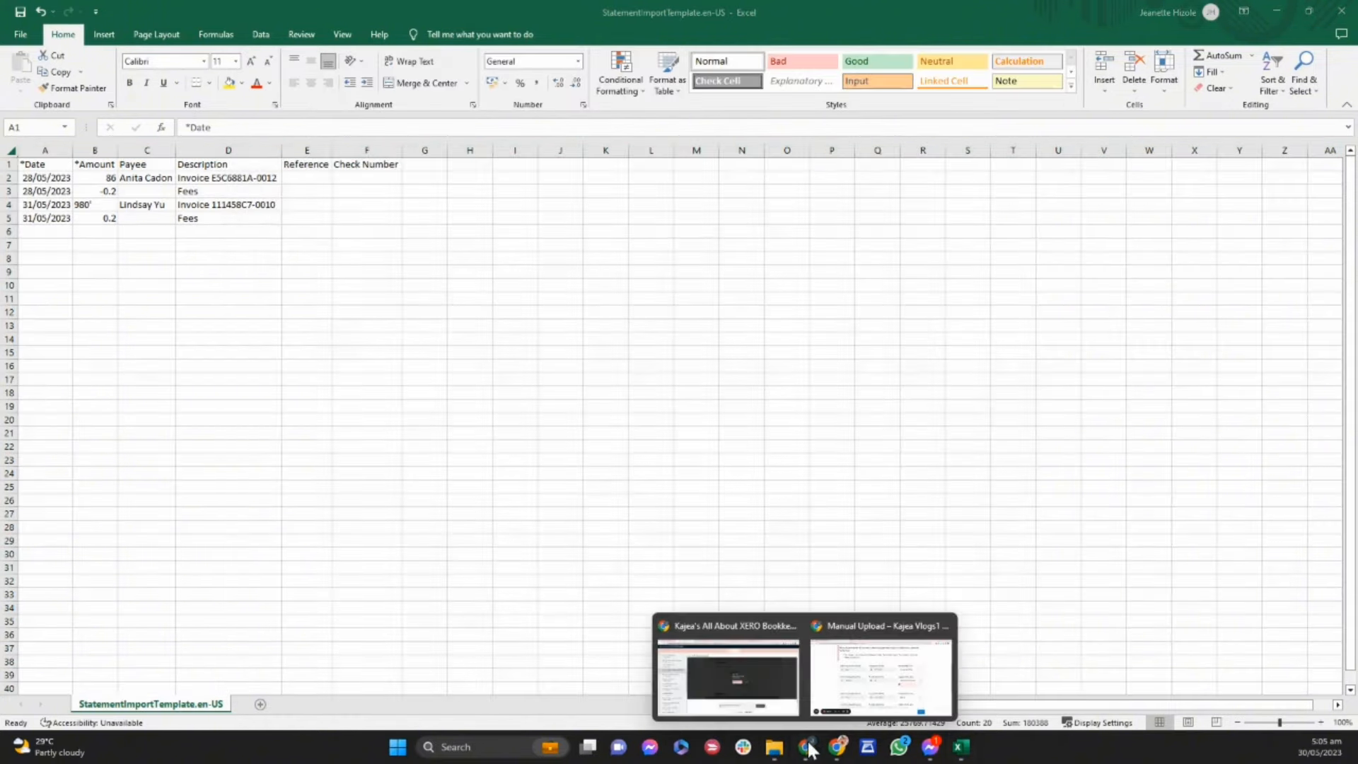
pyautogui.click(852, 666)
pyautogui.hotkey('alt', 'Tab')
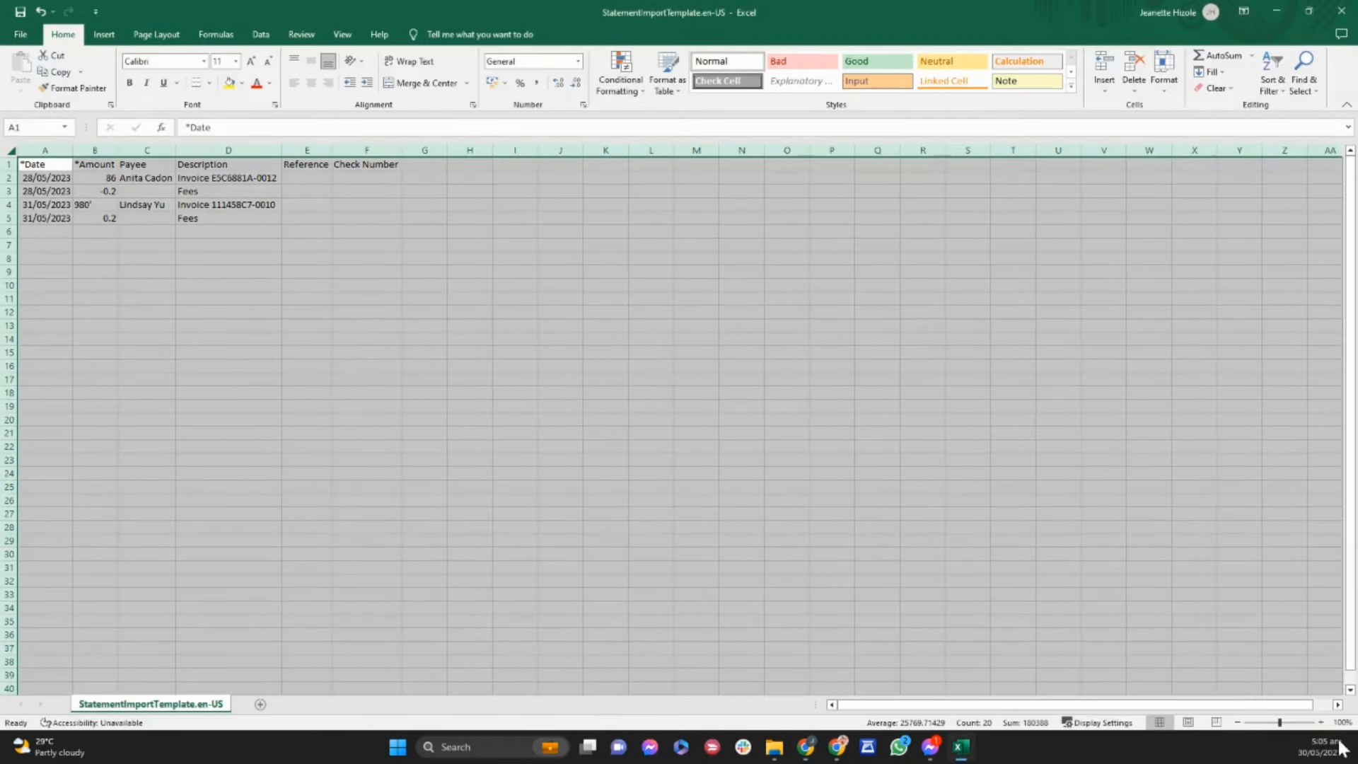
# Remove the trailing apostrophe from the amount in B4, leaving 980
pyautogui.click(1320, 724)
pyautogui.click(1320, 724)
pyautogui.click(1321, 724)
pyautogui.doubleClick(1320, 724)
pyautogui.click(1320, 724)
pyautogui.doubleClick(1320, 724)
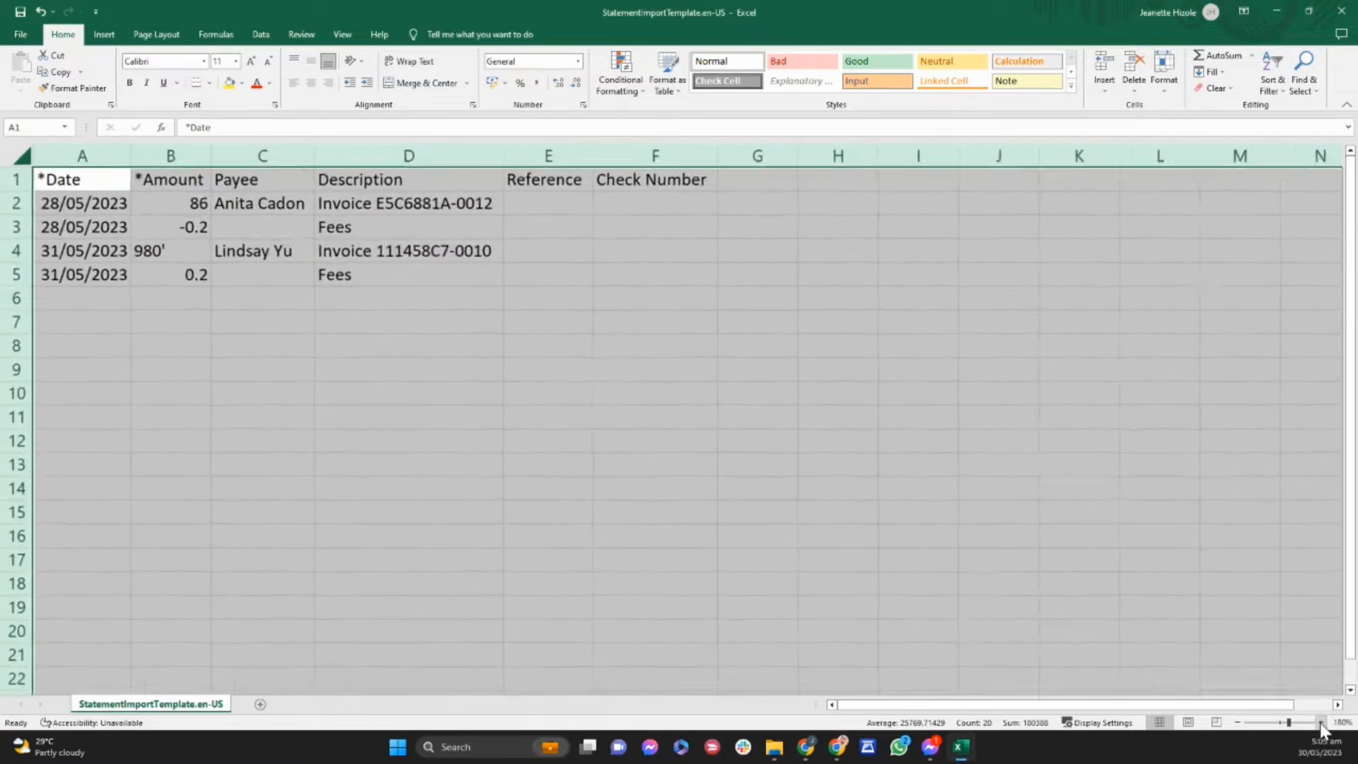
pyautogui.click(1320, 724)
pyautogui.click(1321, 724)
pyautogui.click(249, 450)
pyautogui.click(205, 263)
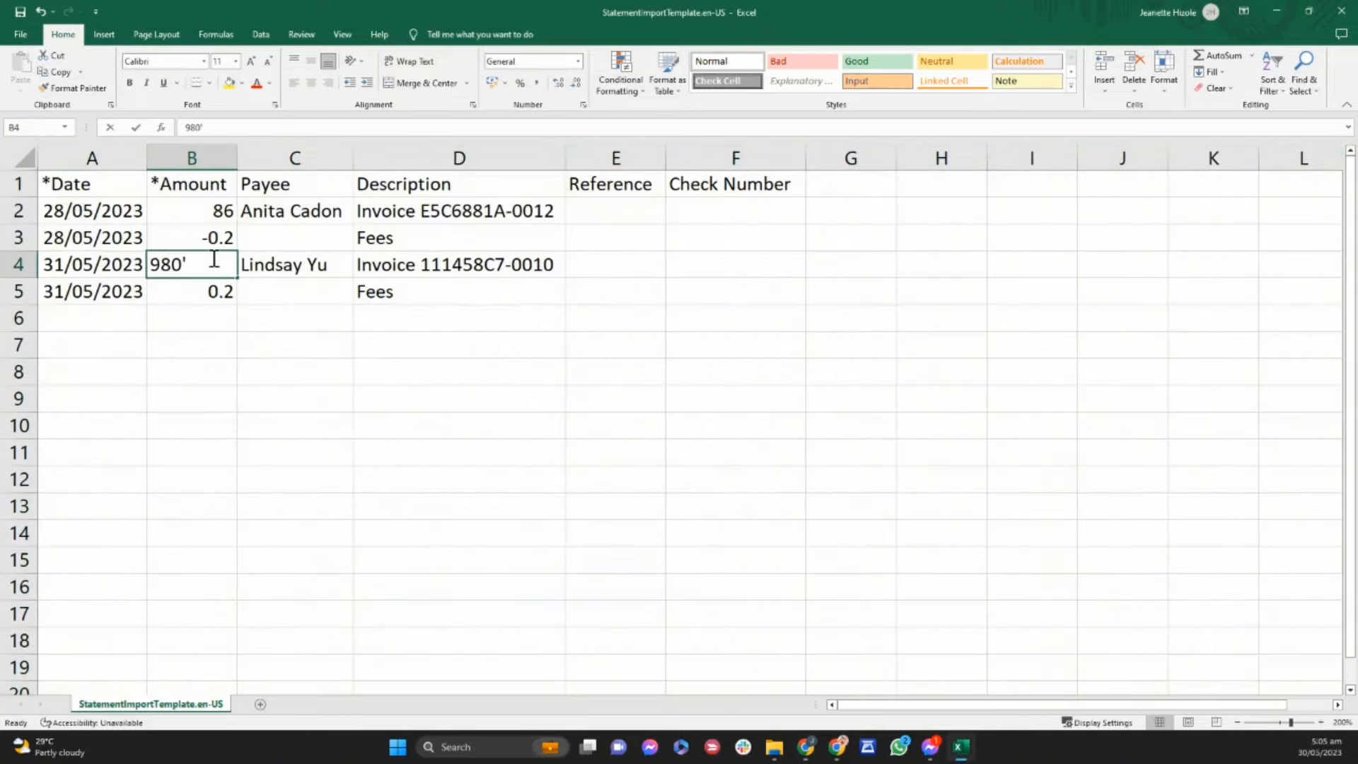
pyautogui.doubleClick(214, 258)
pyautogui.press('BackSpace')
pyautogui.press('Return')
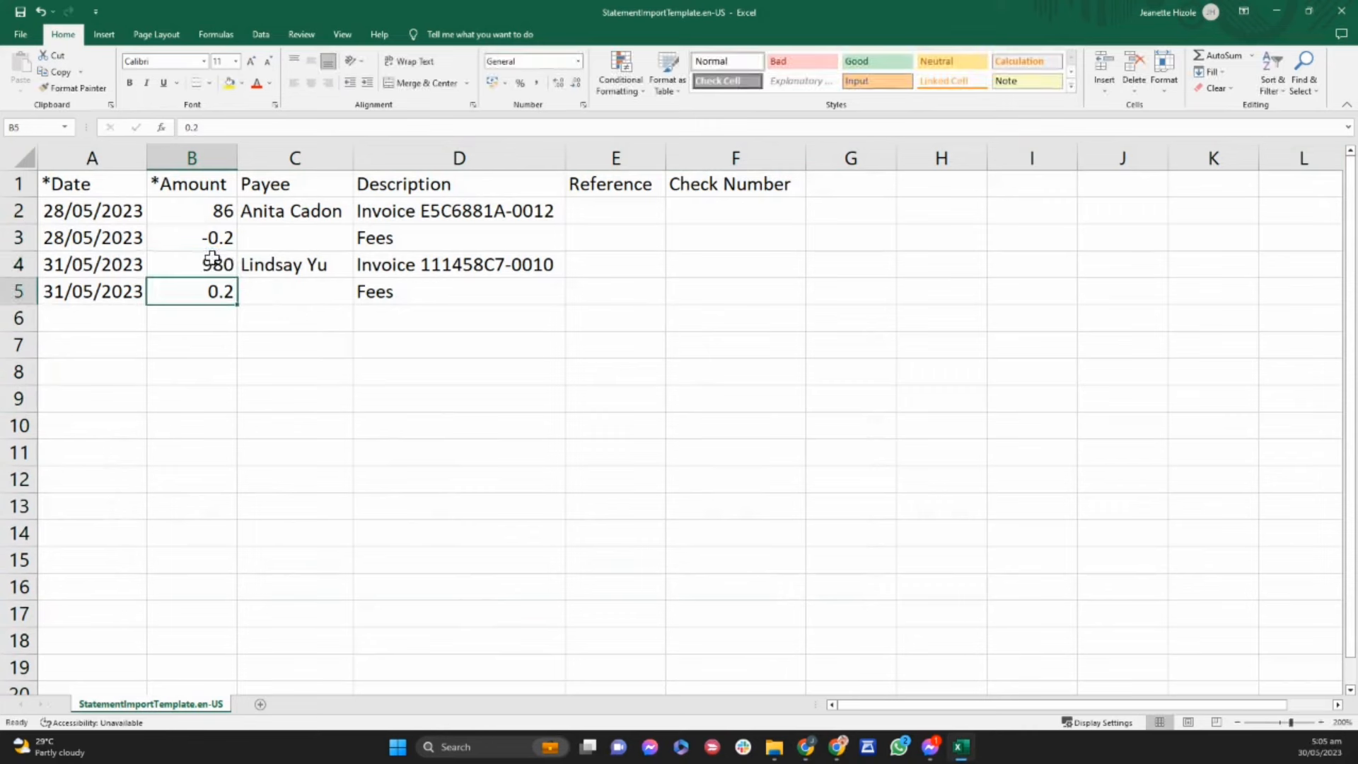
pyautogui.click(442, 434)
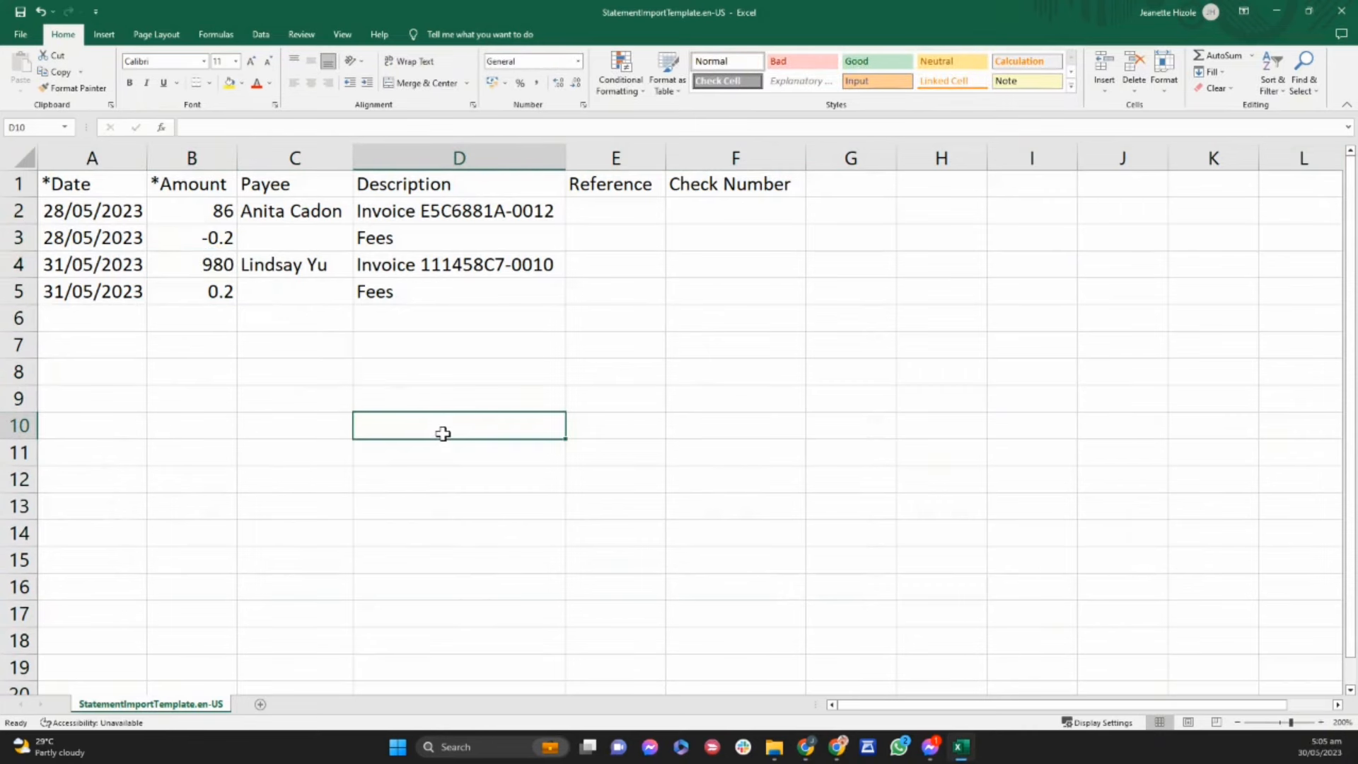